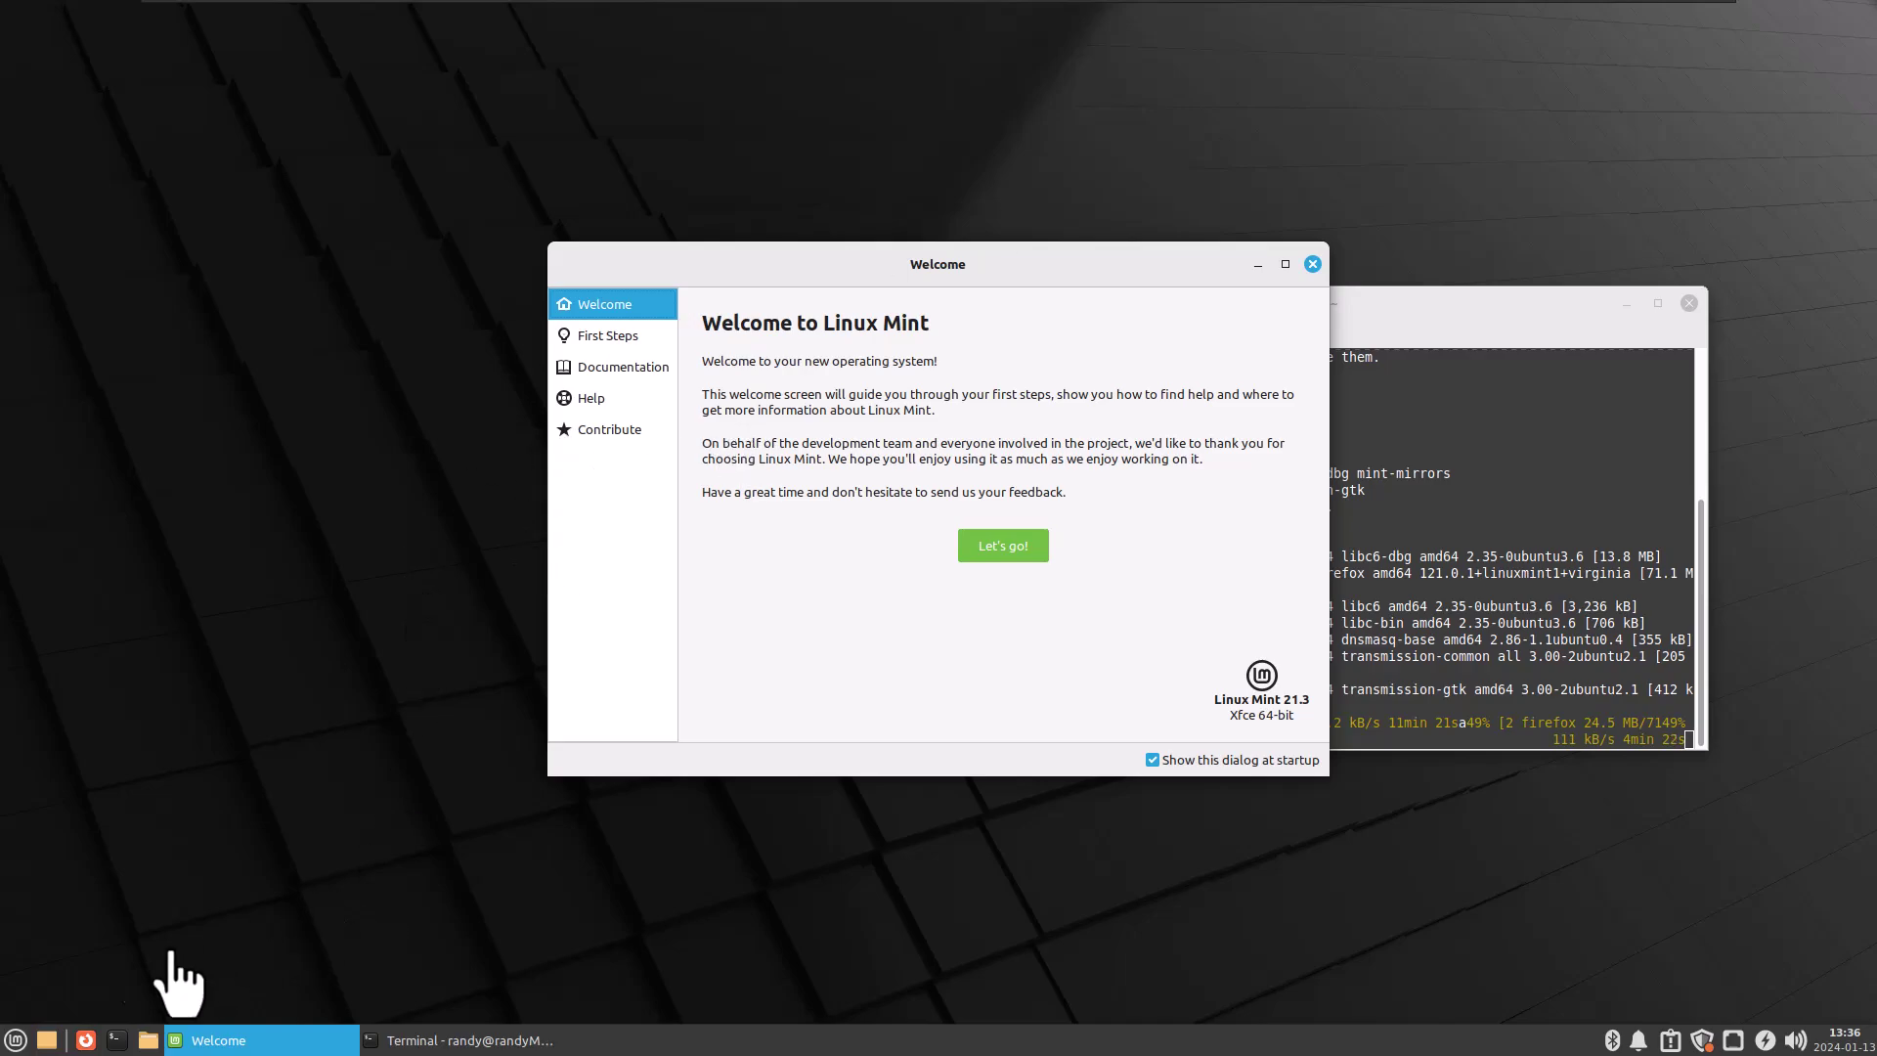
Open the Whisker Menu and show Recently Used: Welcome Screen, Firewall Configuration and Warpinator
left_click(15, 1040)
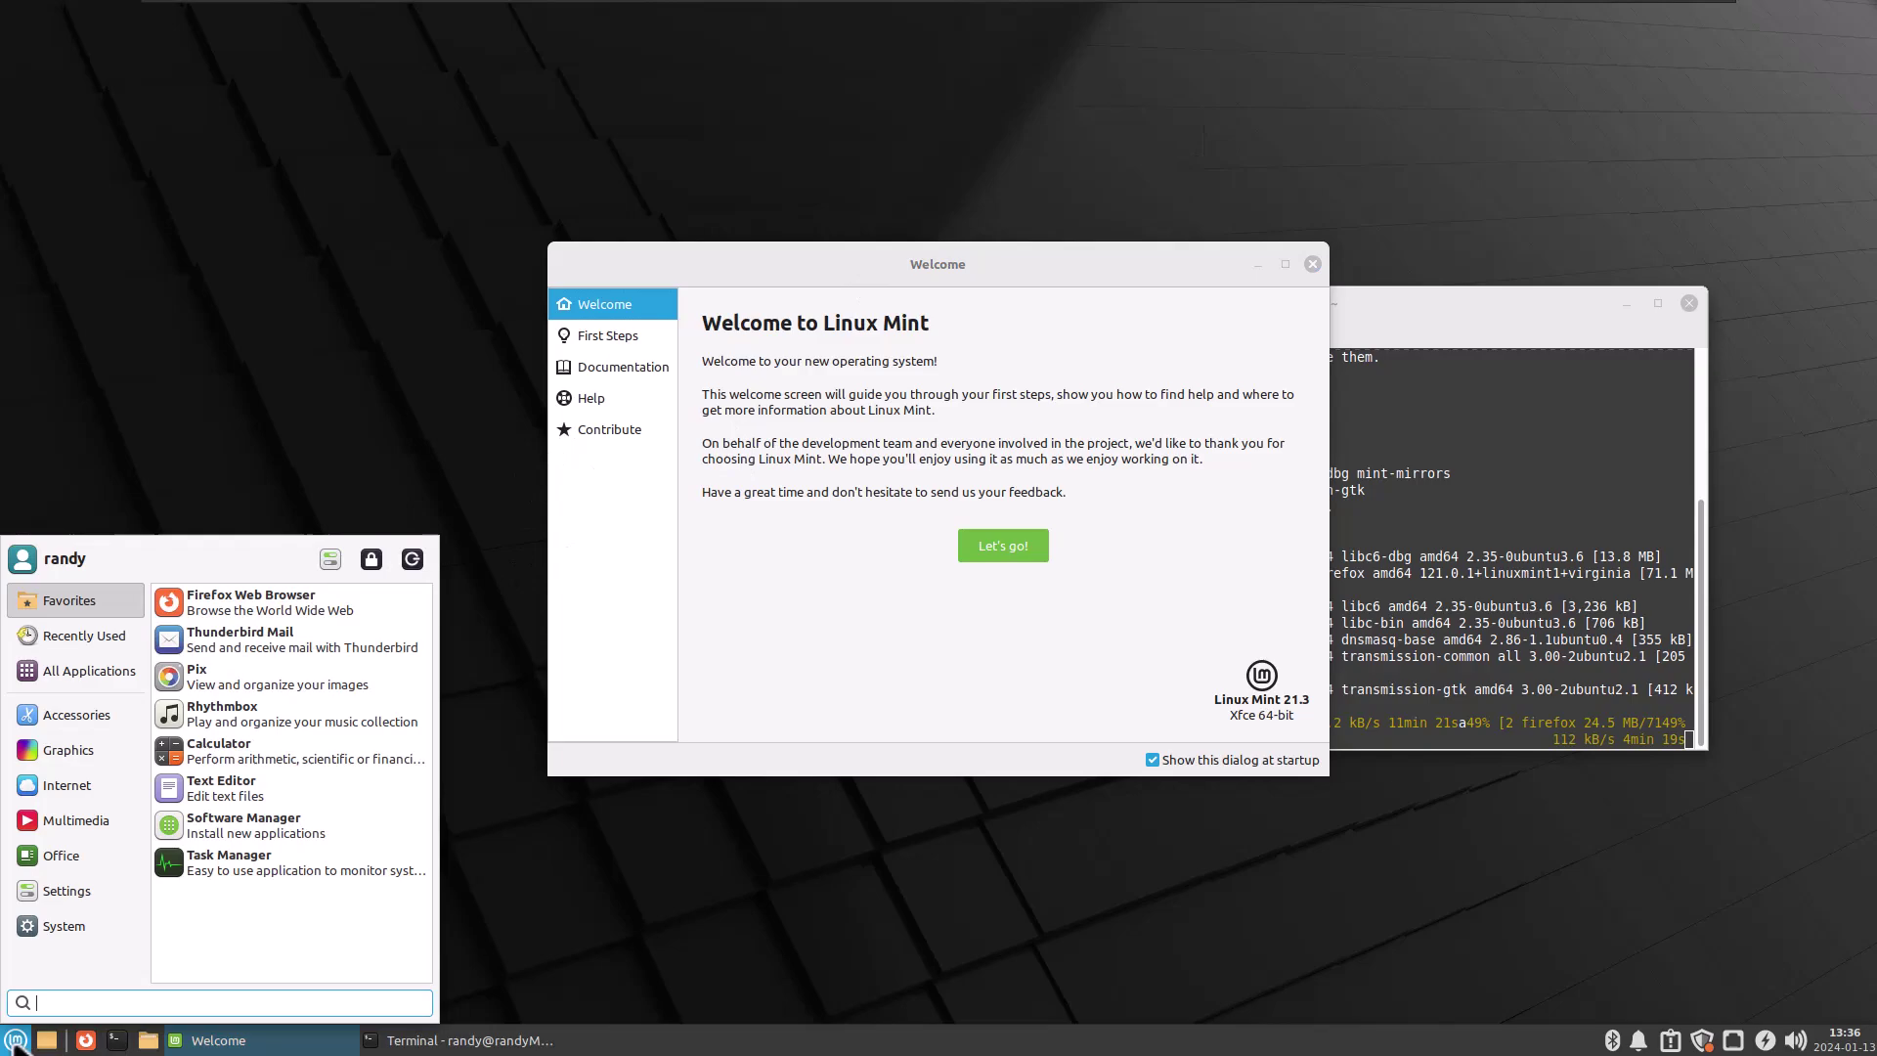
left_click(106, 846)
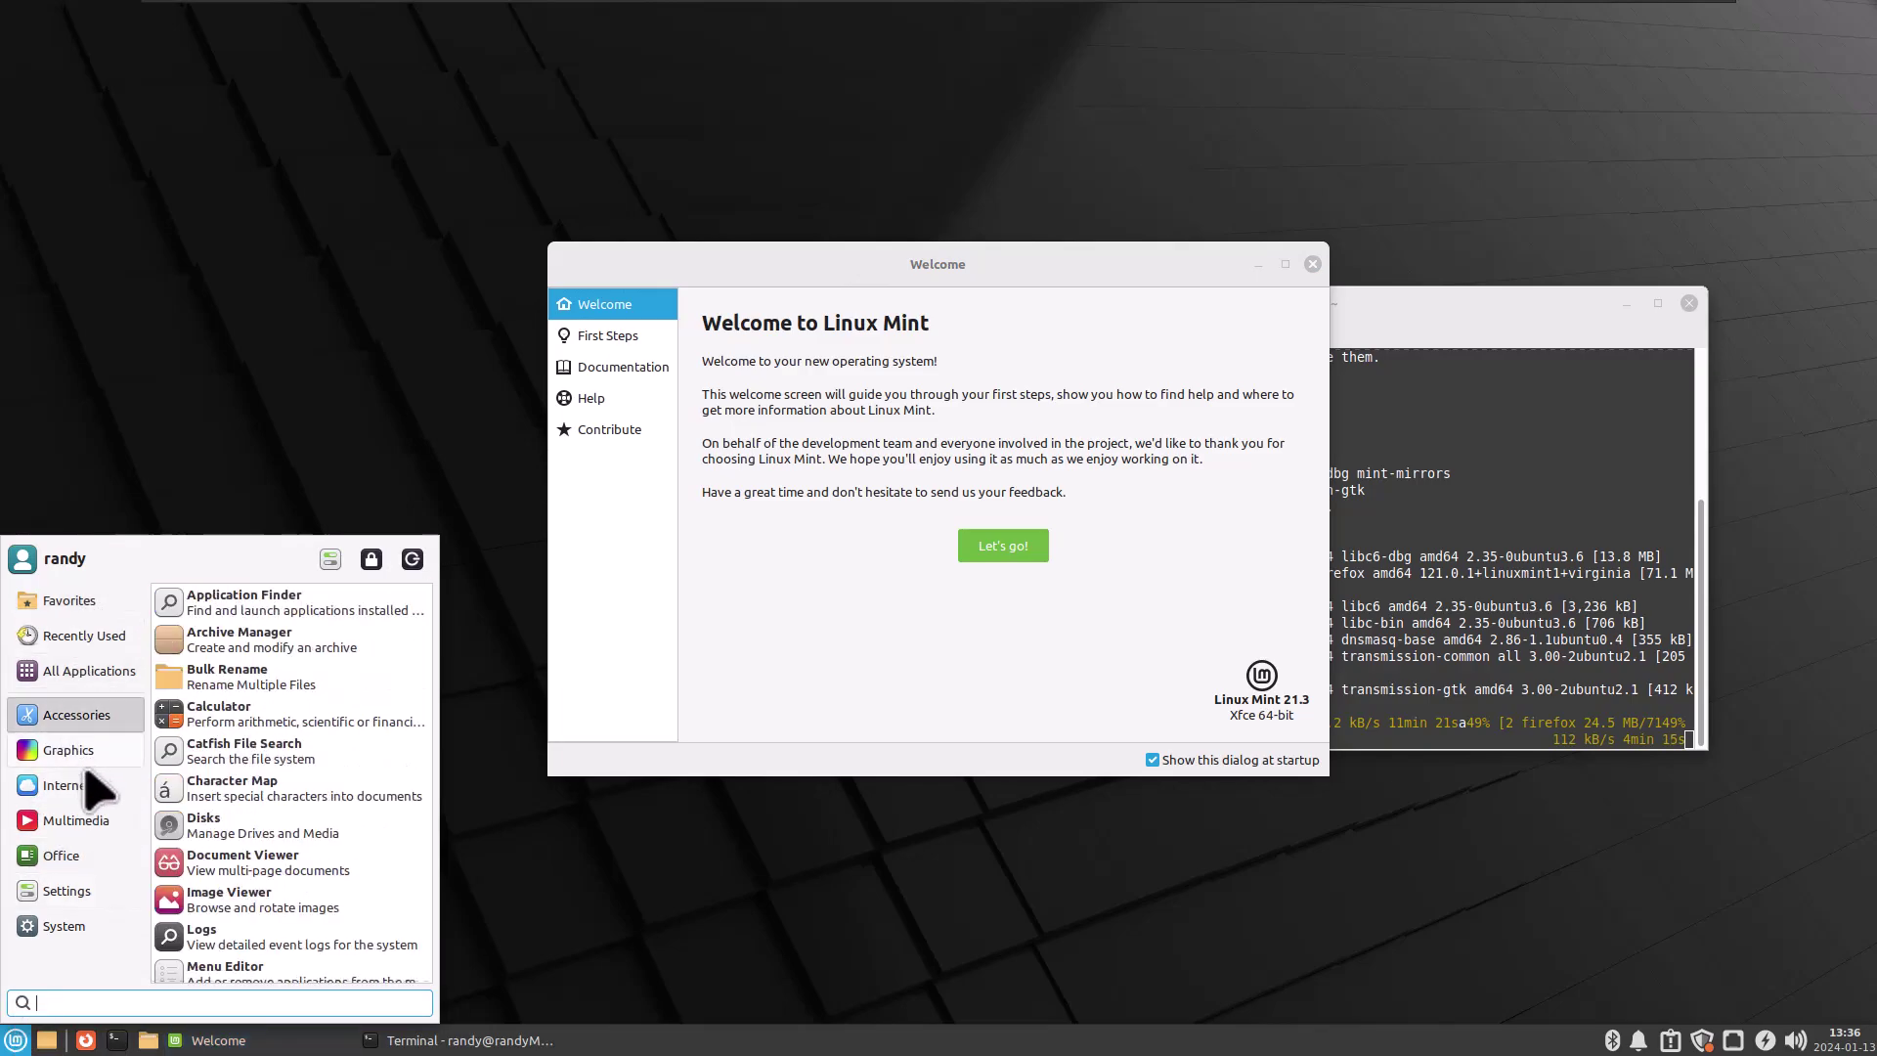
mouse_move(86, 797)
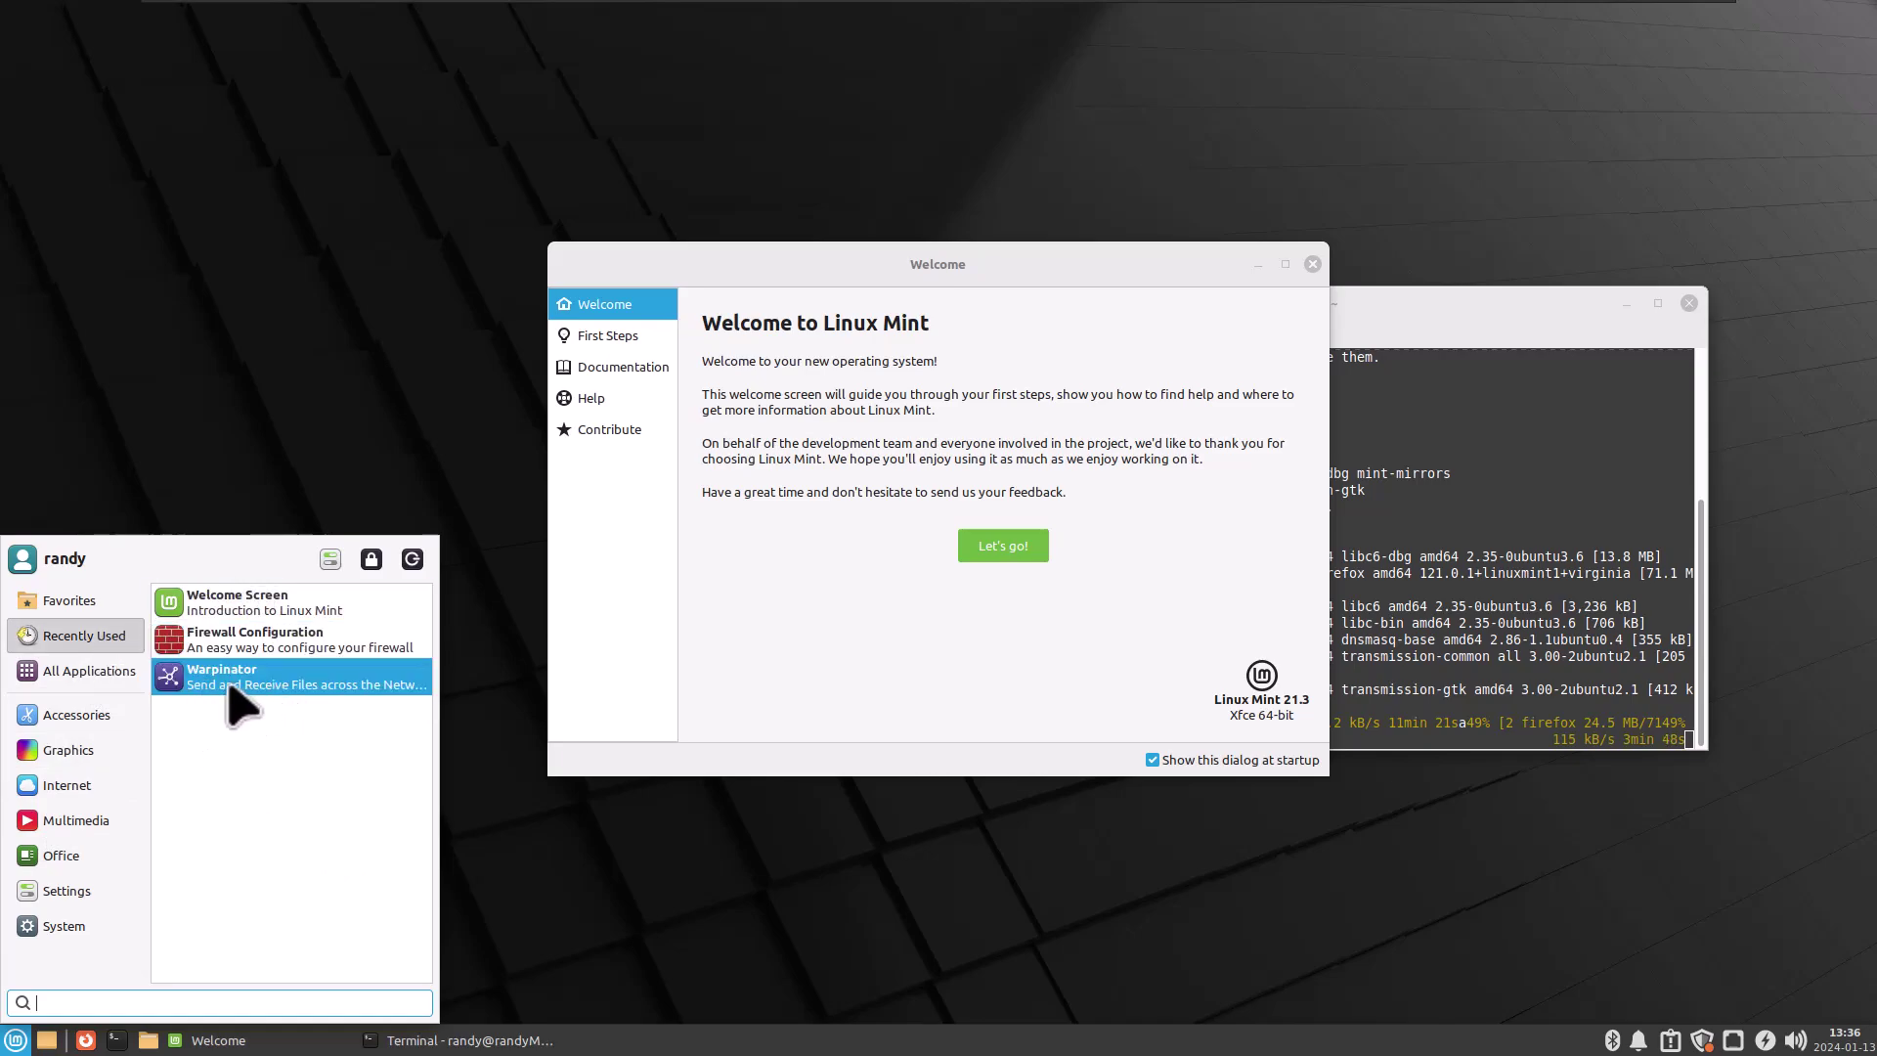
Bring the Welcome Screen forward and go to its First Steps page
left_click(751, 643)
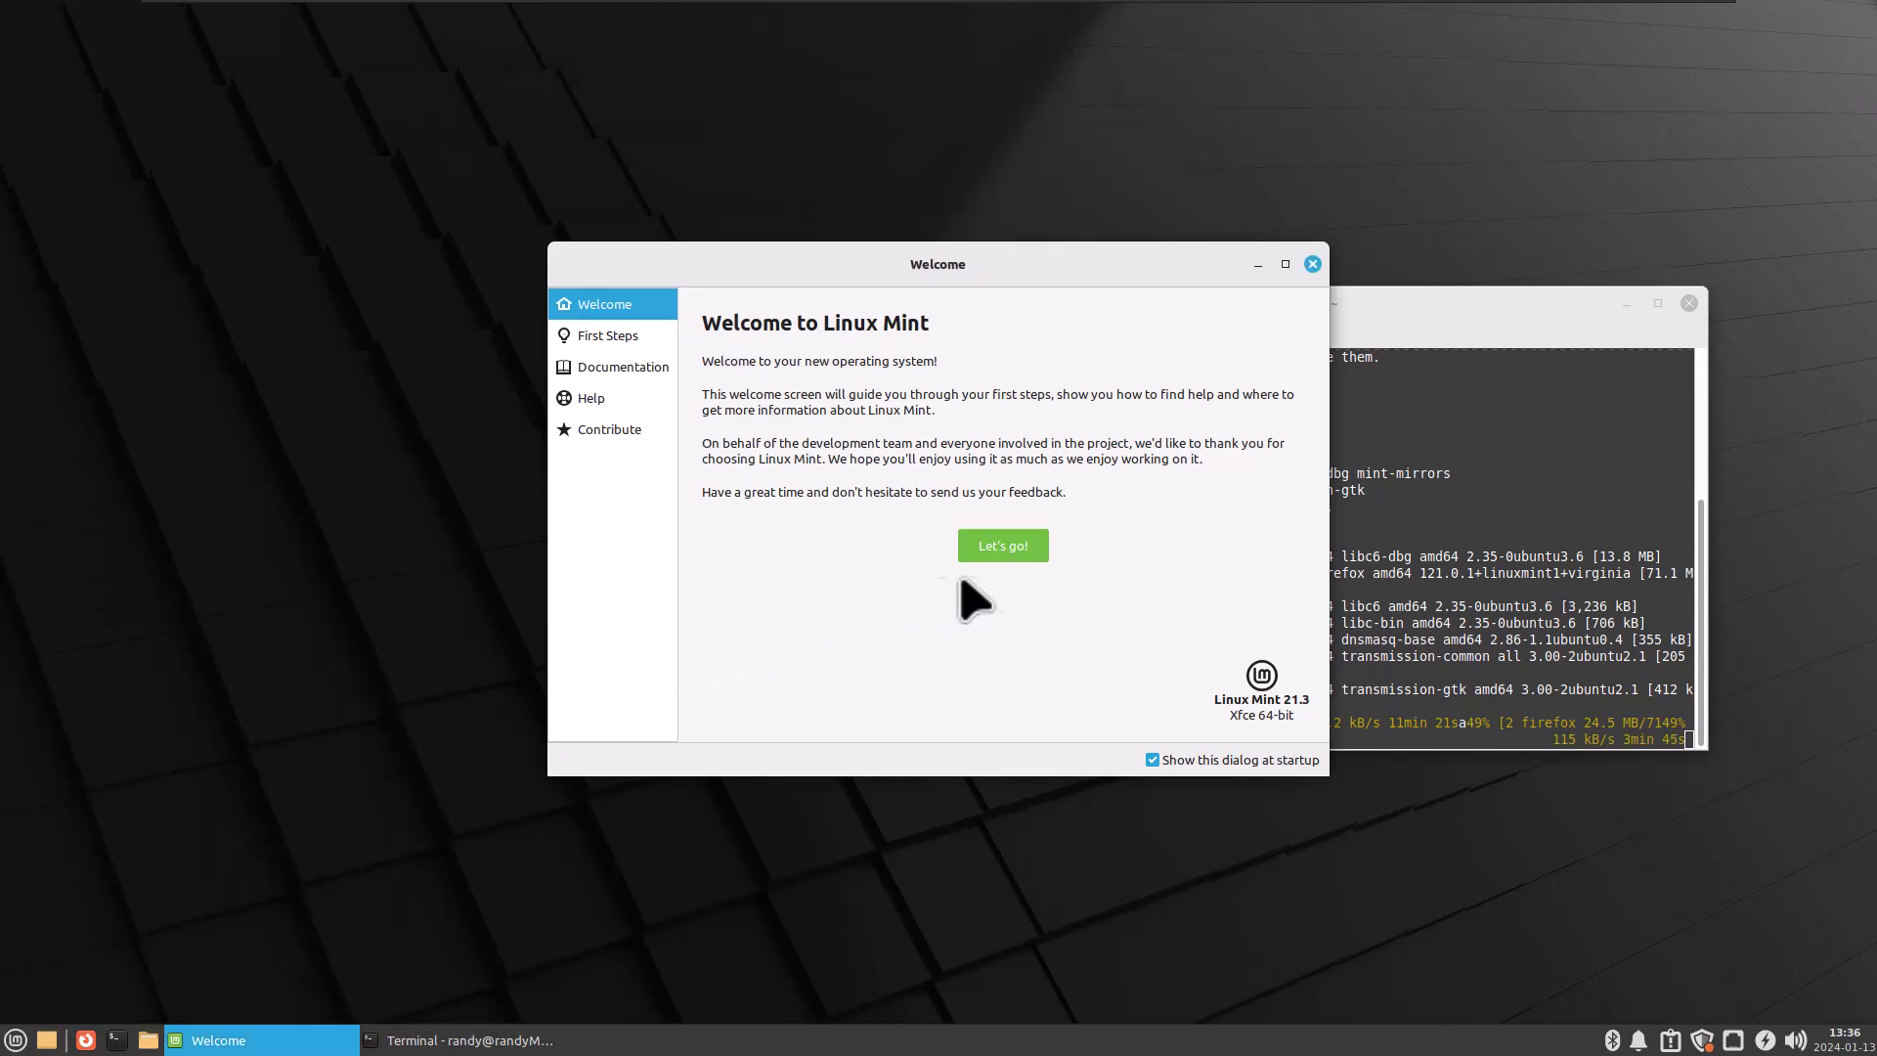
left_click(1012, 549)
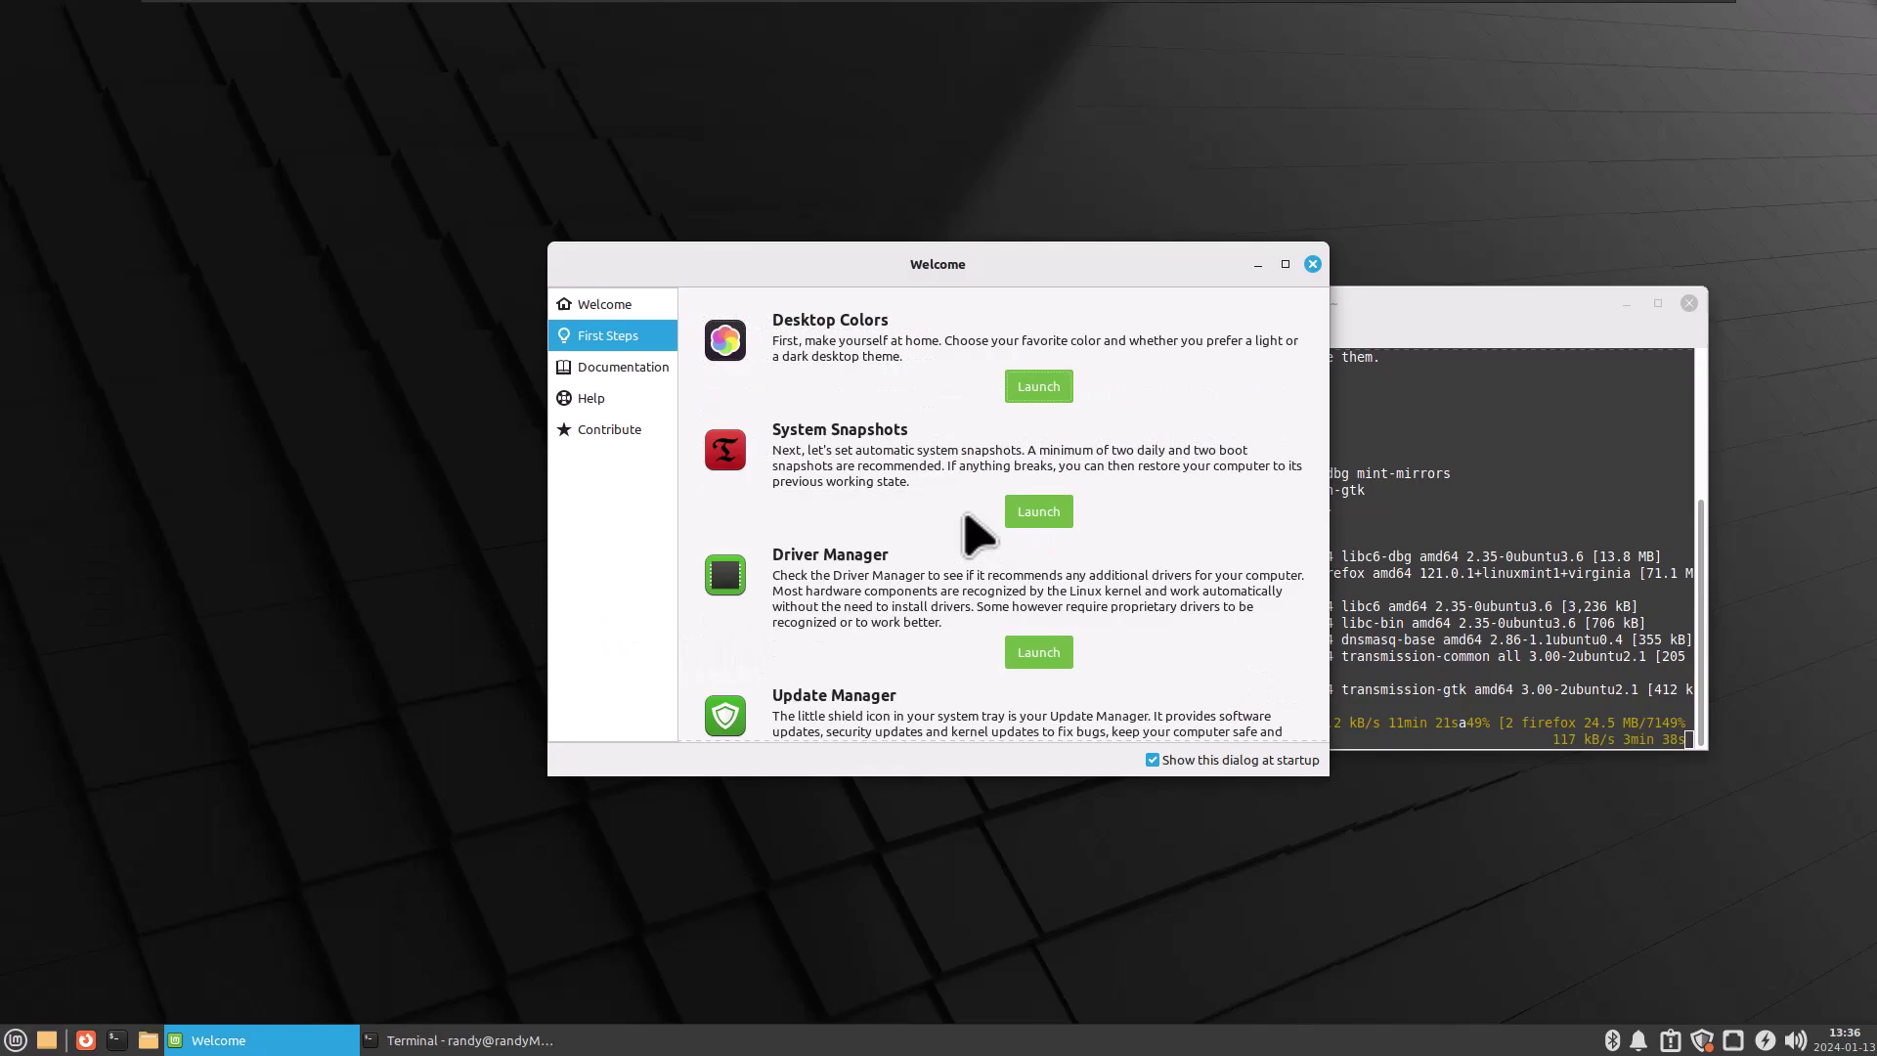
left_click(1034, 412)
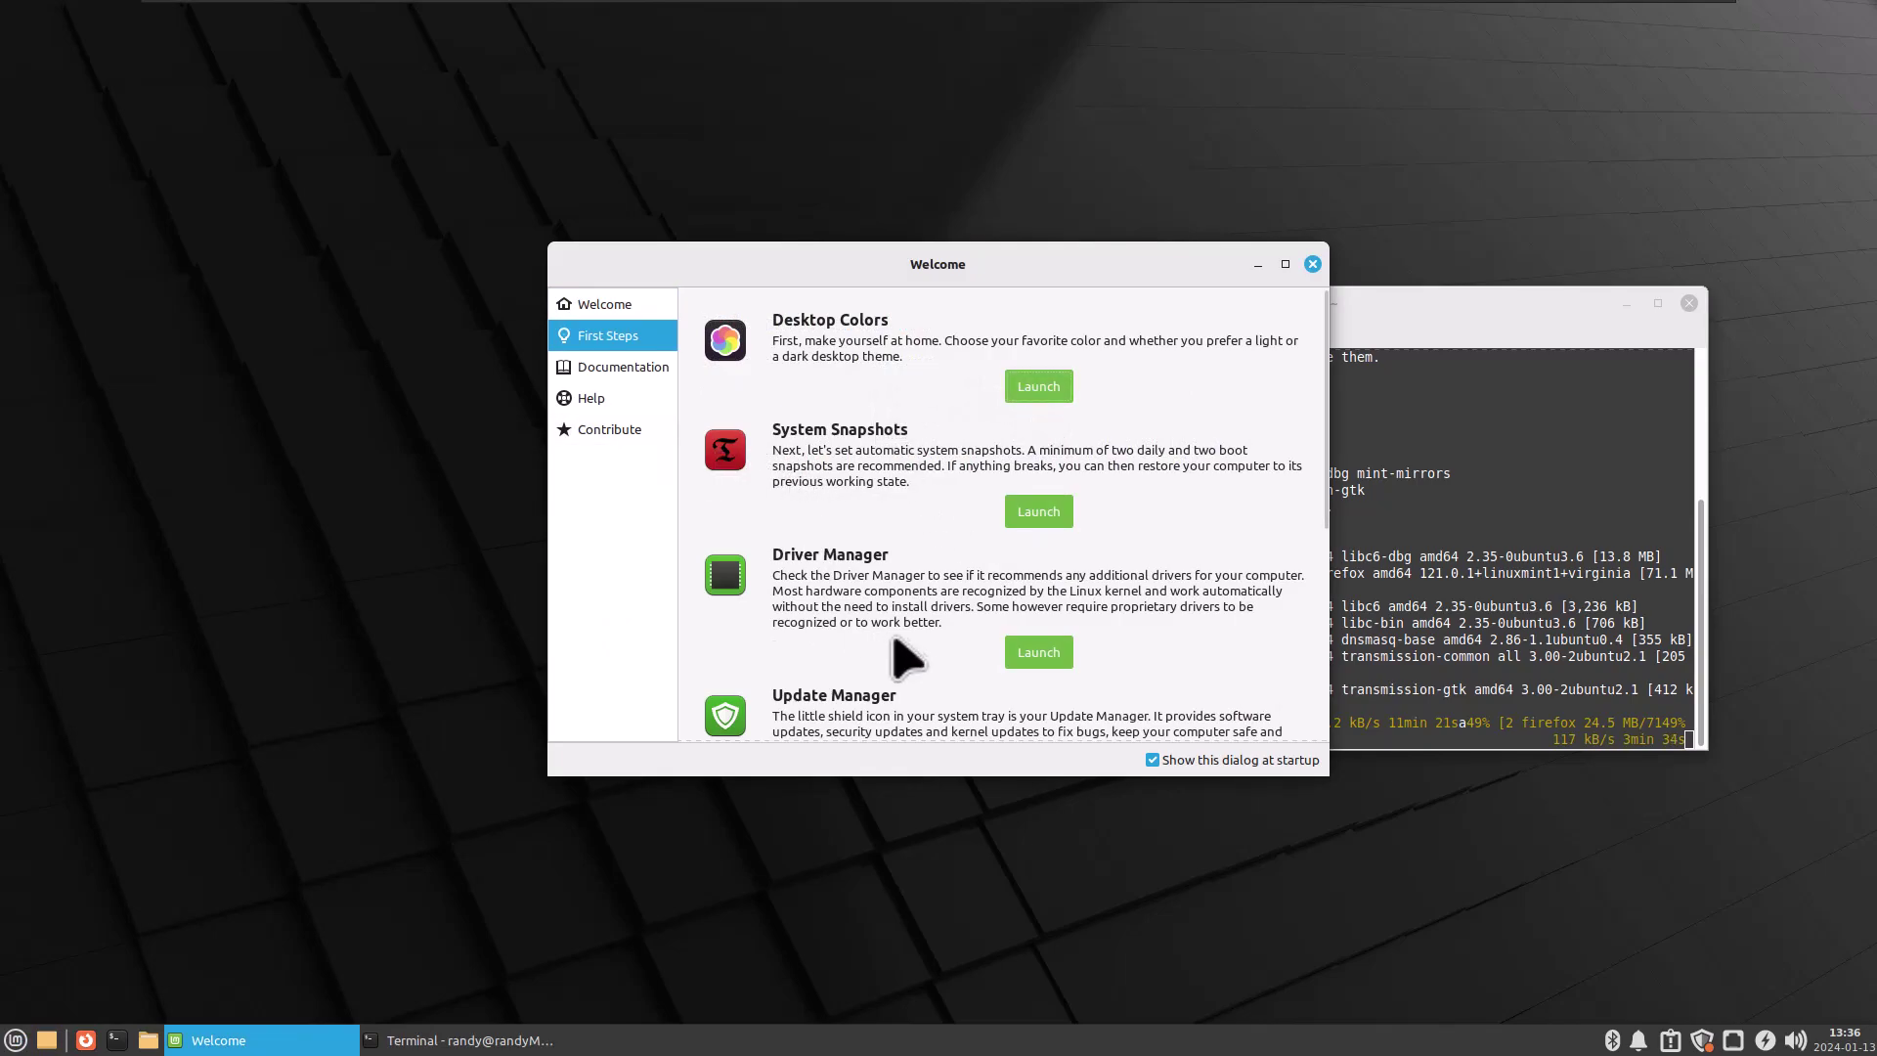
scroll(1011, 650, "down", 2)
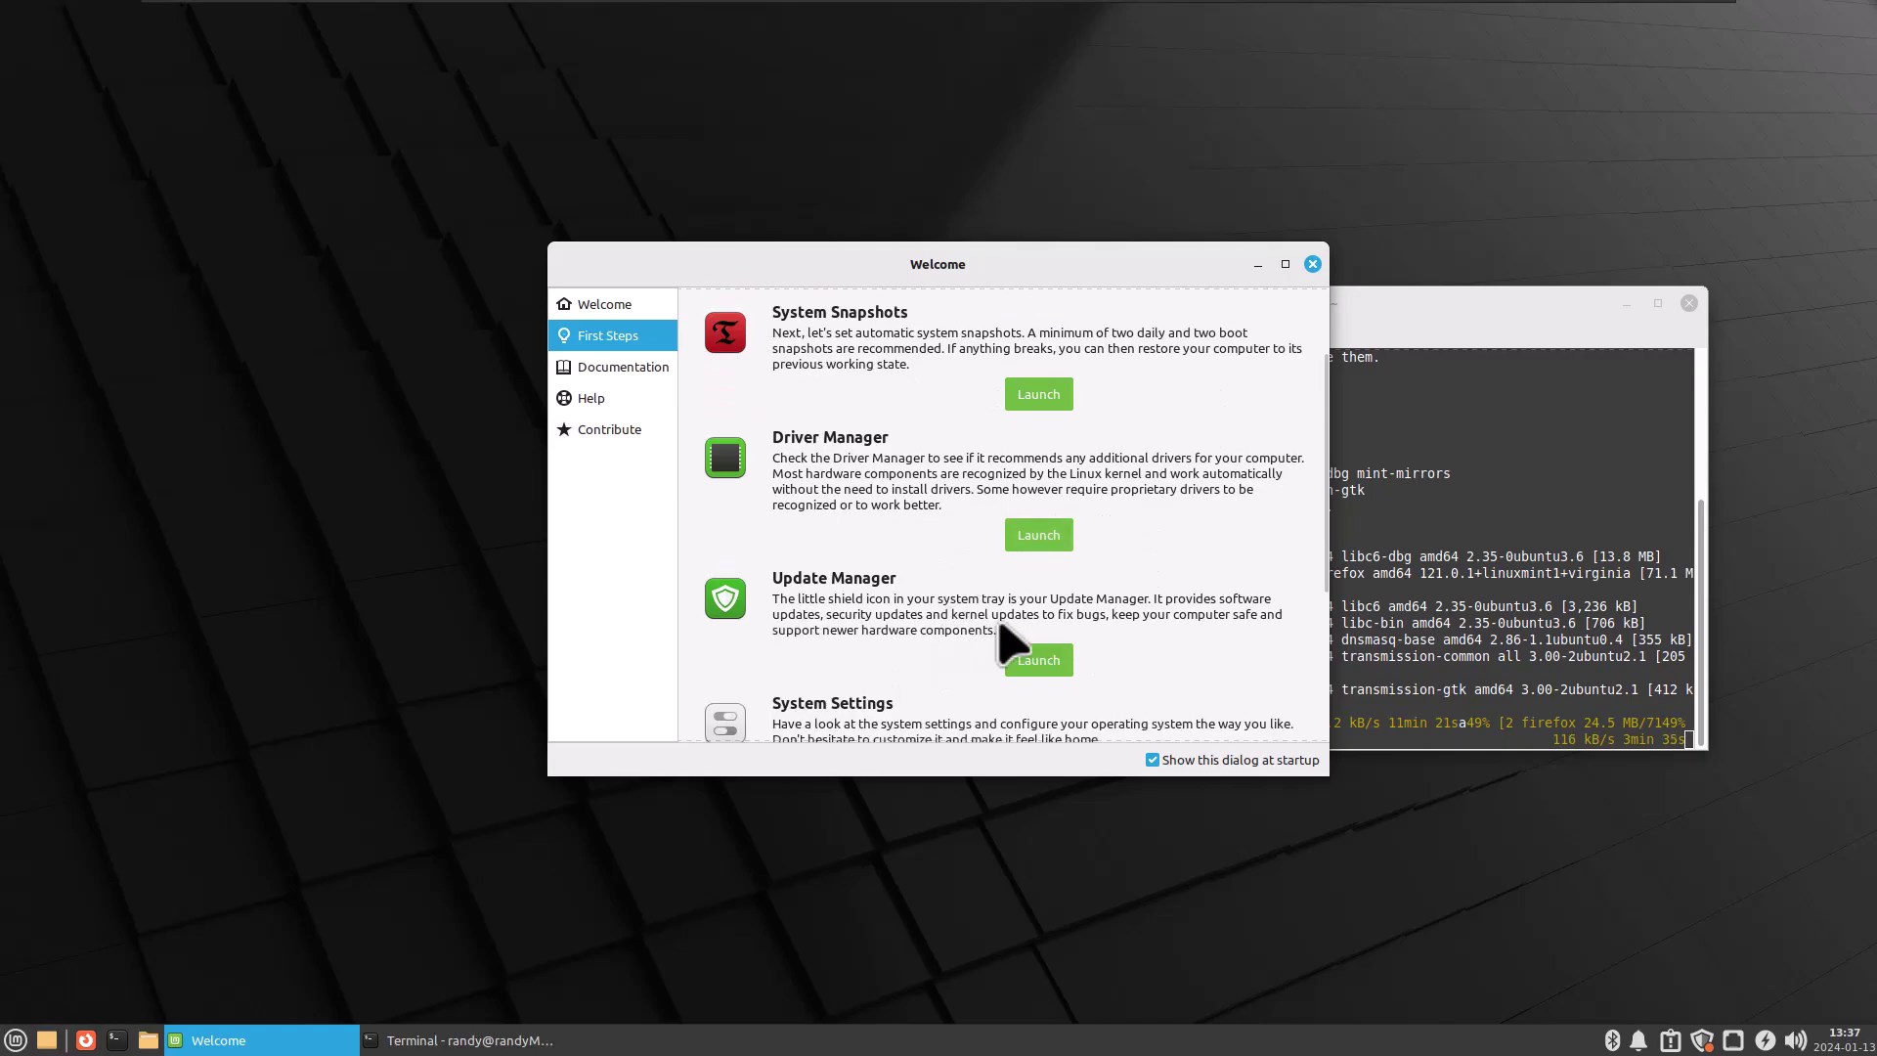
Raise then minimize the terminal, and scroll First Steps back up to Desktop Colors
left_click(1347, 701)
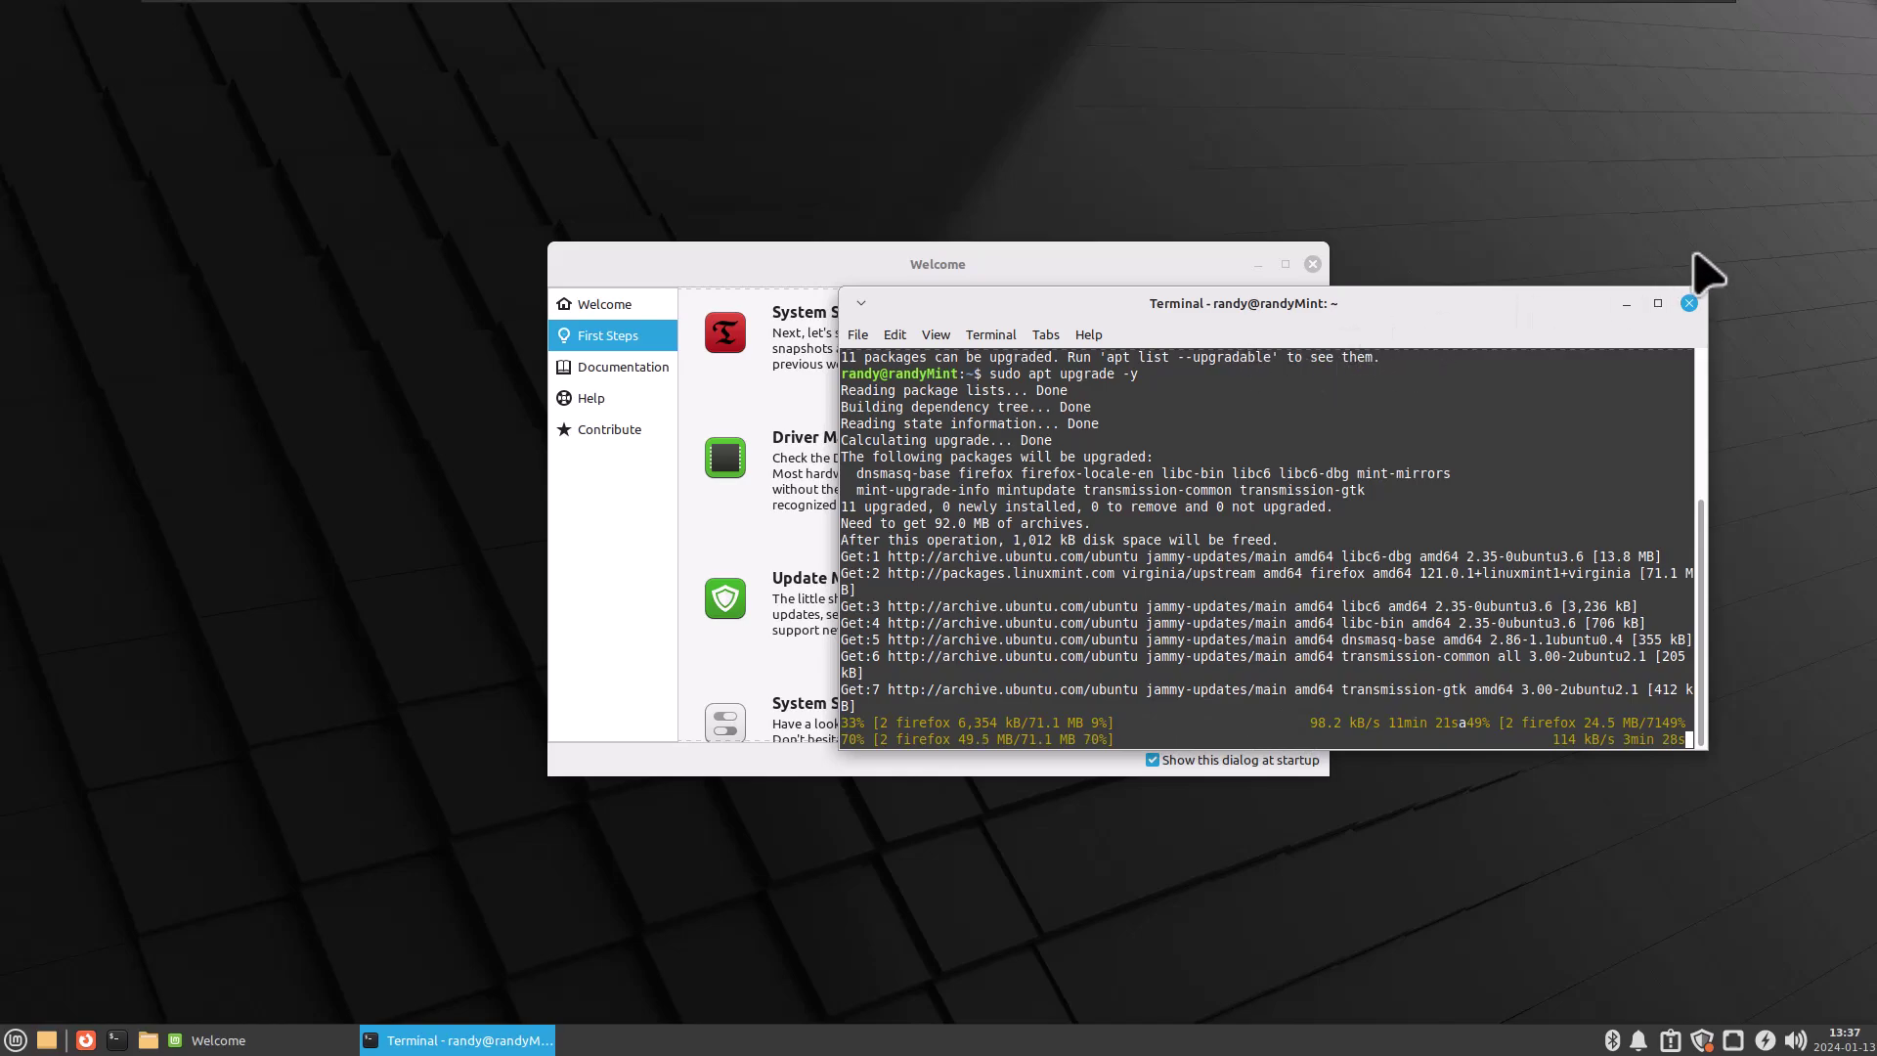
left_click(1627, 303)
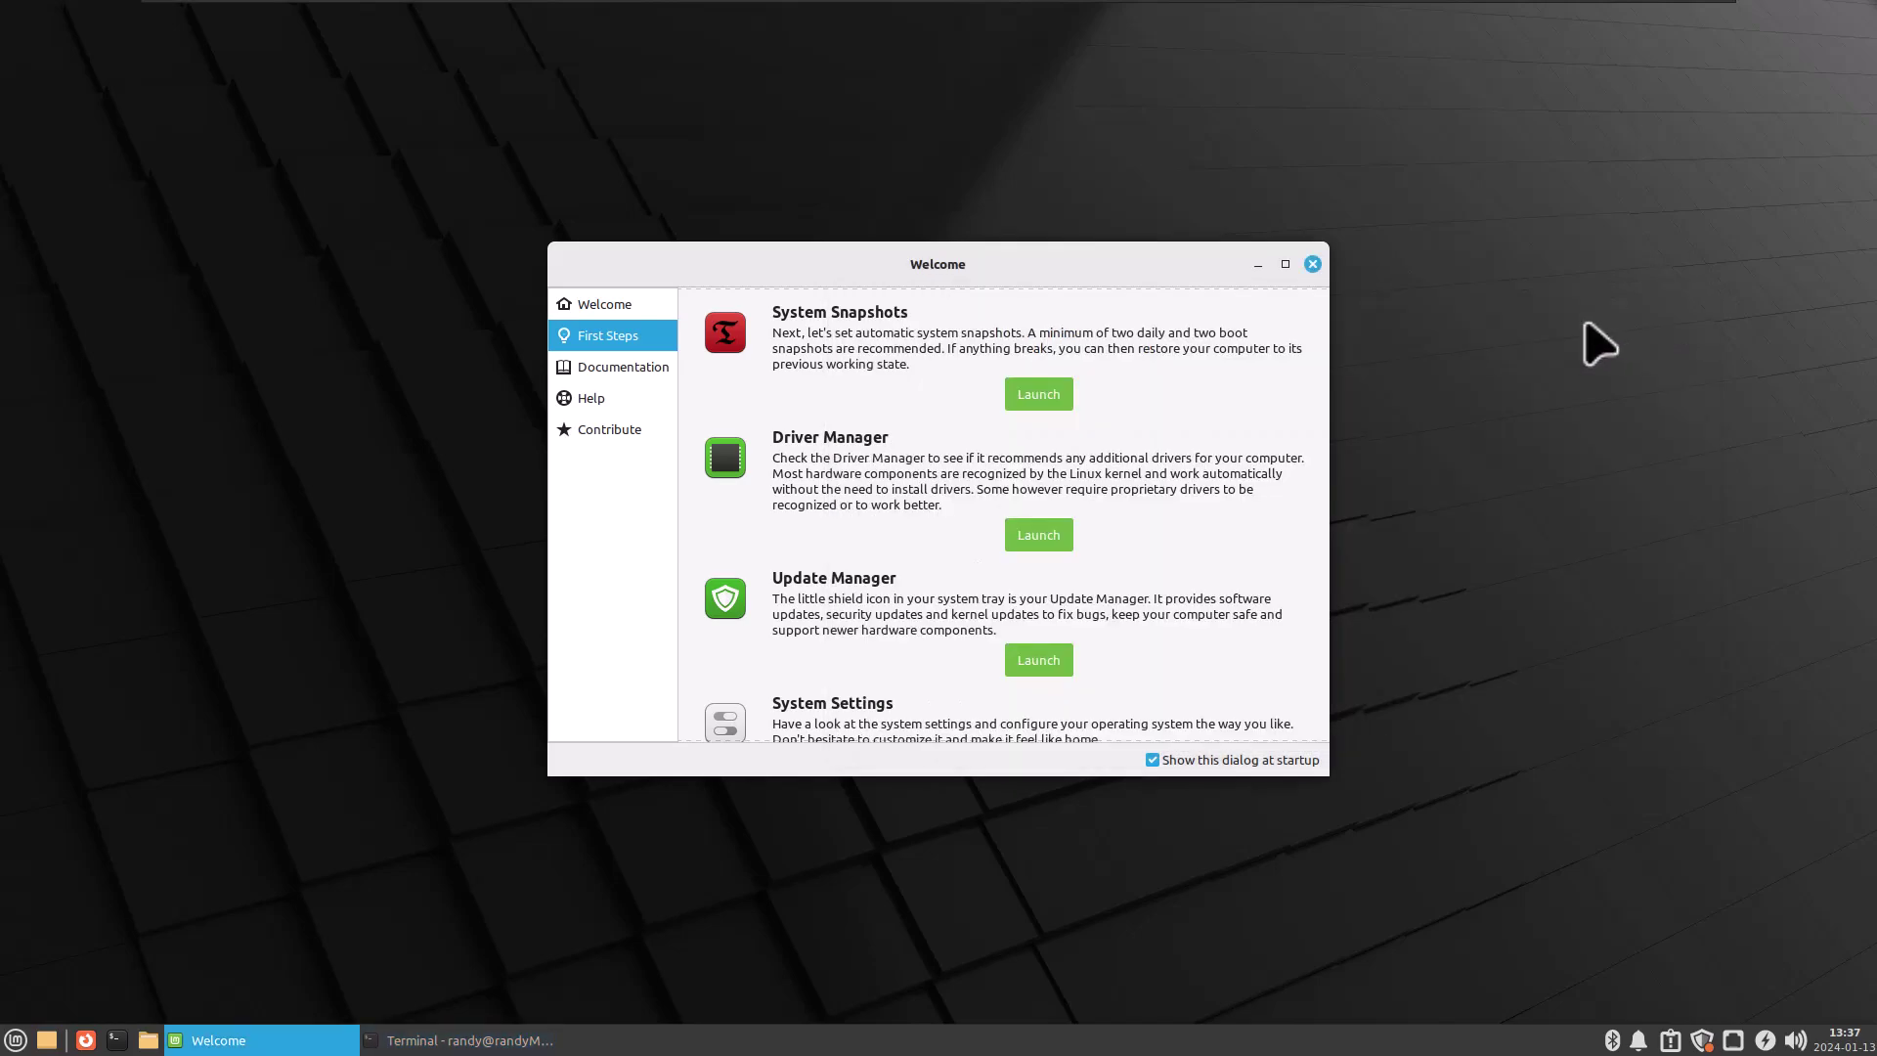
scroll(893, 691, "down", 5)
scroll(894, 688, "up", 5)
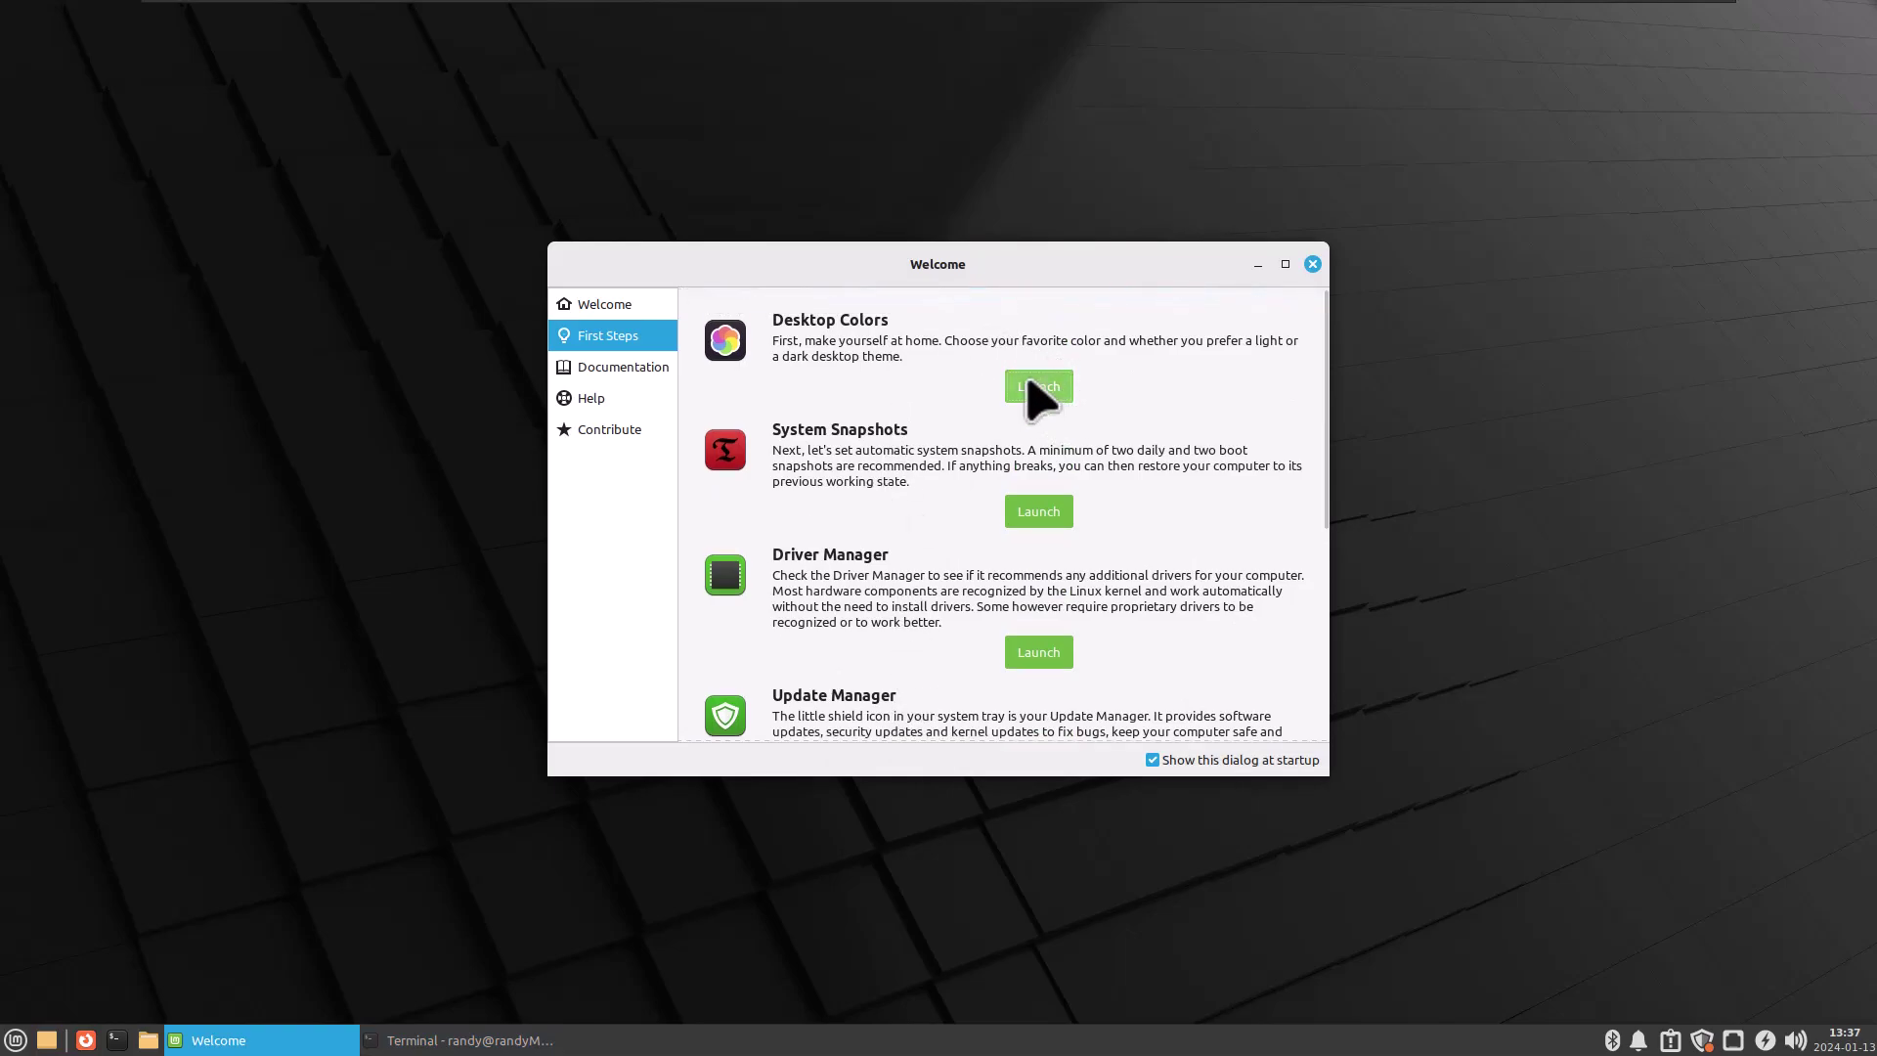
Launch Desktop Colors and apply the Mint-L-Dark-Aqua style with the matching Xfwm4 theme
left_click(1038, 391)
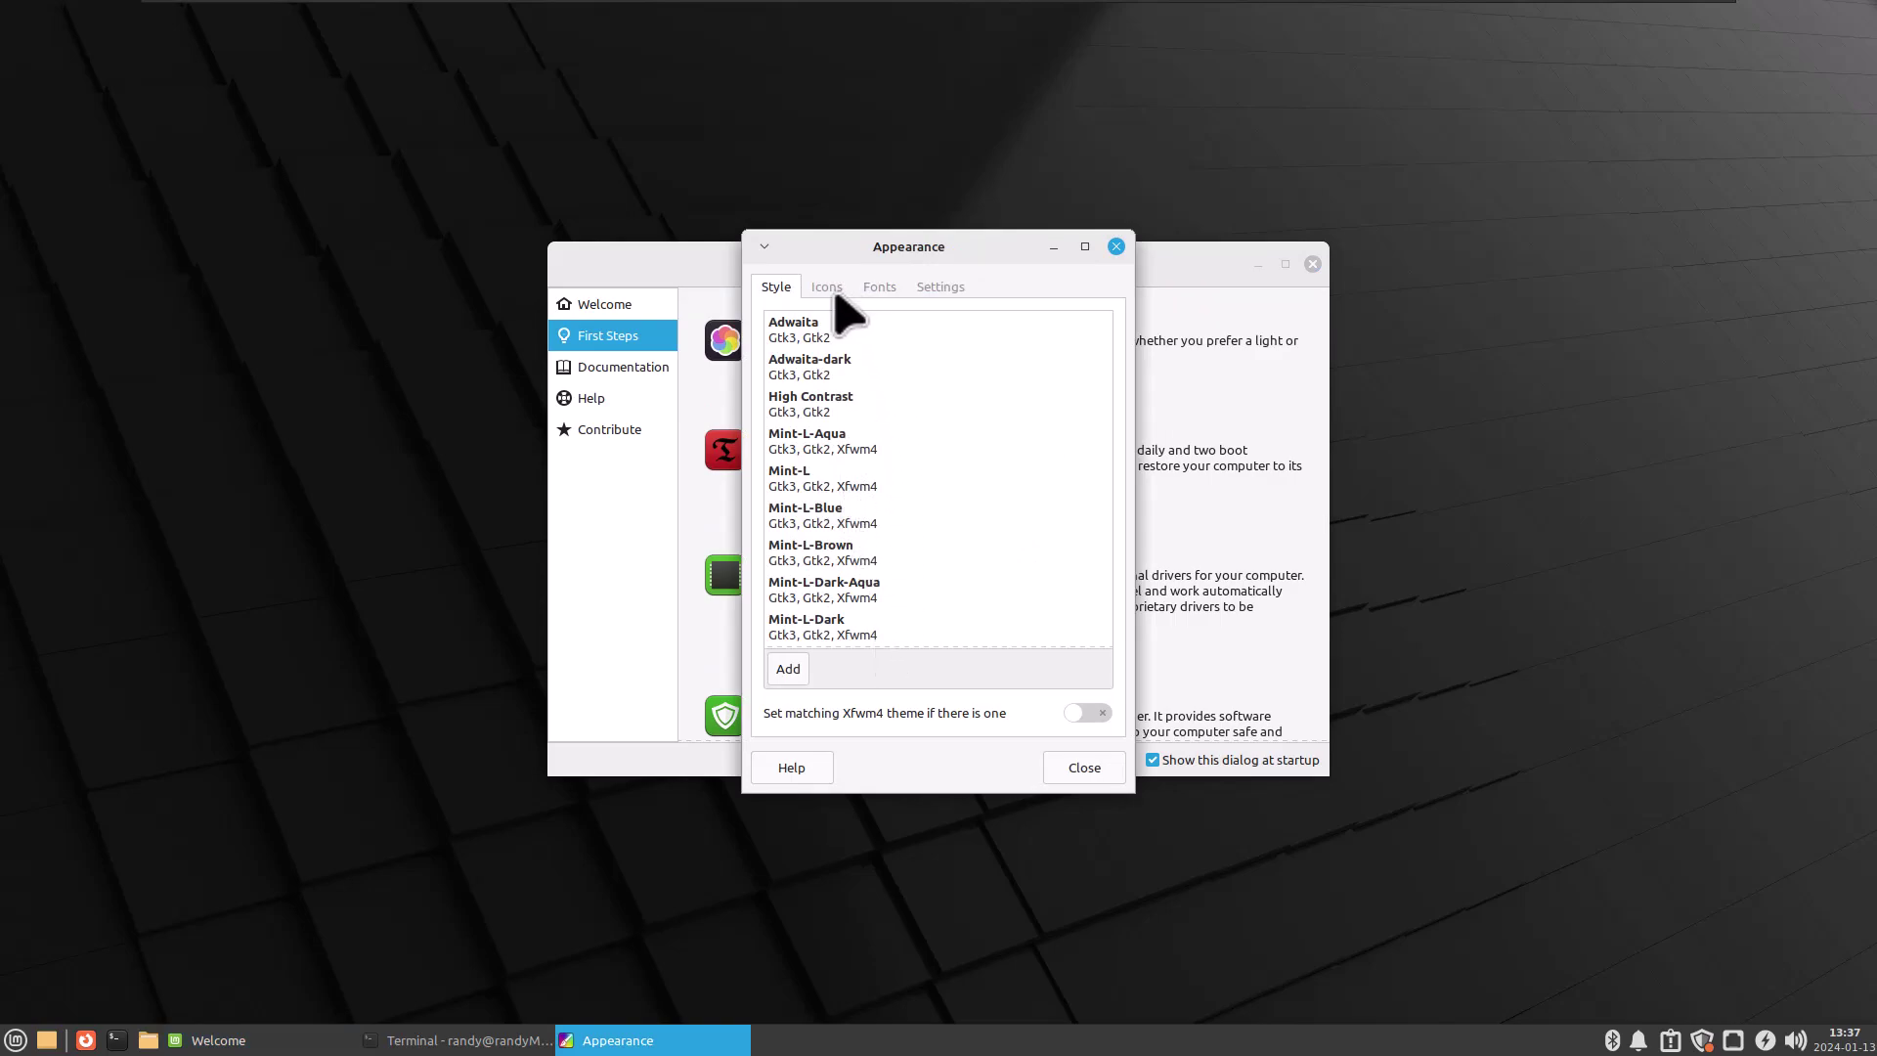
scroll(838, 313, "down", 3)
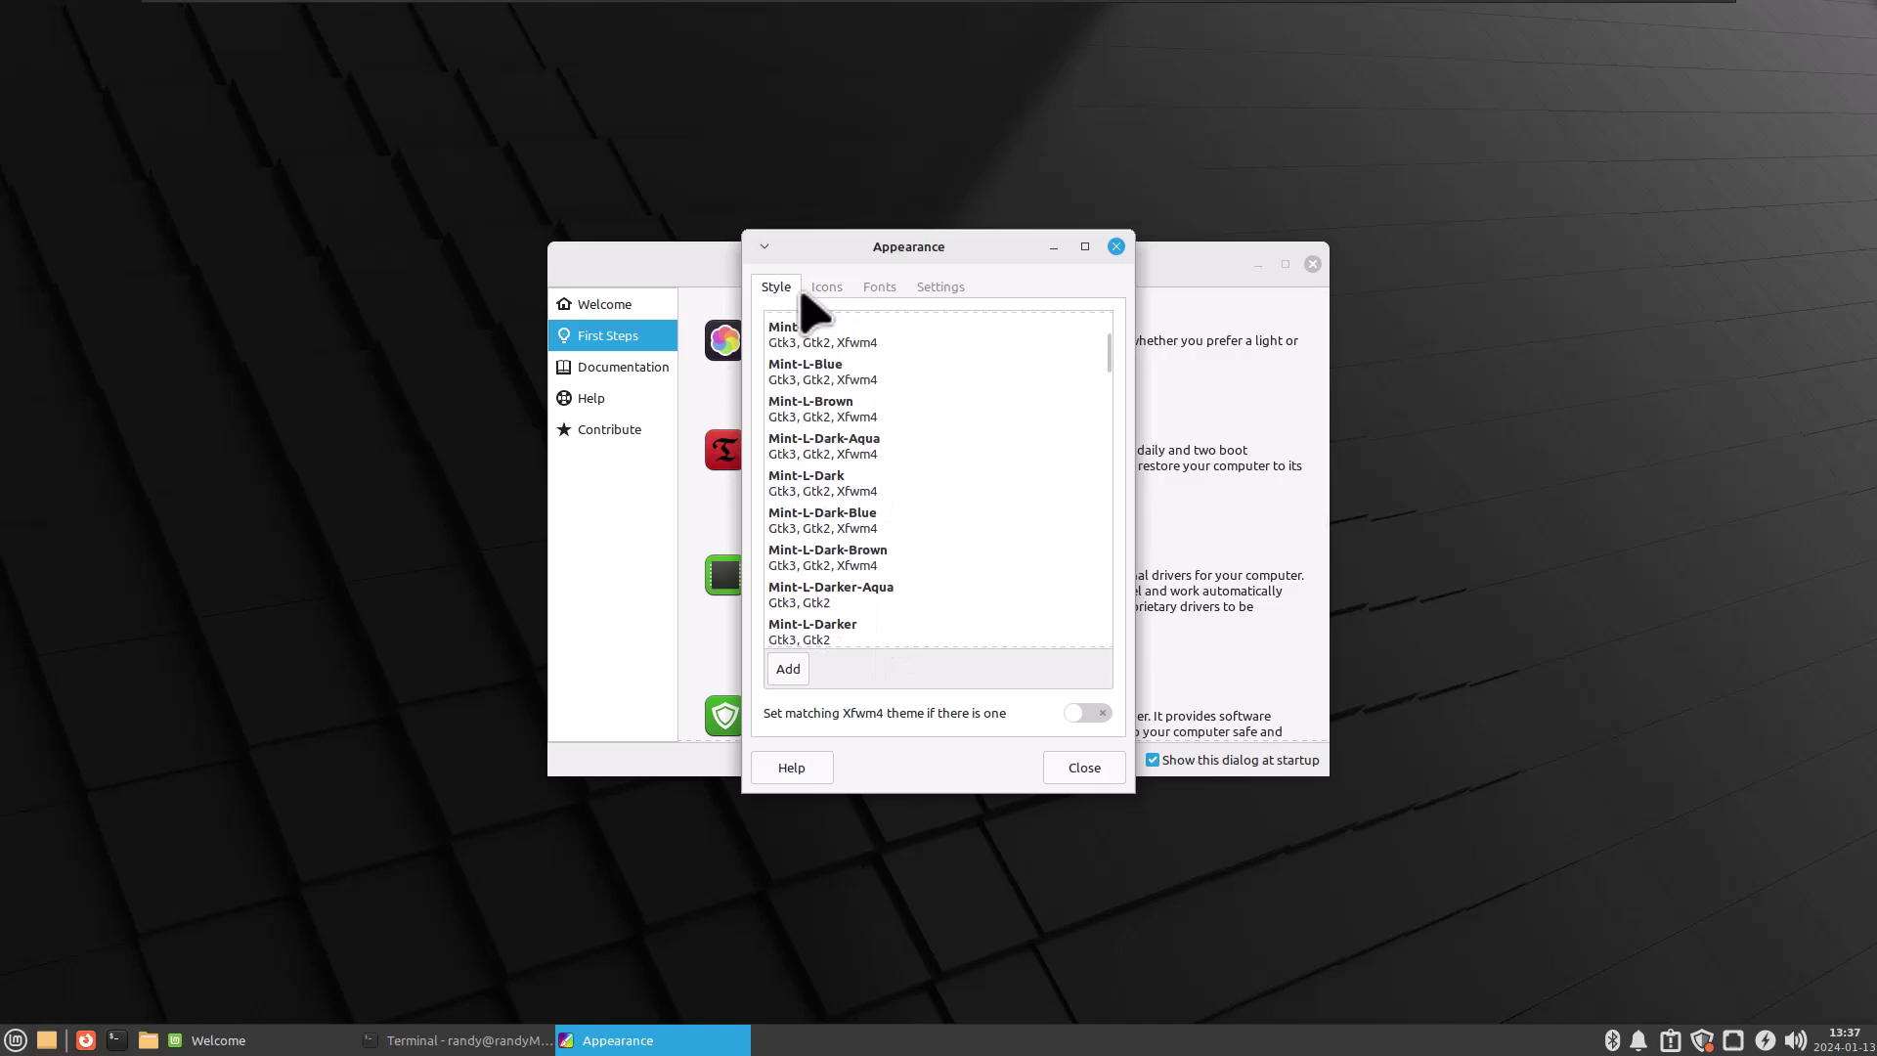
left_click(817, 449)
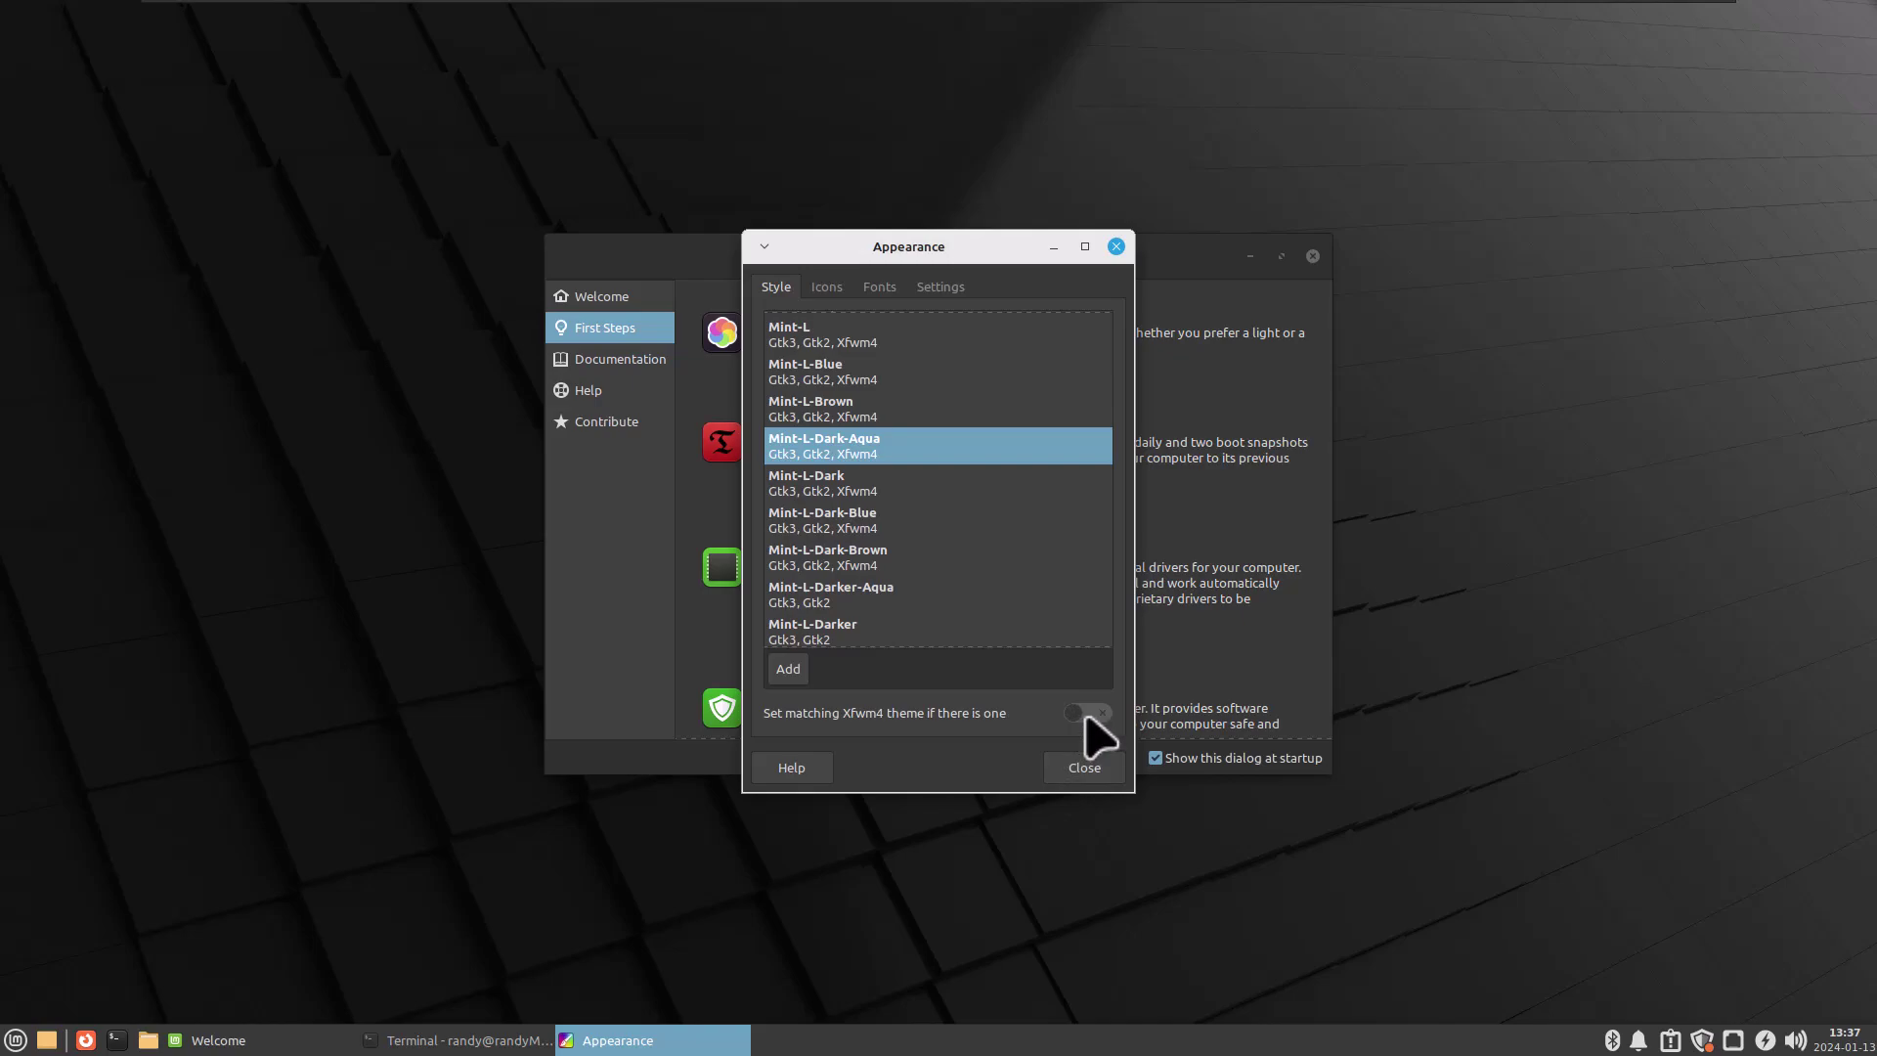
left_click(1079, 714)
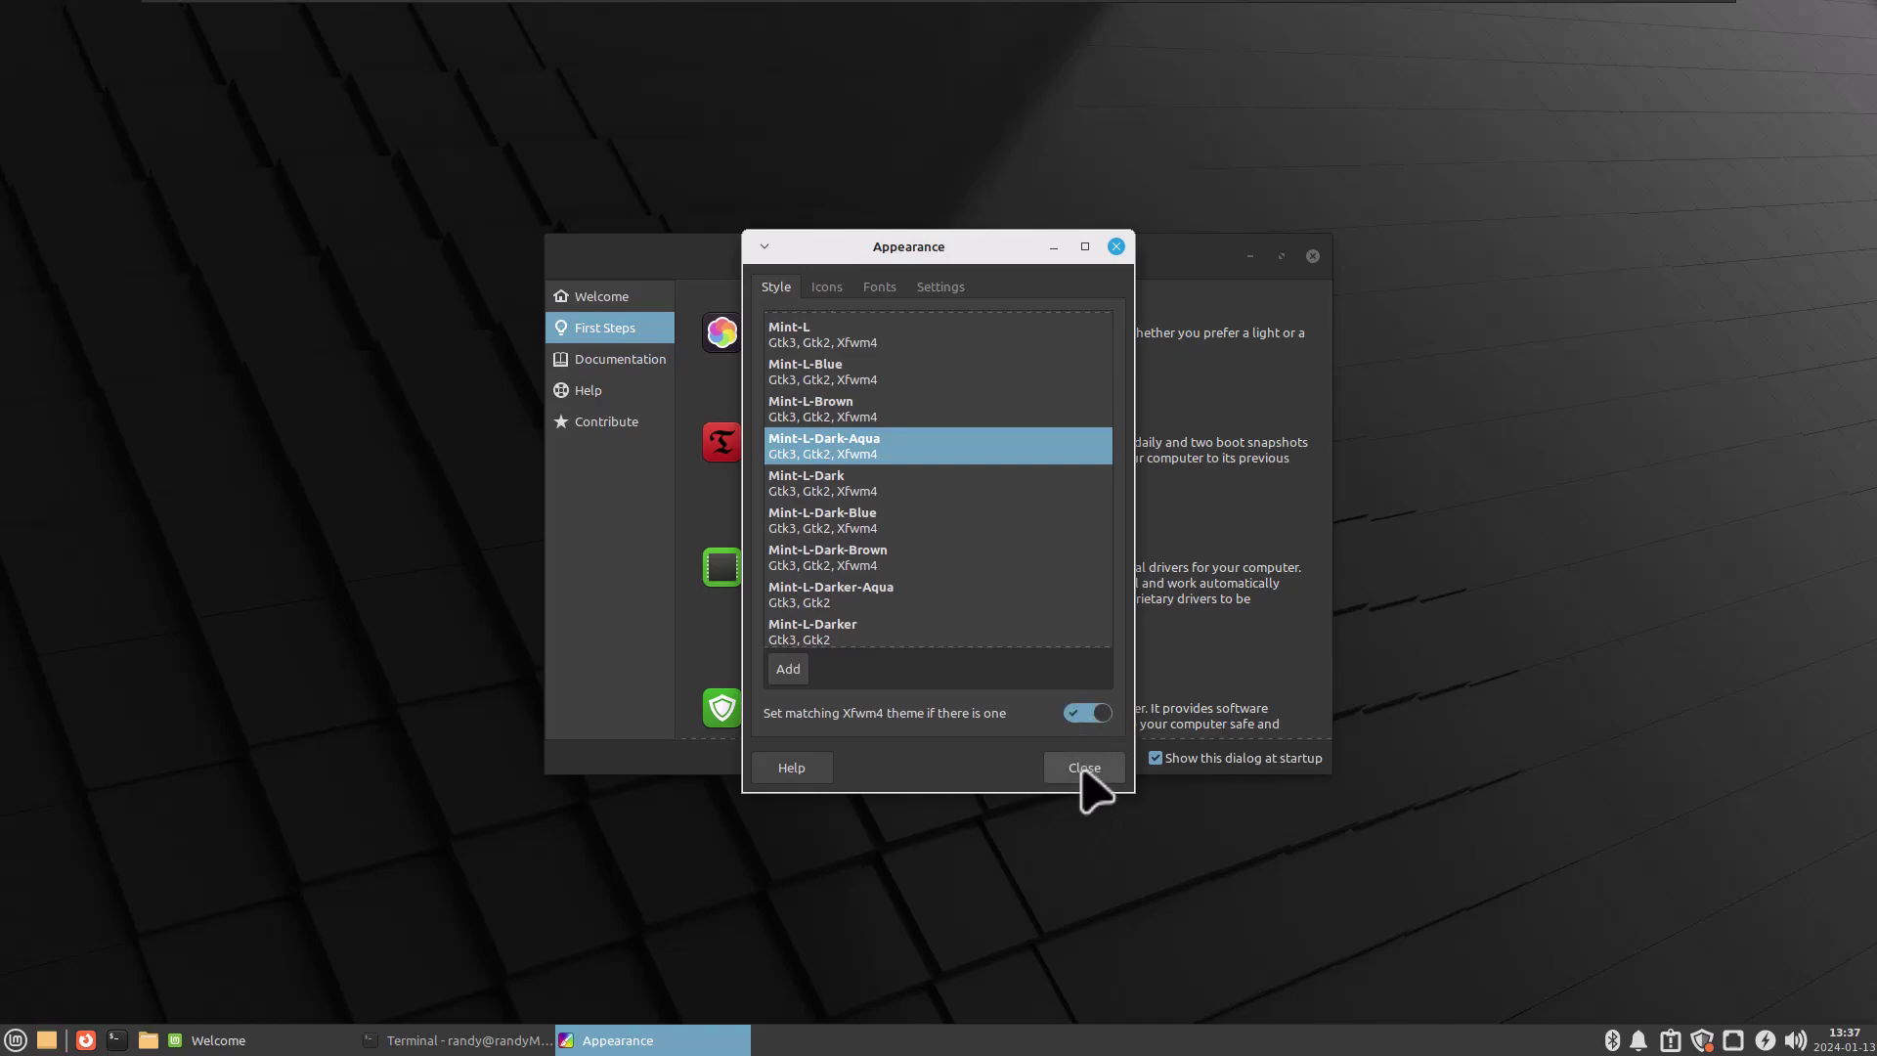
Browse the icon themes, trying Mint-Y-Sand, and settle on Numix
left_click(826, 286)
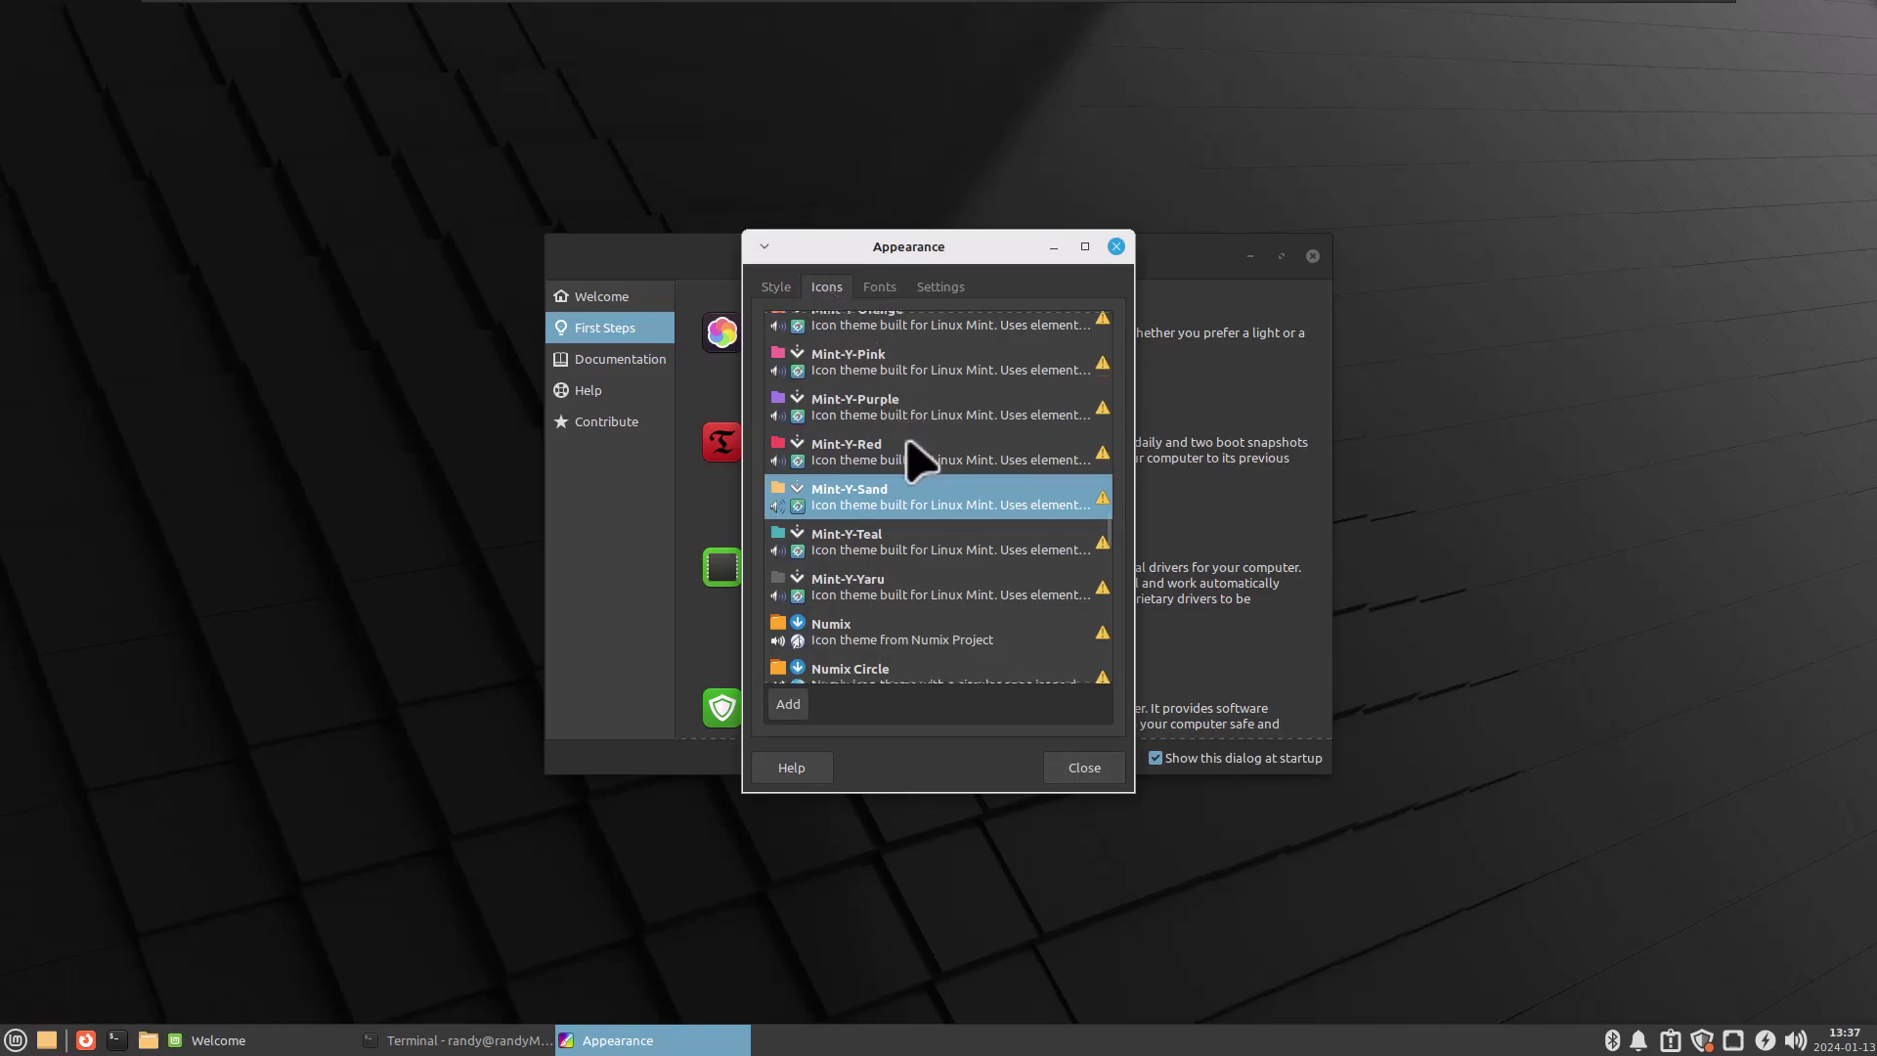
scroll(909, 447, "down", 3)
scroll(914, 459, "up", 5)
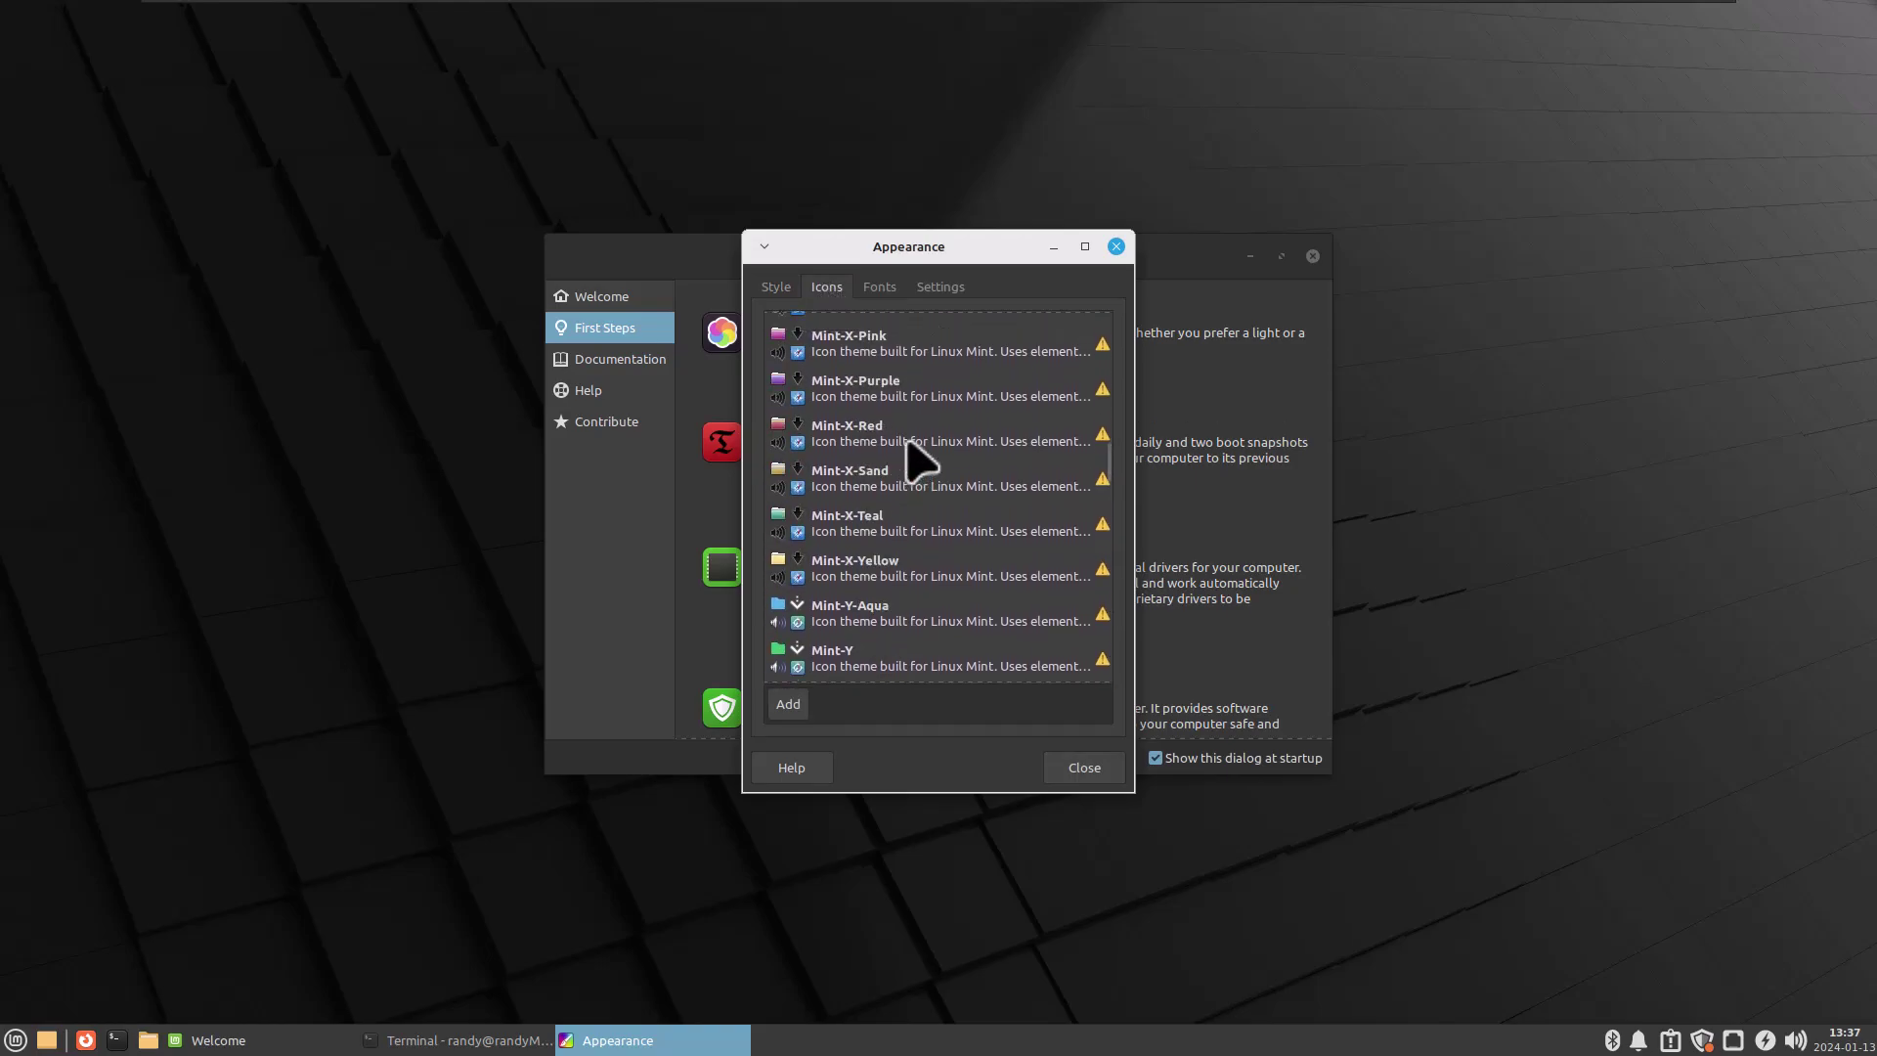
scroll(914, 457, "up", 5)
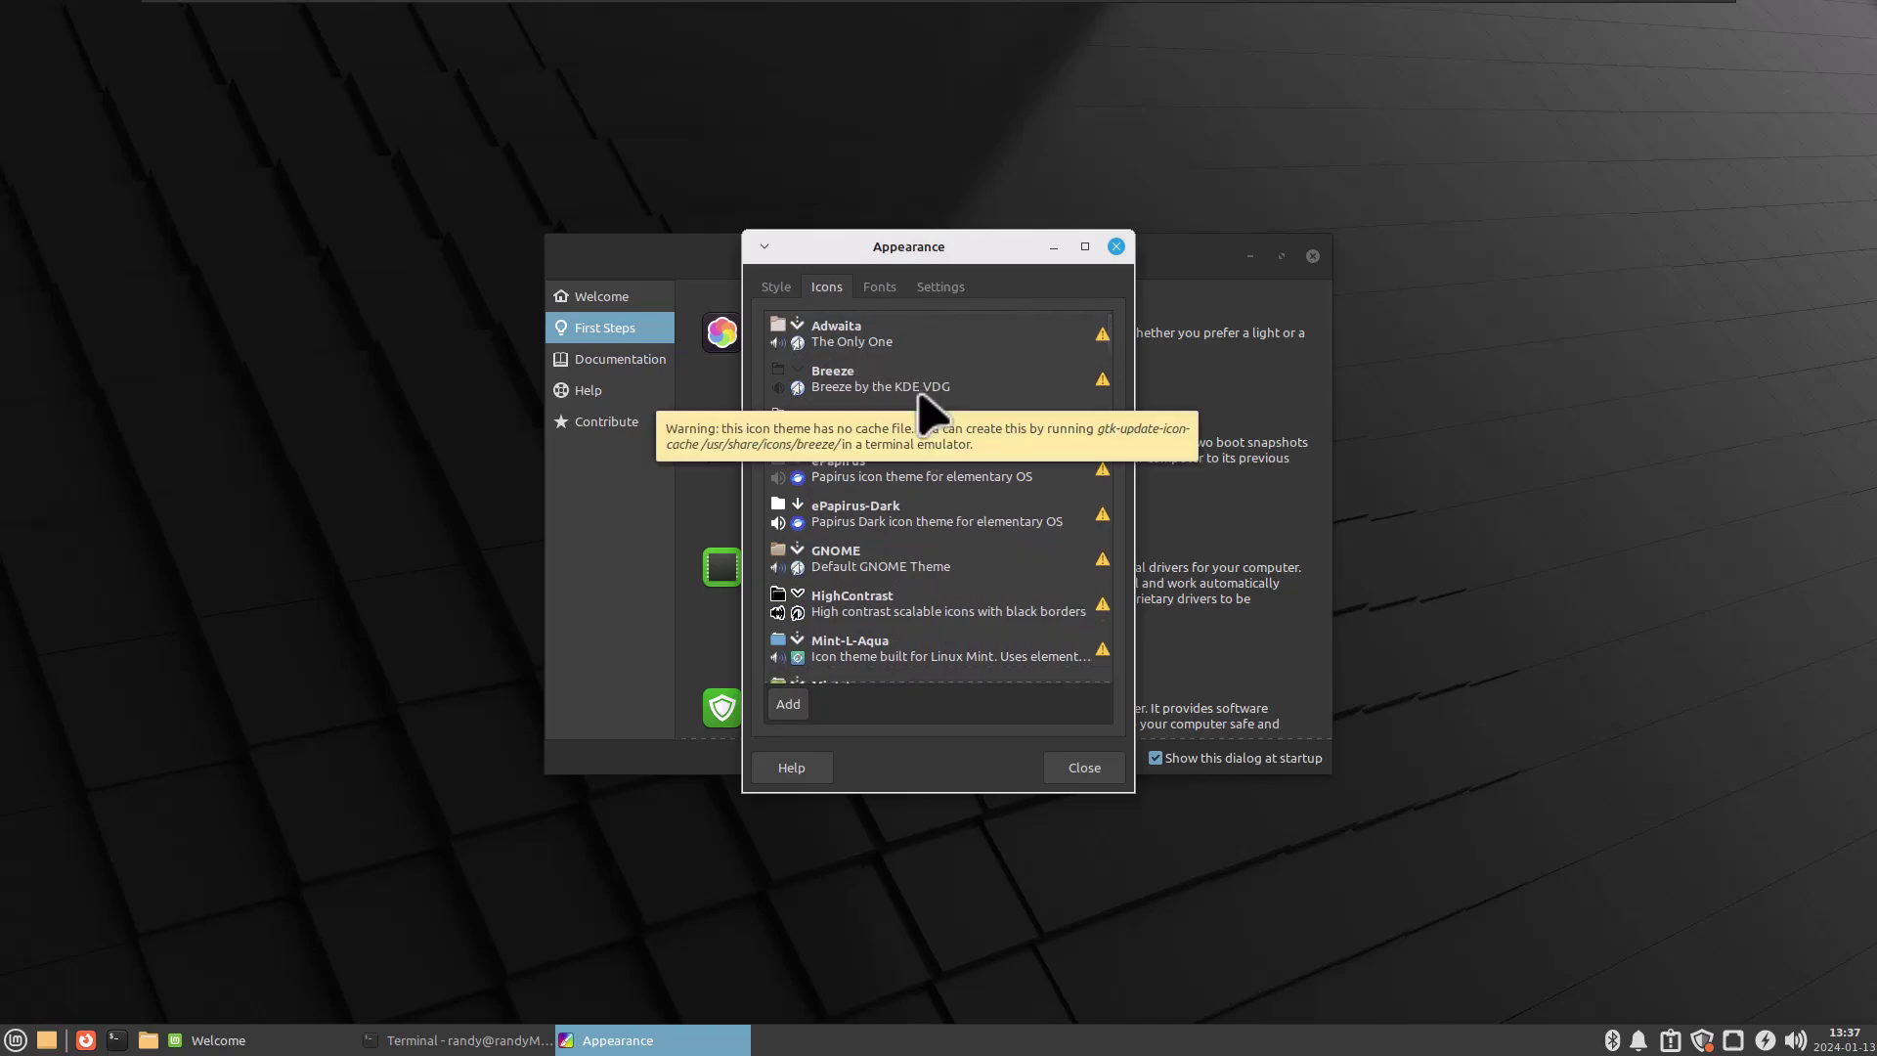
scroll(916, 401, "down", 8)
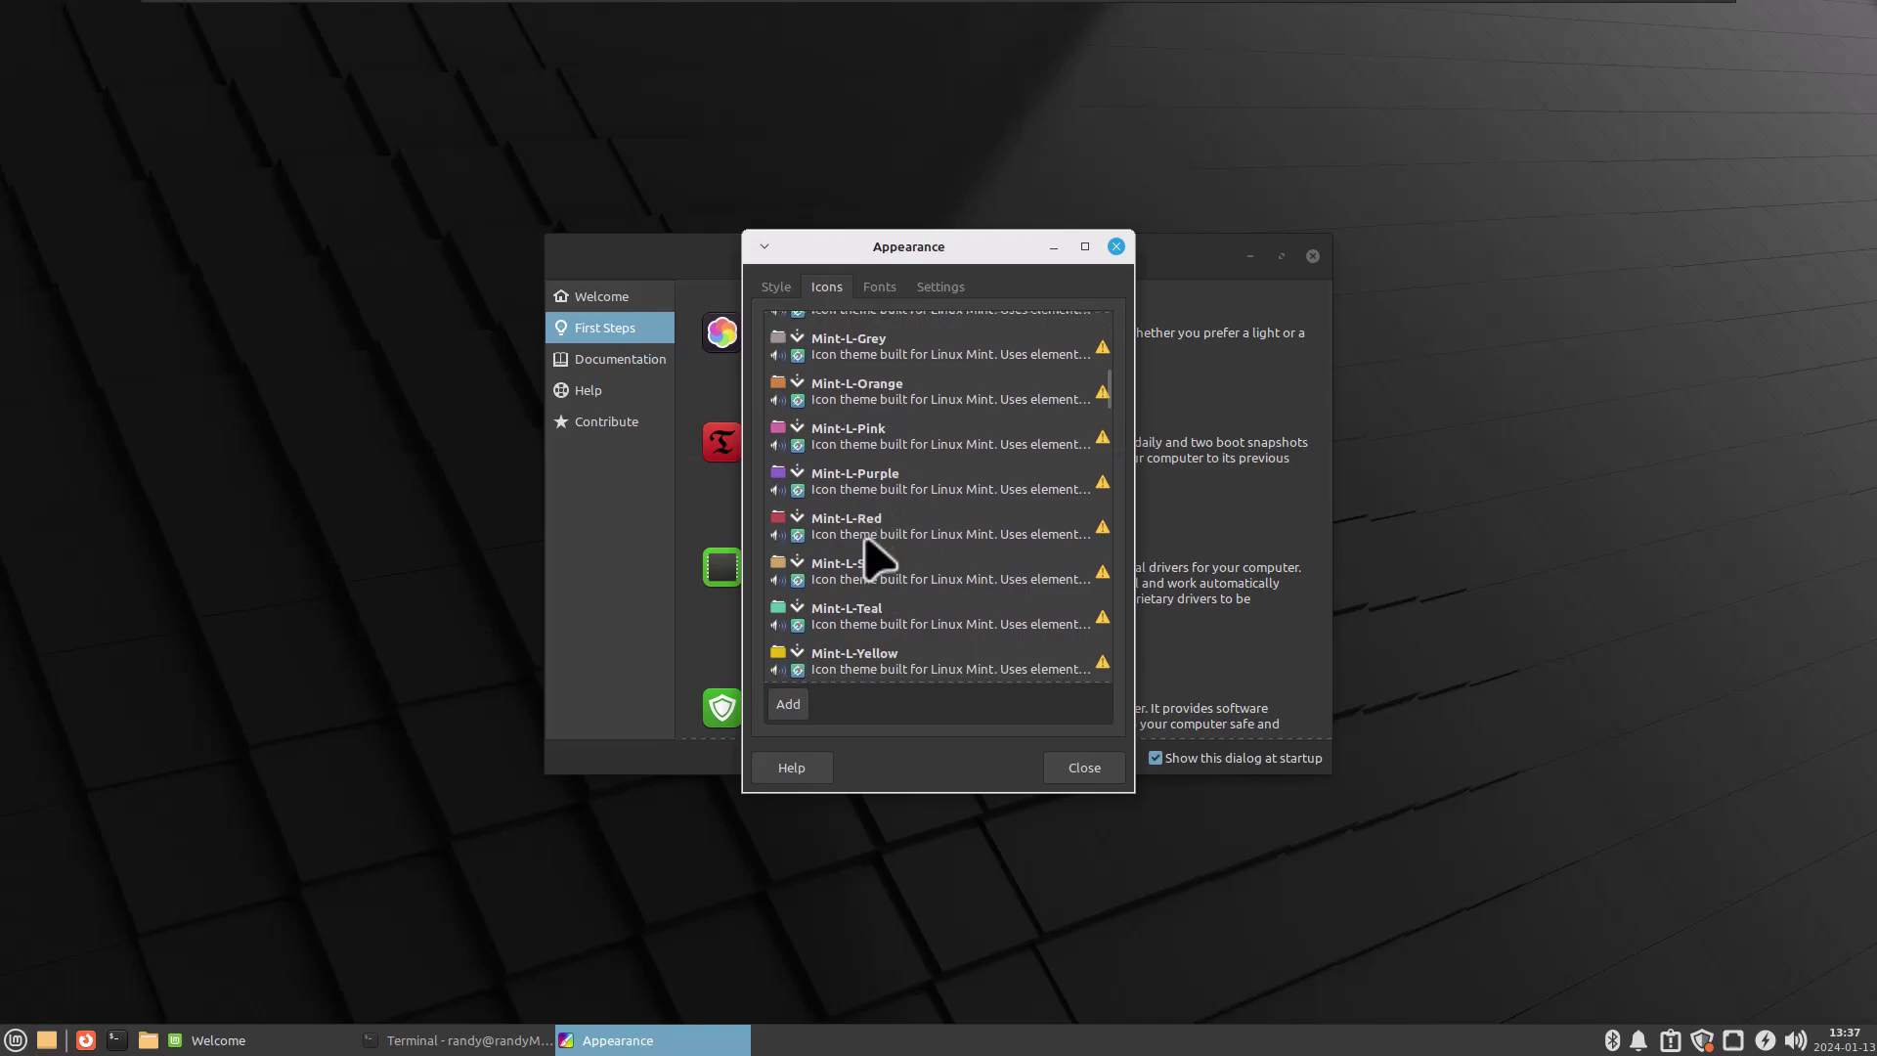
scroll(875, 557, "down", 15)
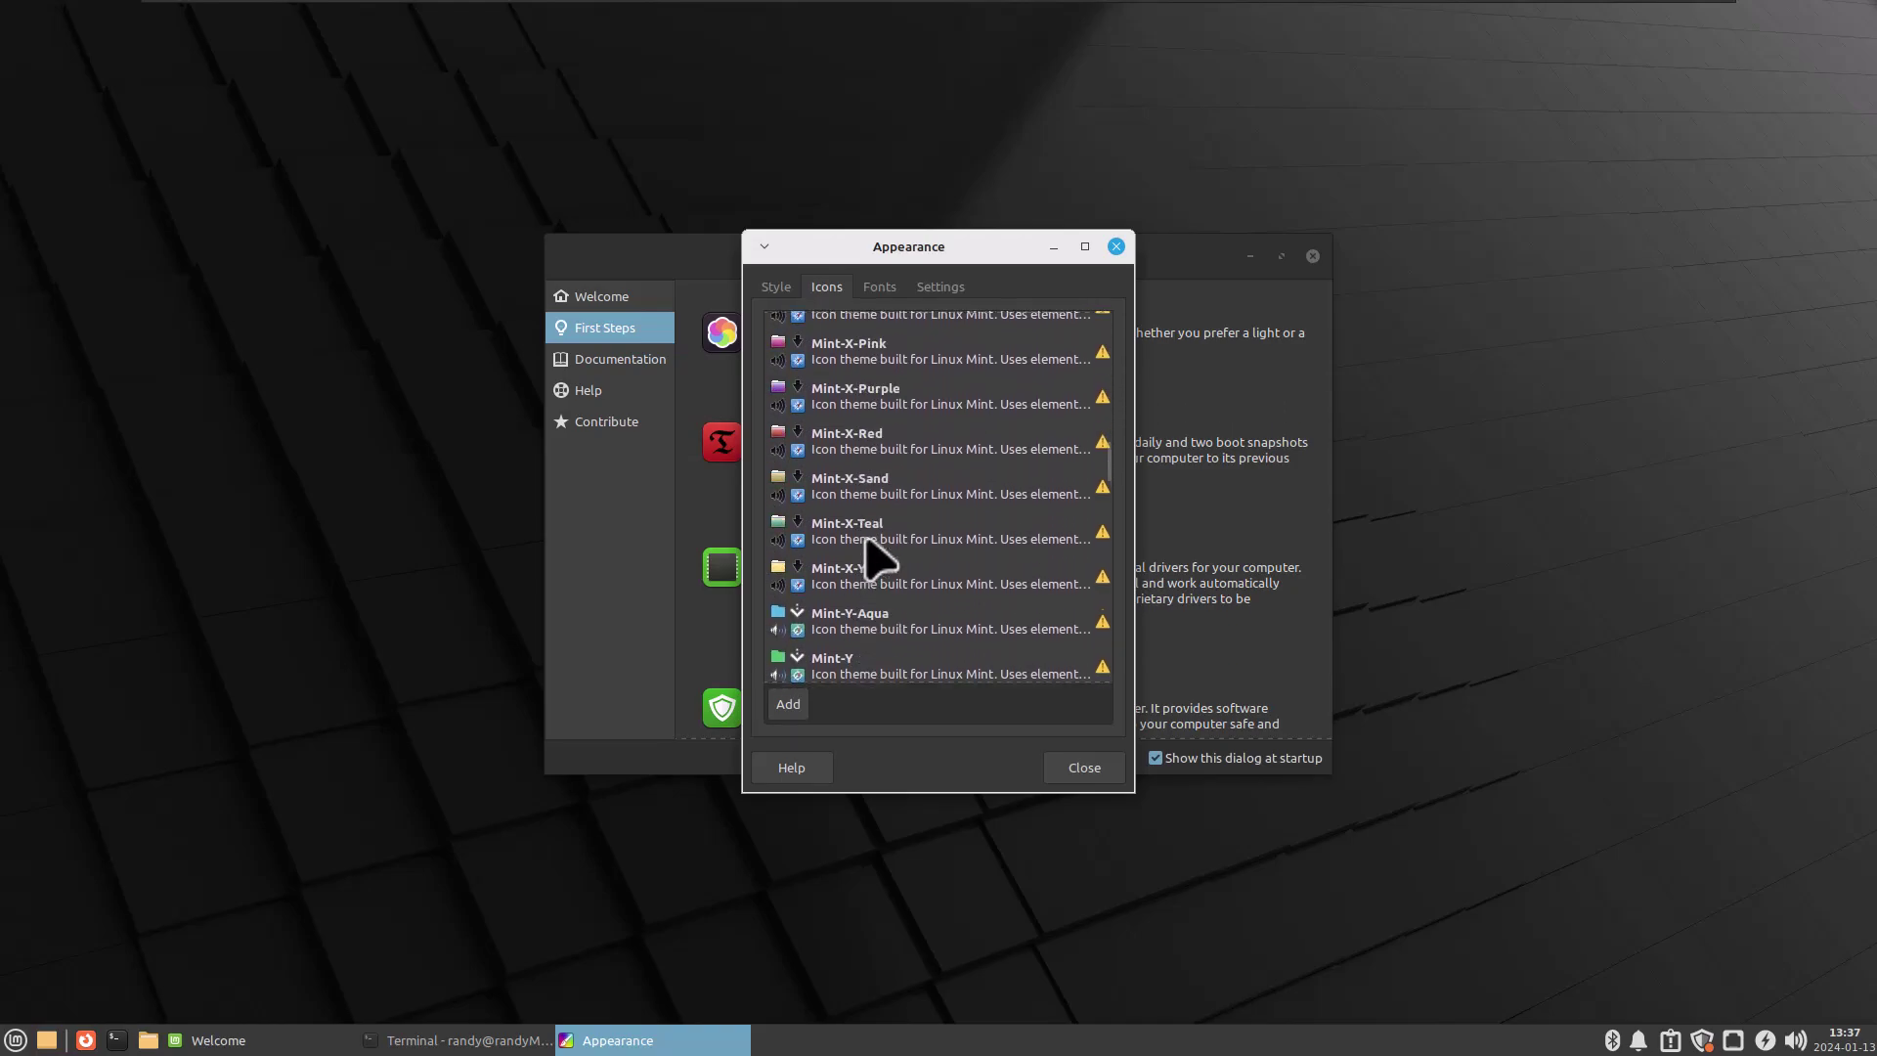
scroll(875, 557, "up", 4)
scroll(877, 557, "down", 15)
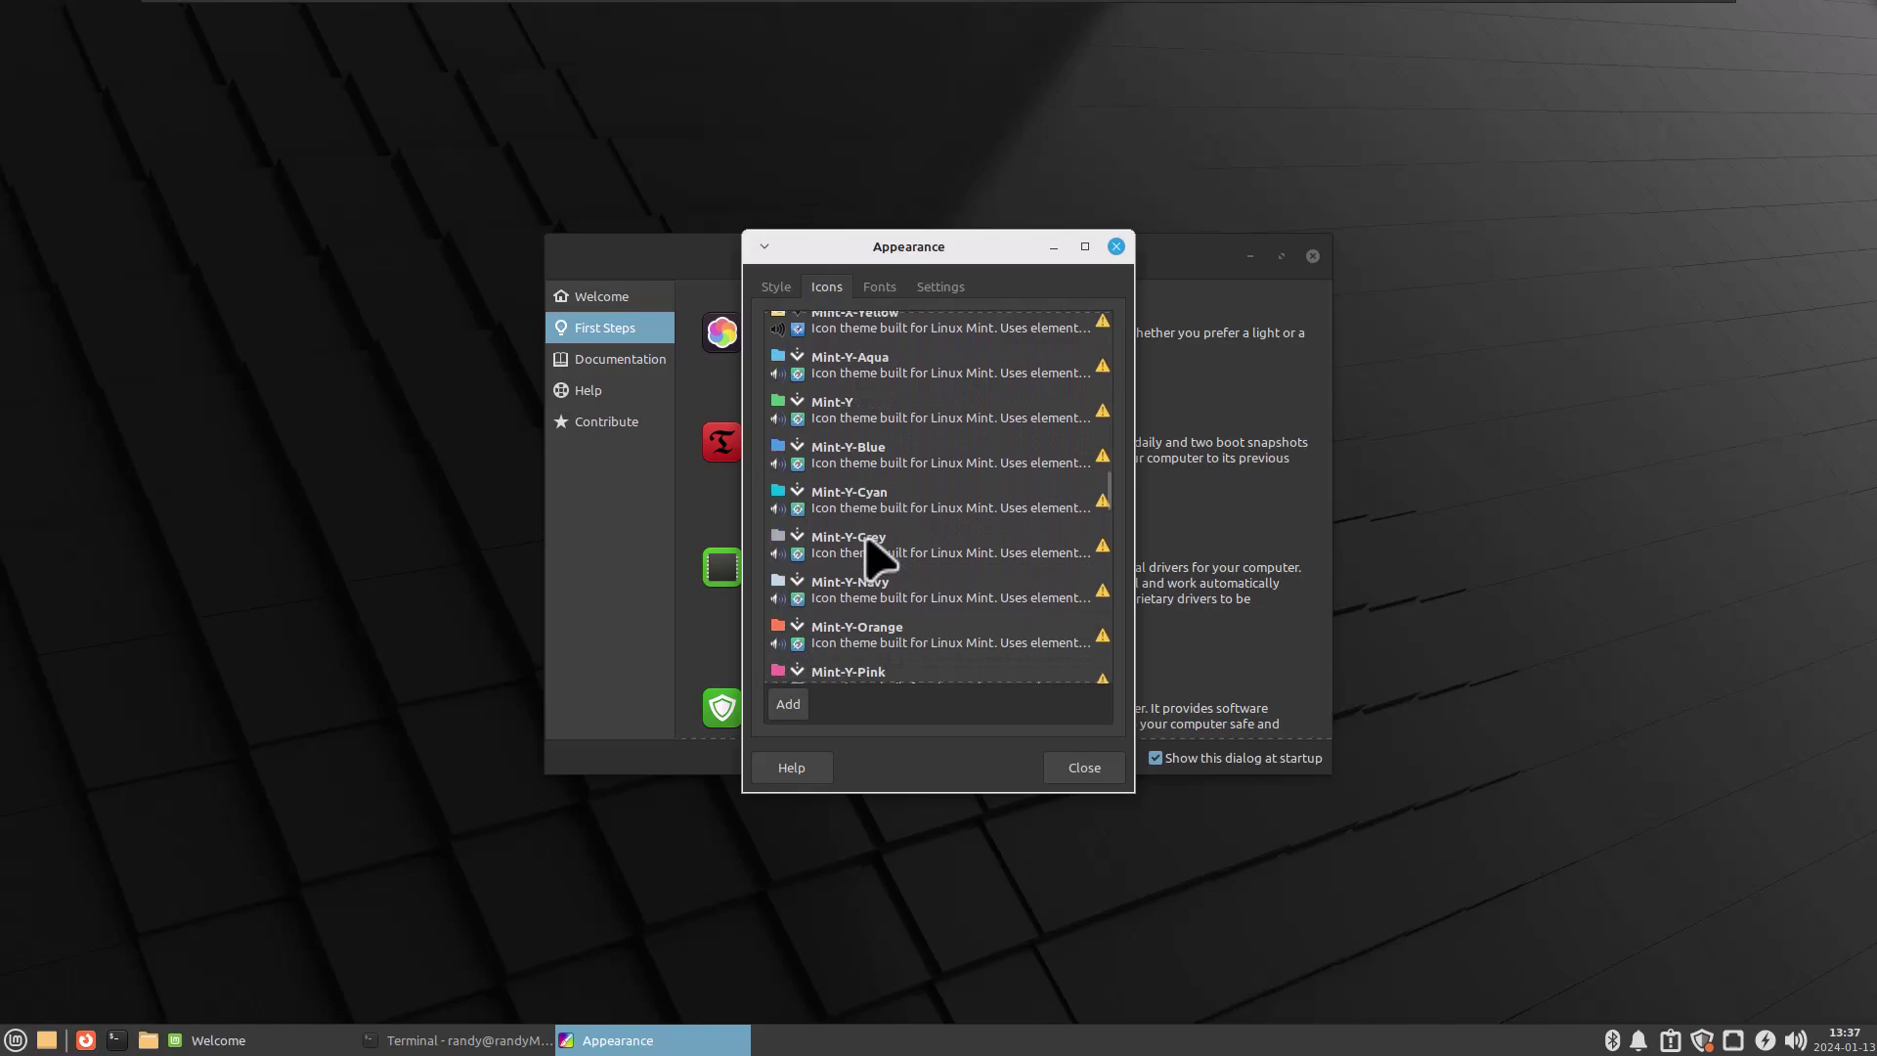
left_click(877, 558)
scroll(877, 557, "down", 2)
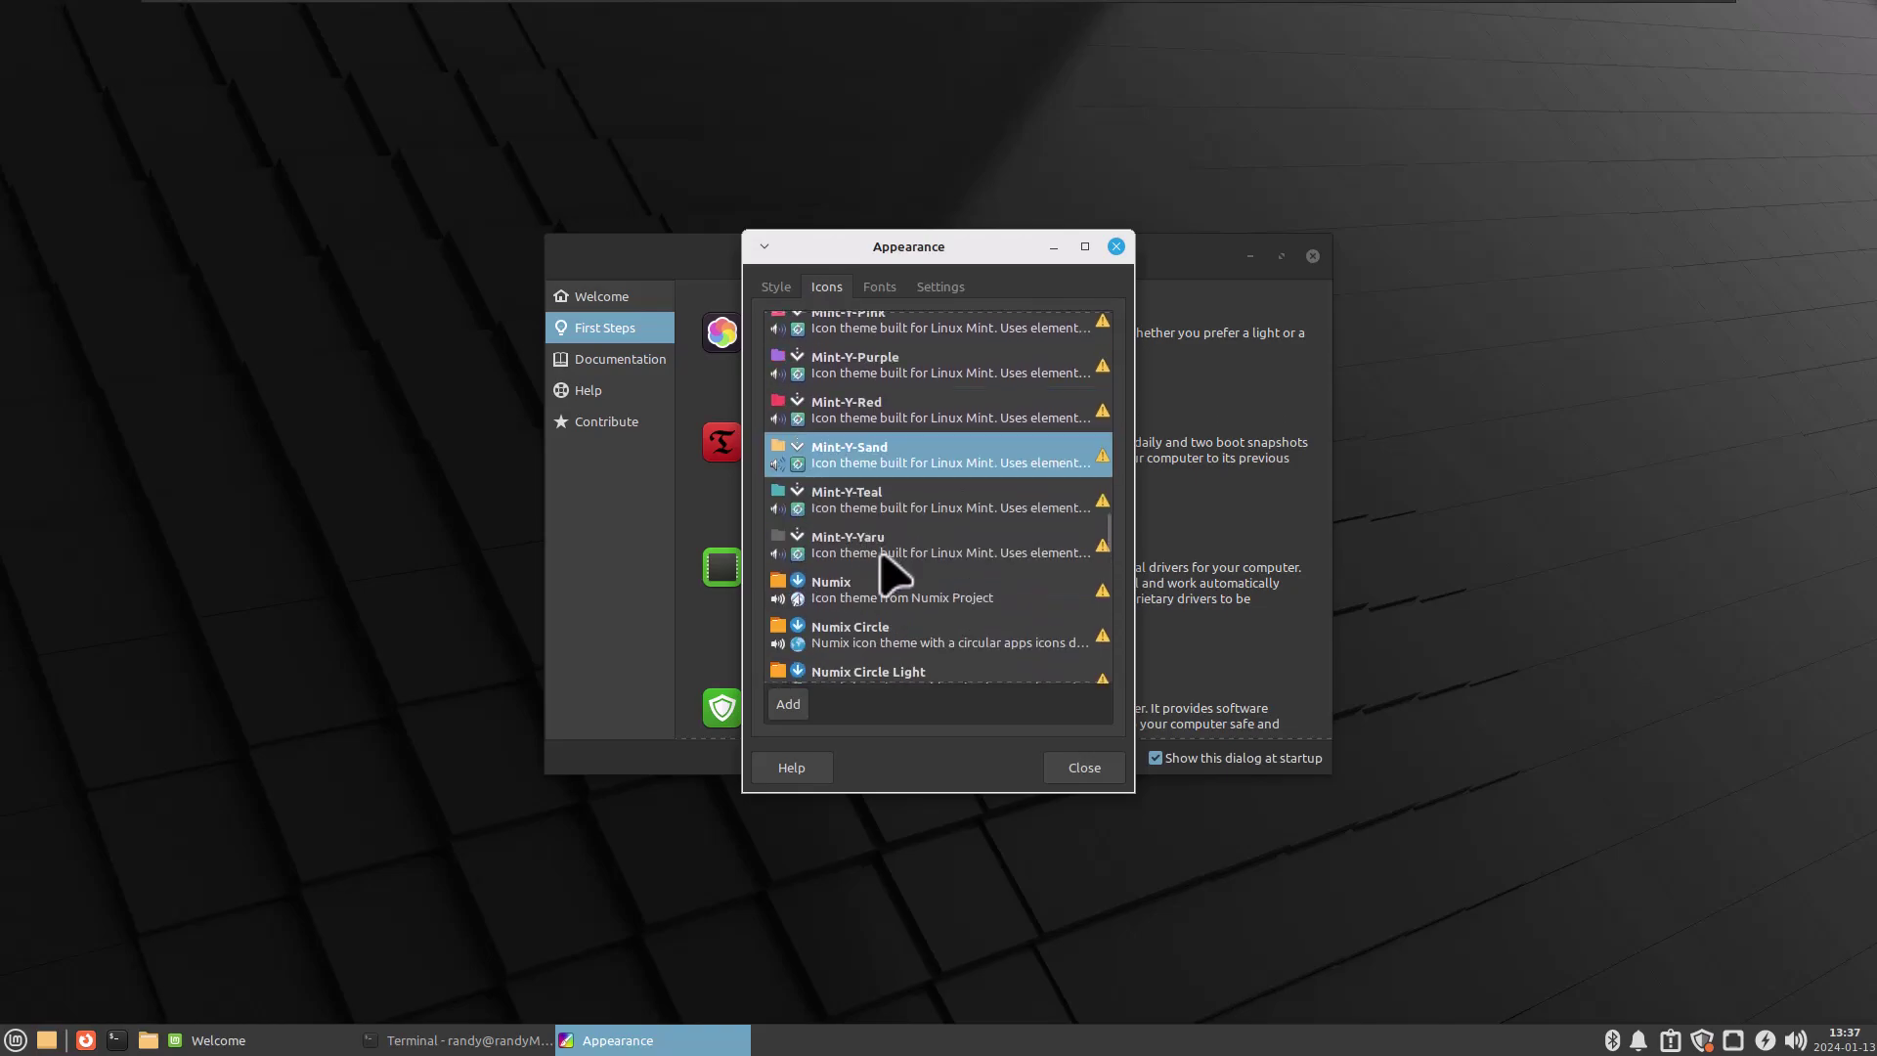
scroll(880, 552, "down", 1)
left_click(883, 545)
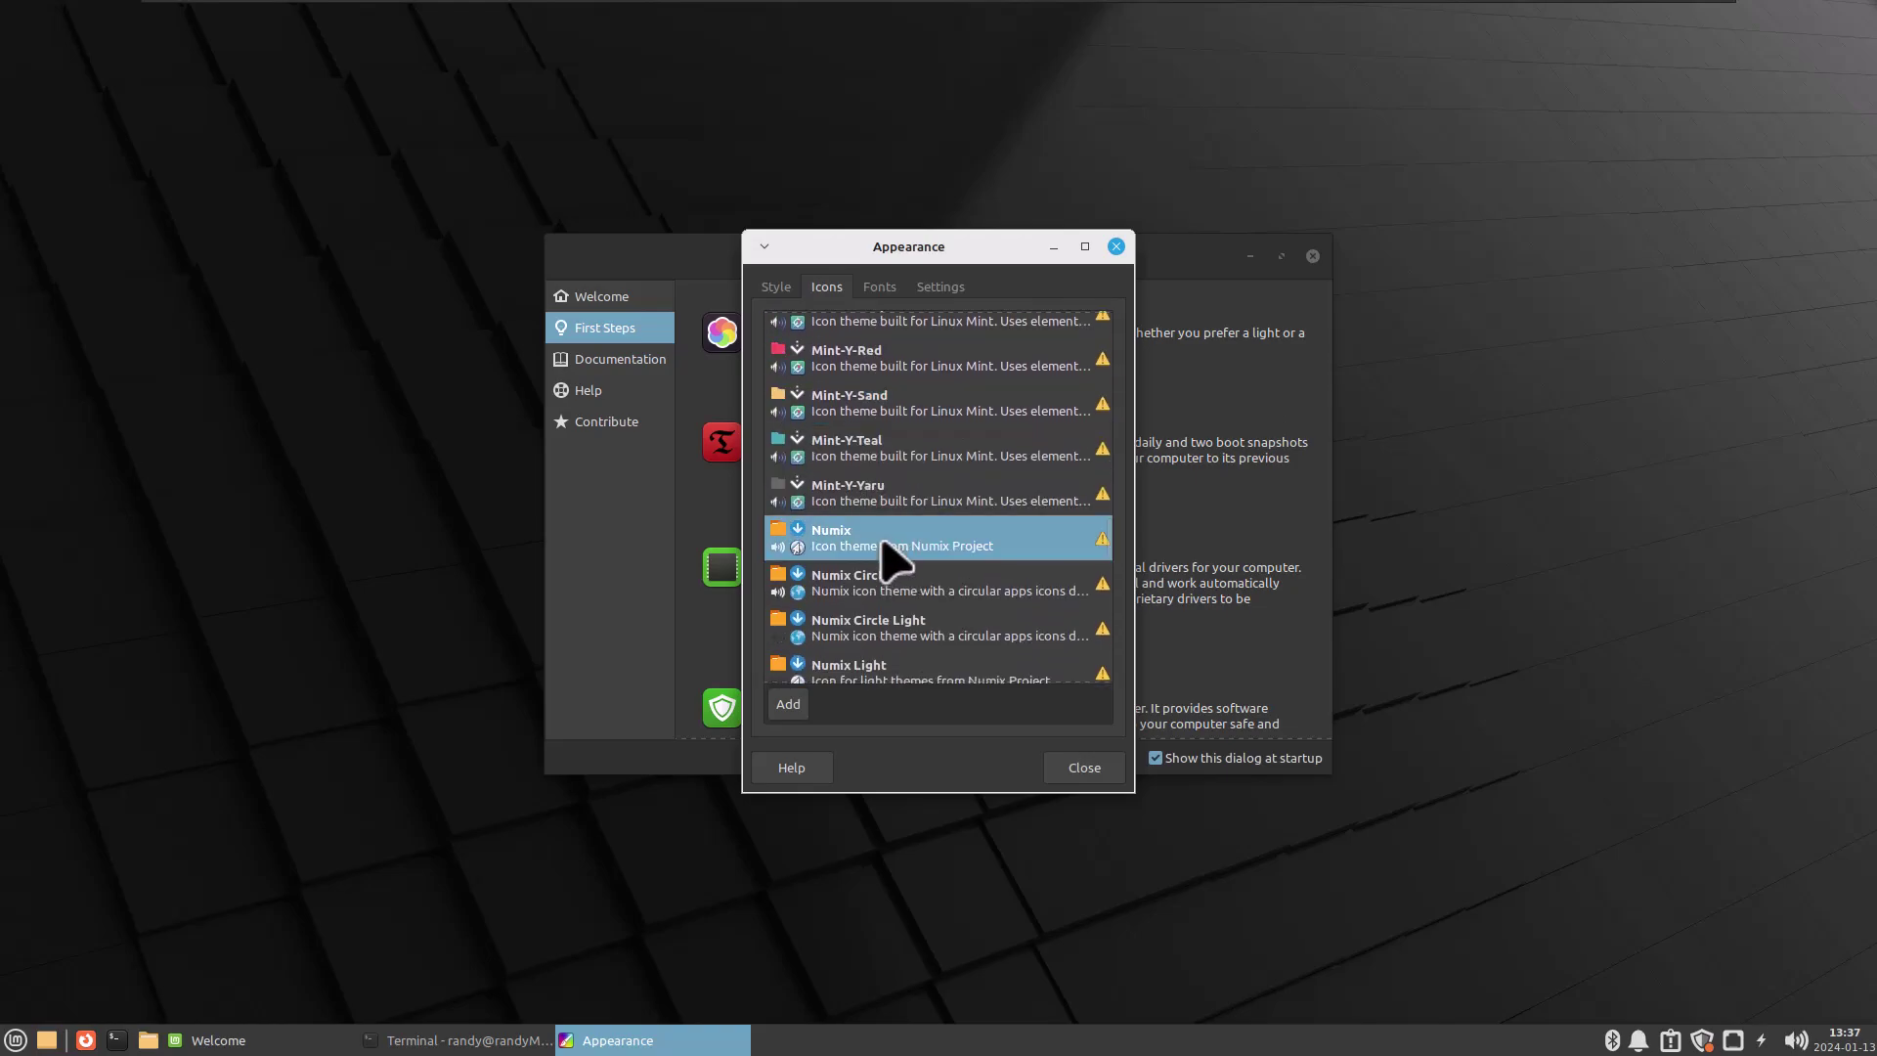
Close Appearance, open Firewall Configuration with the admin password, review the Home profile, then close it
left_click(1075, 769)
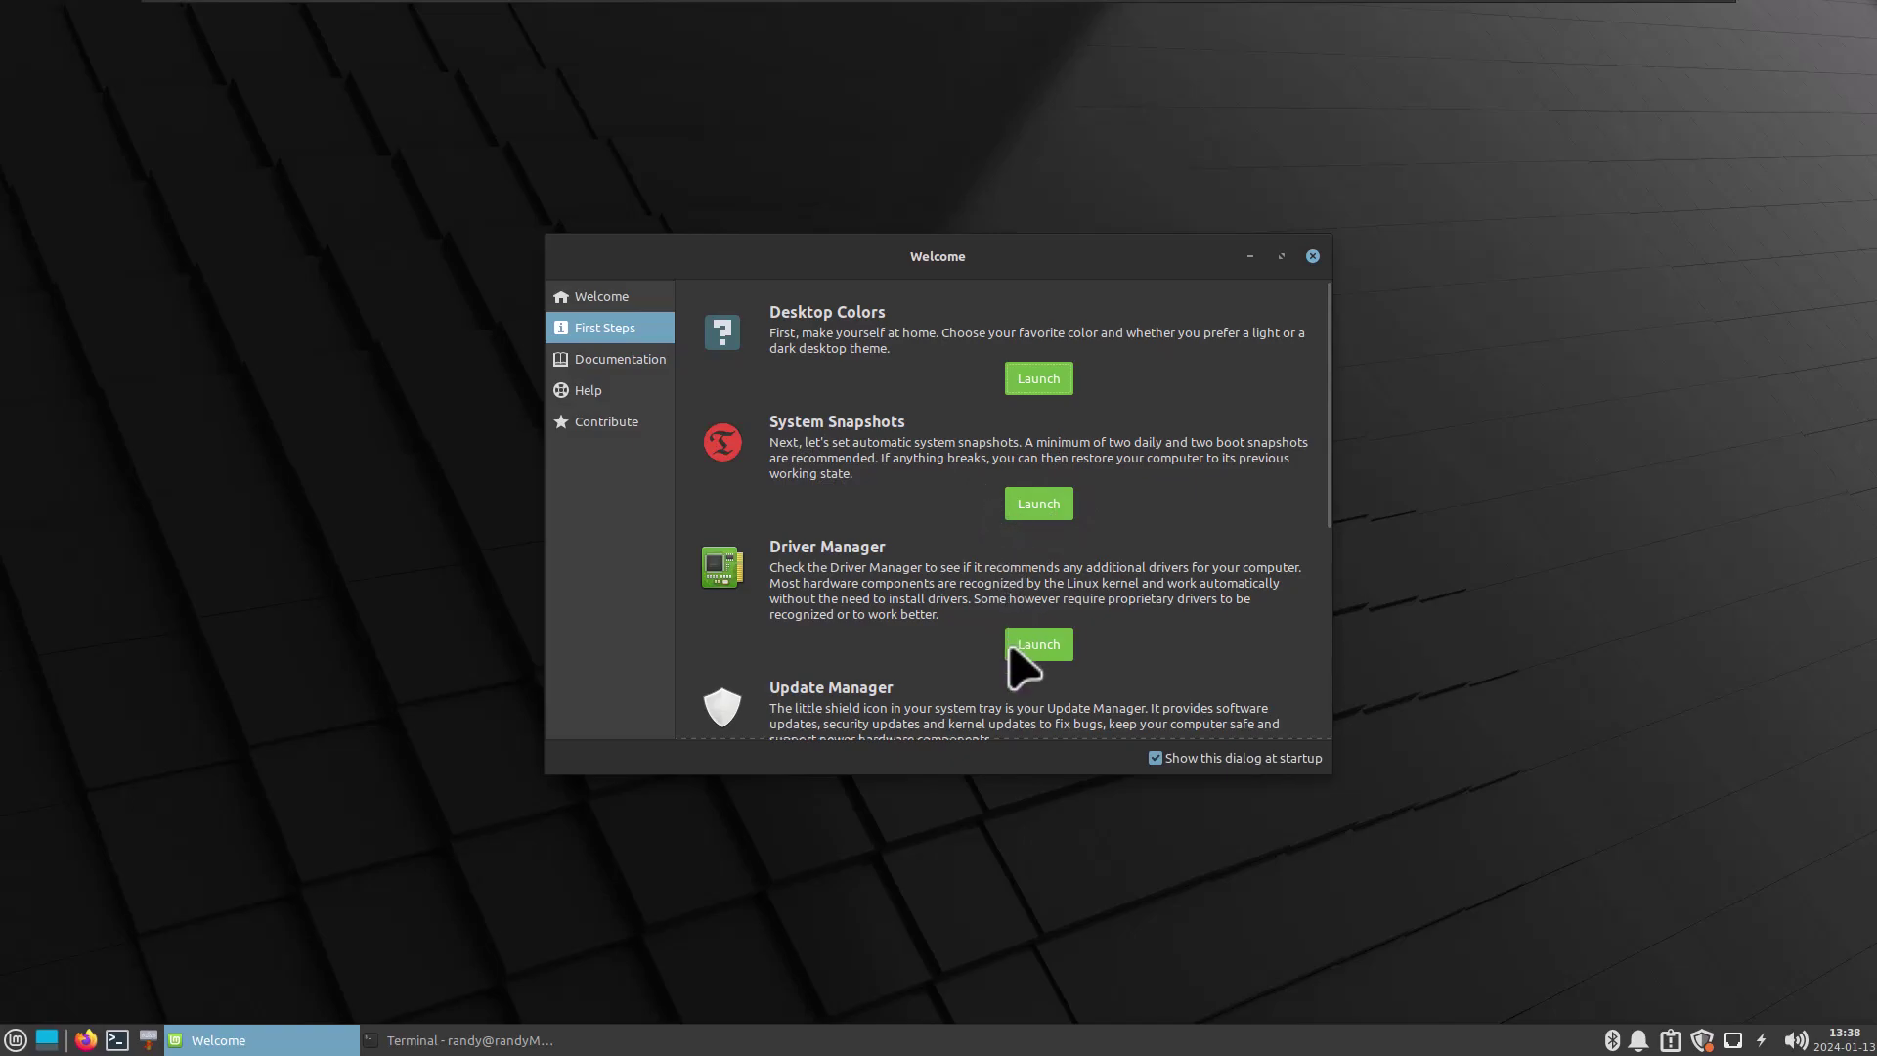
scroll(1010, 650, "down", 5)
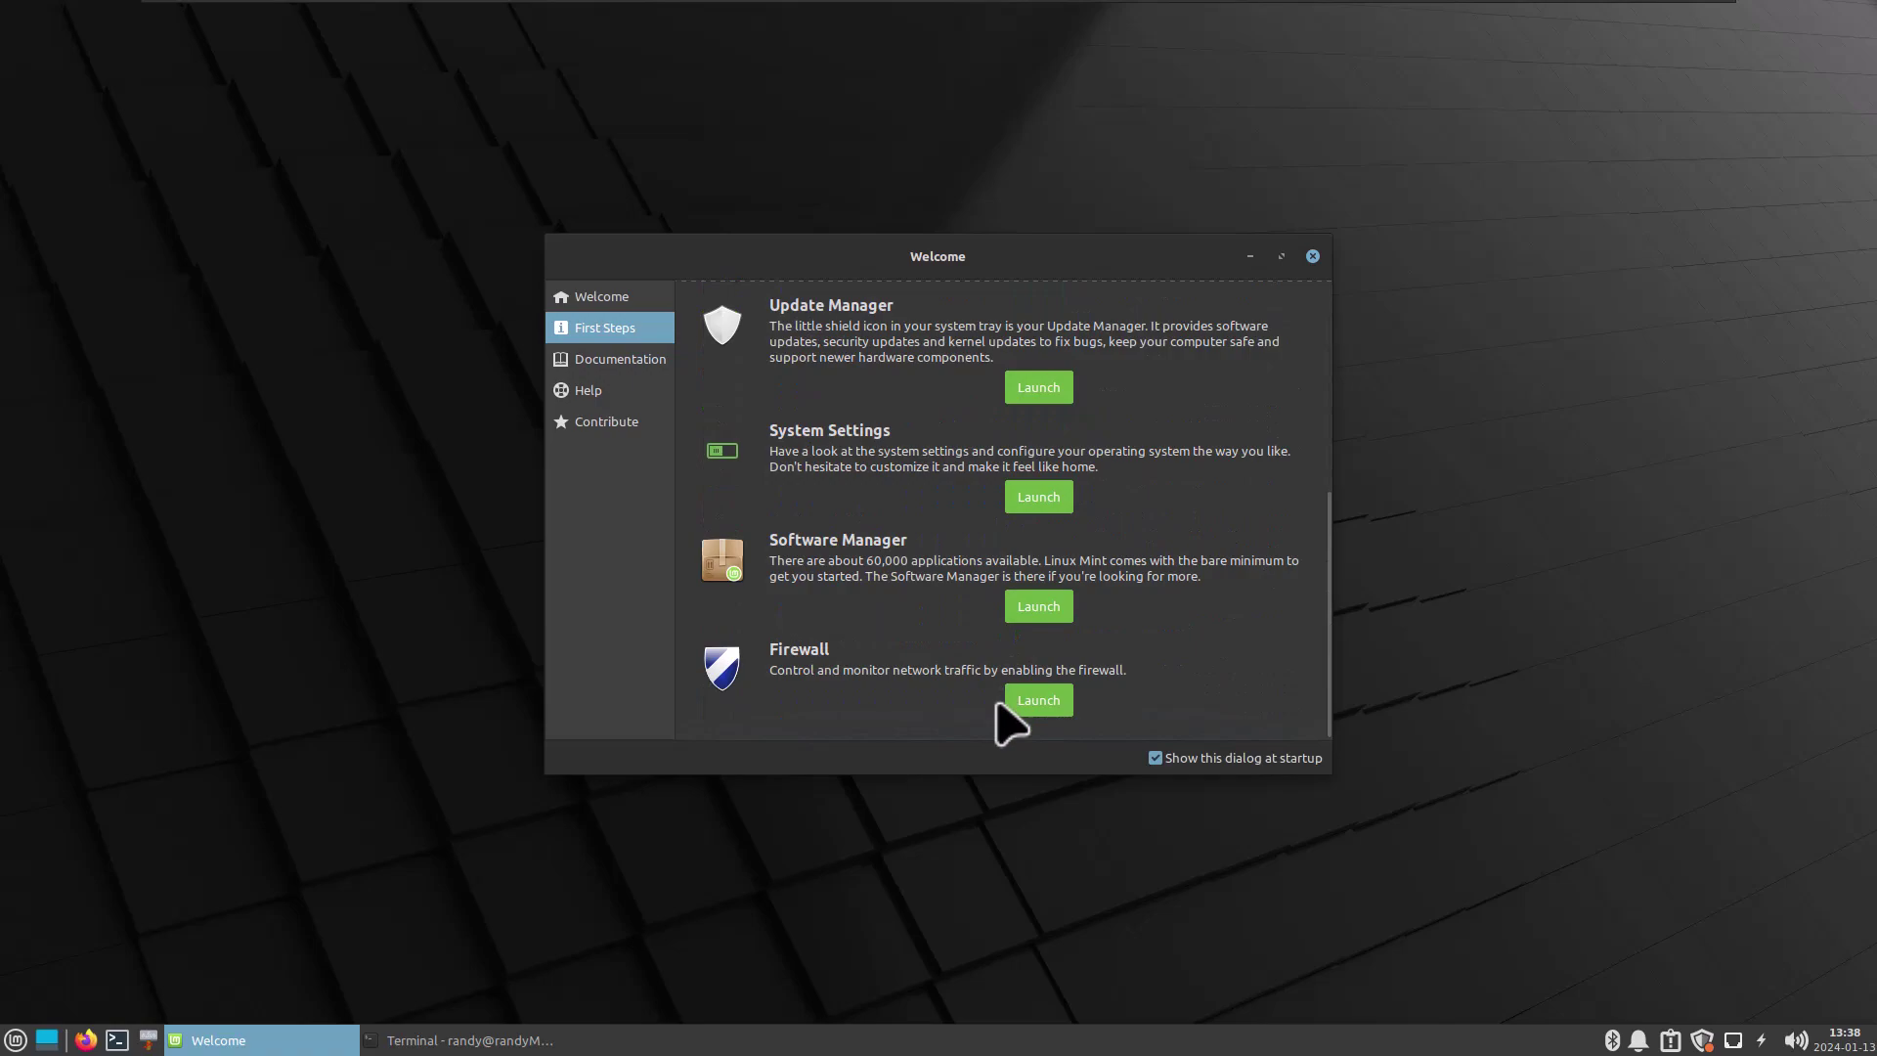
left_click(1034, 702)
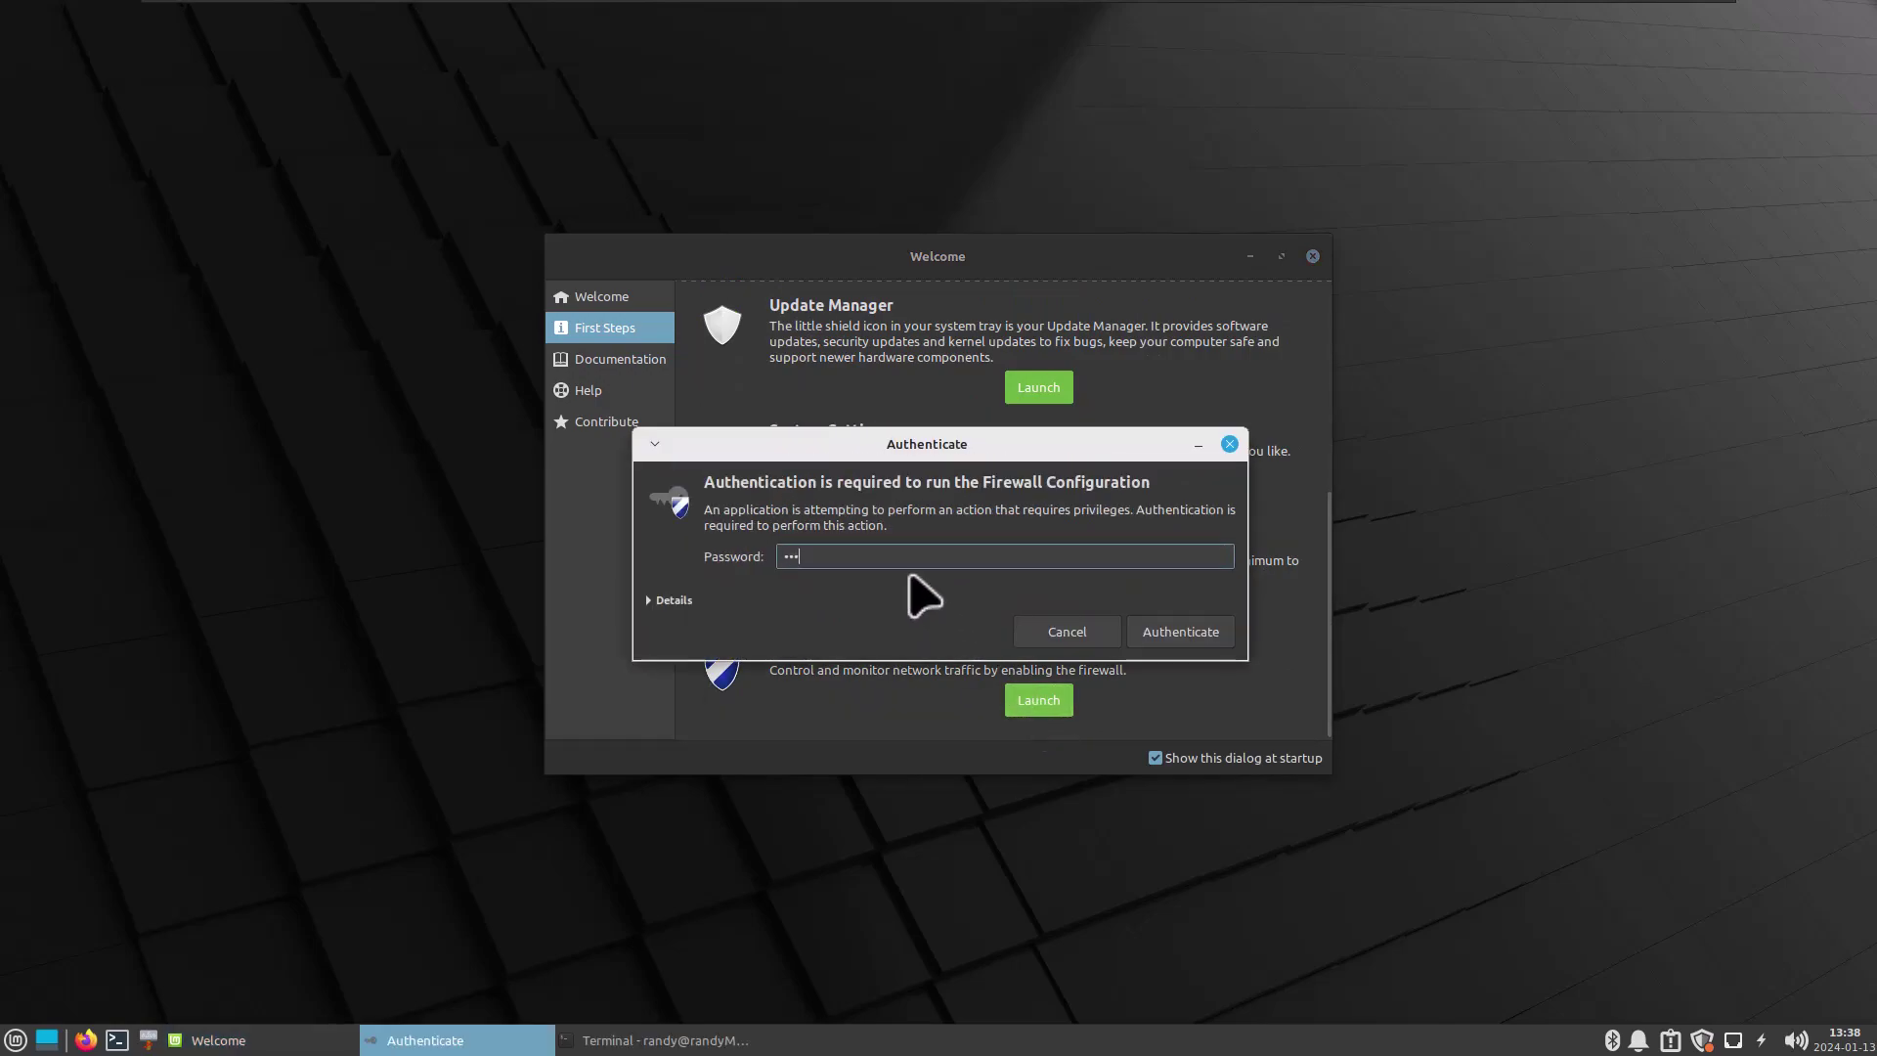
key("Return")
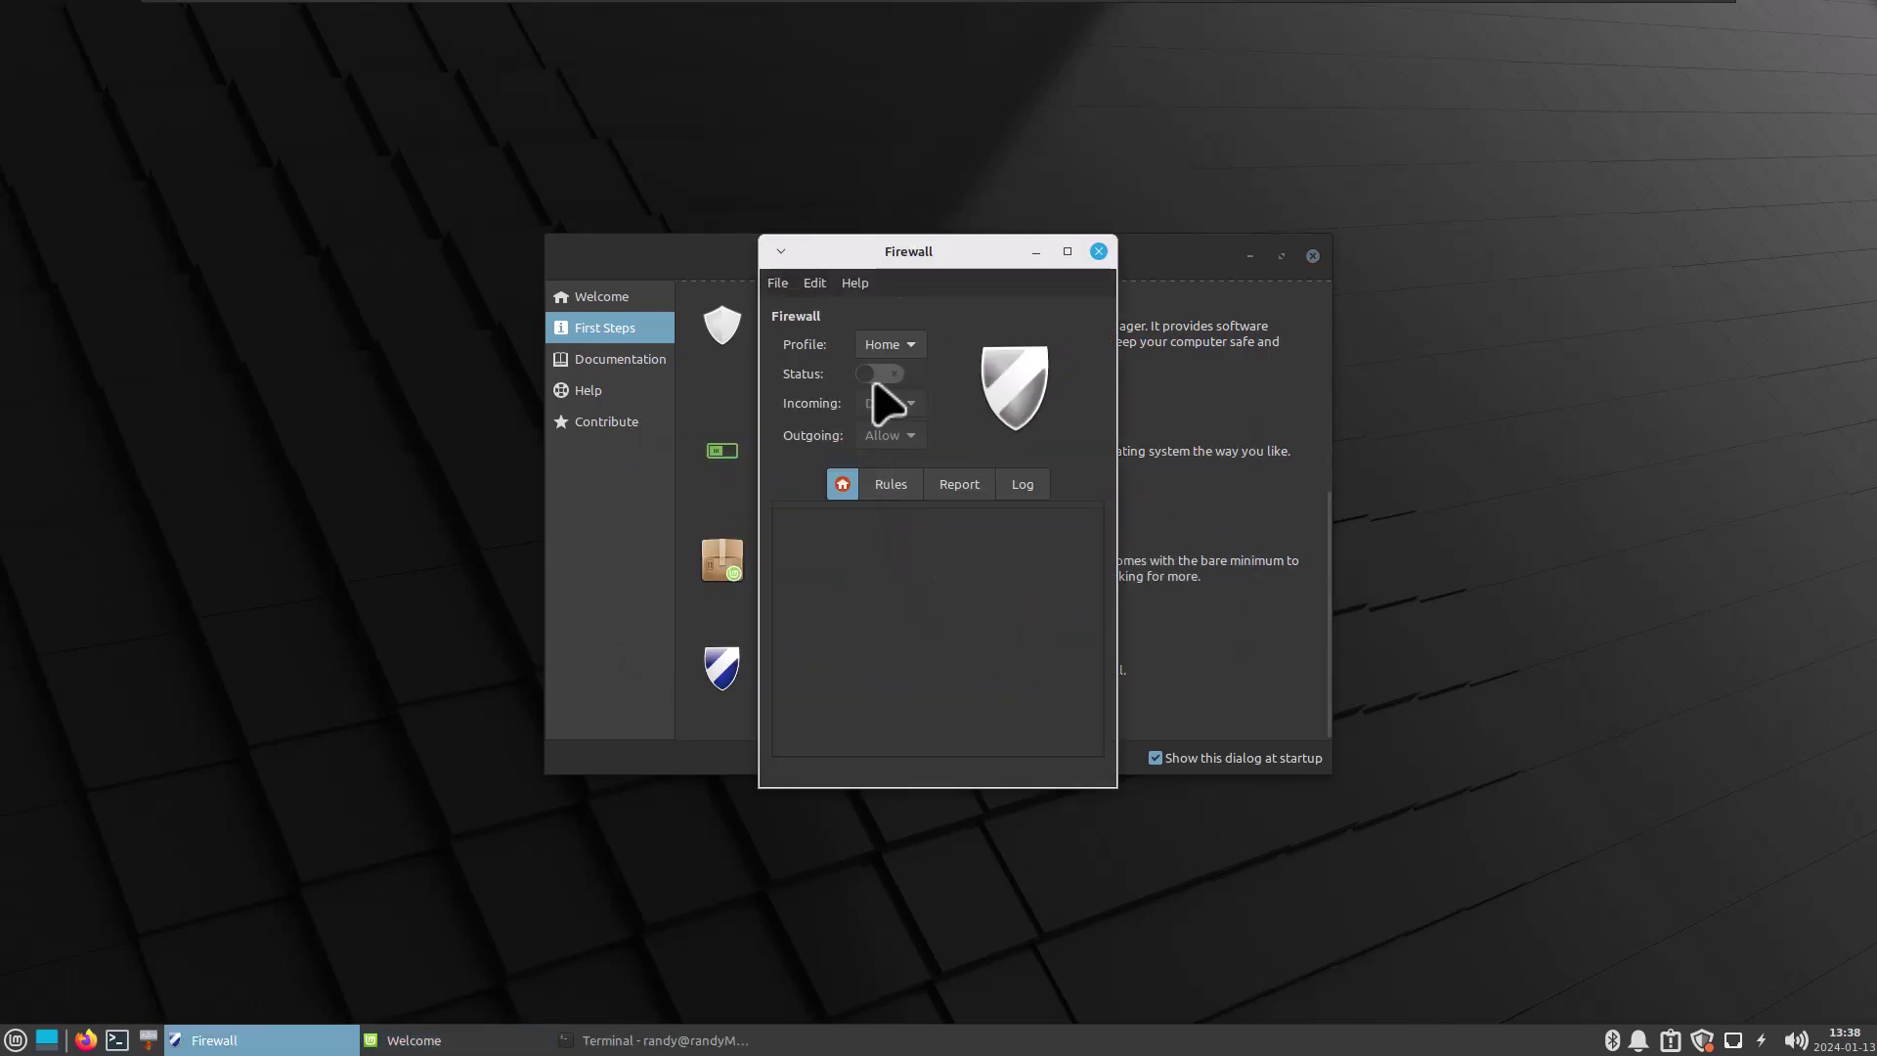
left_click(1097, 252)
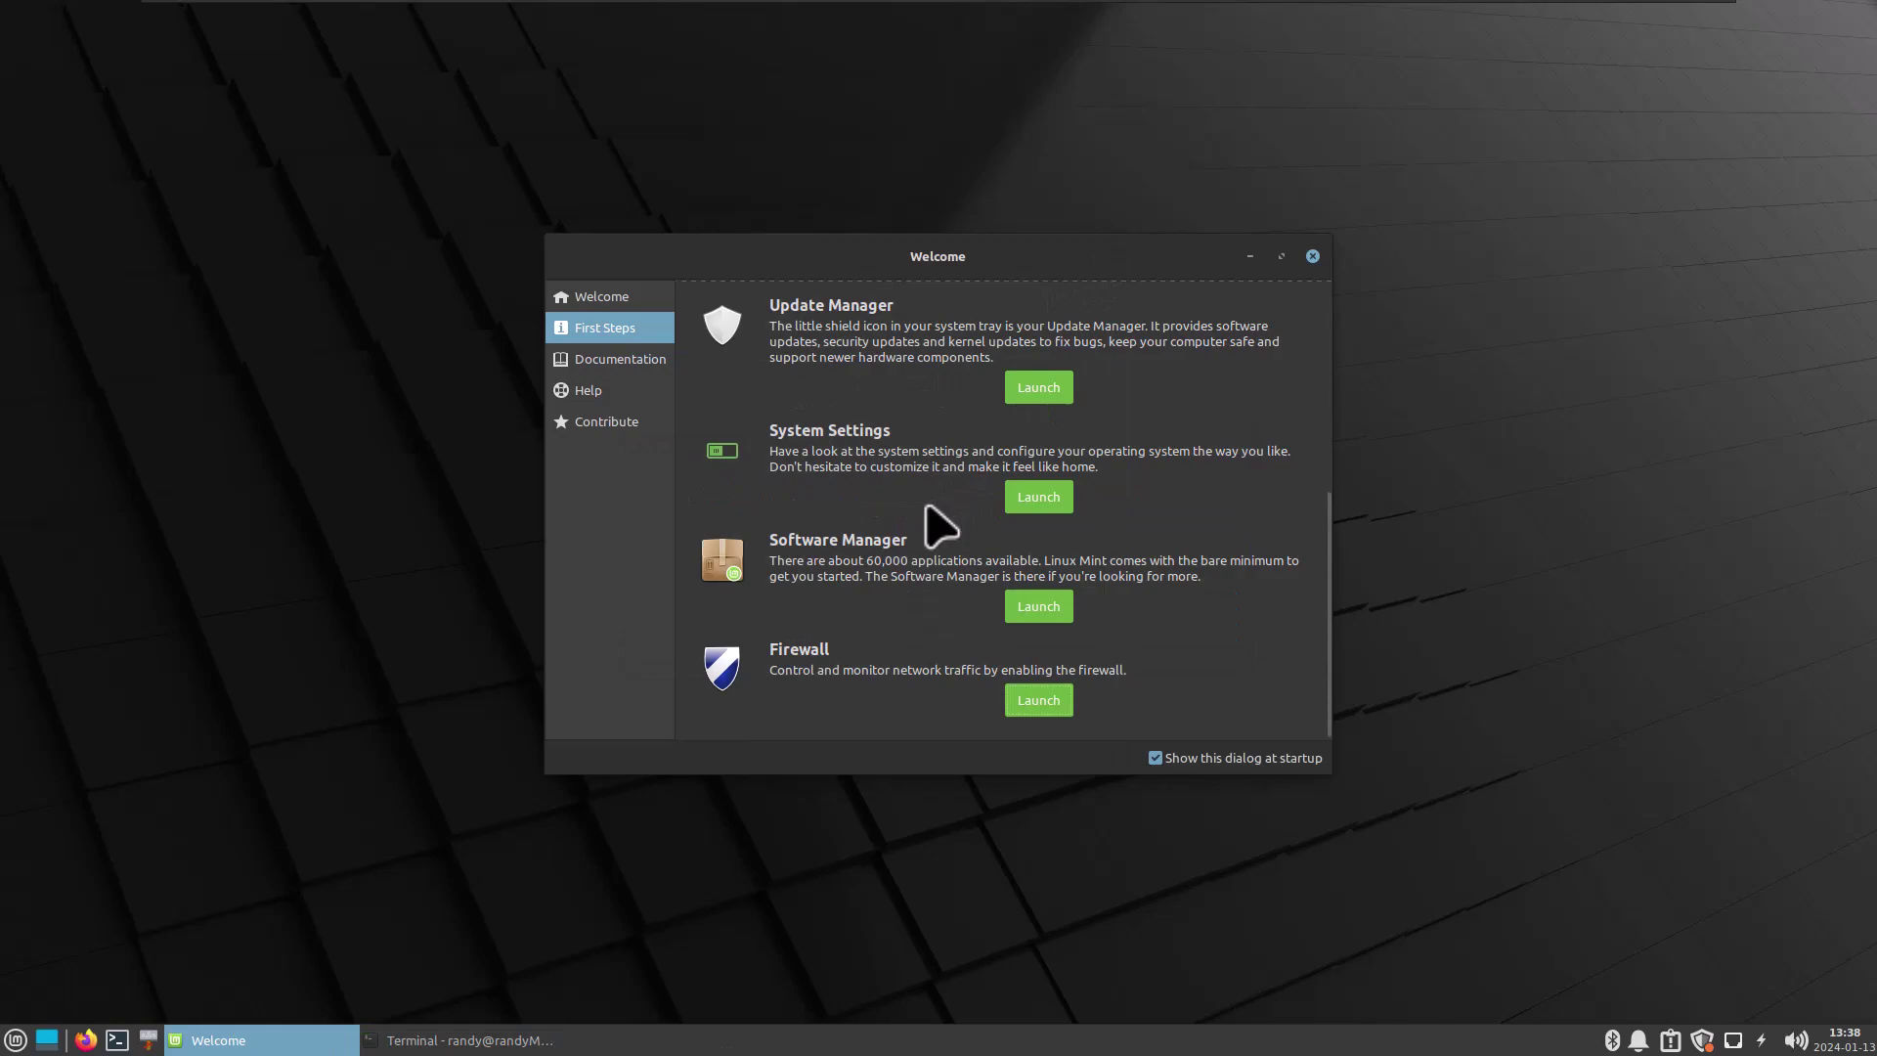
scroll(835, 489, "up", 2)
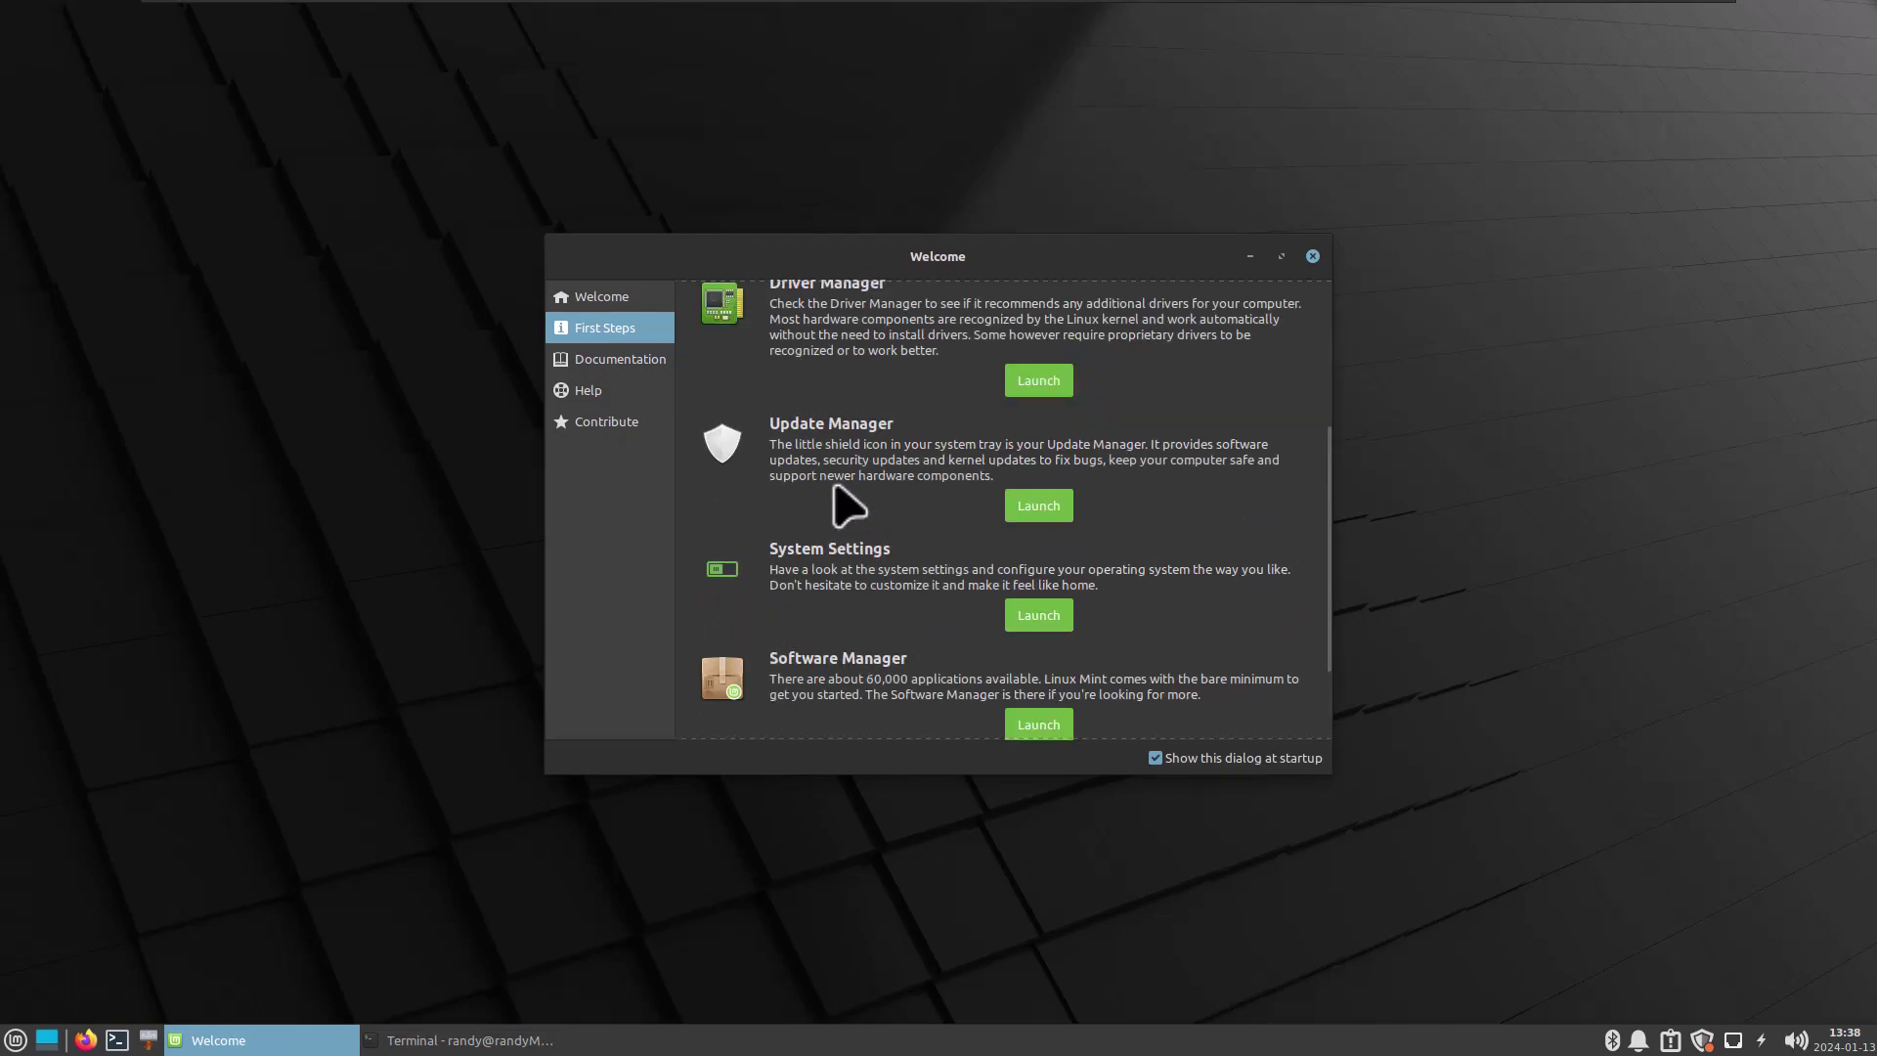
Open Settings Manager, check the Display at 1920x1080 and 60 Hz, then close it
left_click(1040, 613)
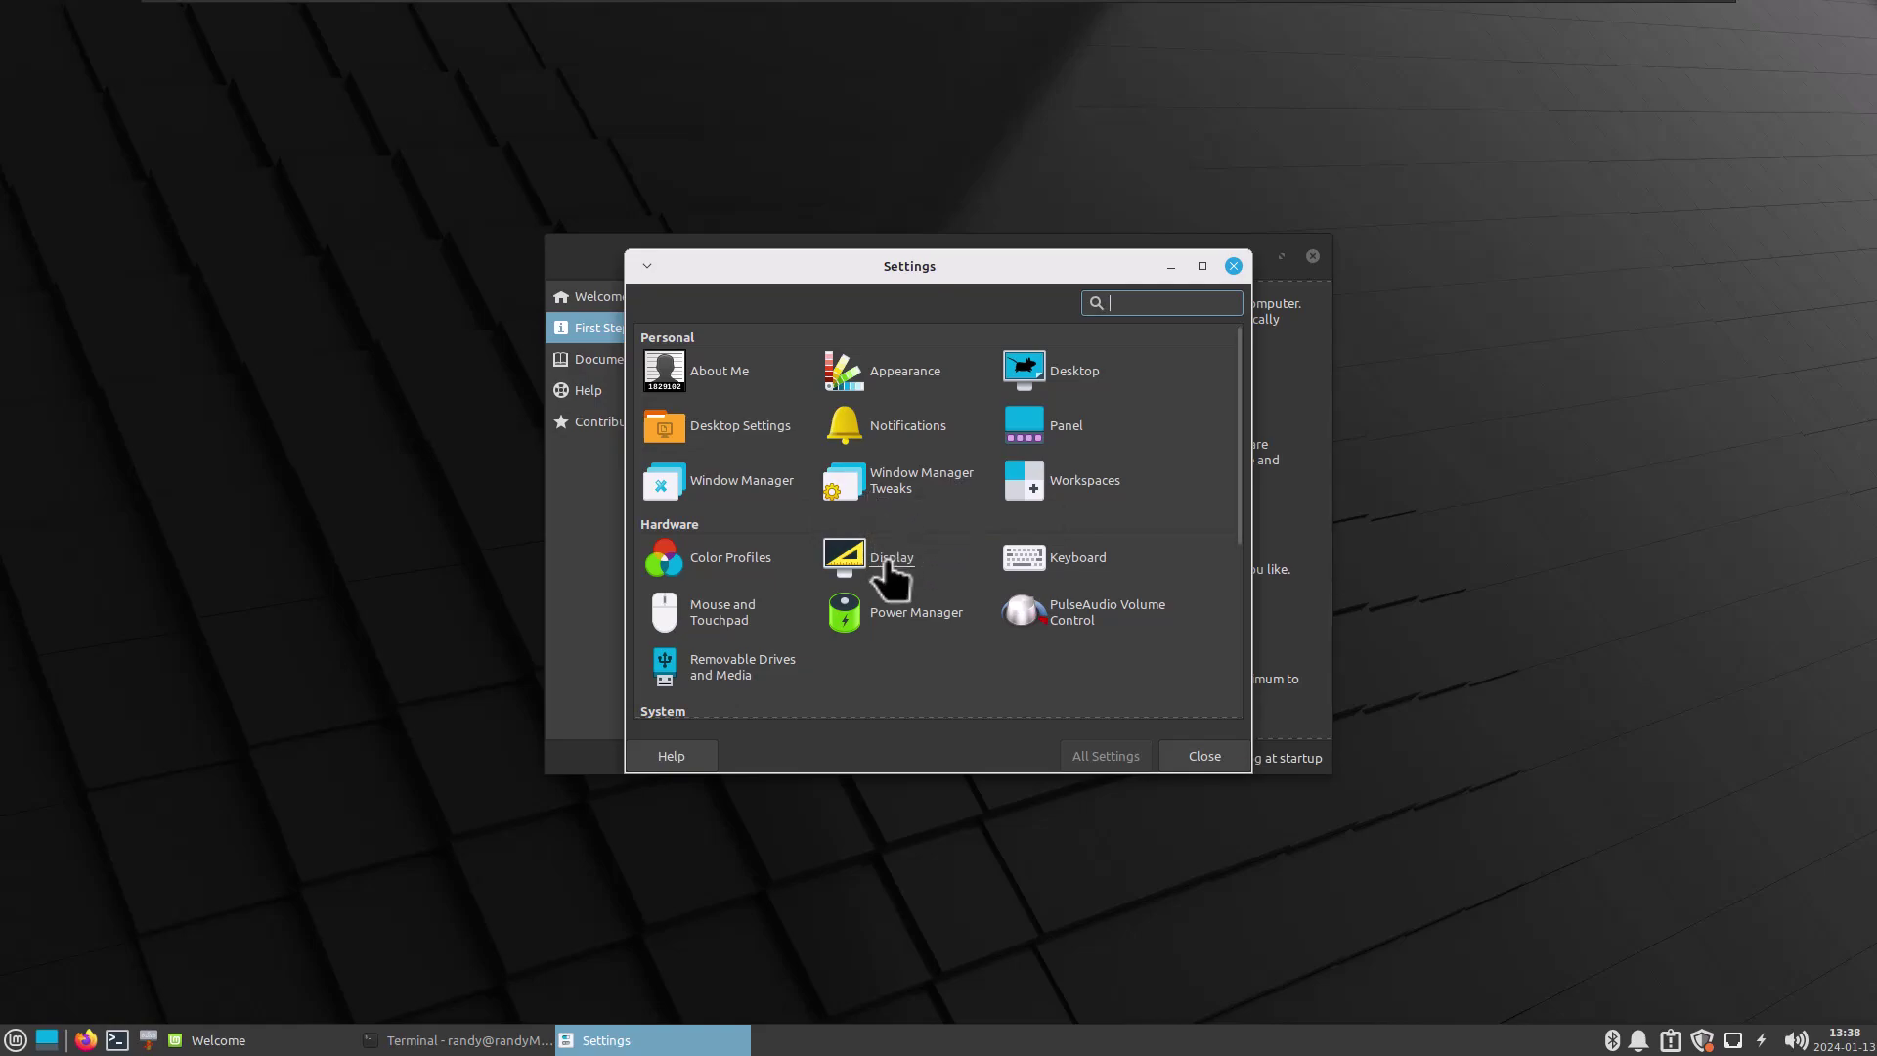
left_click(891, 562)
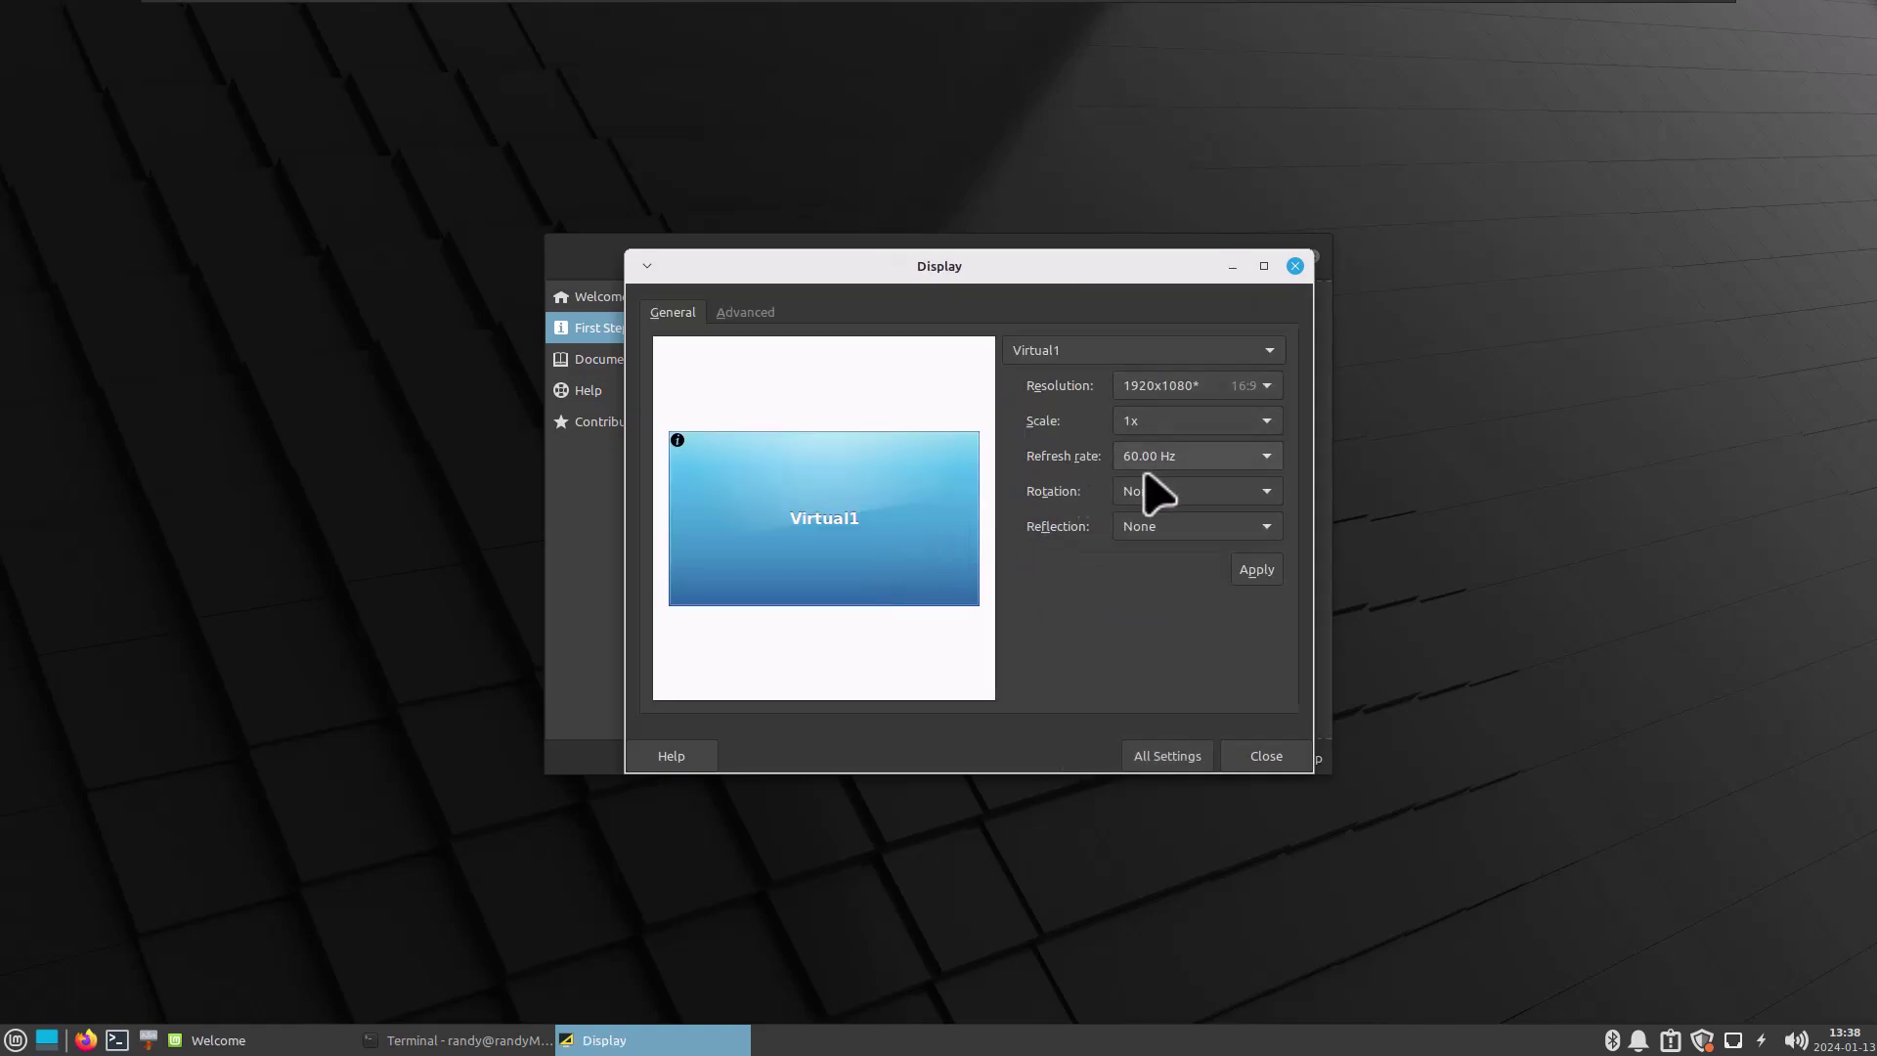
left_click(1266, 758)
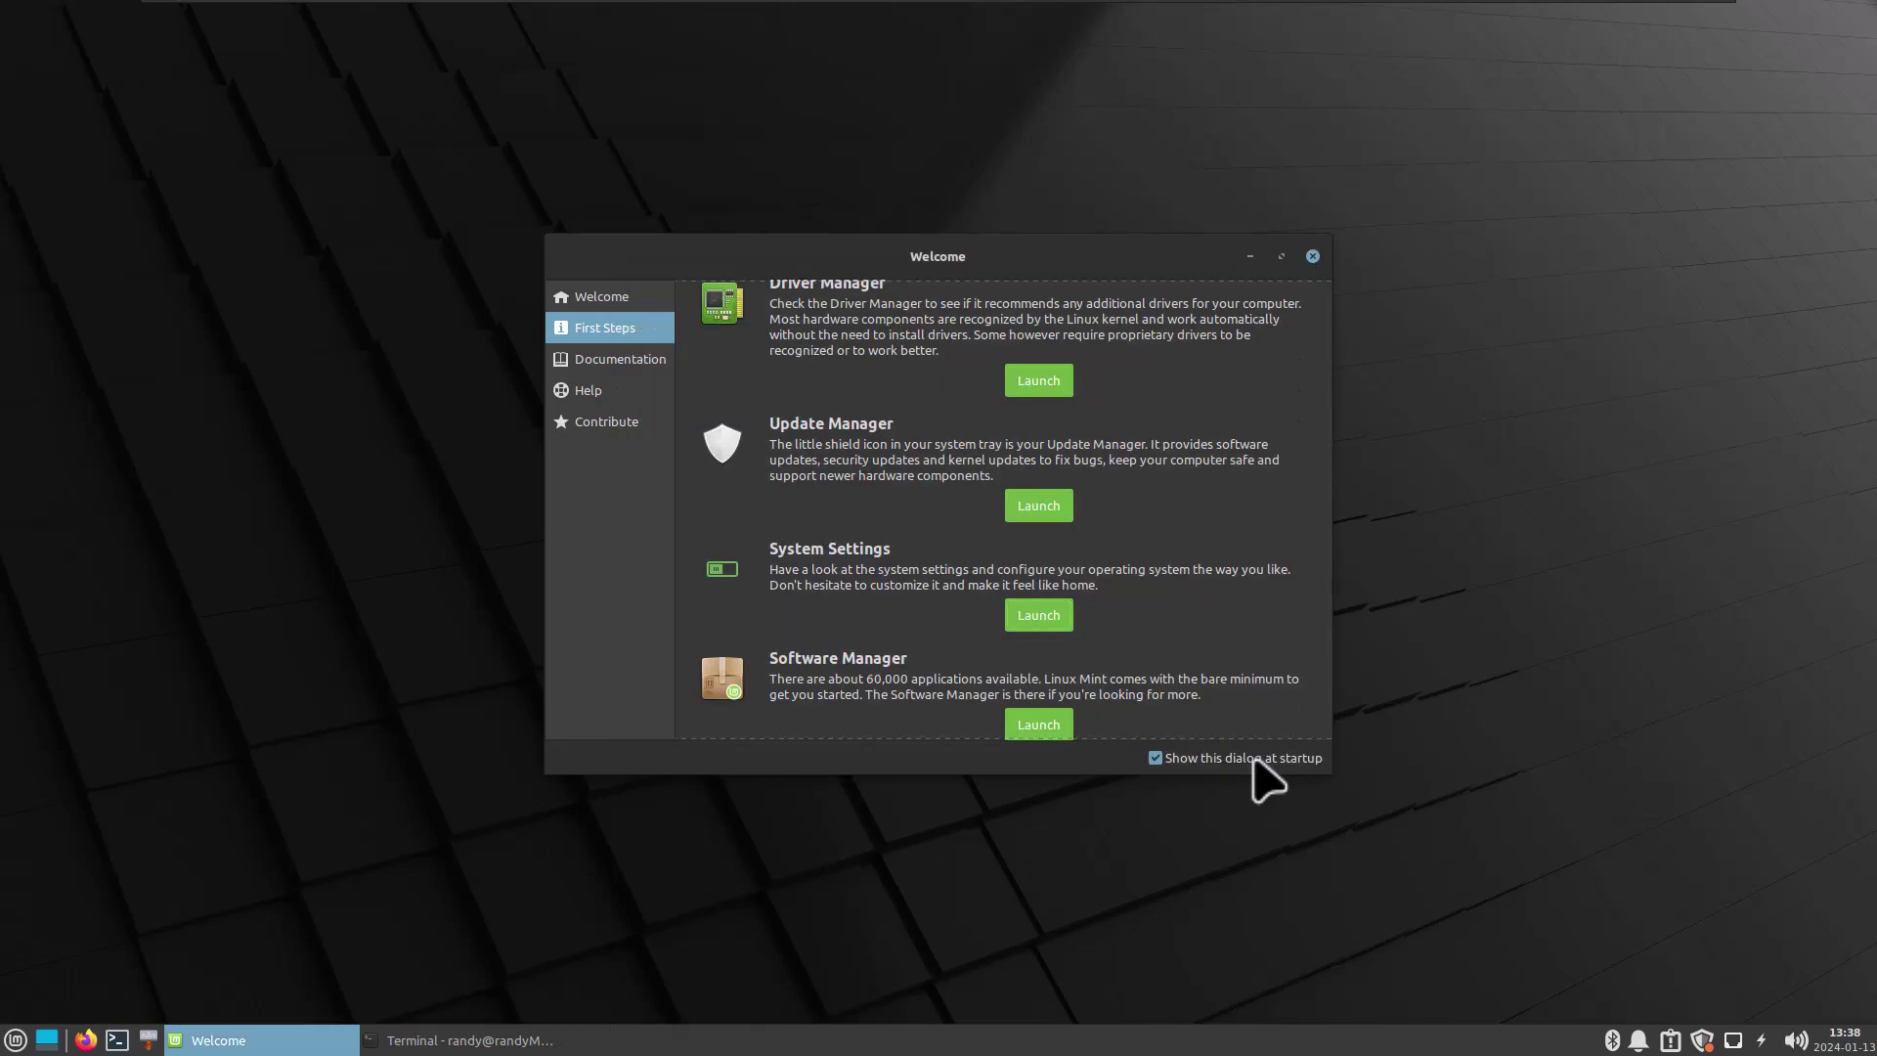
scroll(981, 707, "up", 3)
scroll(980, 708, "up", 1)
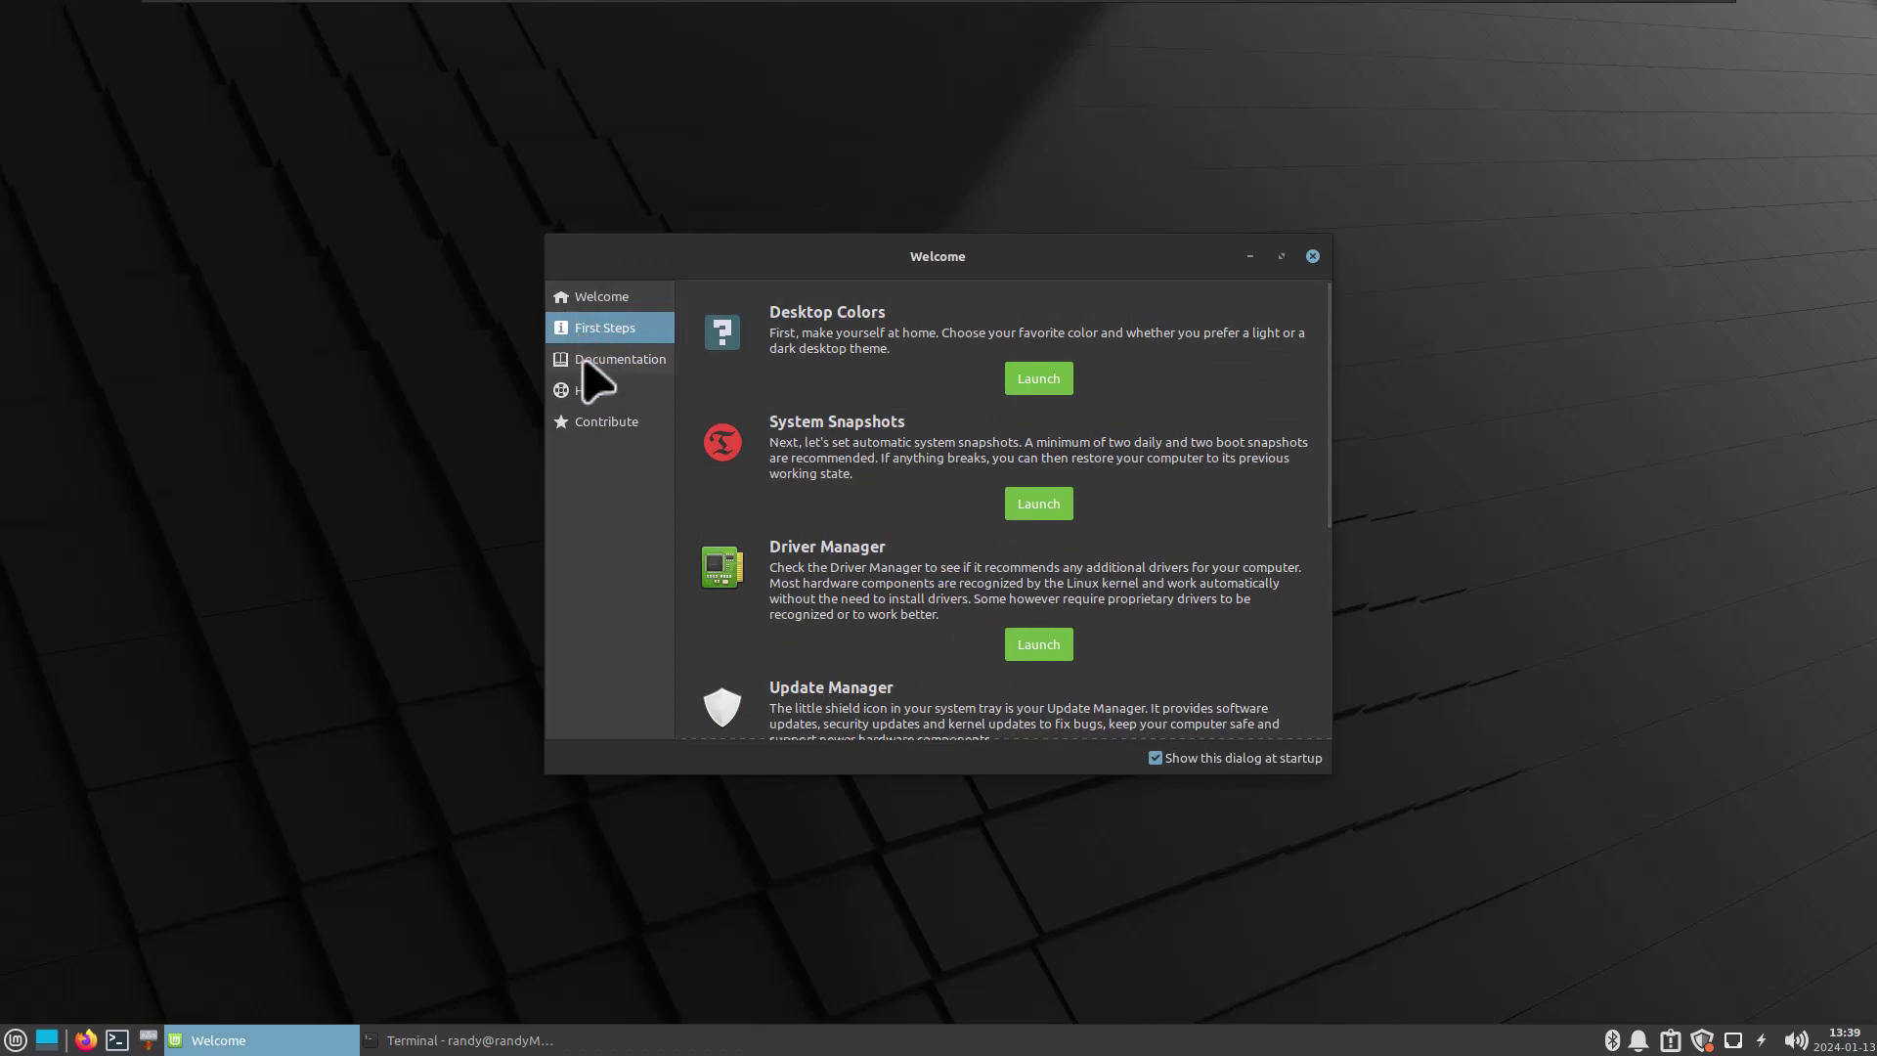
View the Welcome Screen's Documentation section, close the Welcome window, and toggle the terminal
left_click(604, 359)
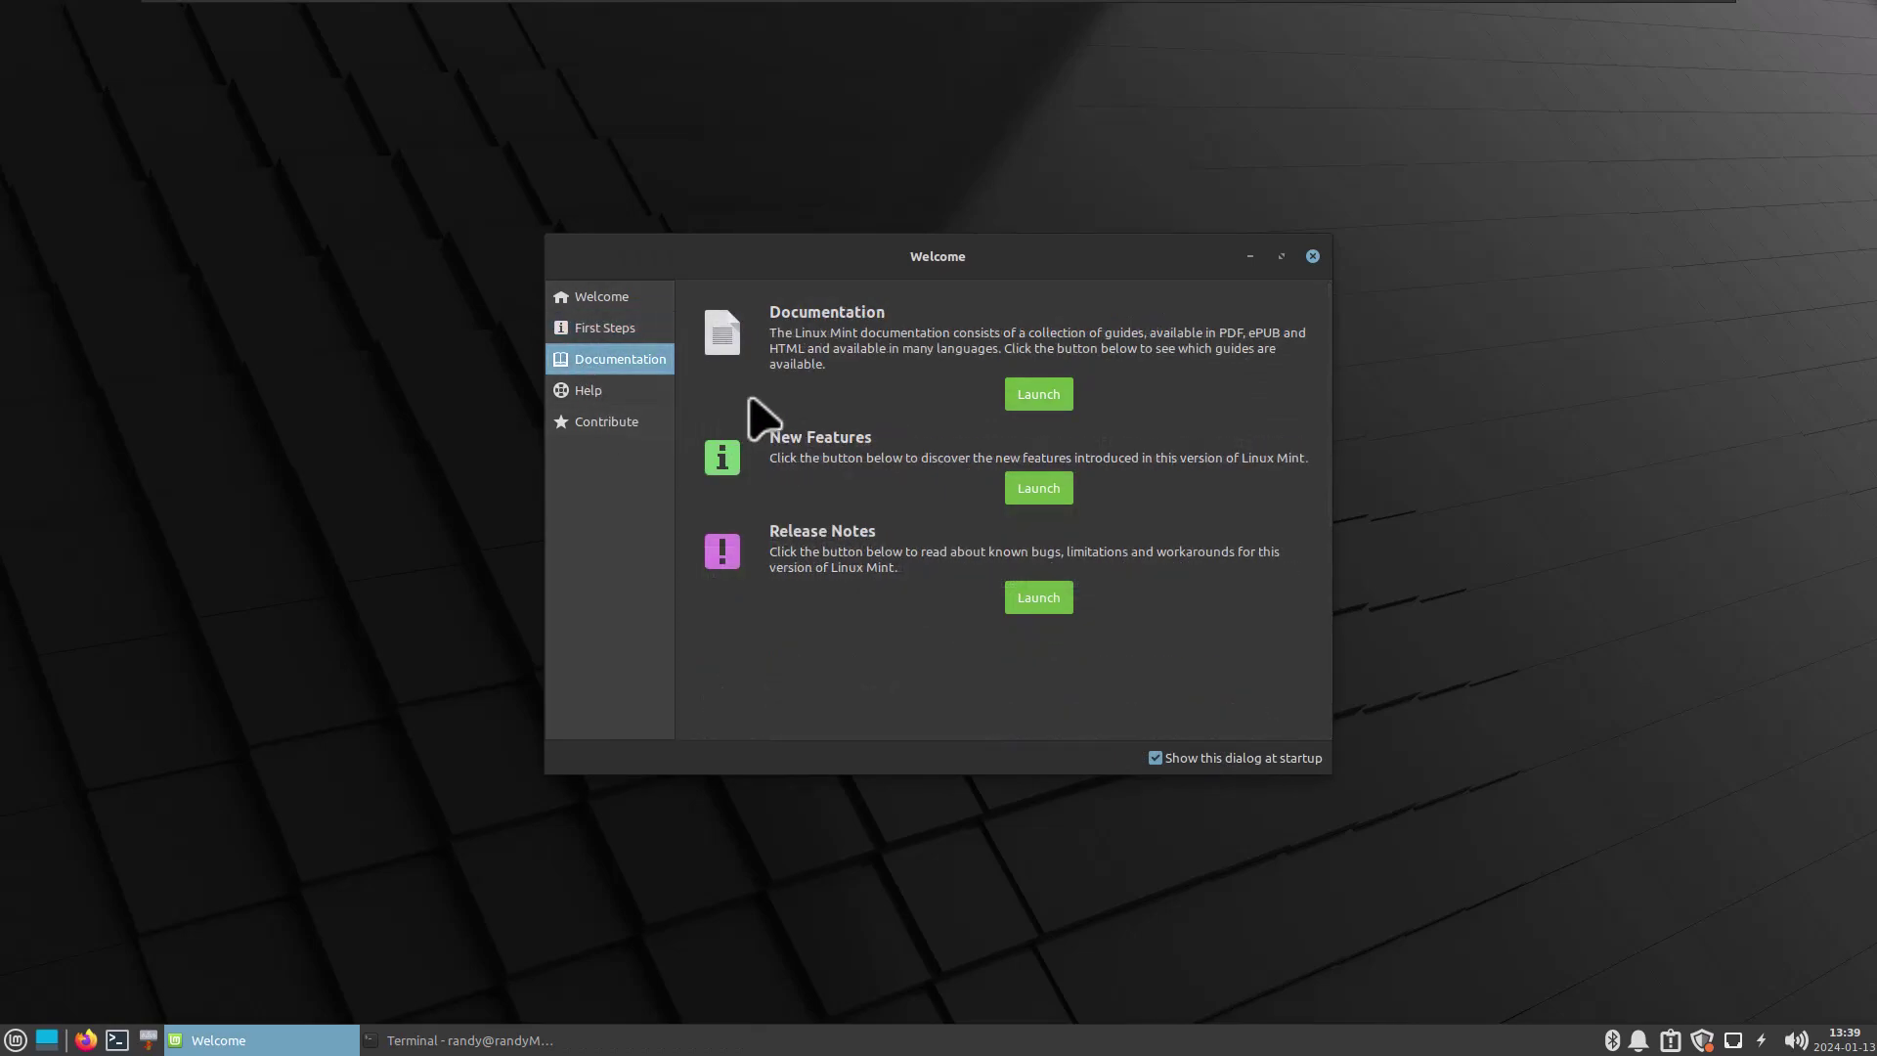
left_click(1312, 258)
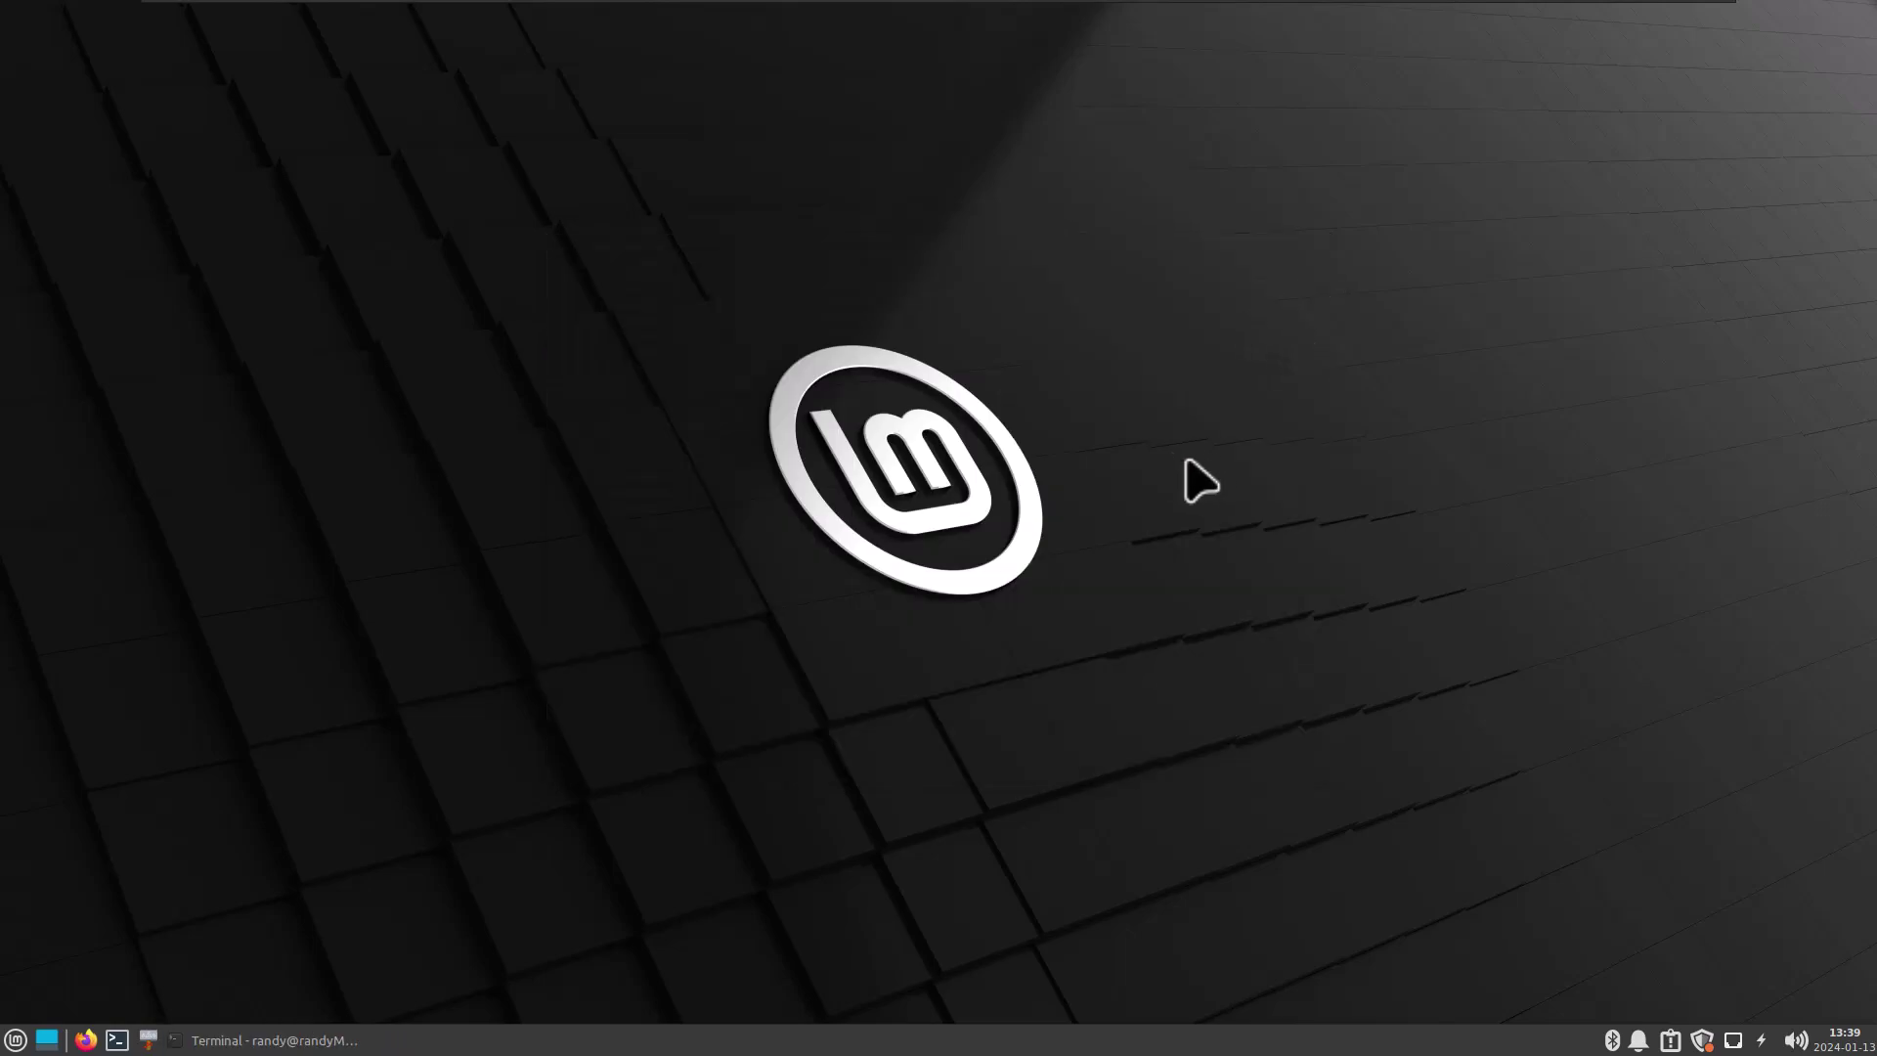
left_click(252, 1040)
left_click(251, 1040)
Open Update Manager, dismiss its welcome screen, and close it
right_click(278, 1042)
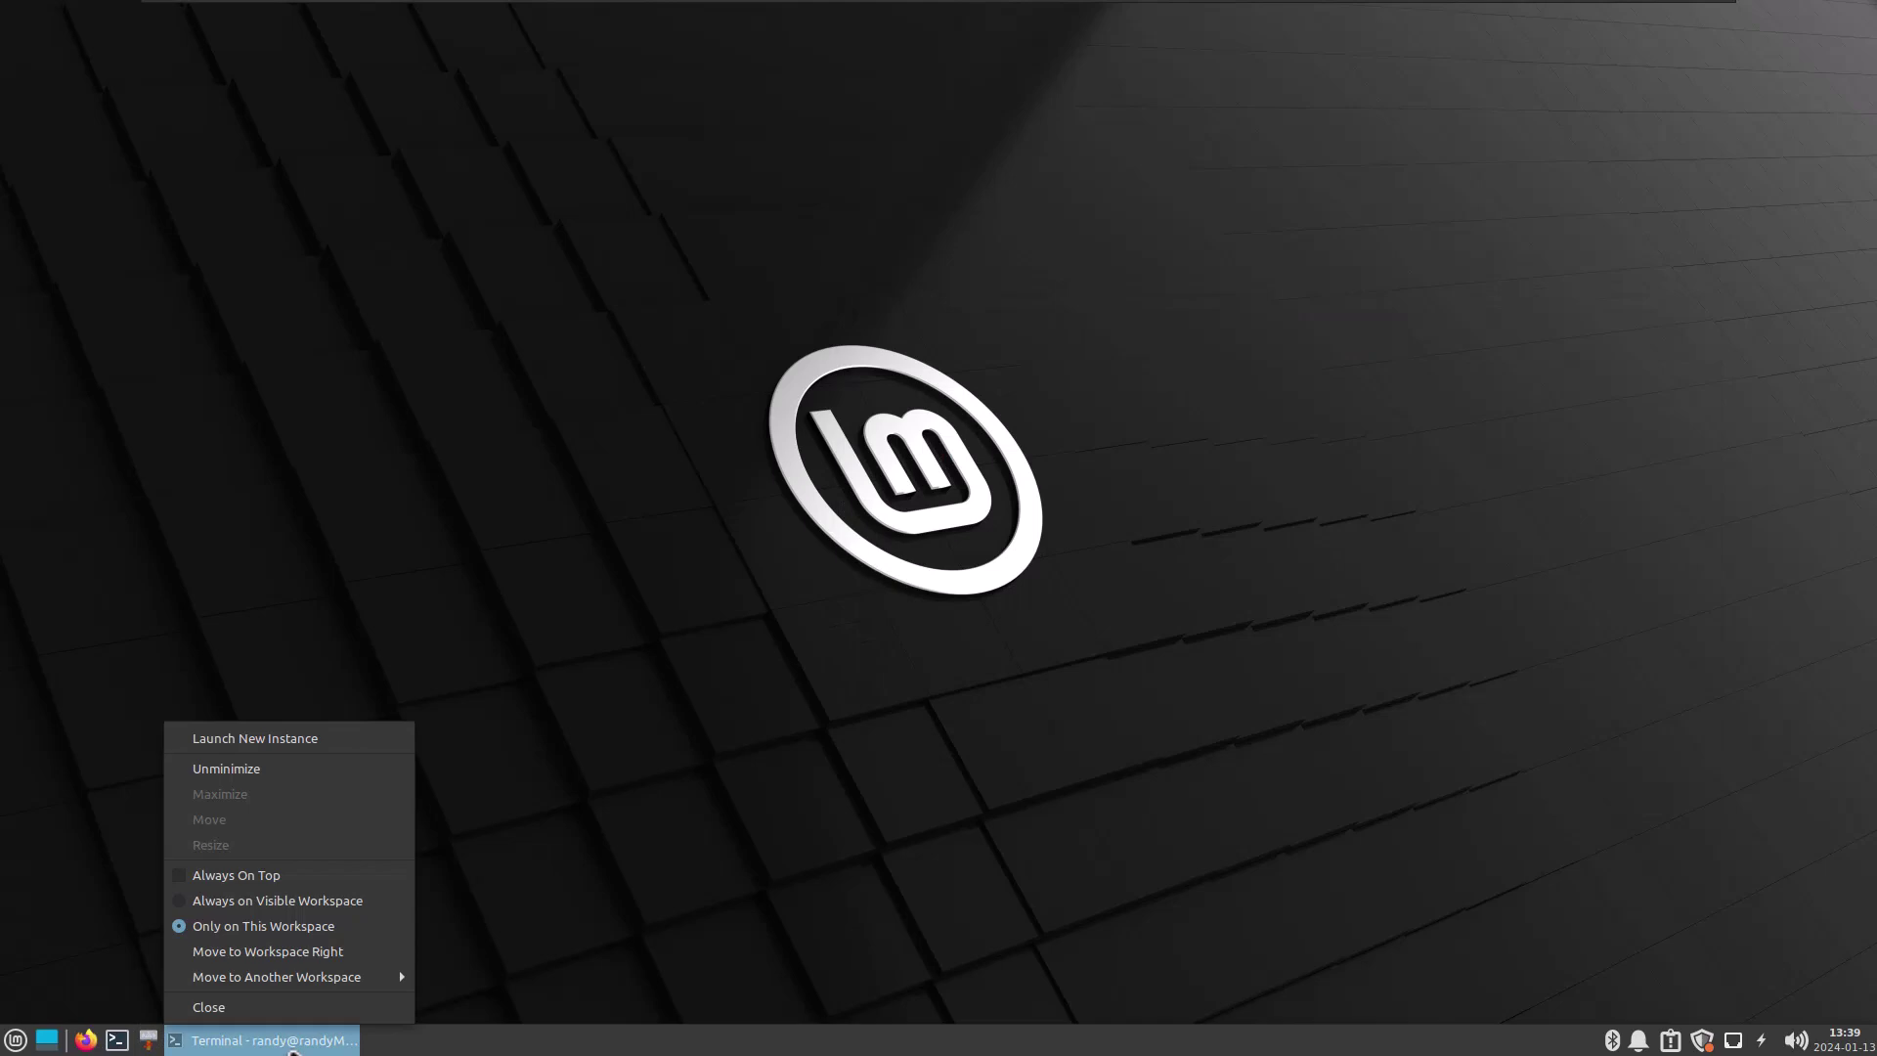
left_click(281, 1044)
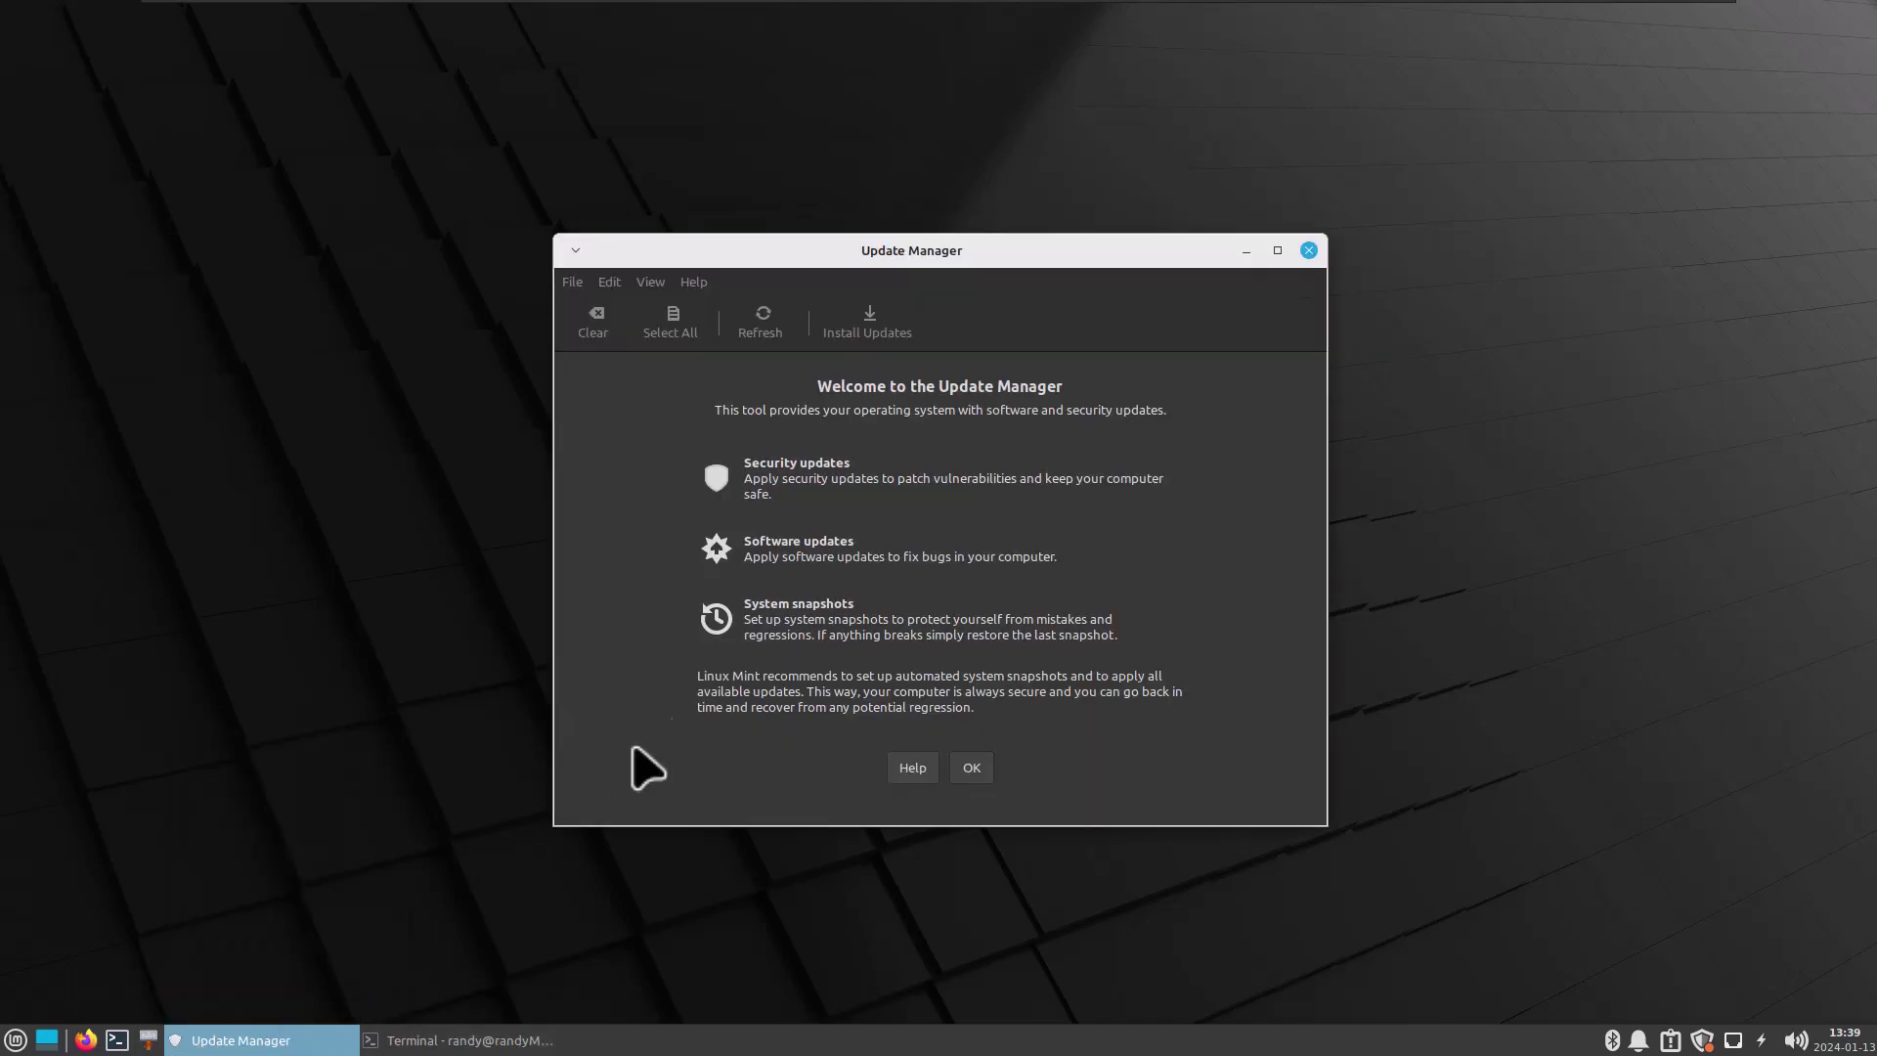
left_click(971, 772)
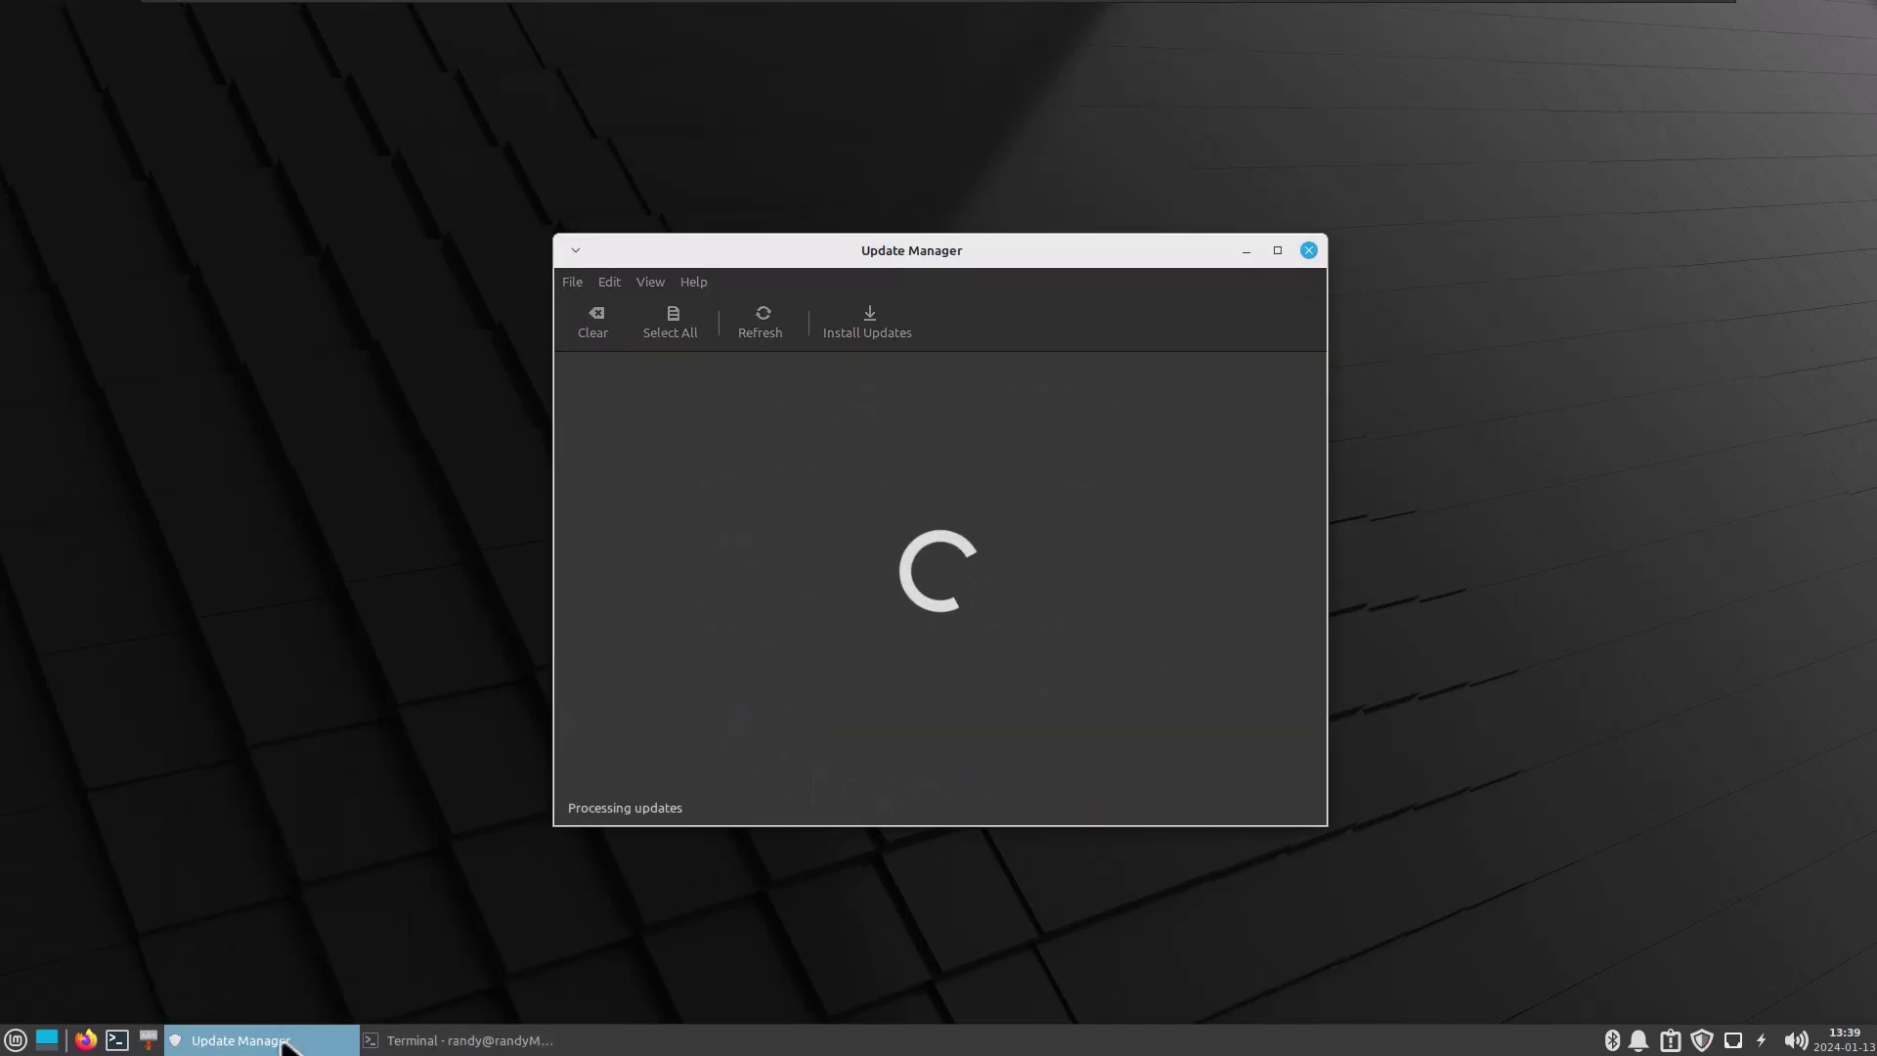
left_click(1308, 251)
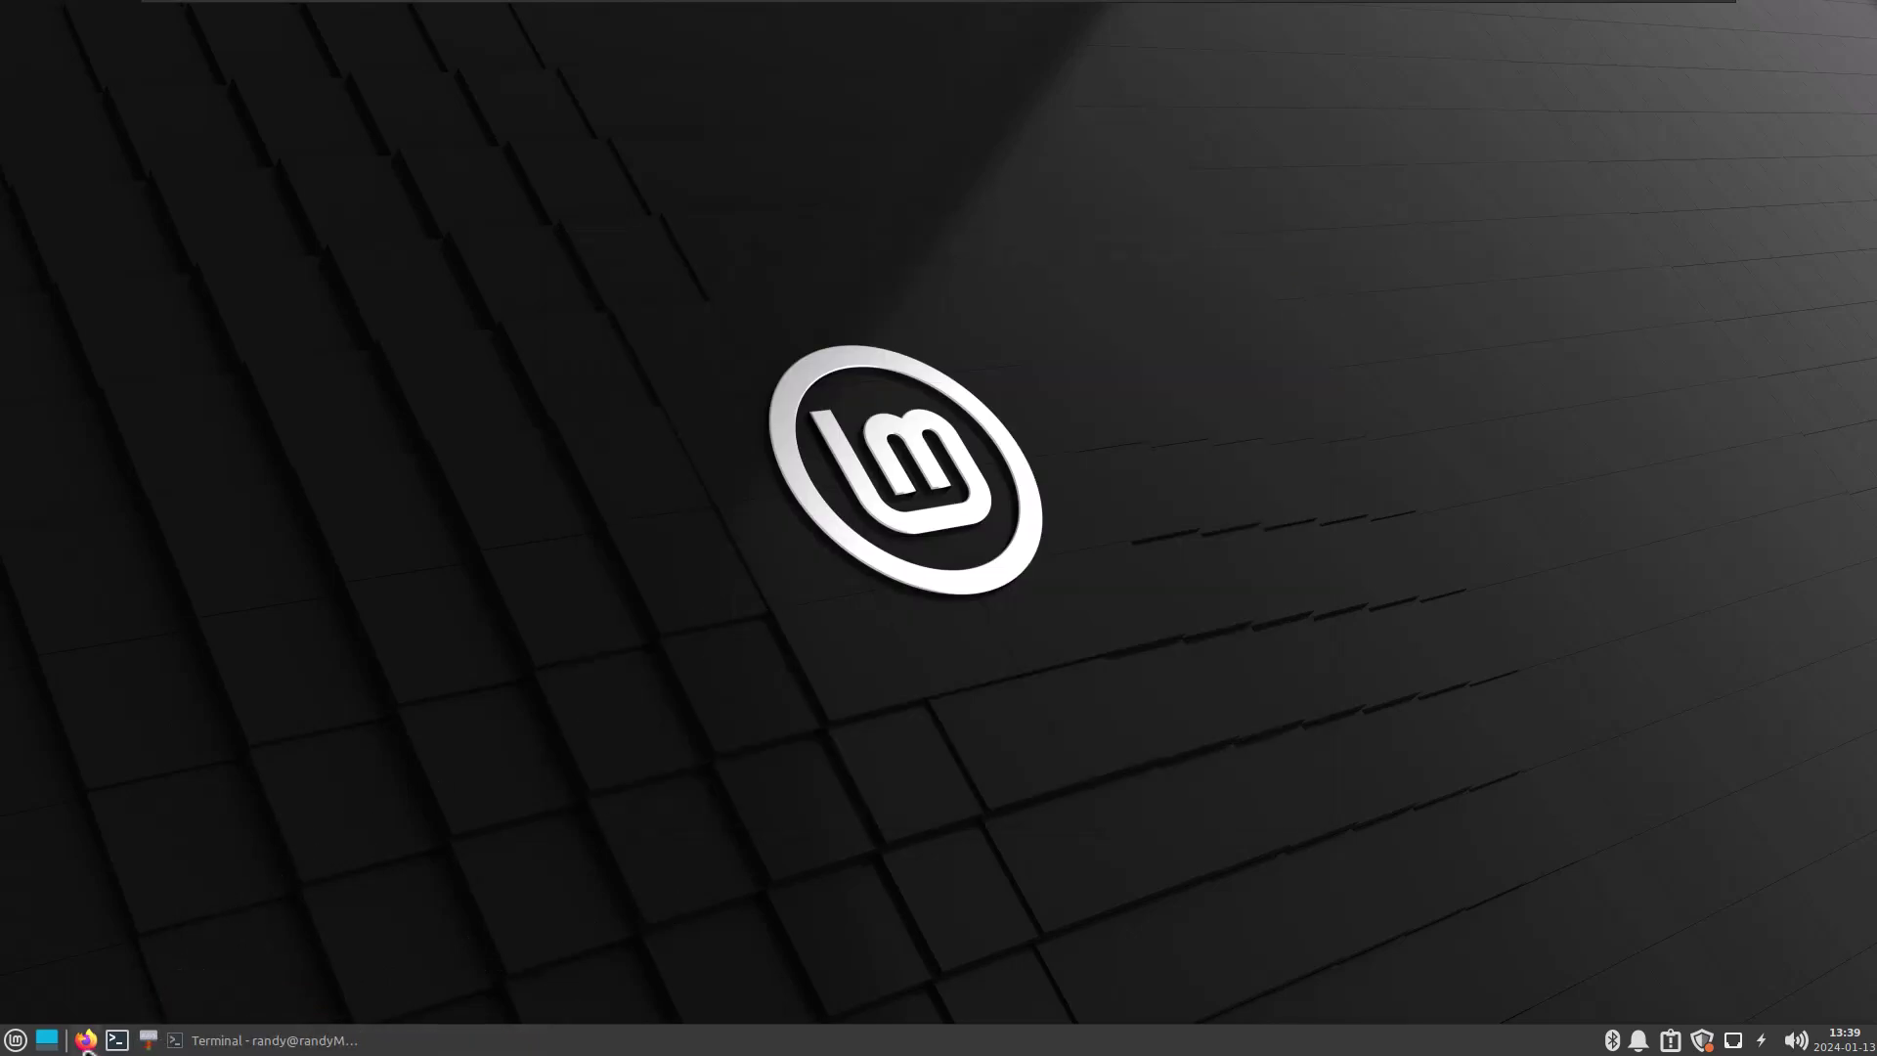
Launch Firefox, then switch between the terminal and Firefox windows from the taskbar
left_click(86, 1040)
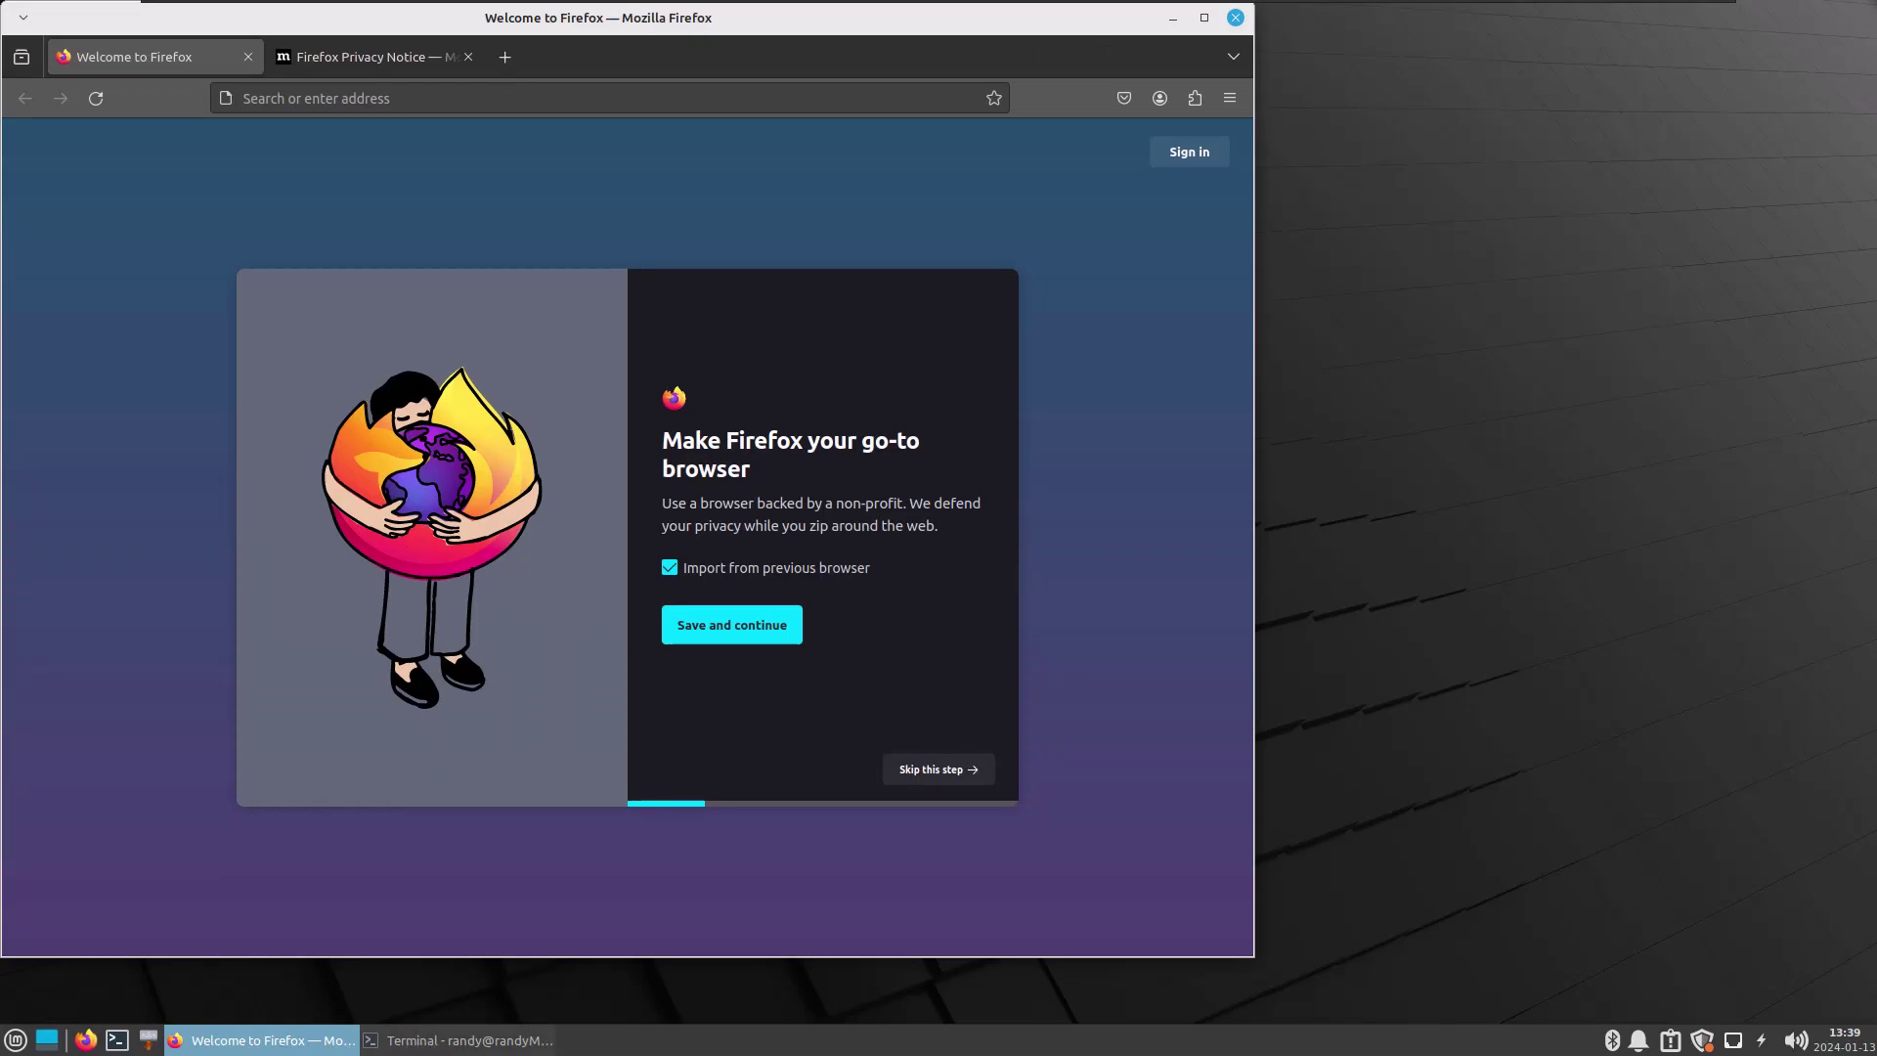
left_click(374, 1041)
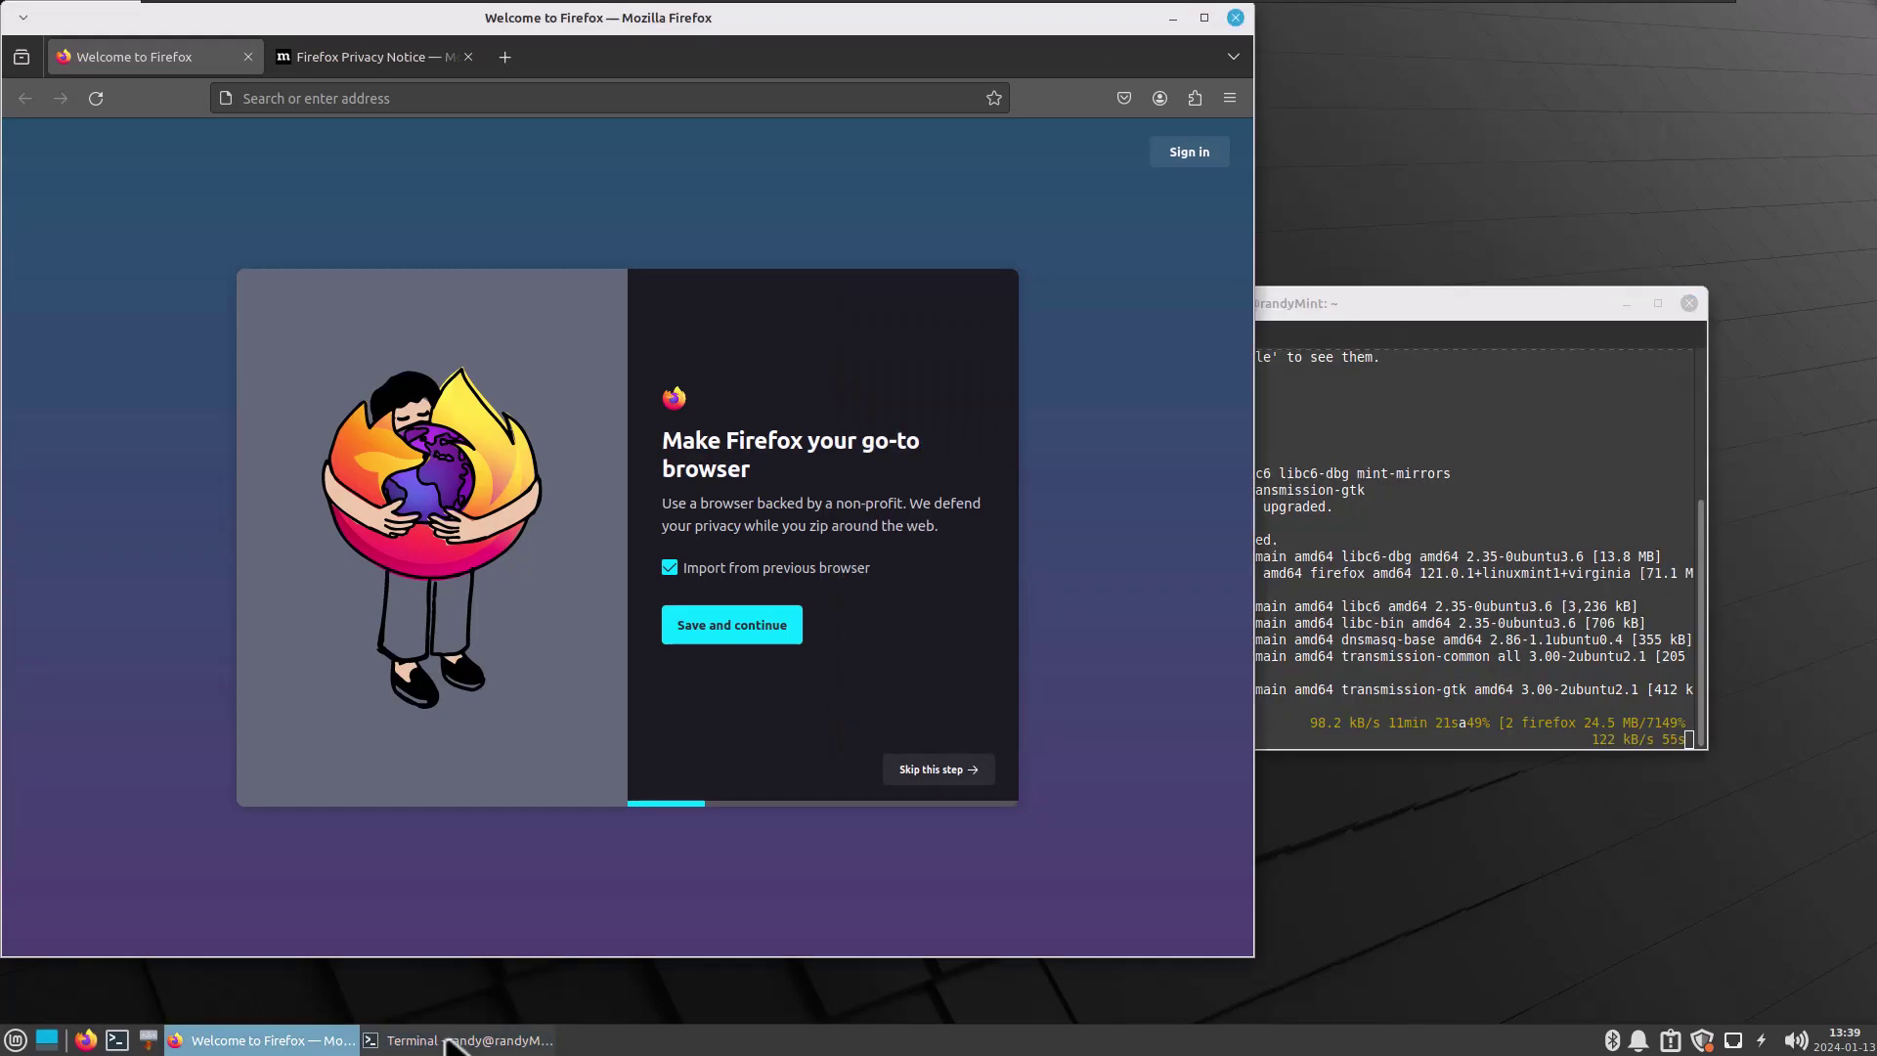
left_click(440, 1042)
left_click(346, 1042)
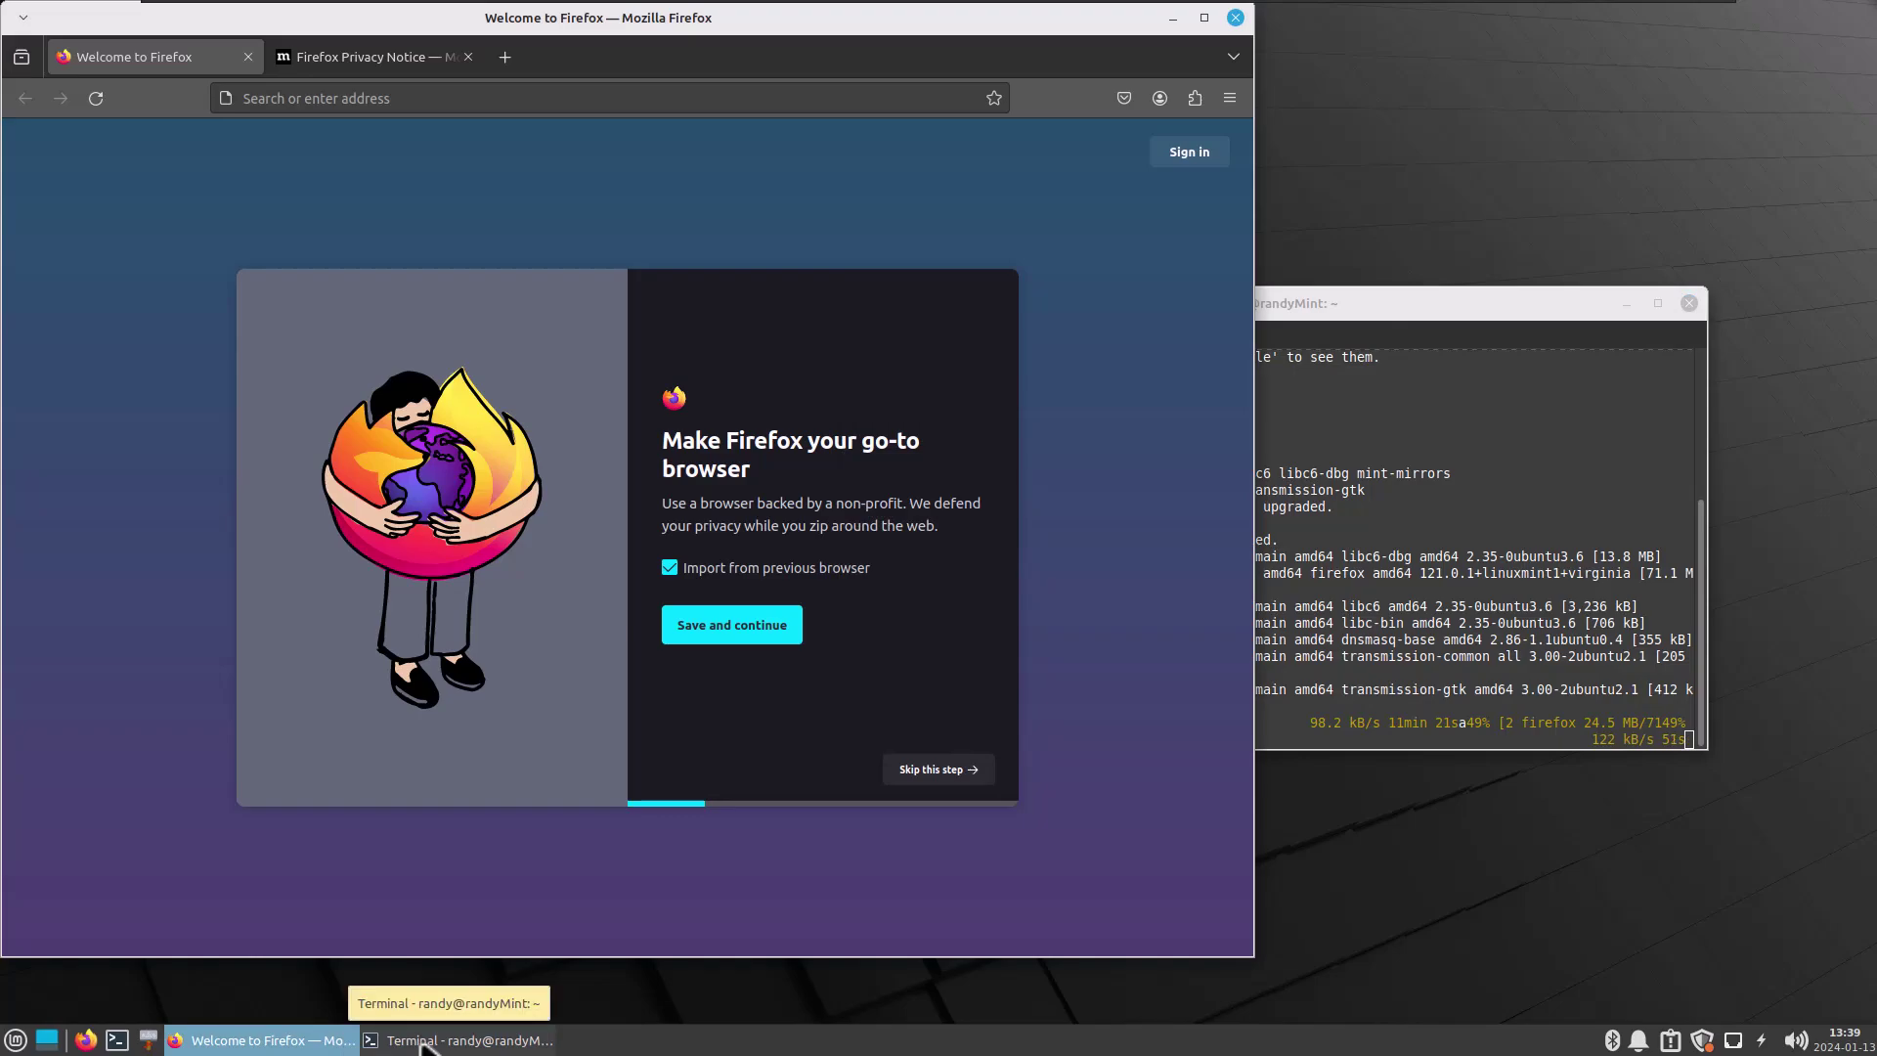
Open the panel's own context menu and its Panel submenu
right_click(450, 1042)
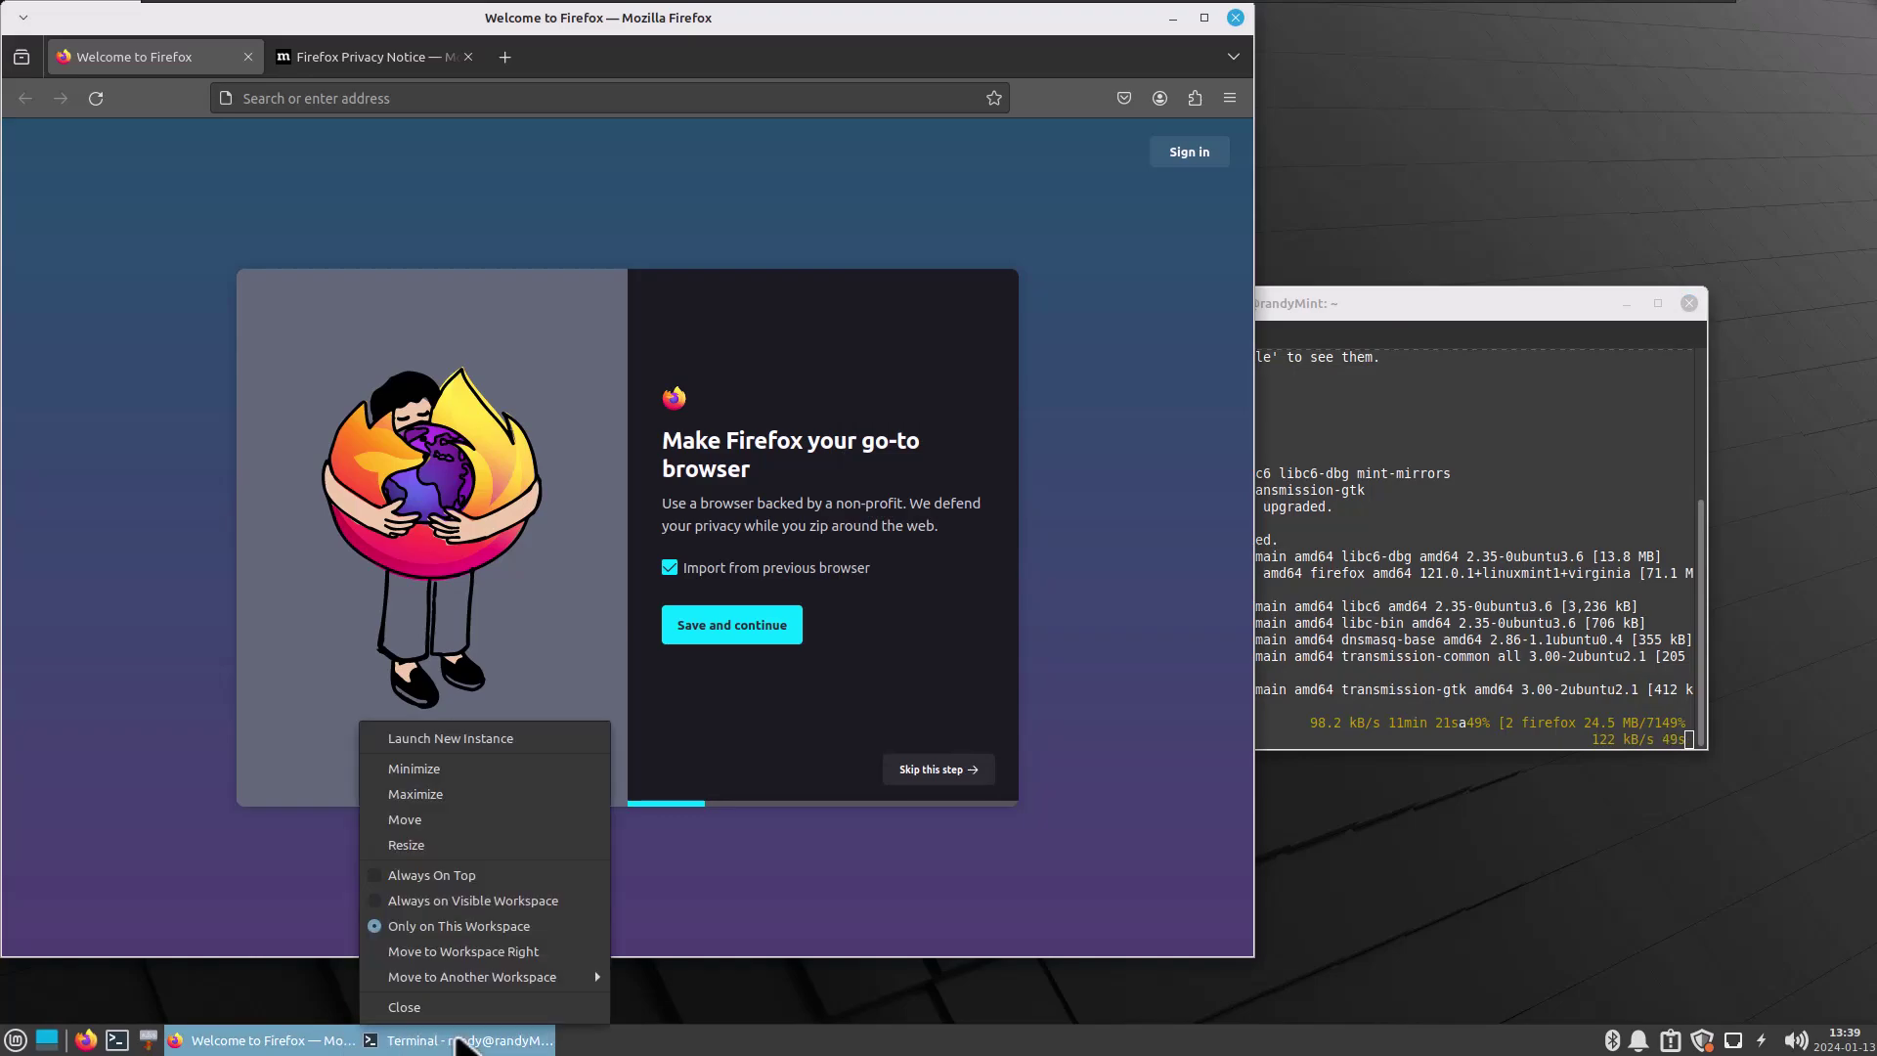
left_click(594, 1048)
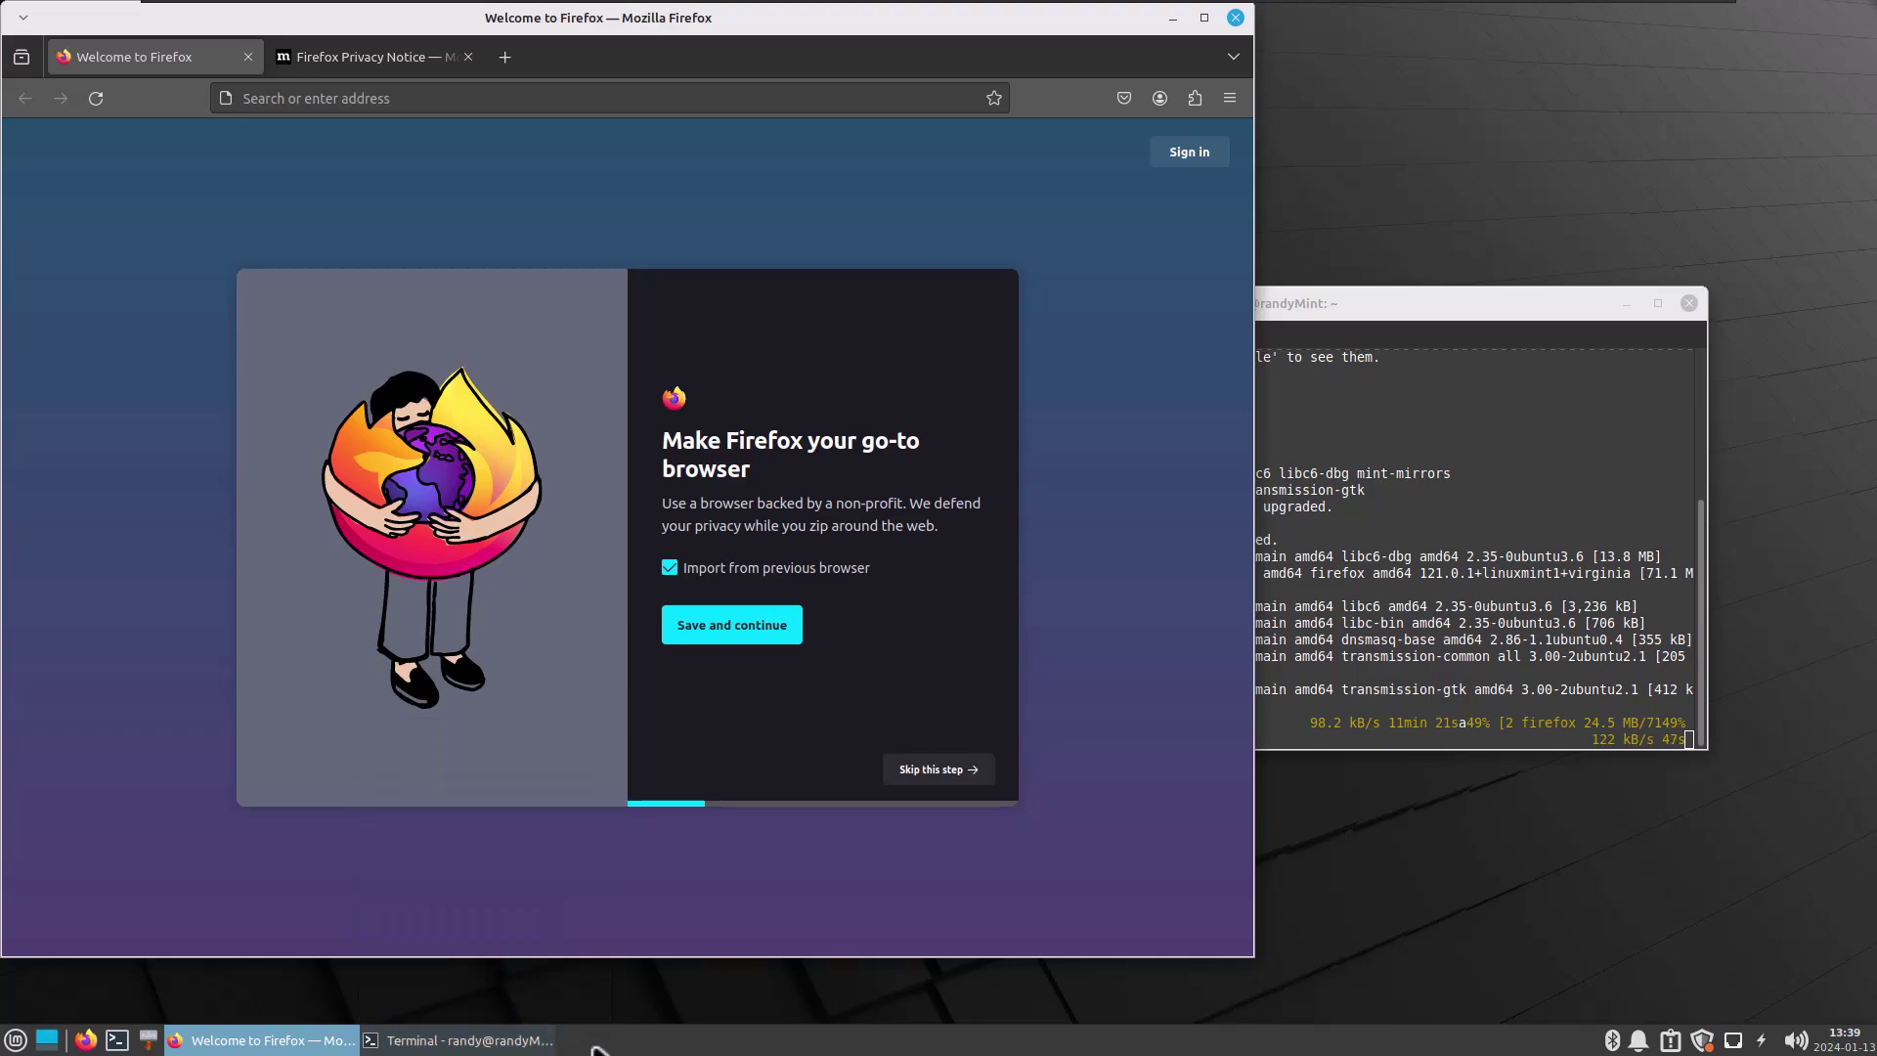
right_click(594, 1044)
mouse_move(630, 1009)
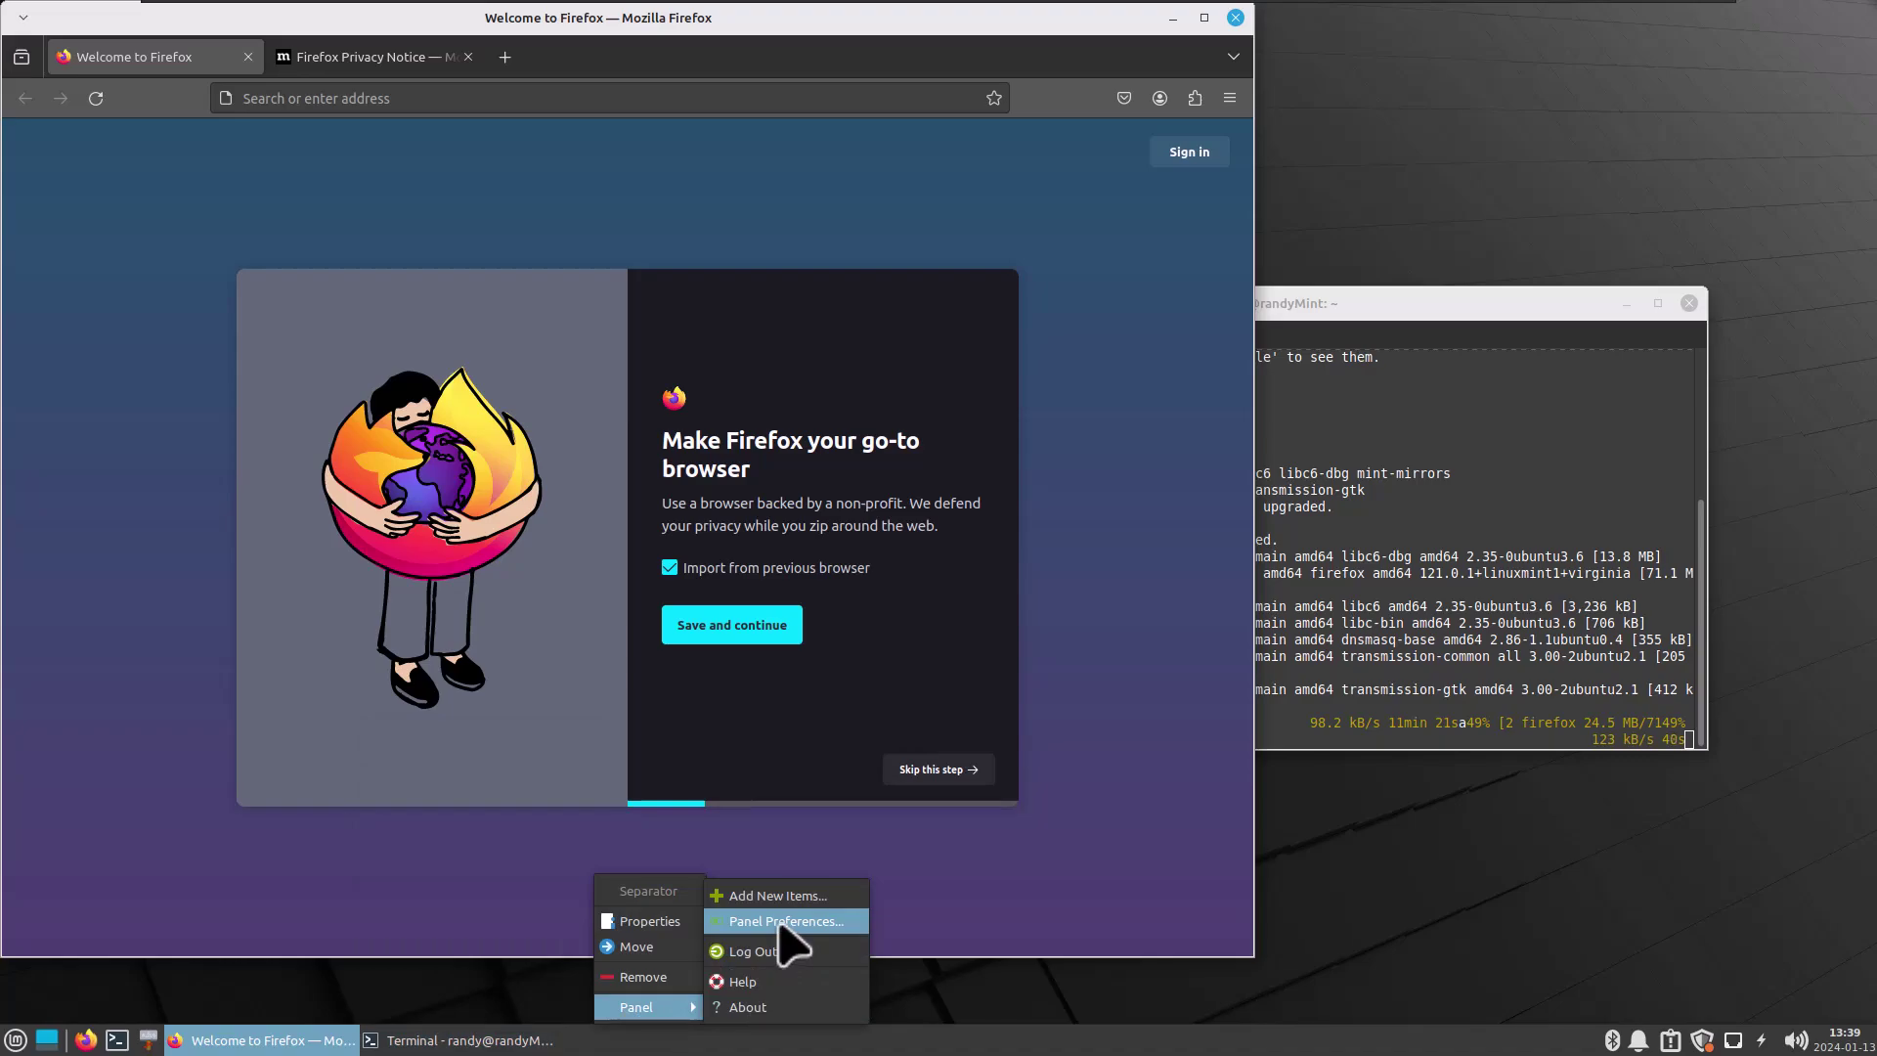
In Panel Preferences, switch Panel 1 to Vertical, back to Horizontal, then view its Items list
left_click(786, 921)
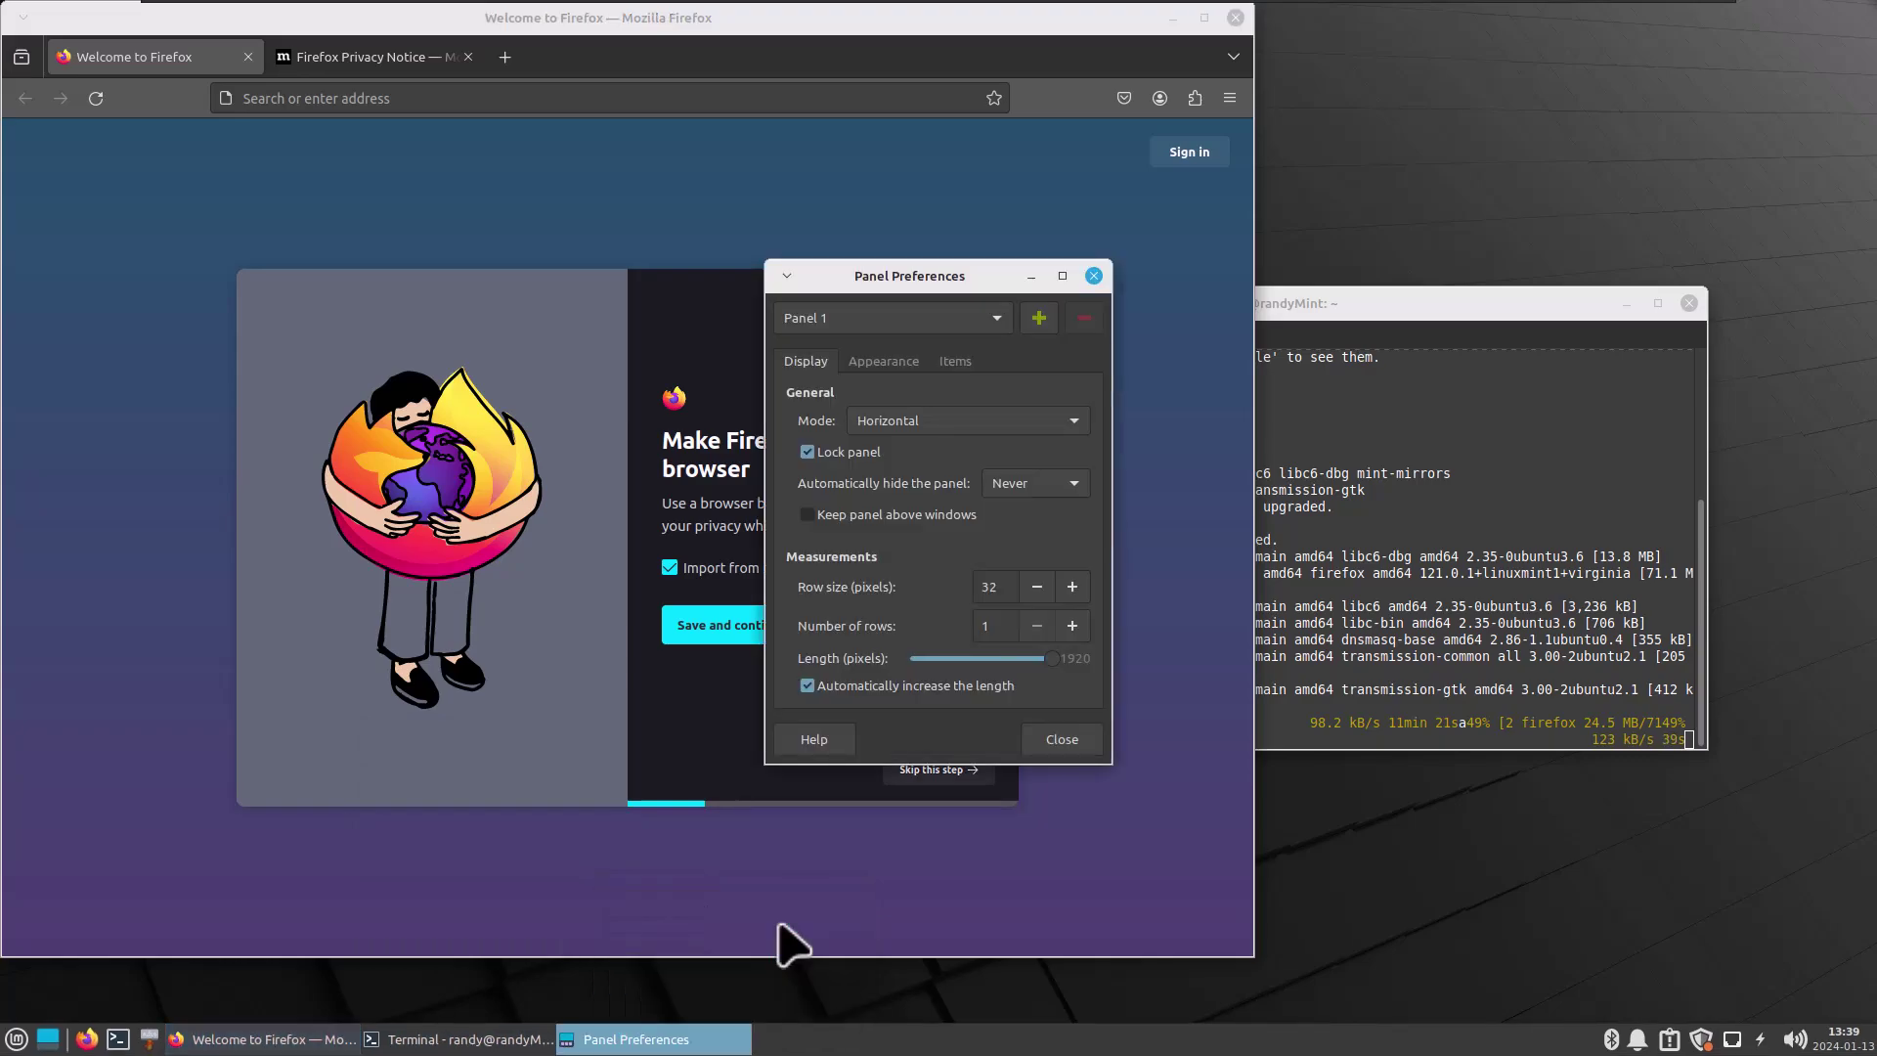
left_click(897, 422)
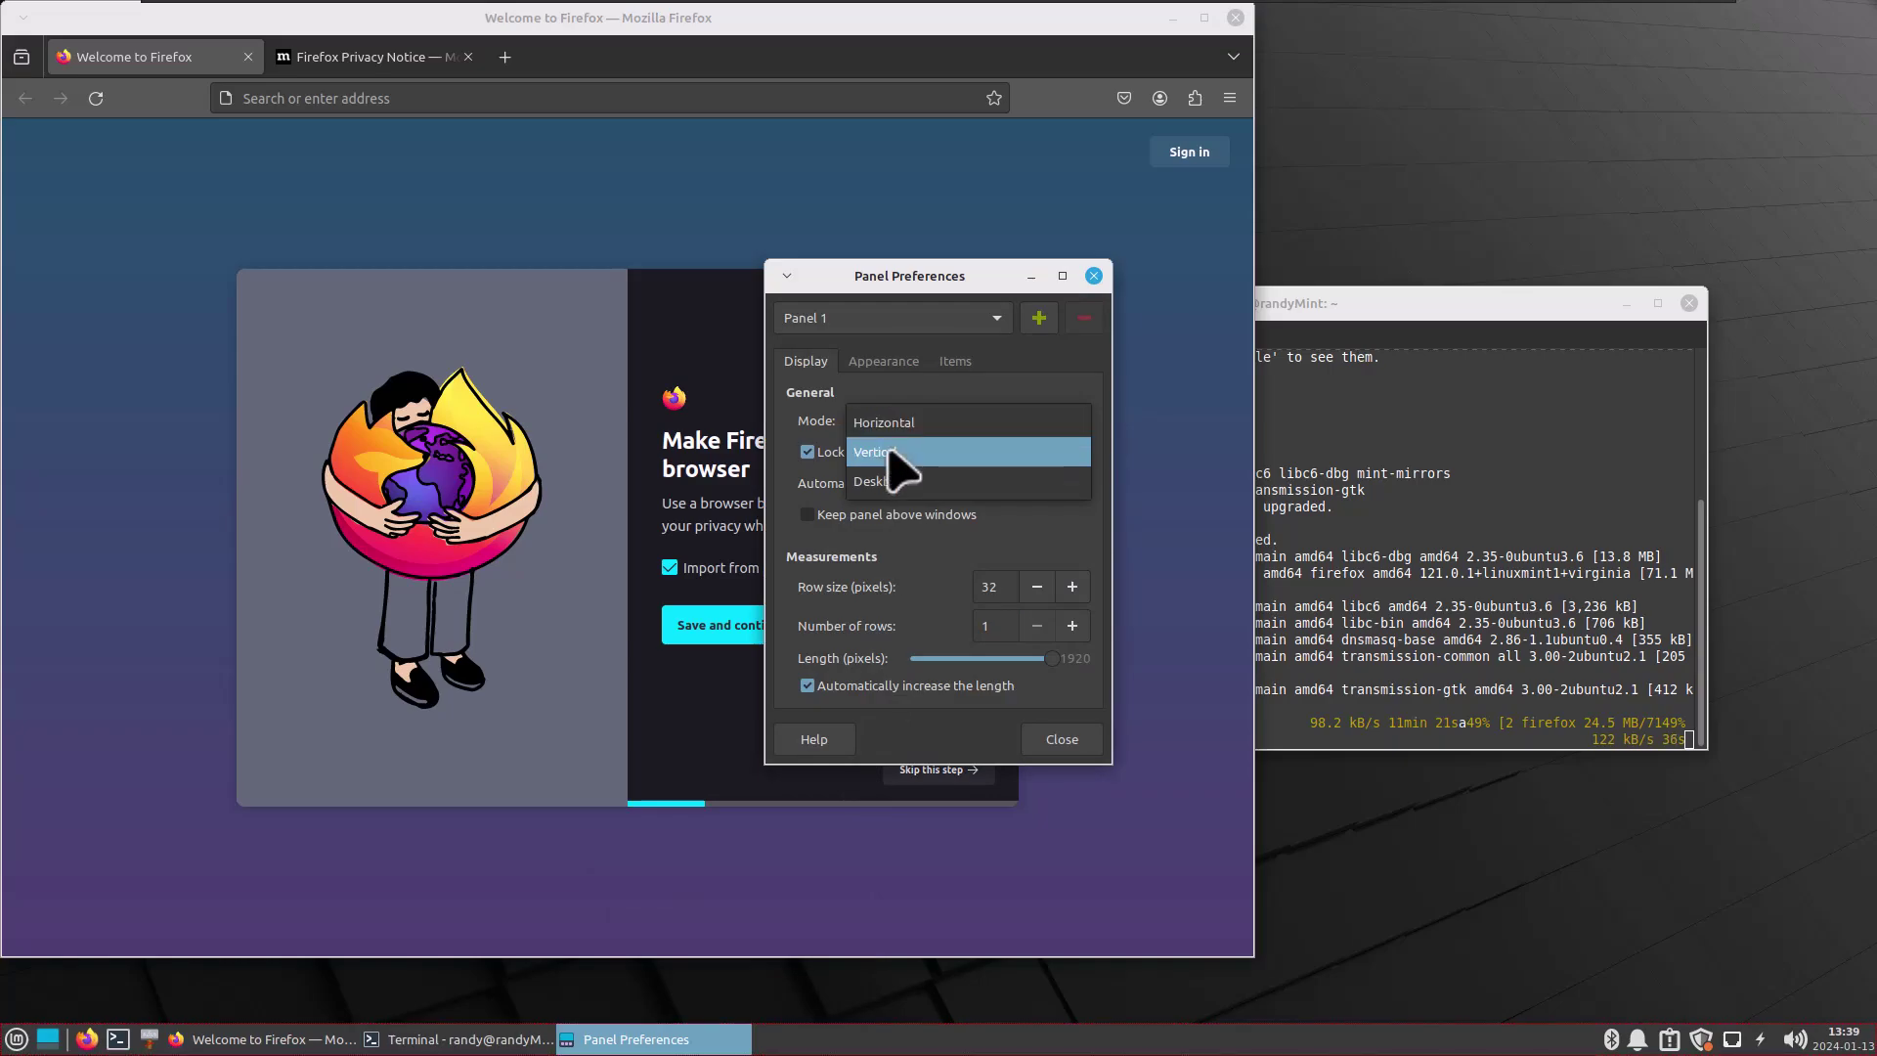
left_click(890, 452)
left_click(889, 422)
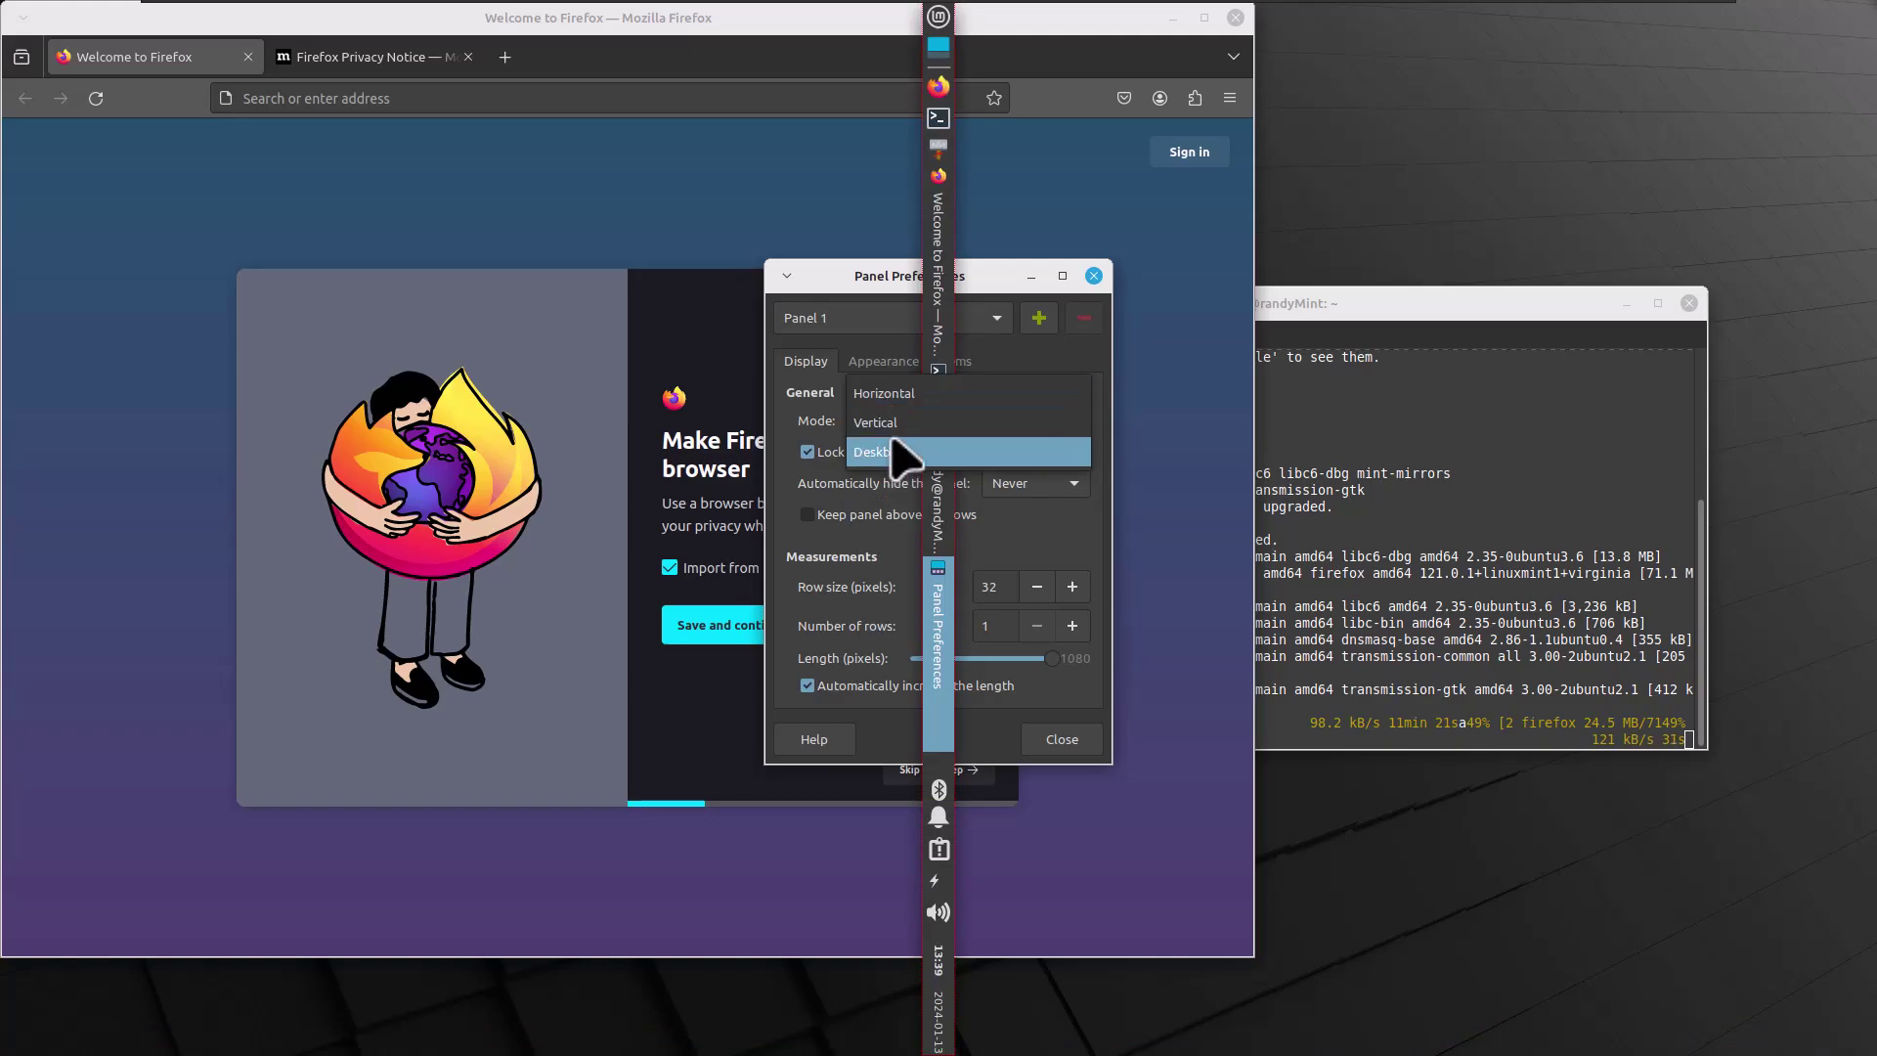
left_click(887, 393)
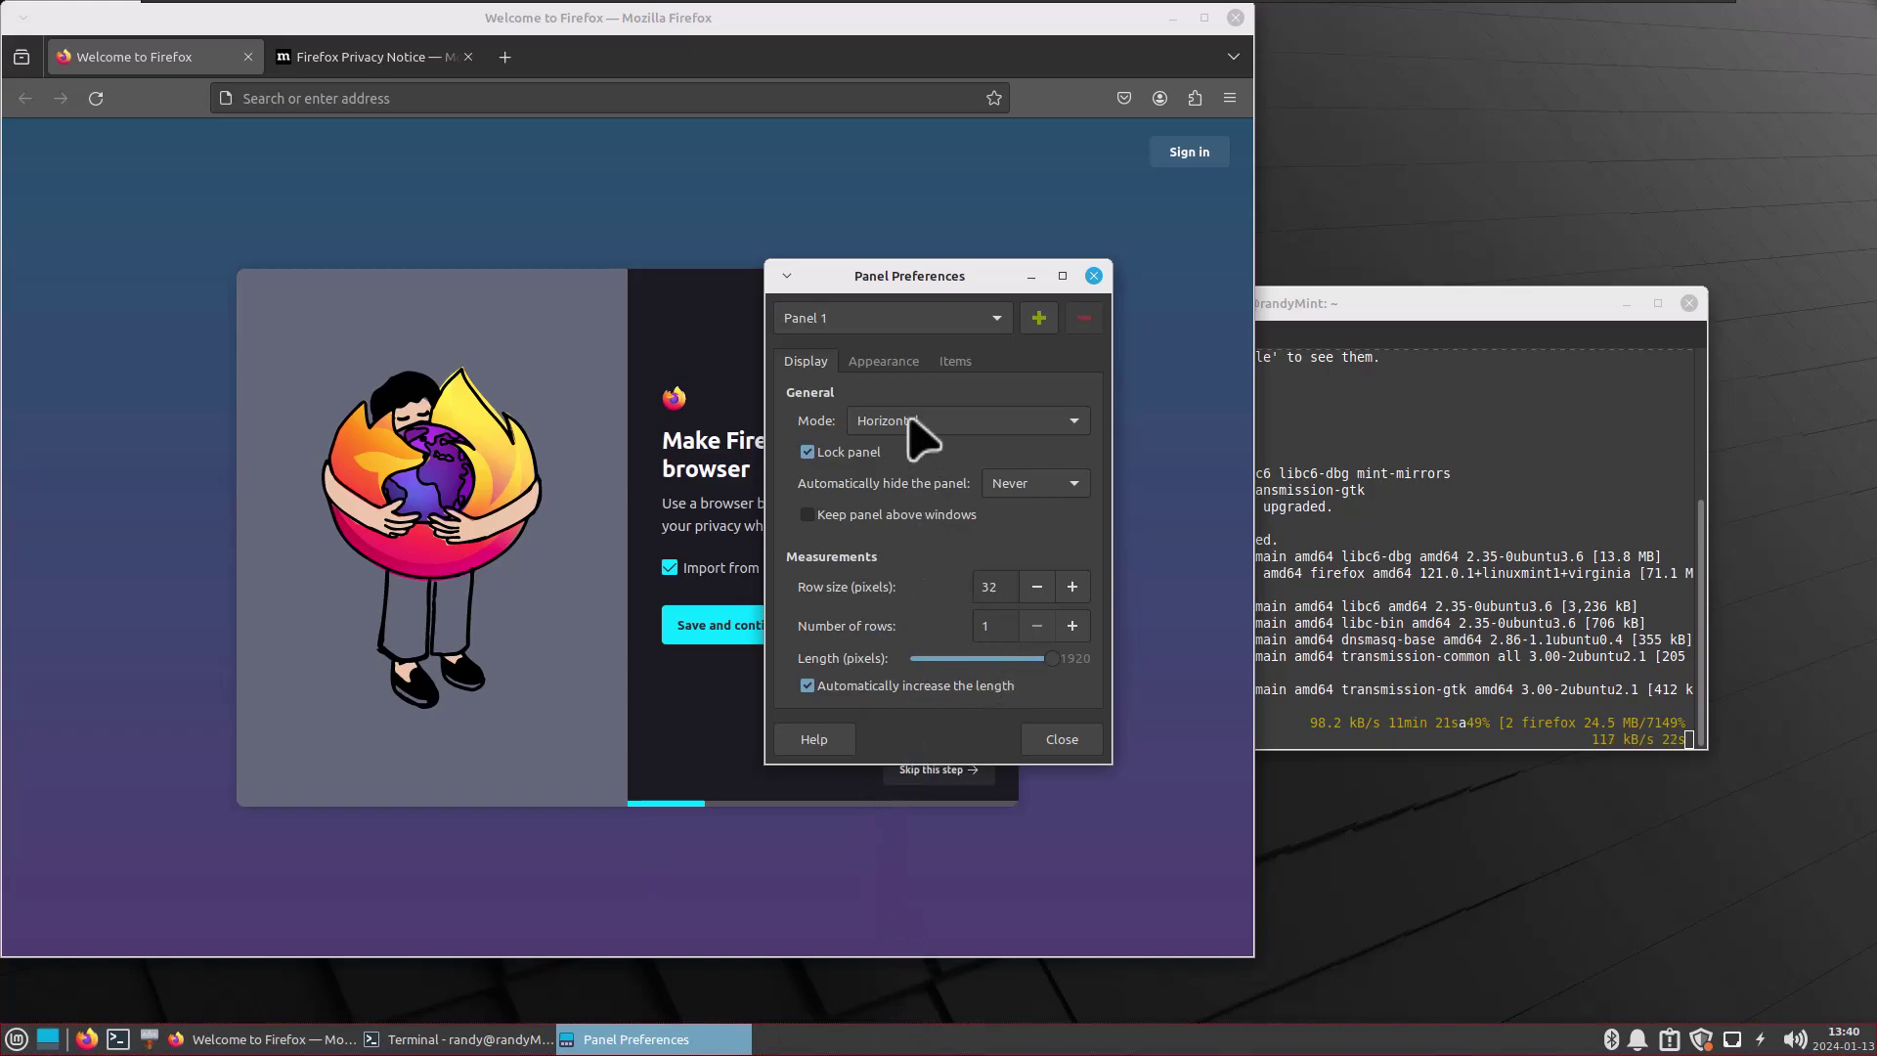
left_click(879, 361)
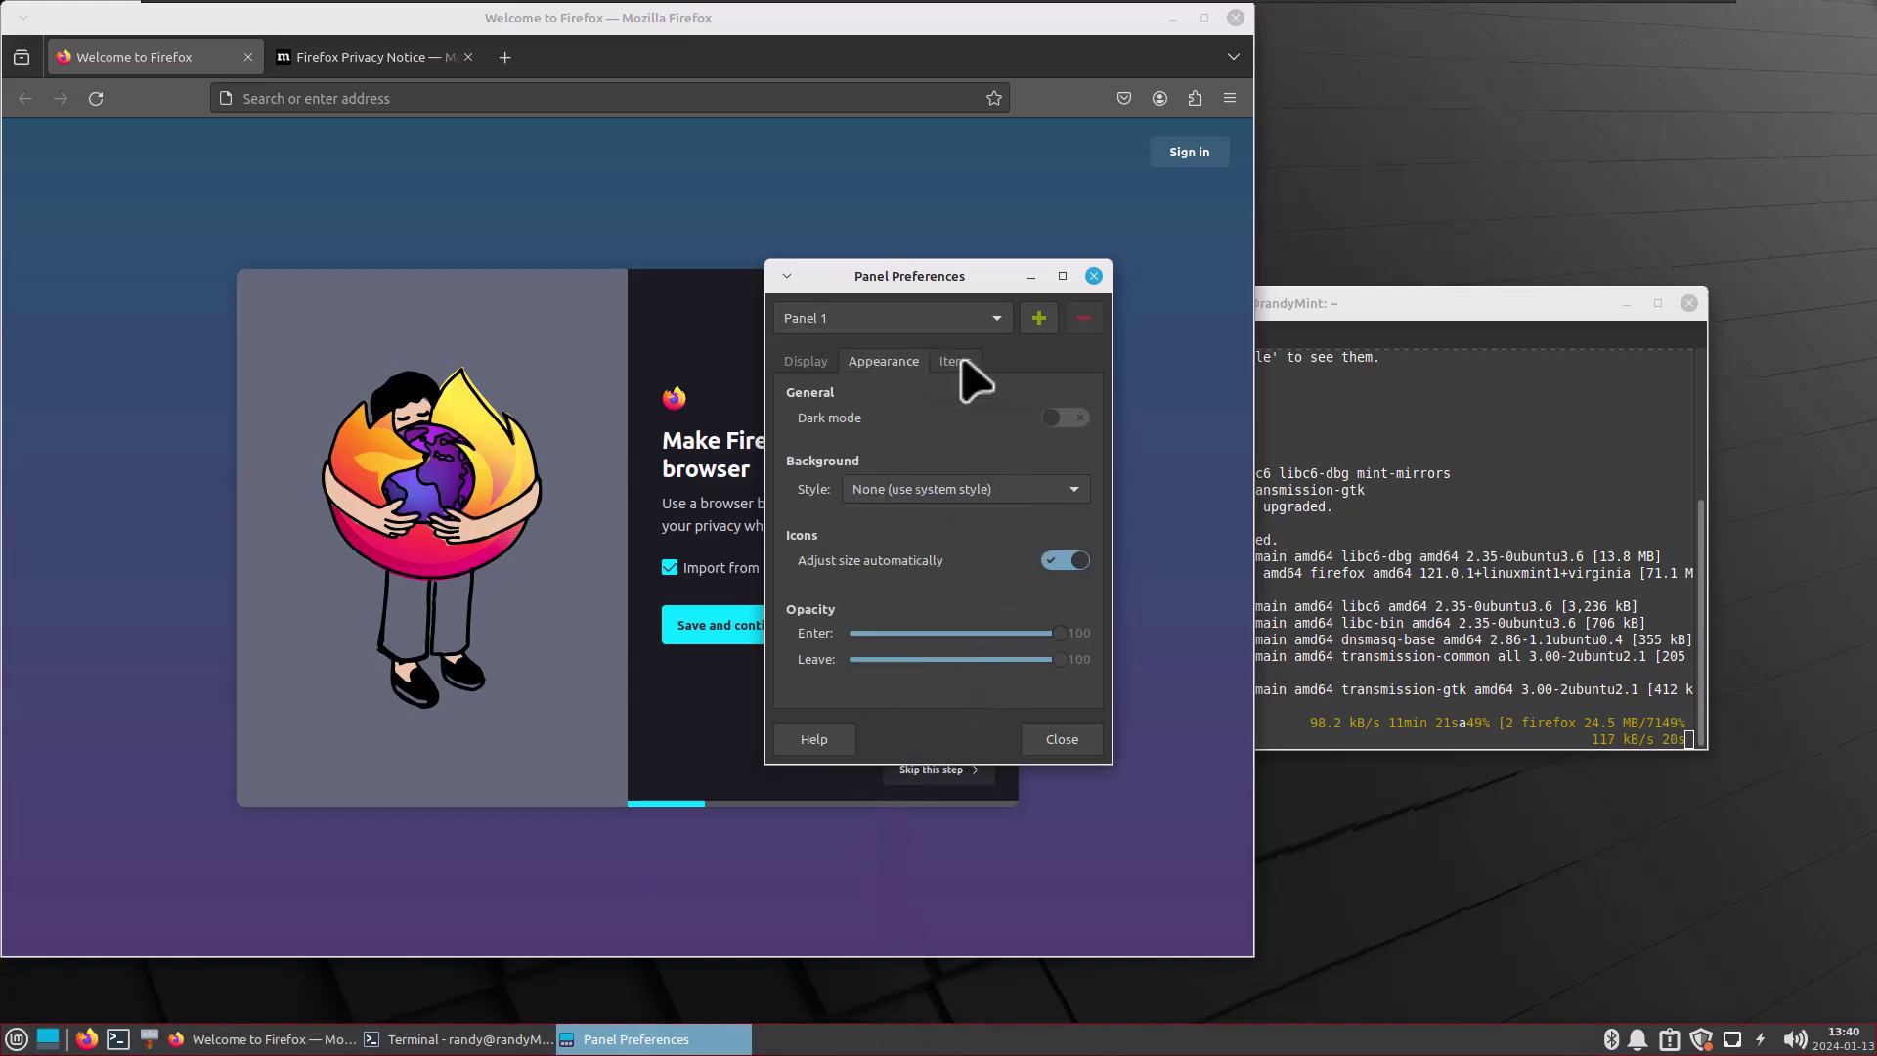
left_click(953, 362)
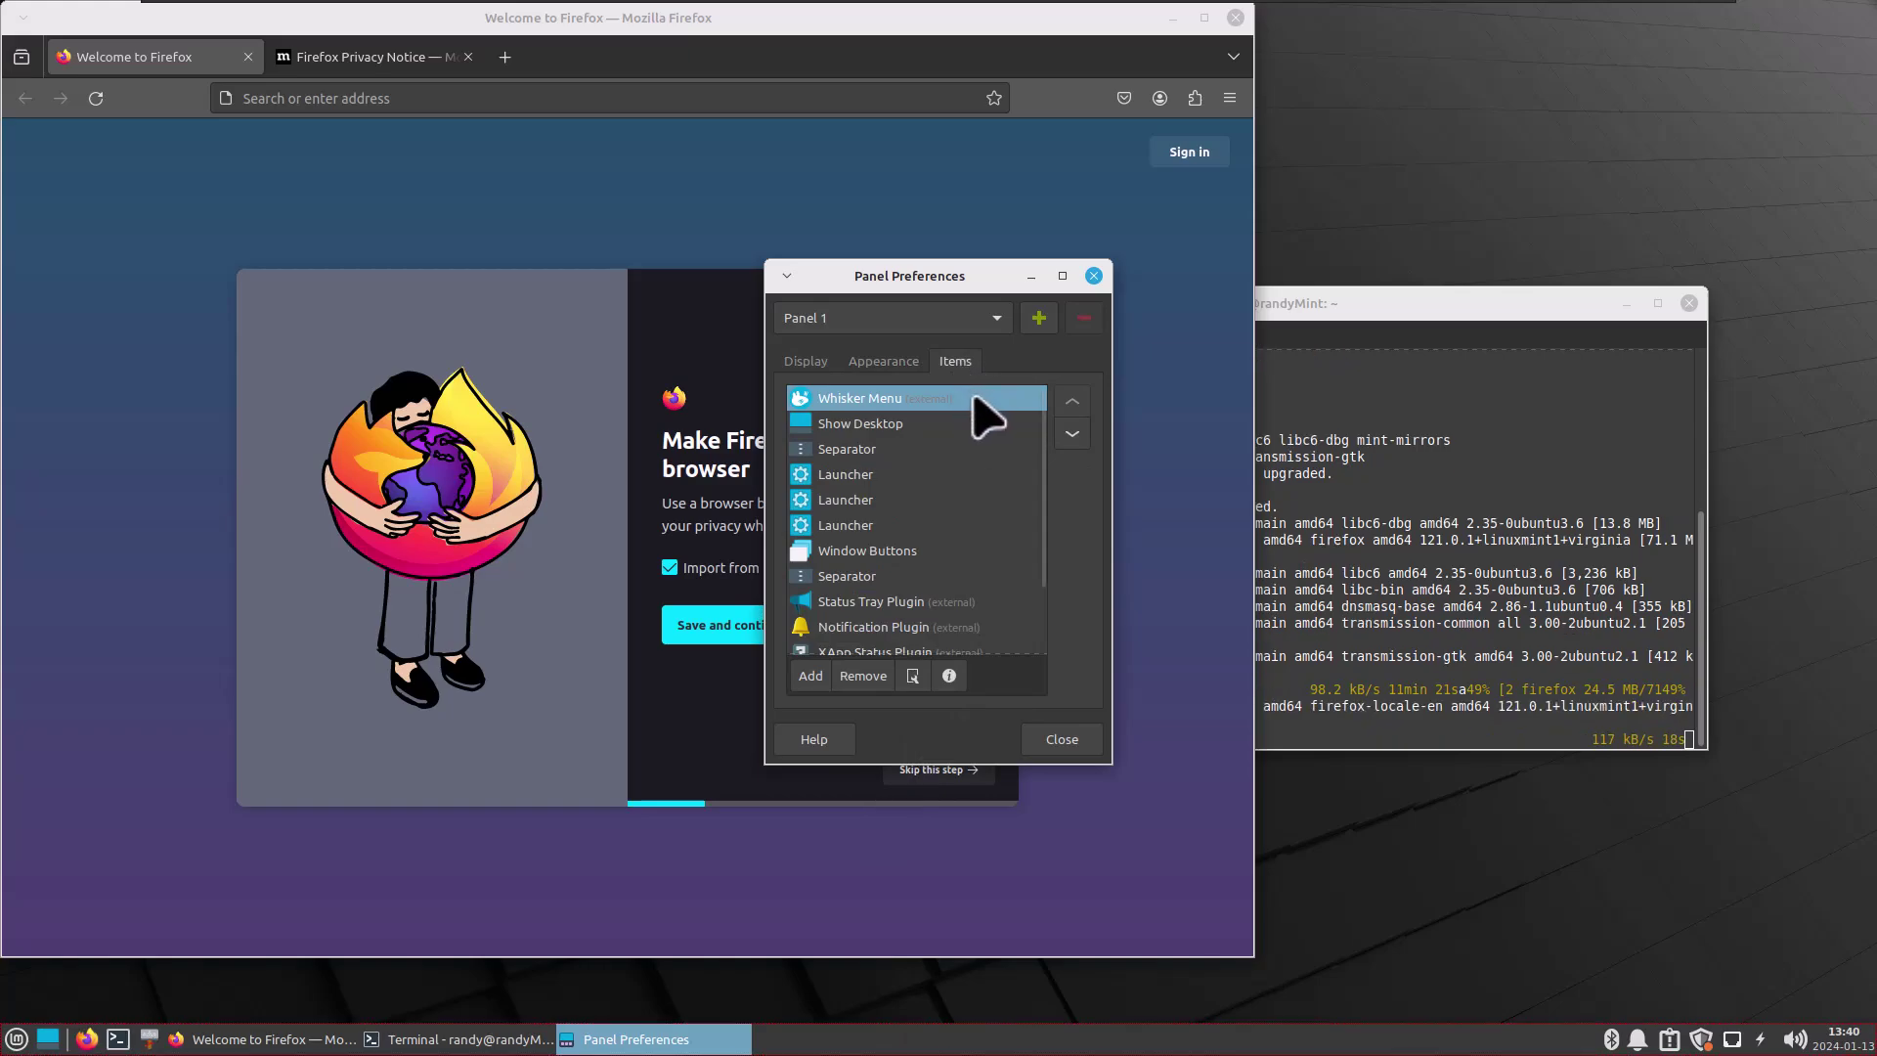
In Window Buttons settings, toggle labels off and on, turn off flat buttons, and leave the handle off
double_click(883, 556)
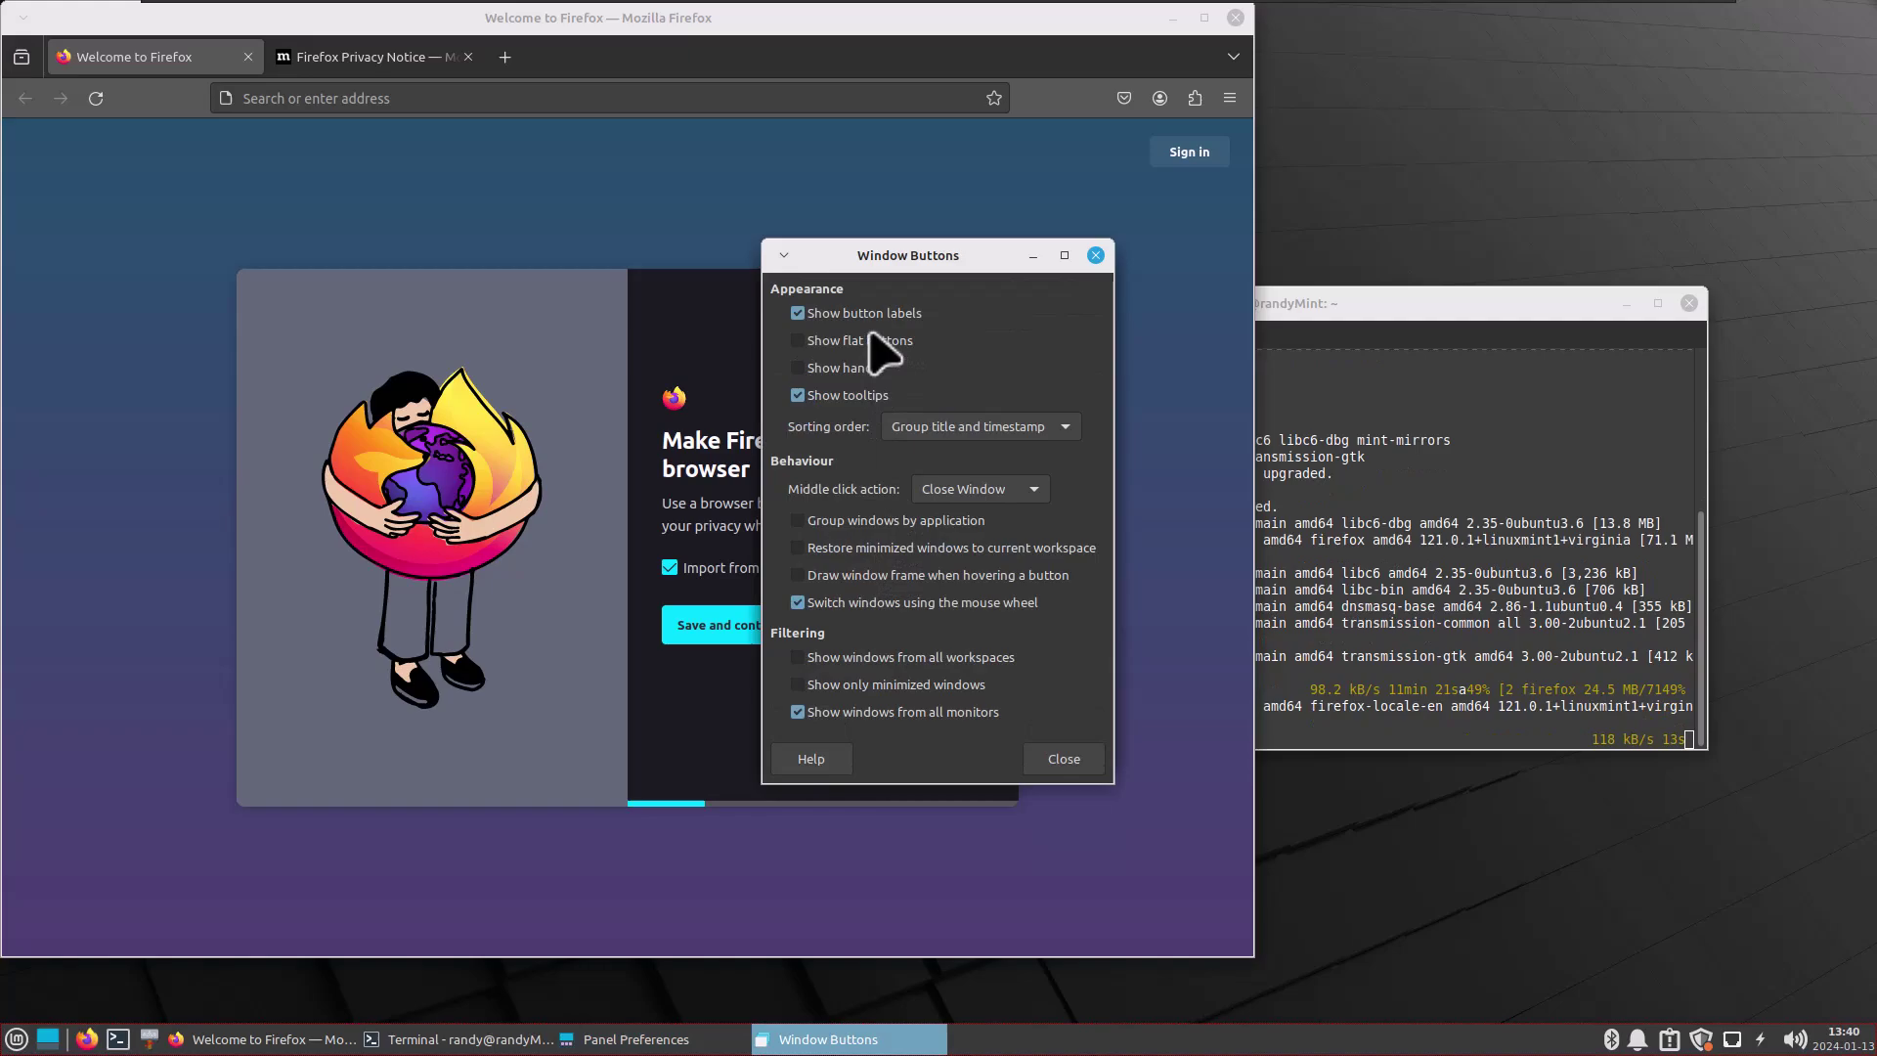
left_click(855, 315)
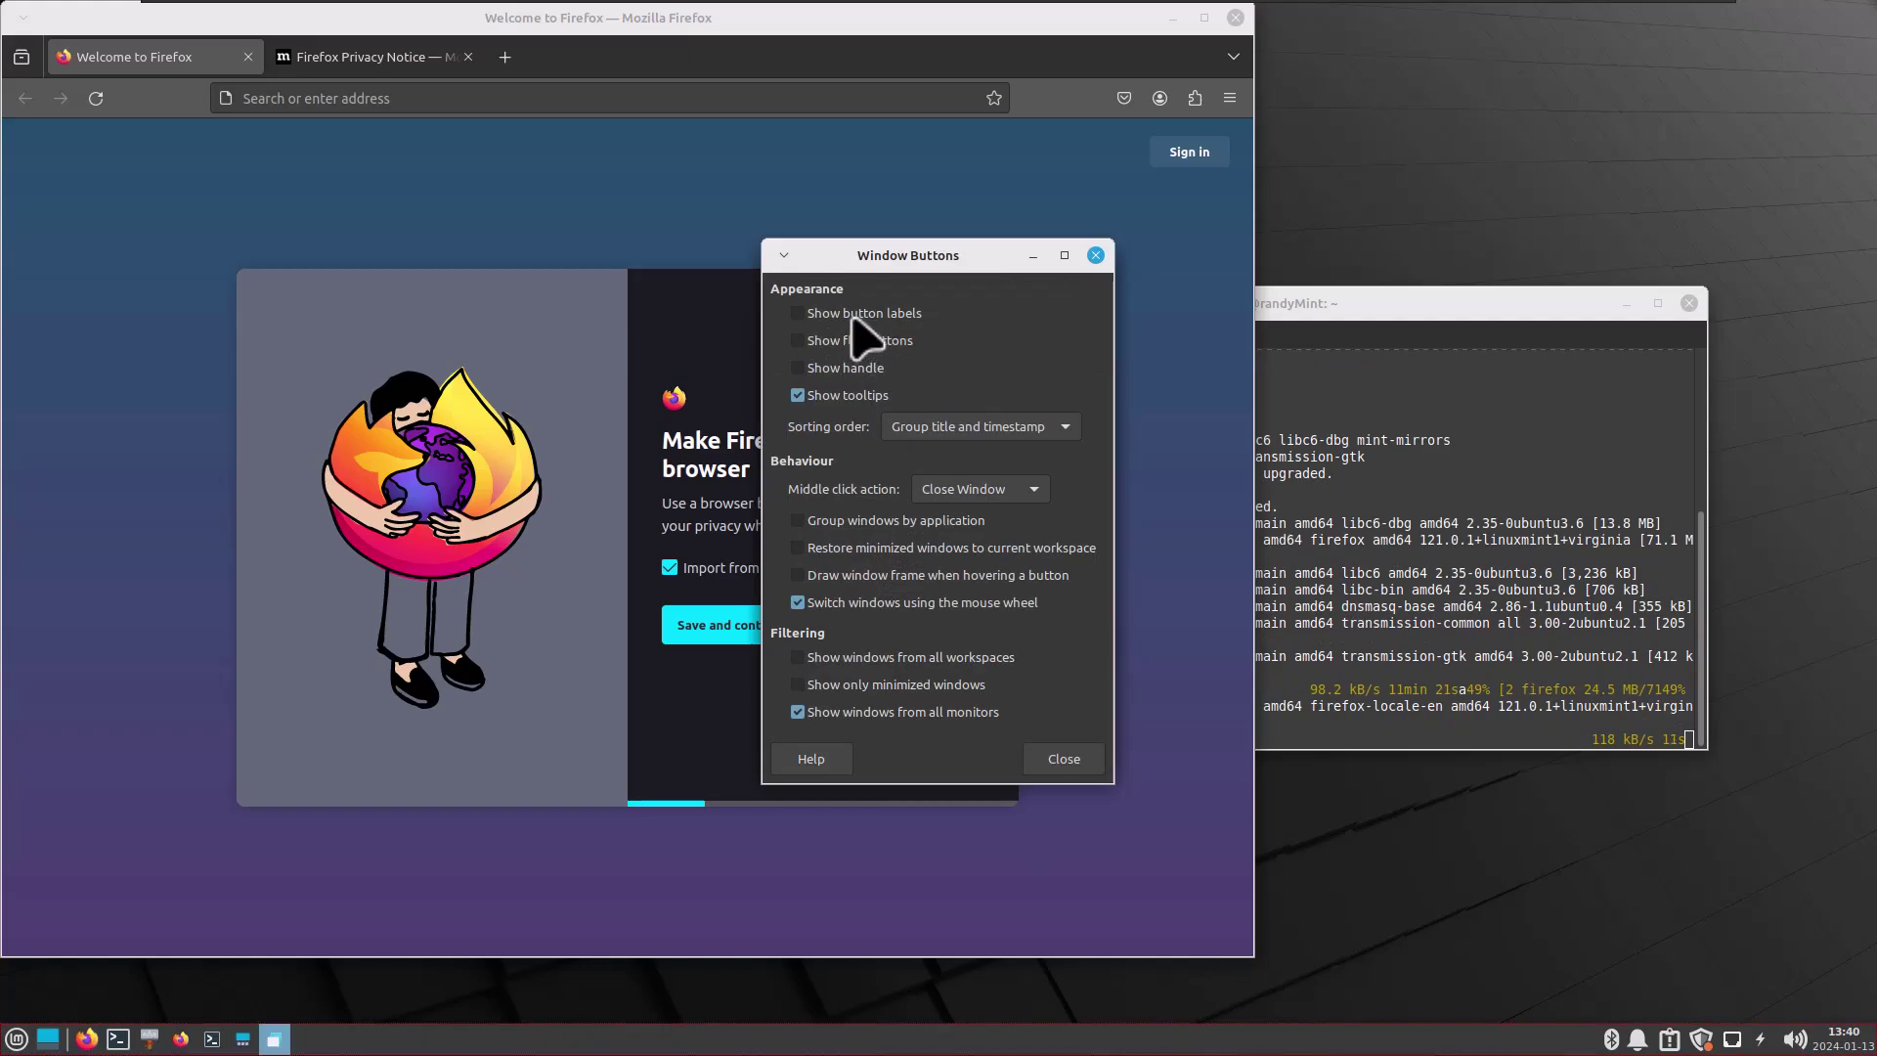
left_click(853, 318)
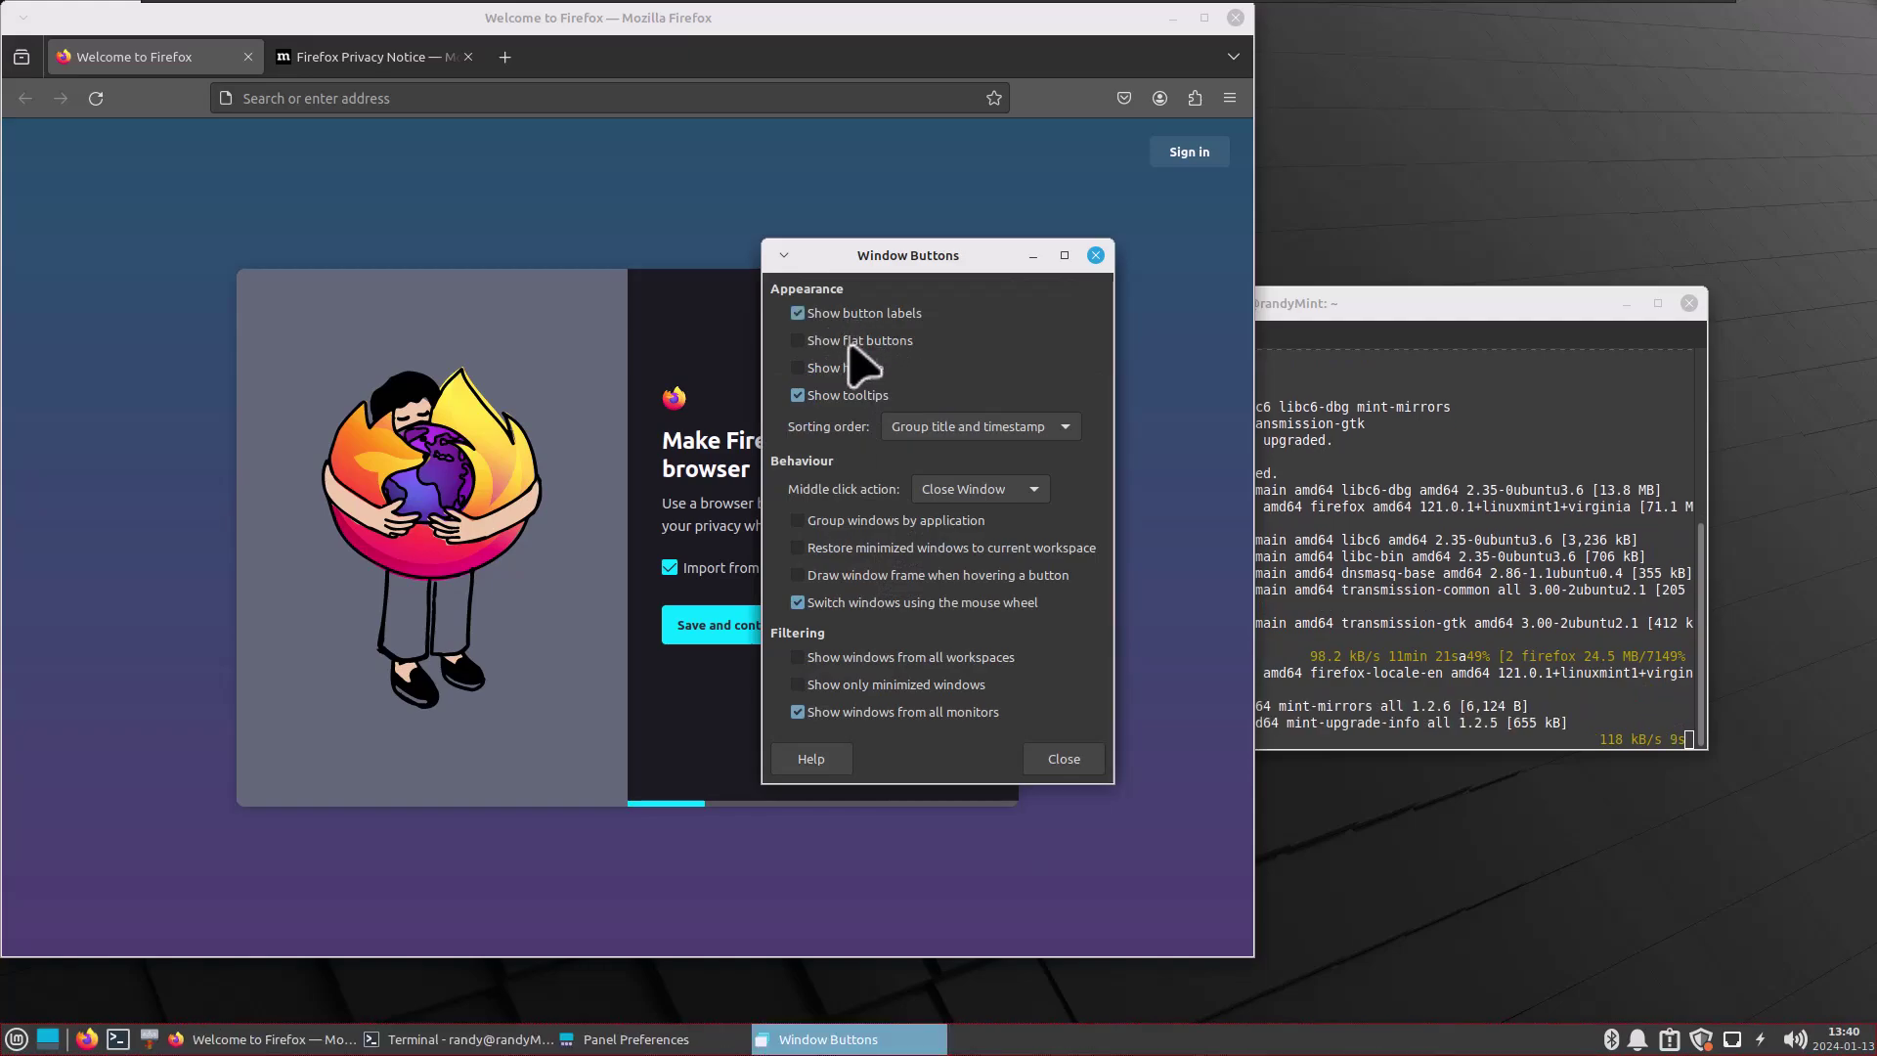
left_click(849, 344)
left_click(827, 373)
double_click(827, 373)
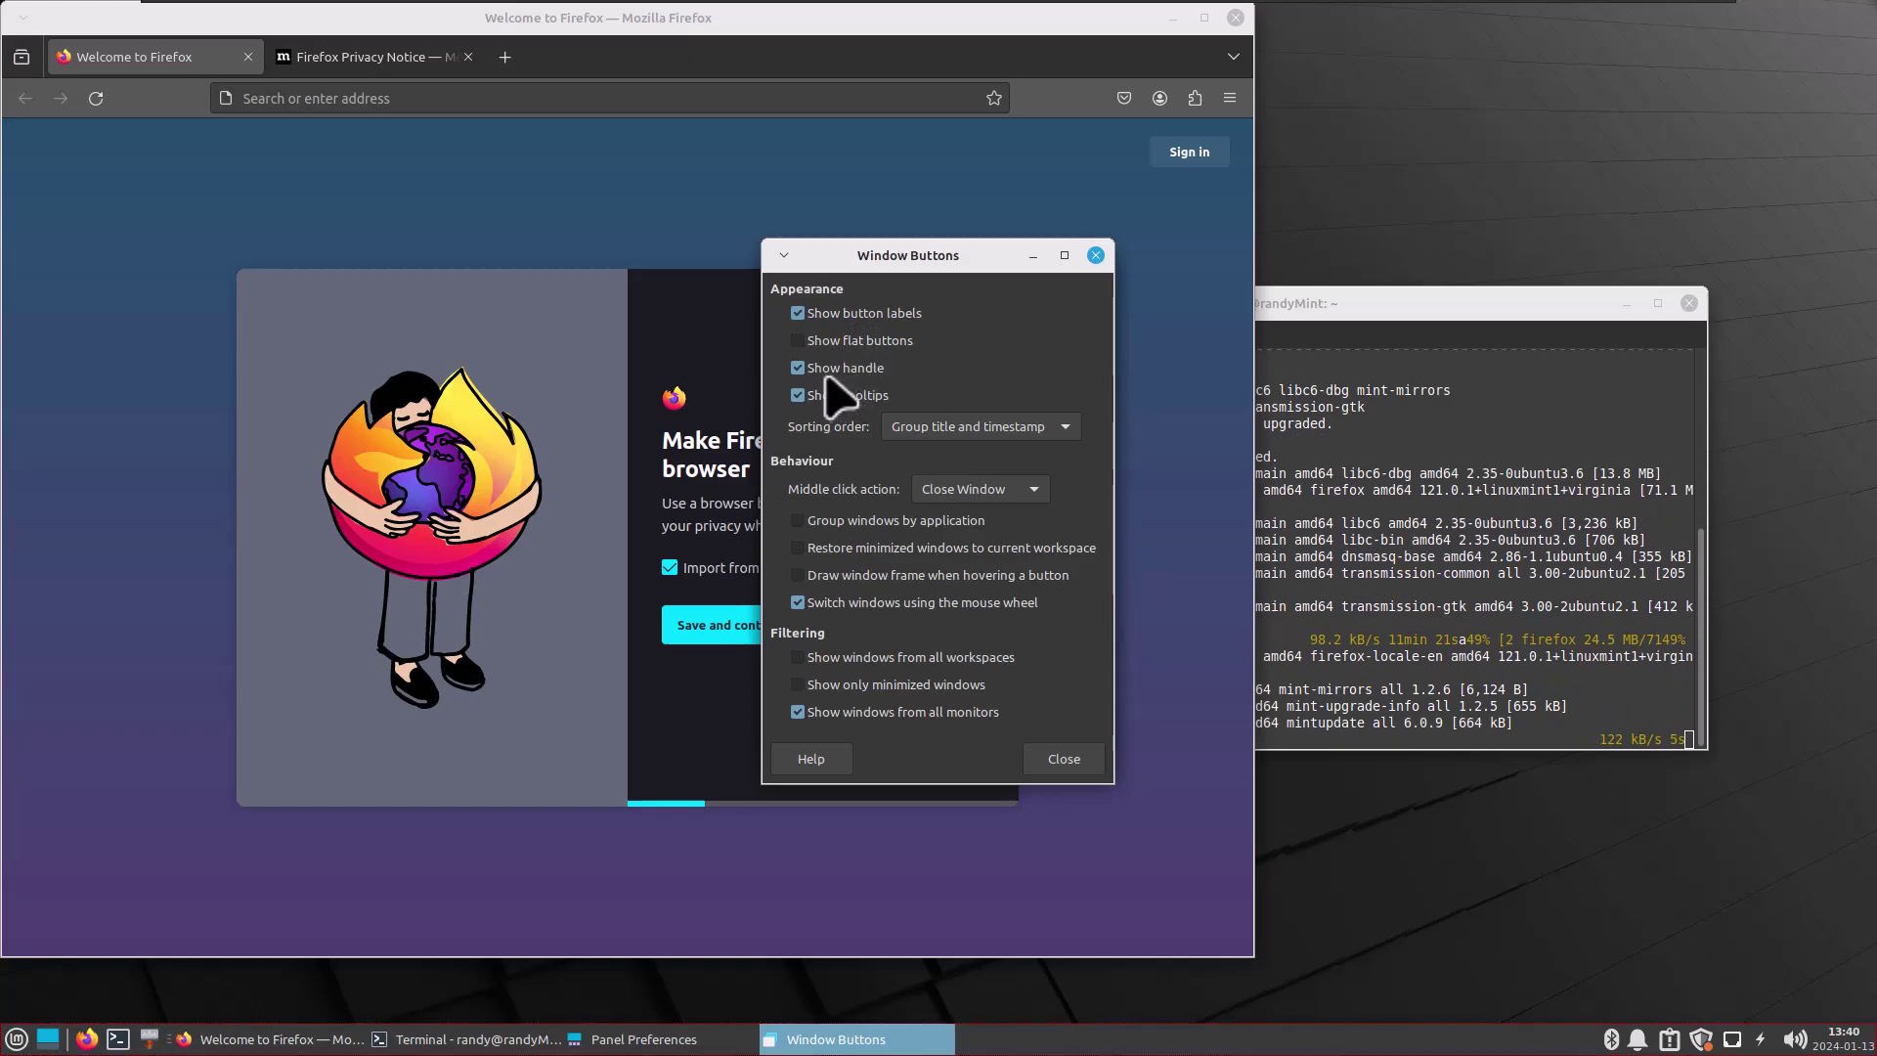
left_click(827, 373)
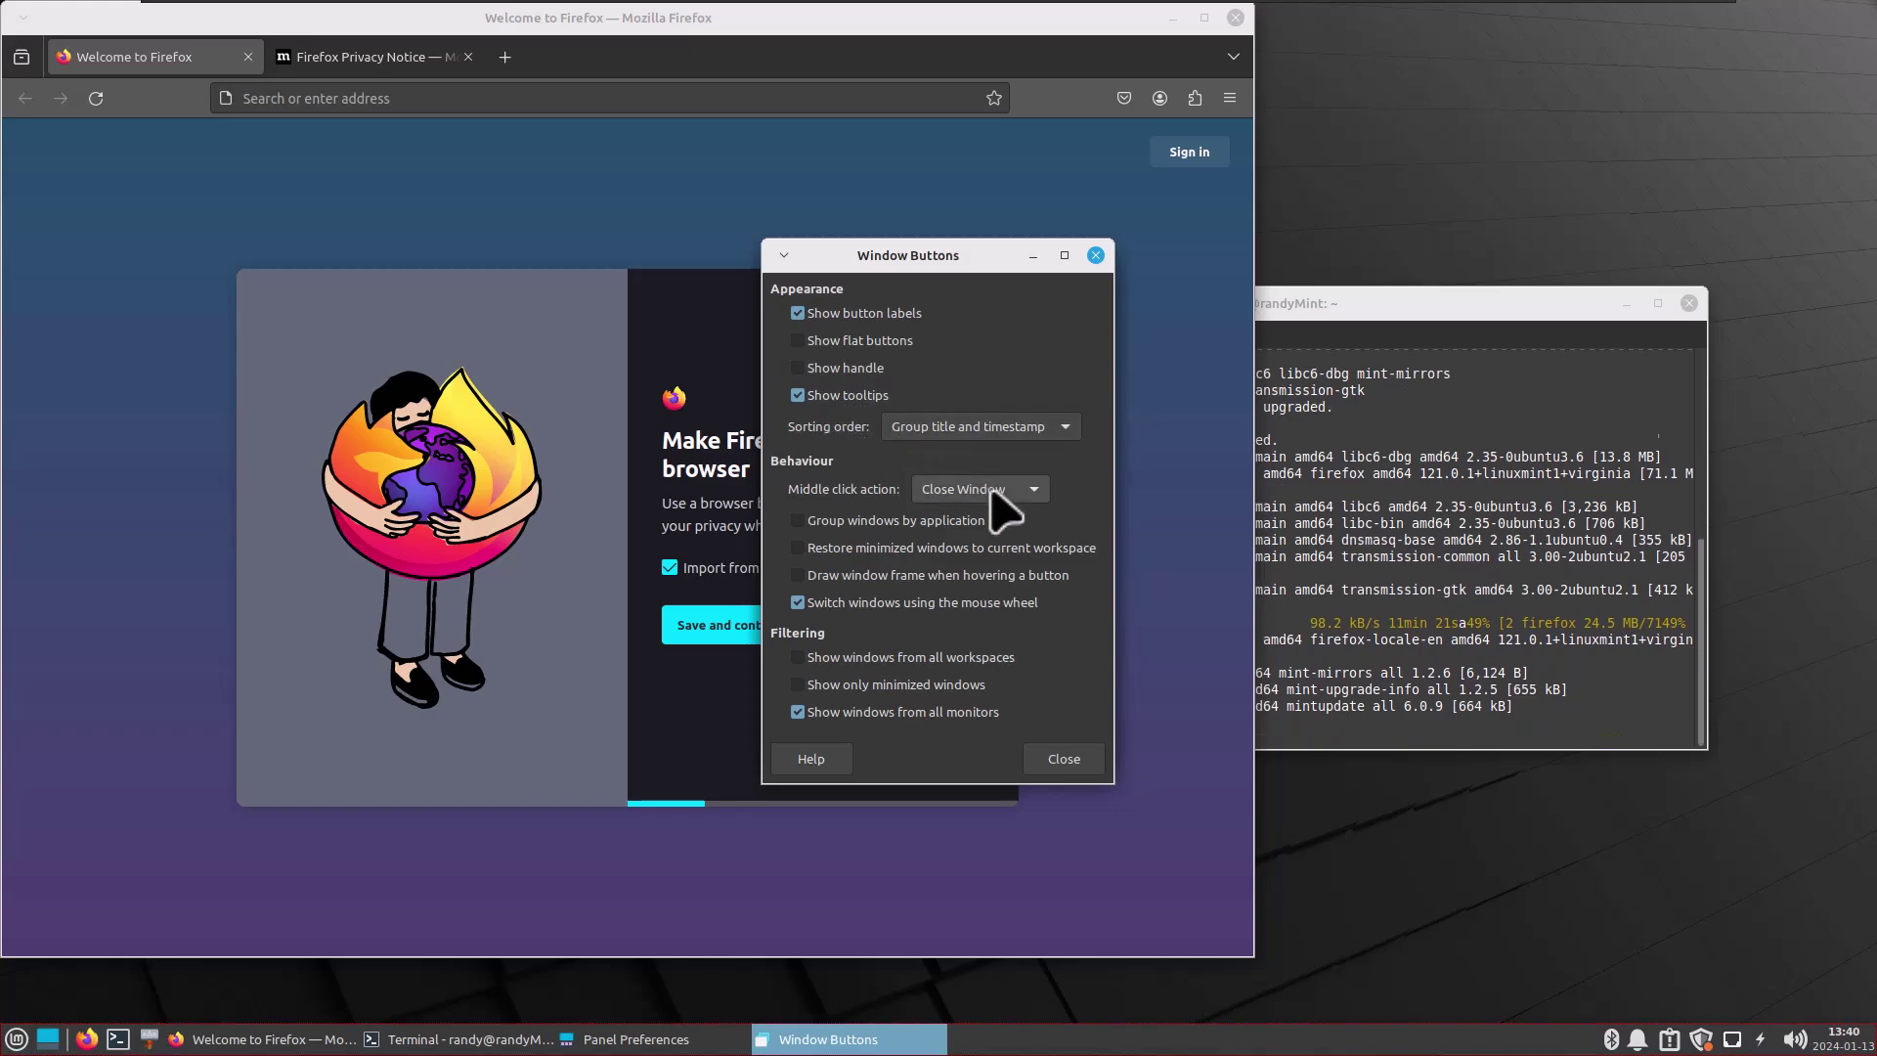
Close Panel Preferences, Window Buttons settings and Firefox while the transmission-gtk install finishes
middle_click(622, 1047)
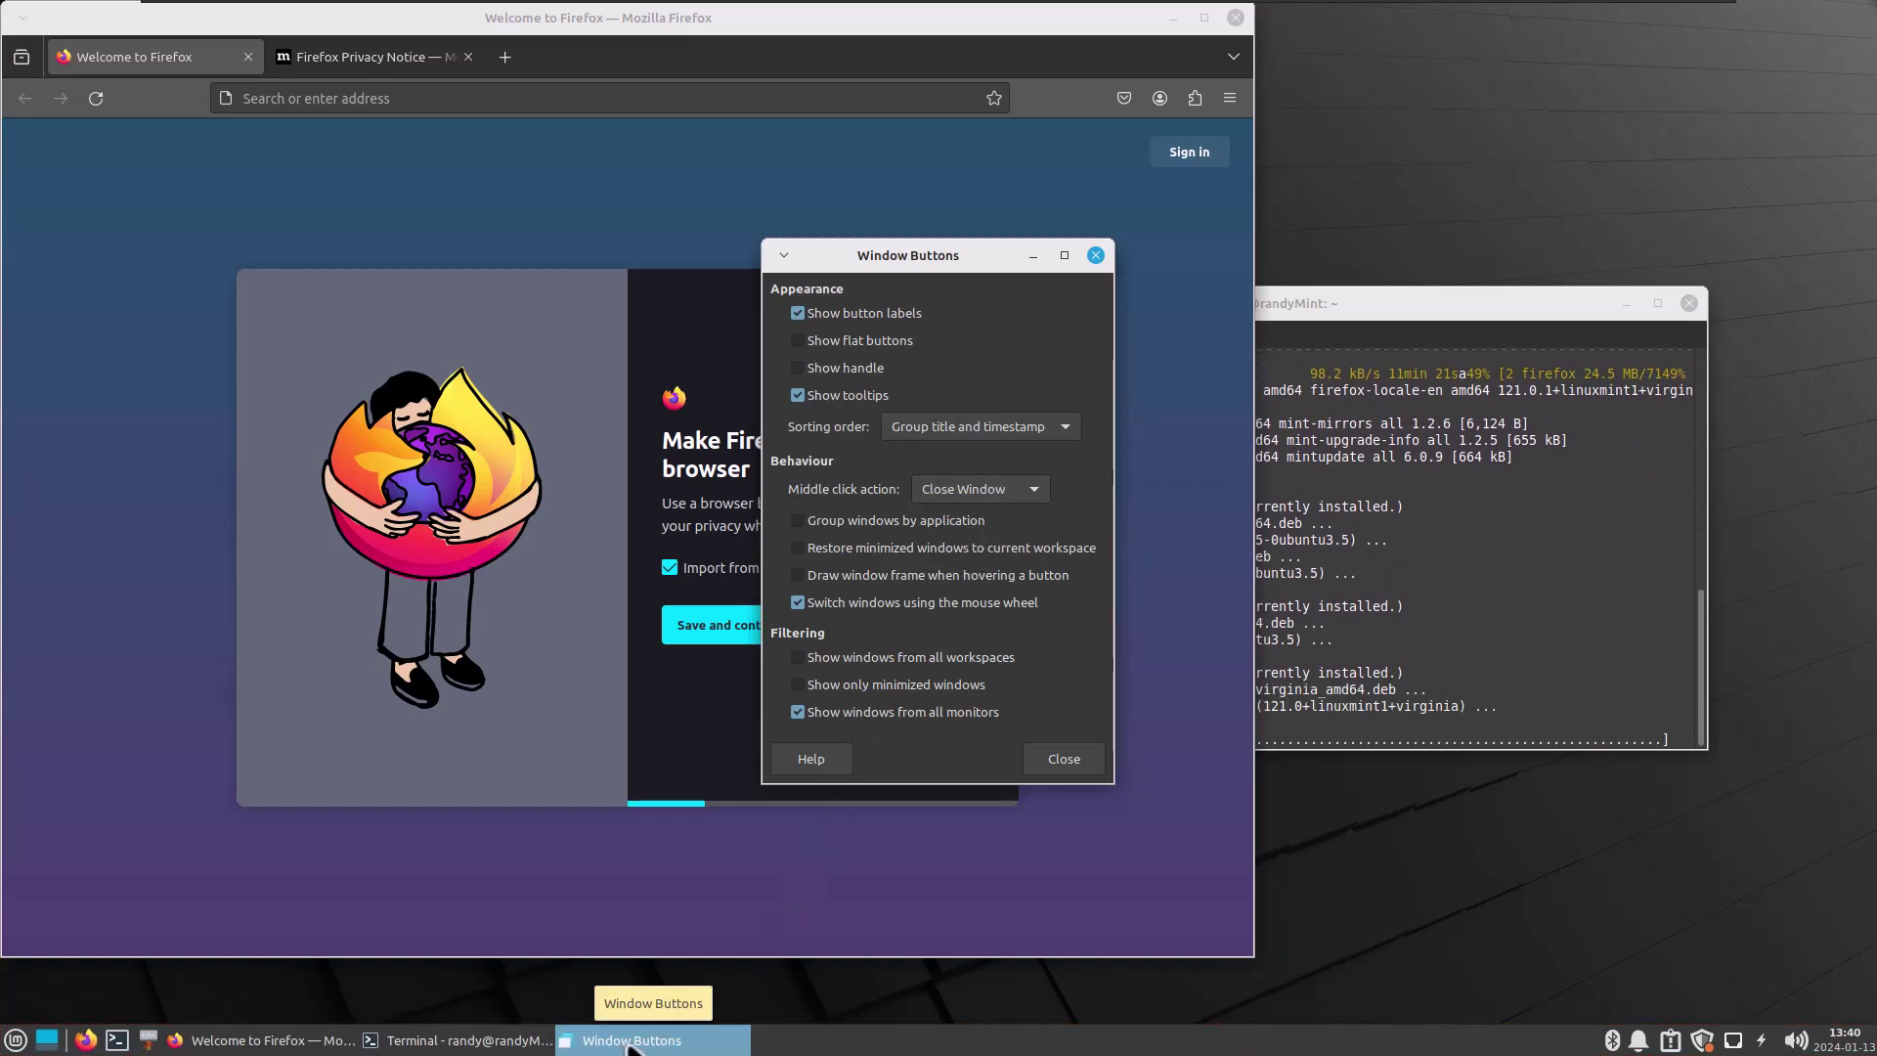
middle_click(628, 1041)
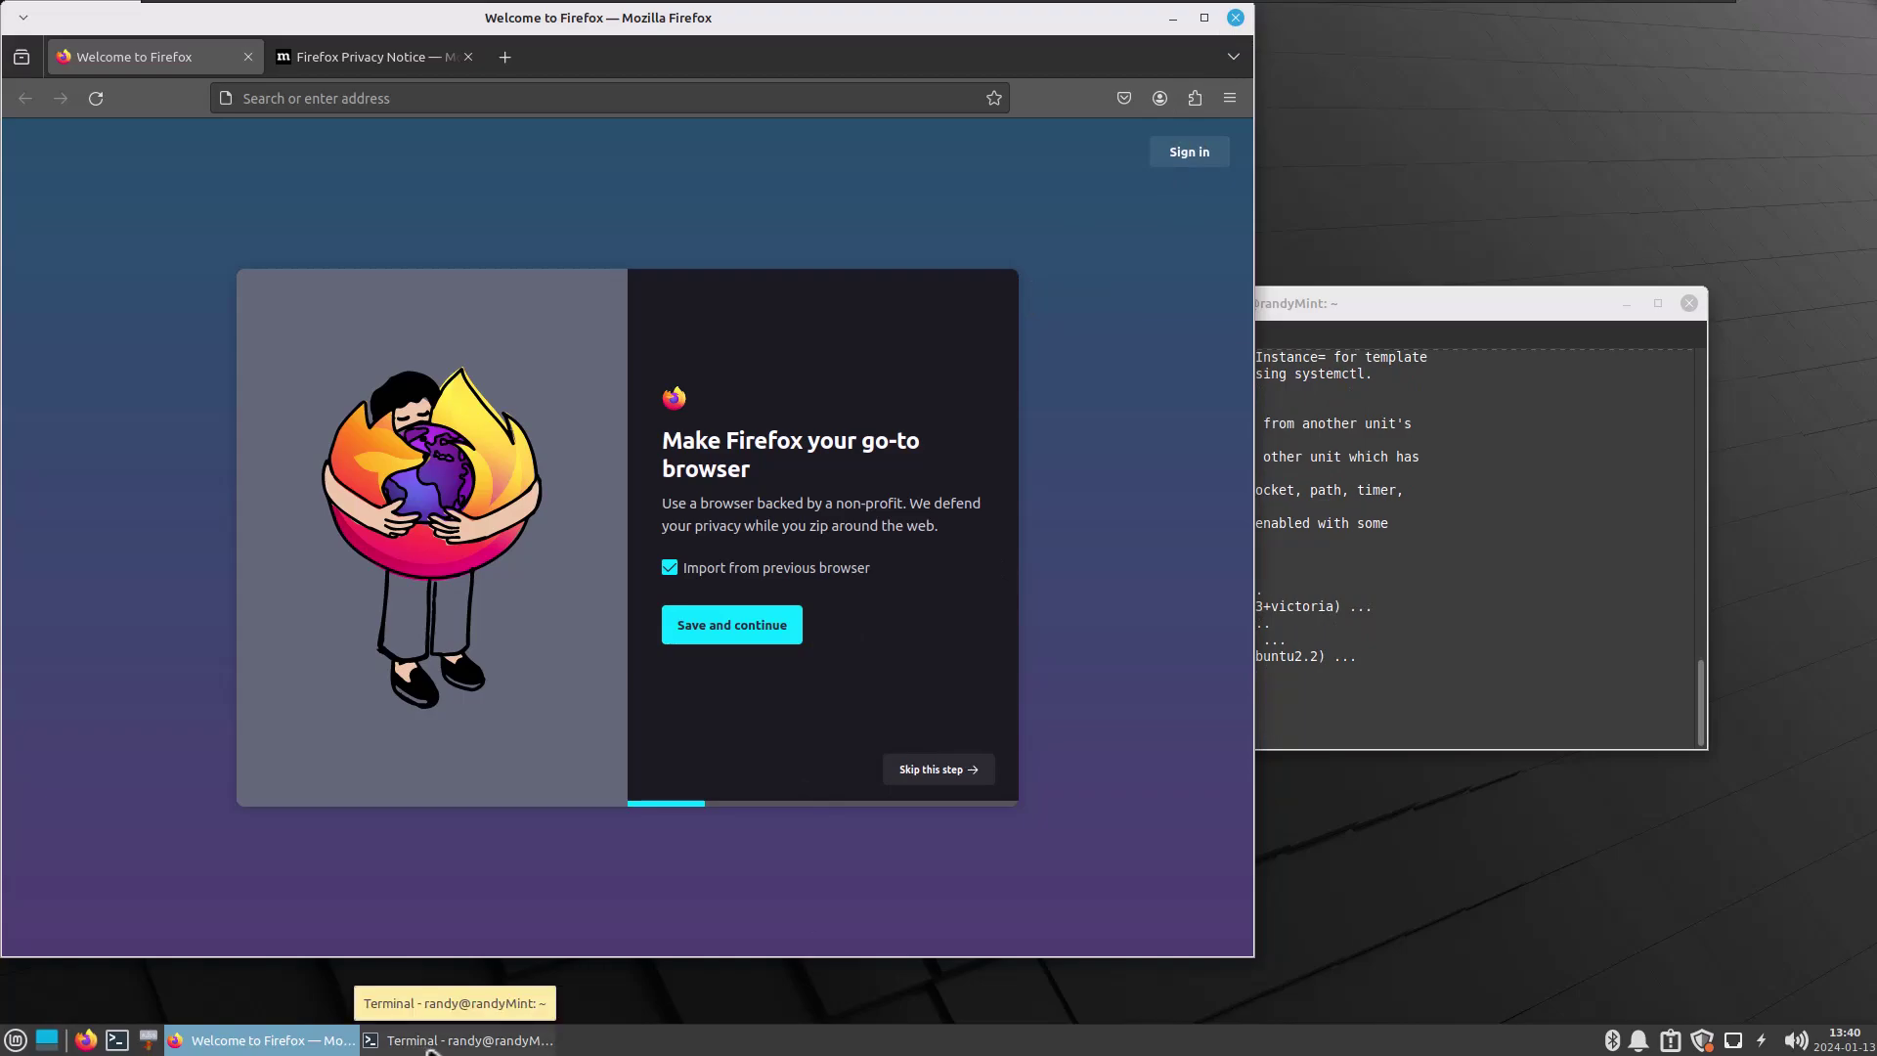
middle_click(293, 1044)
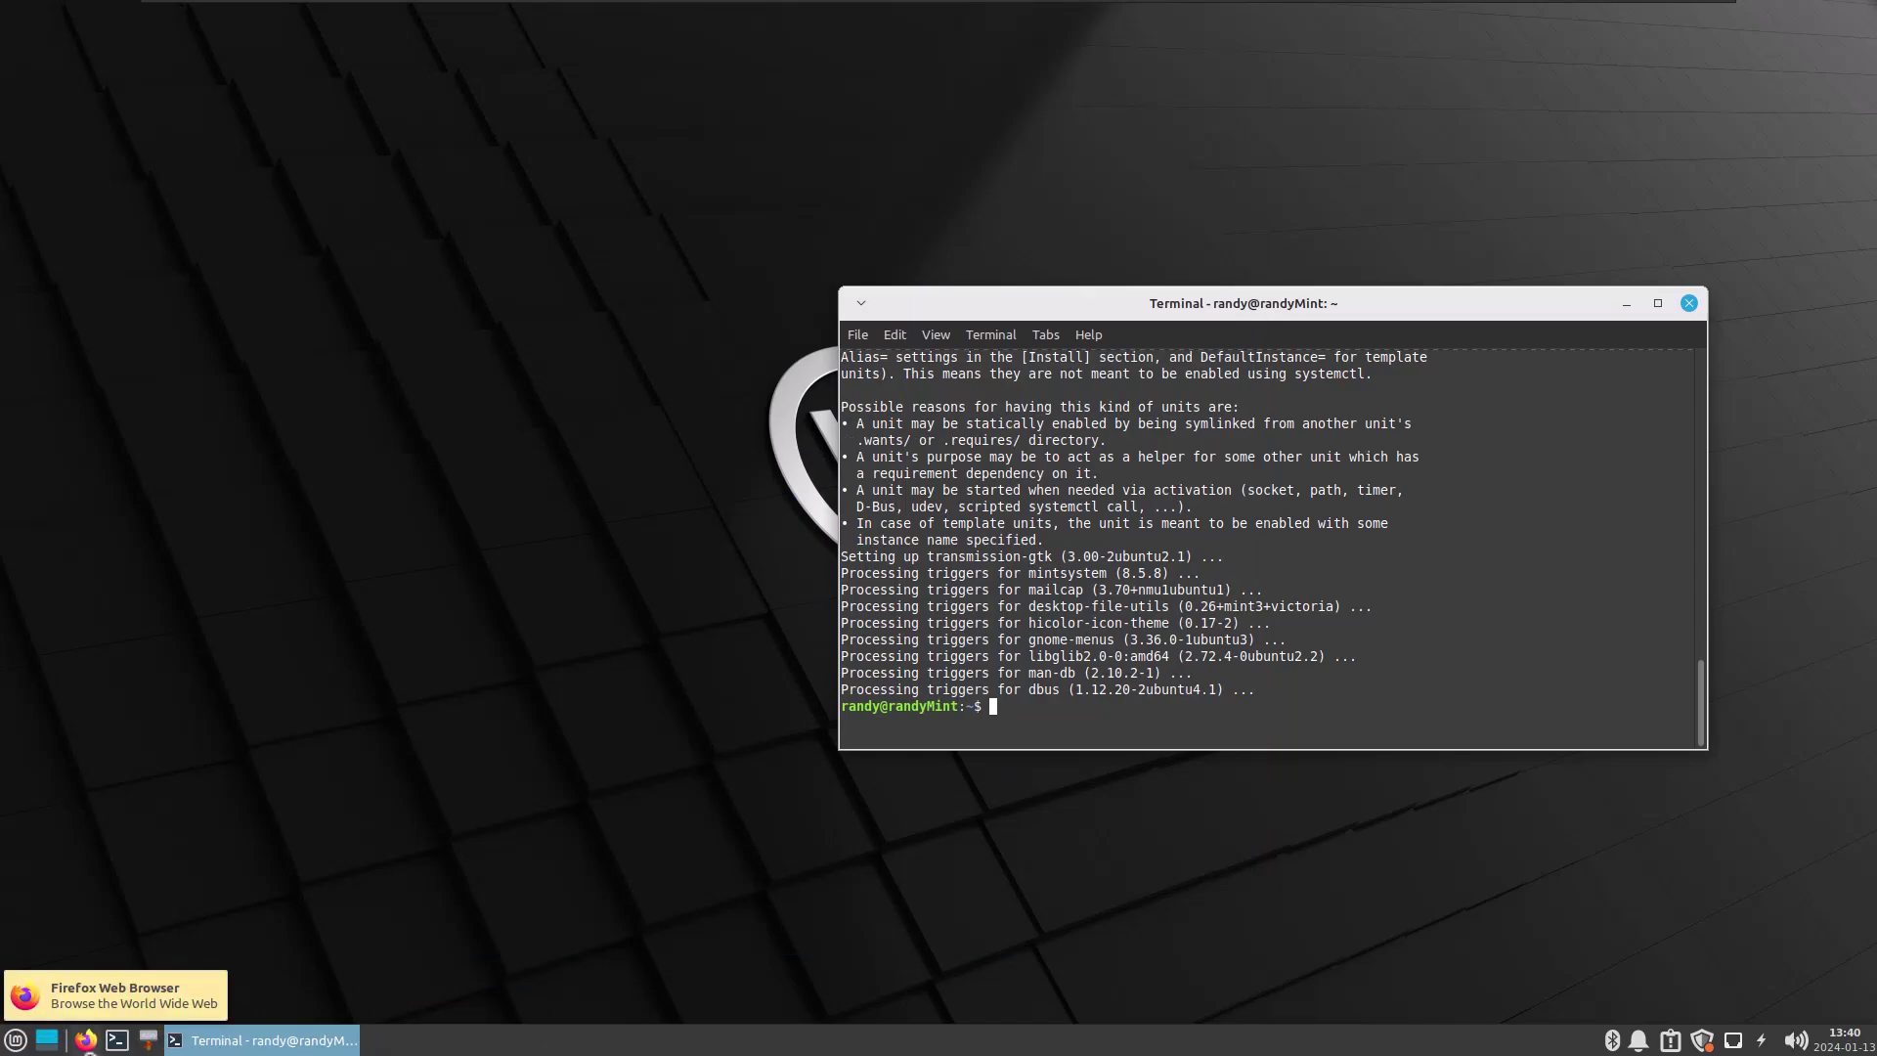
left_click(16, 1040)
left_click(66, 784)
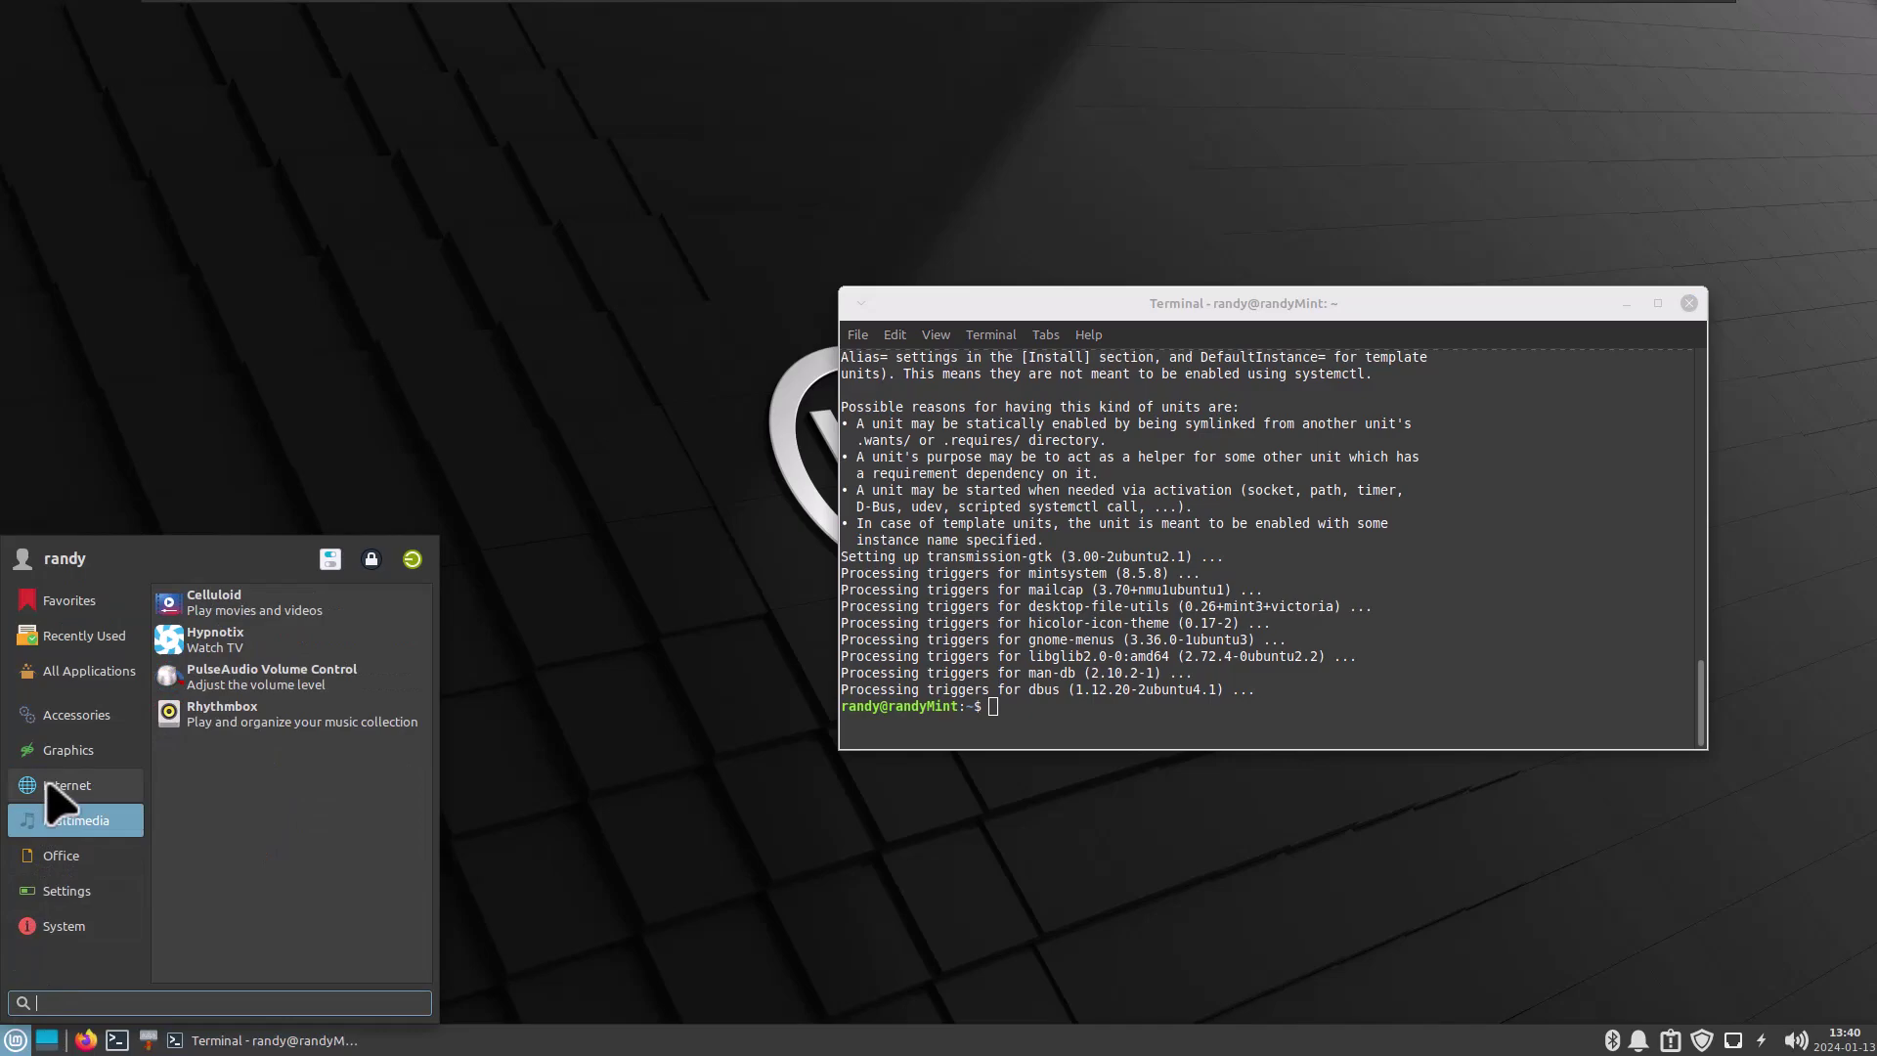
mouse_move(54, 821)
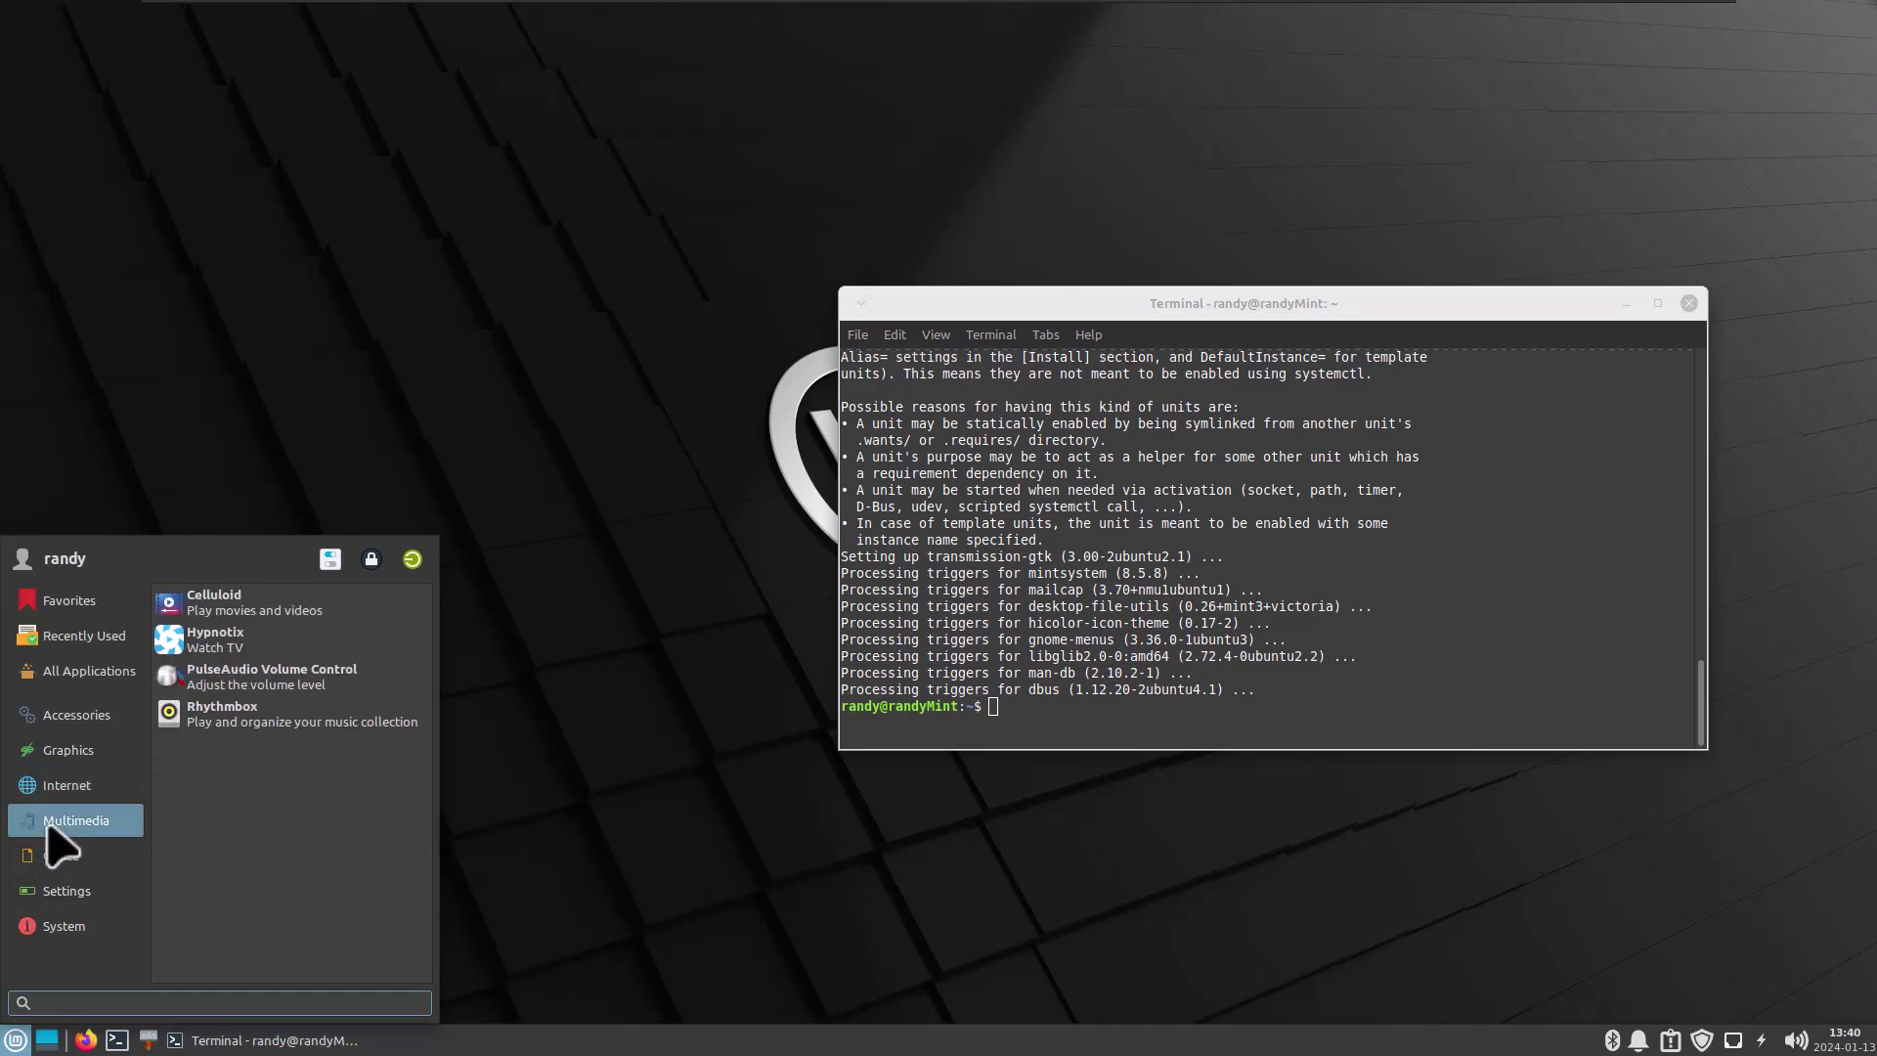
left_click(217, 643)
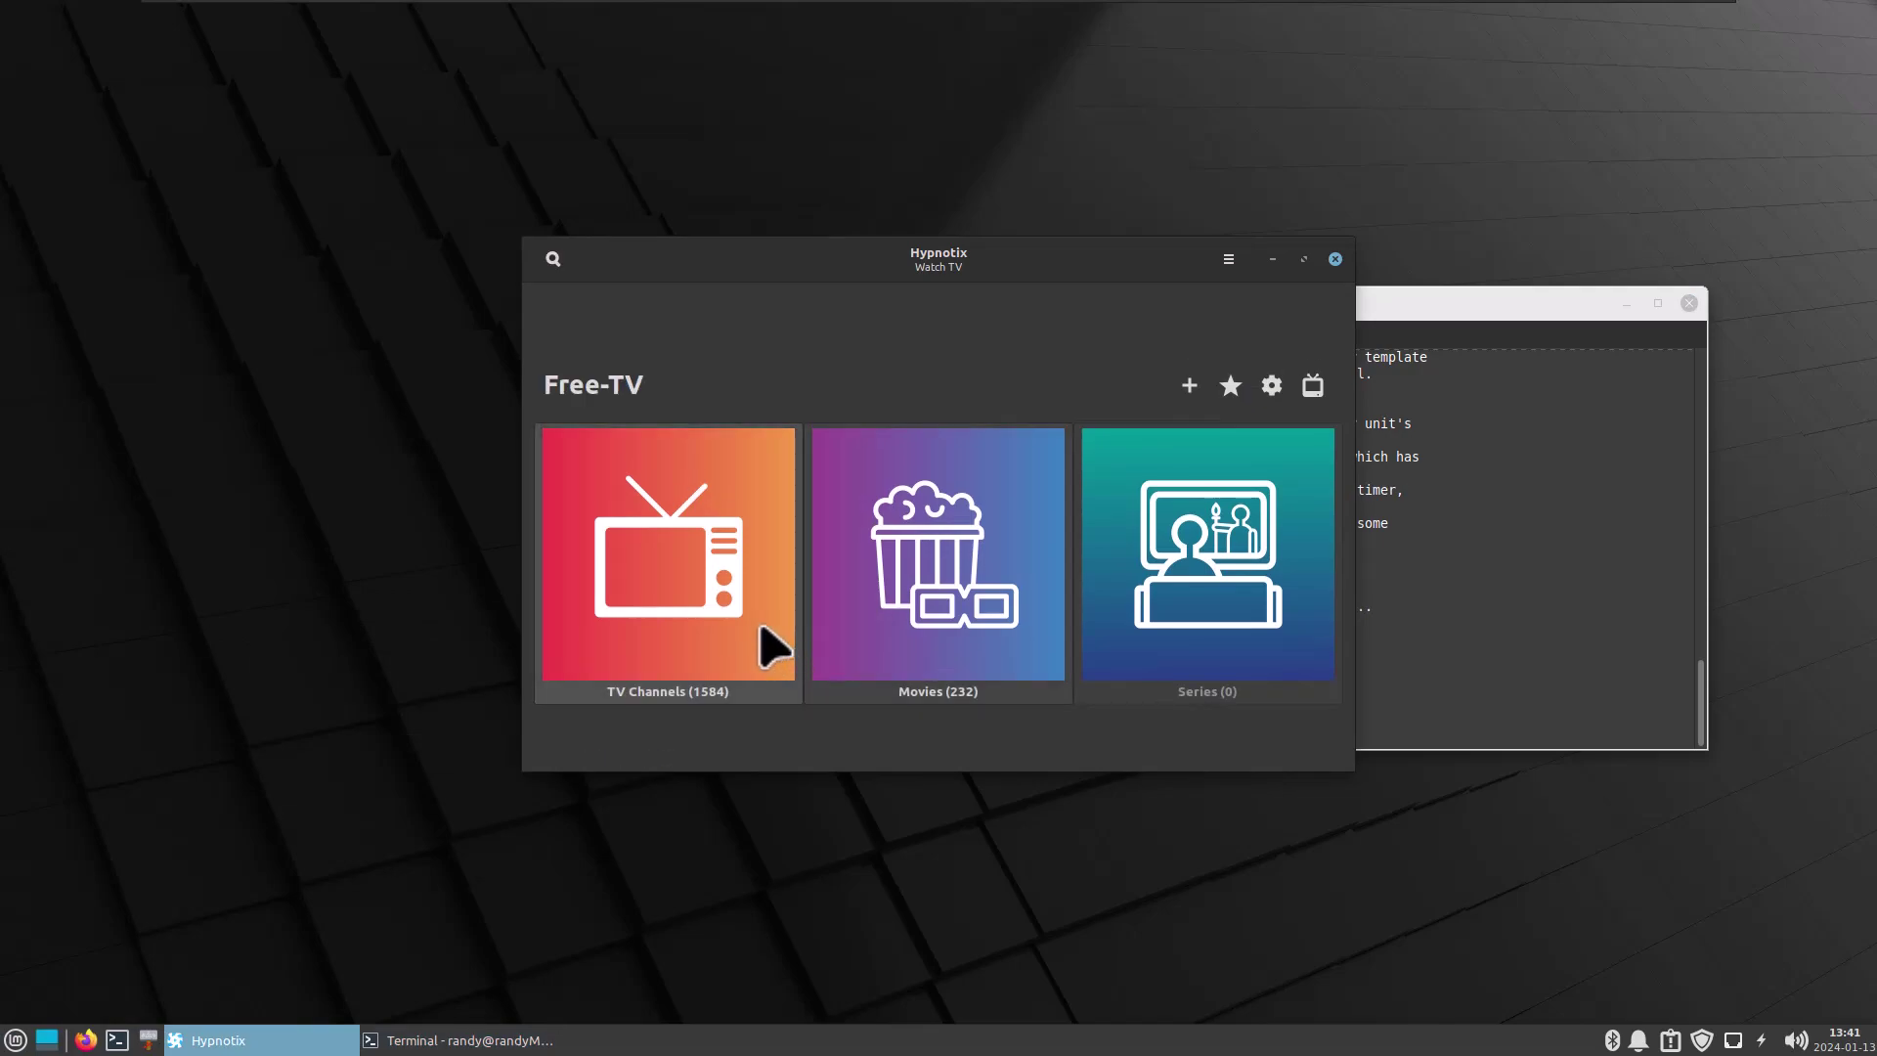
left_click(684, 576)
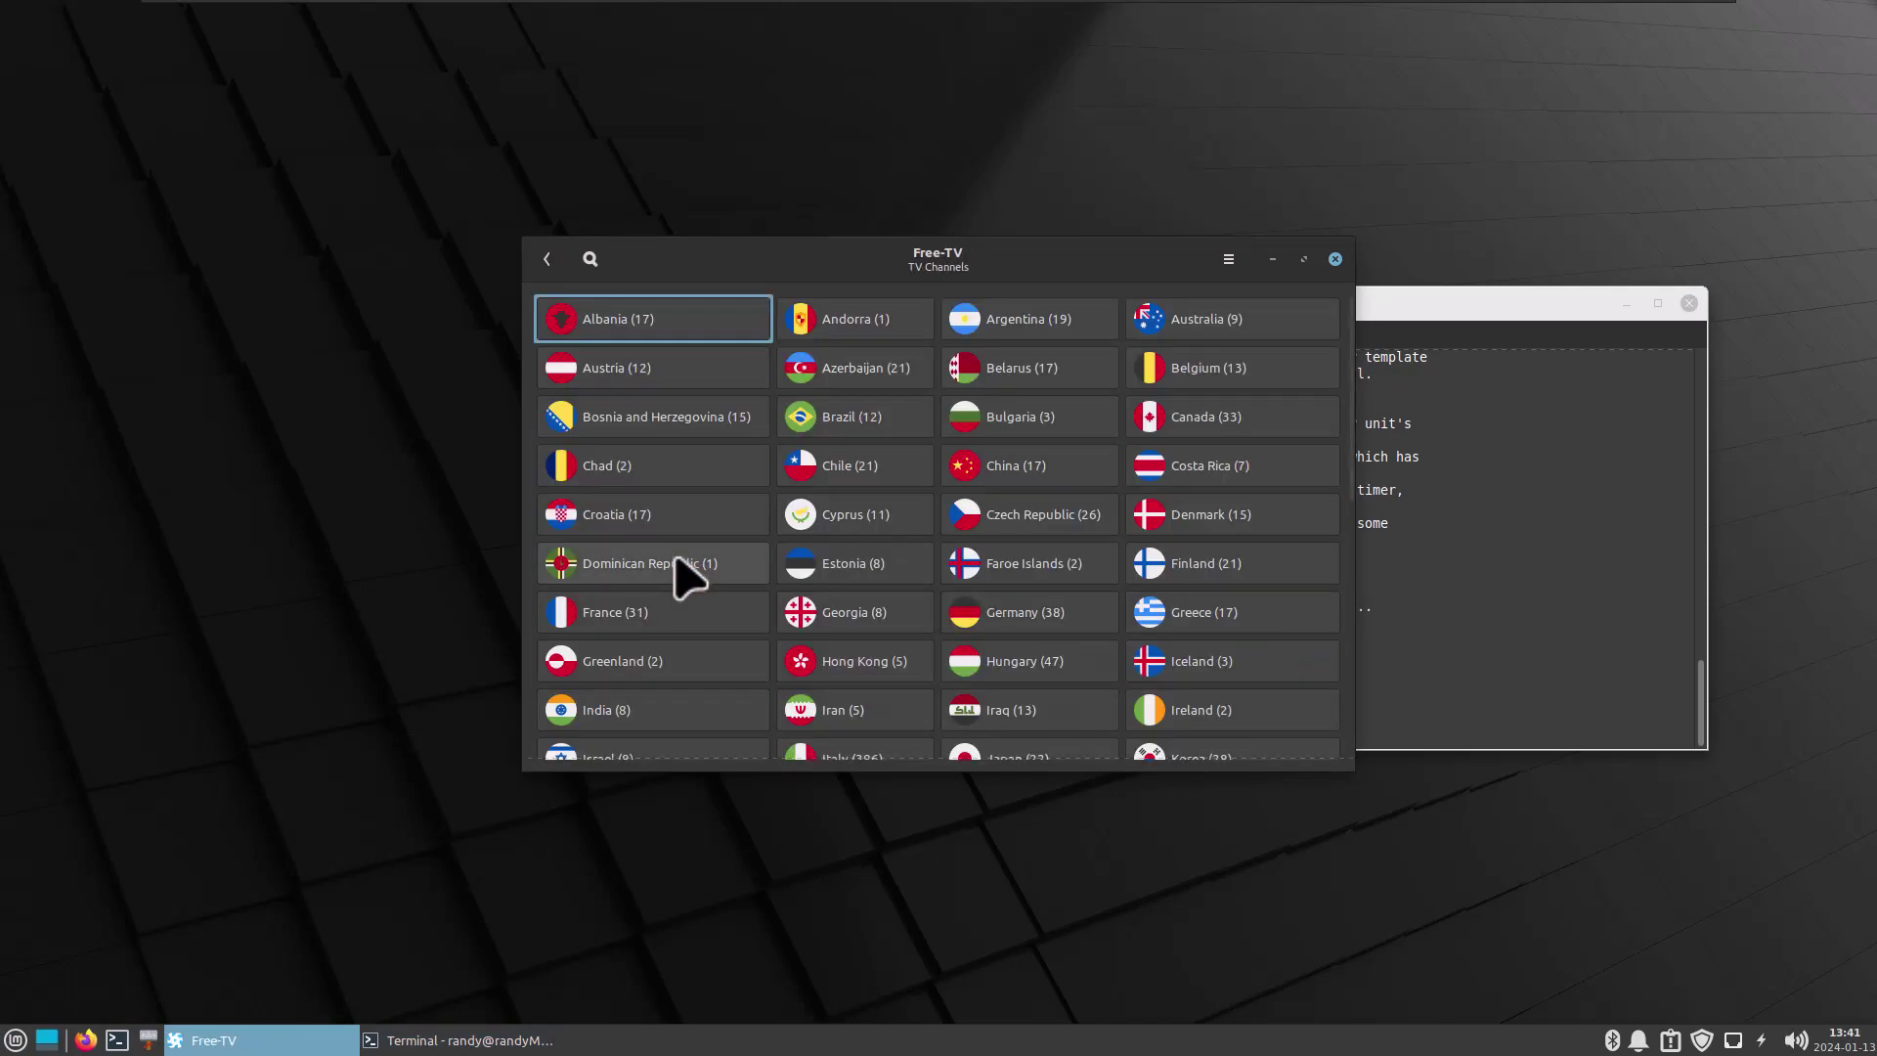
scroll(1041, 672, "down", 5)
scroll(1056, 703, "down", 5)
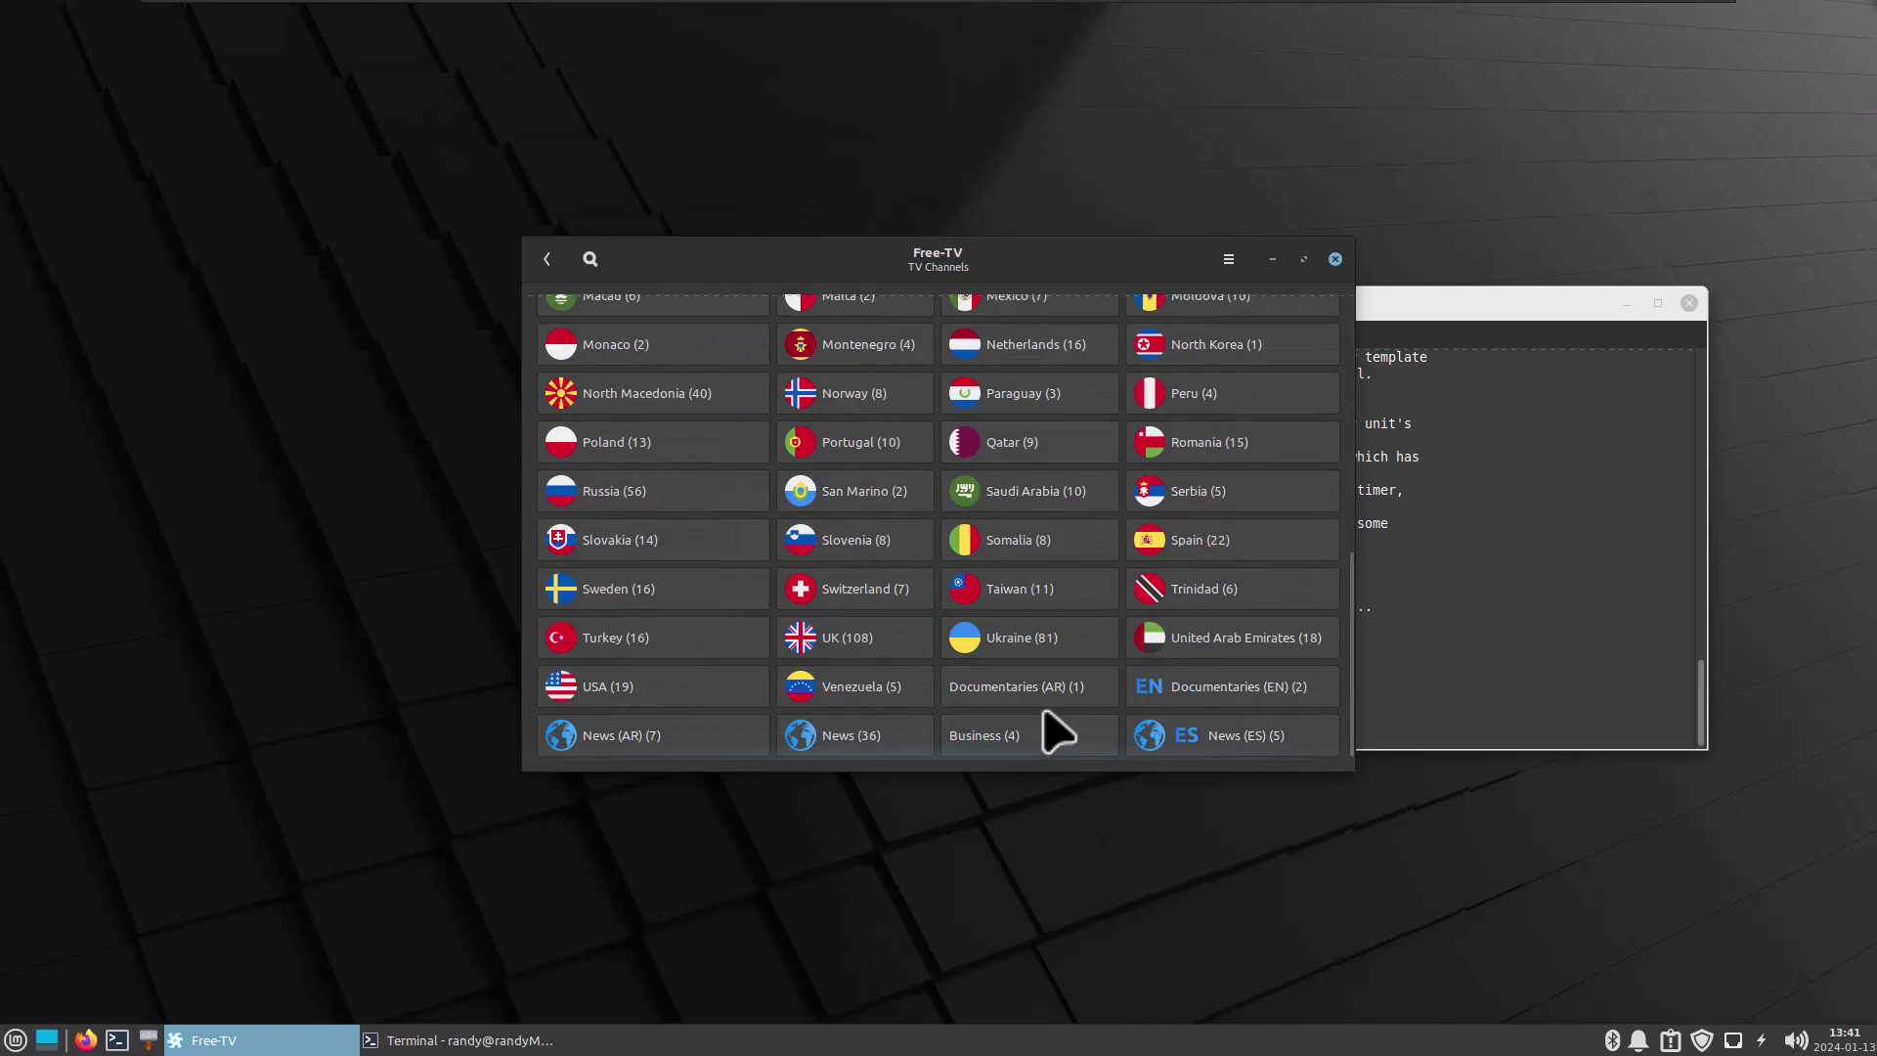
left_click(592, 696)
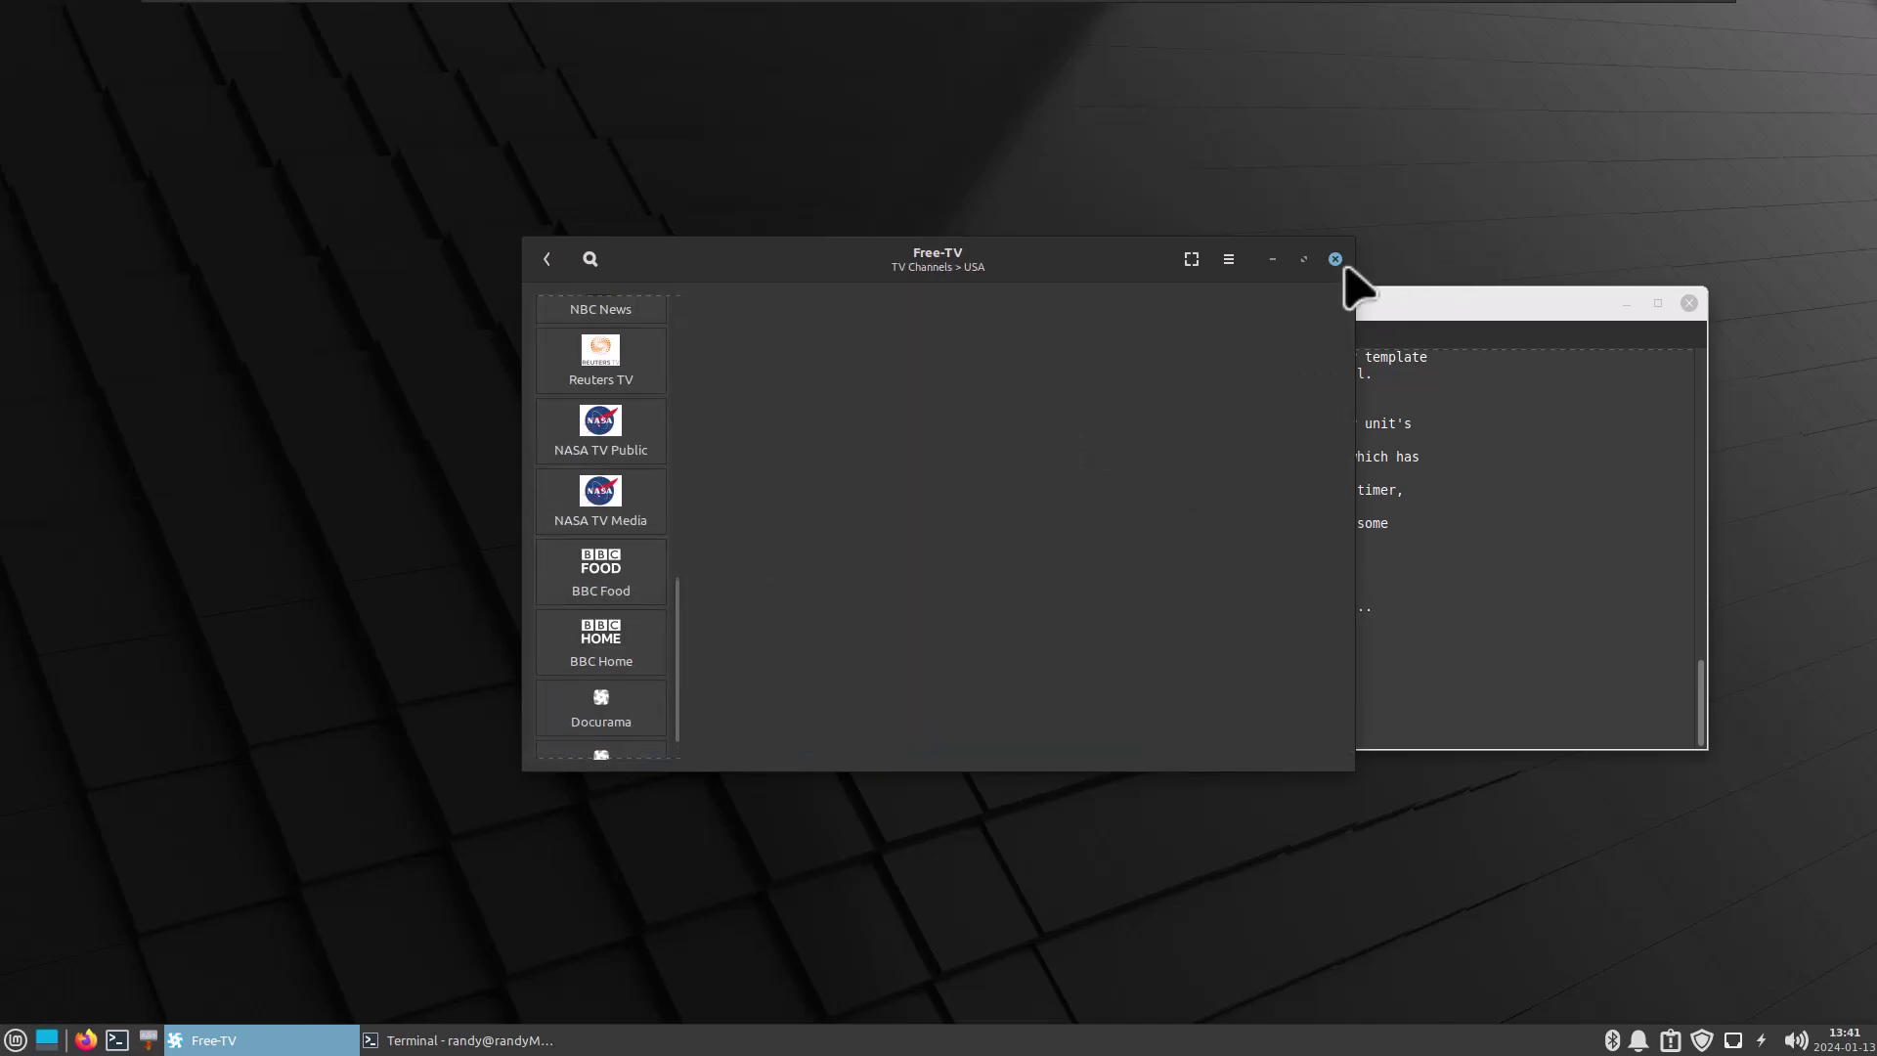
left_click(1334, 259)
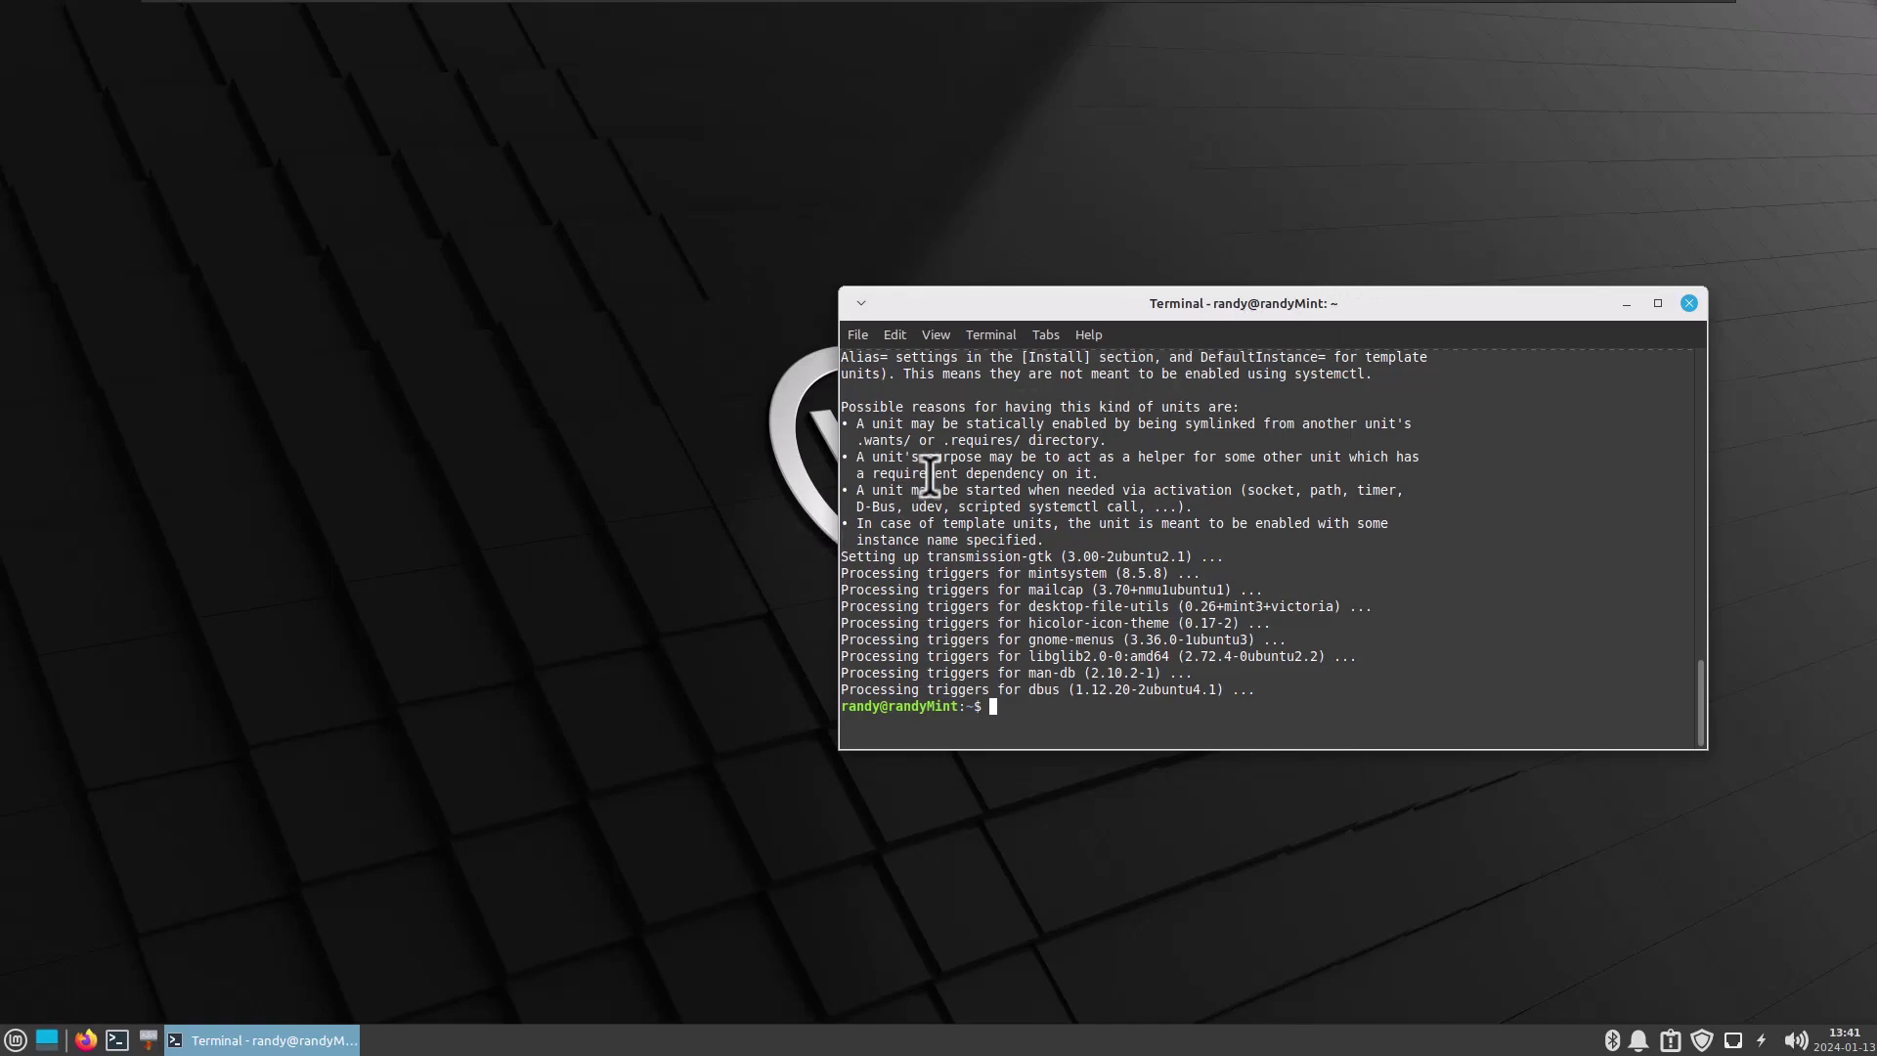
left_click(14, 1039)
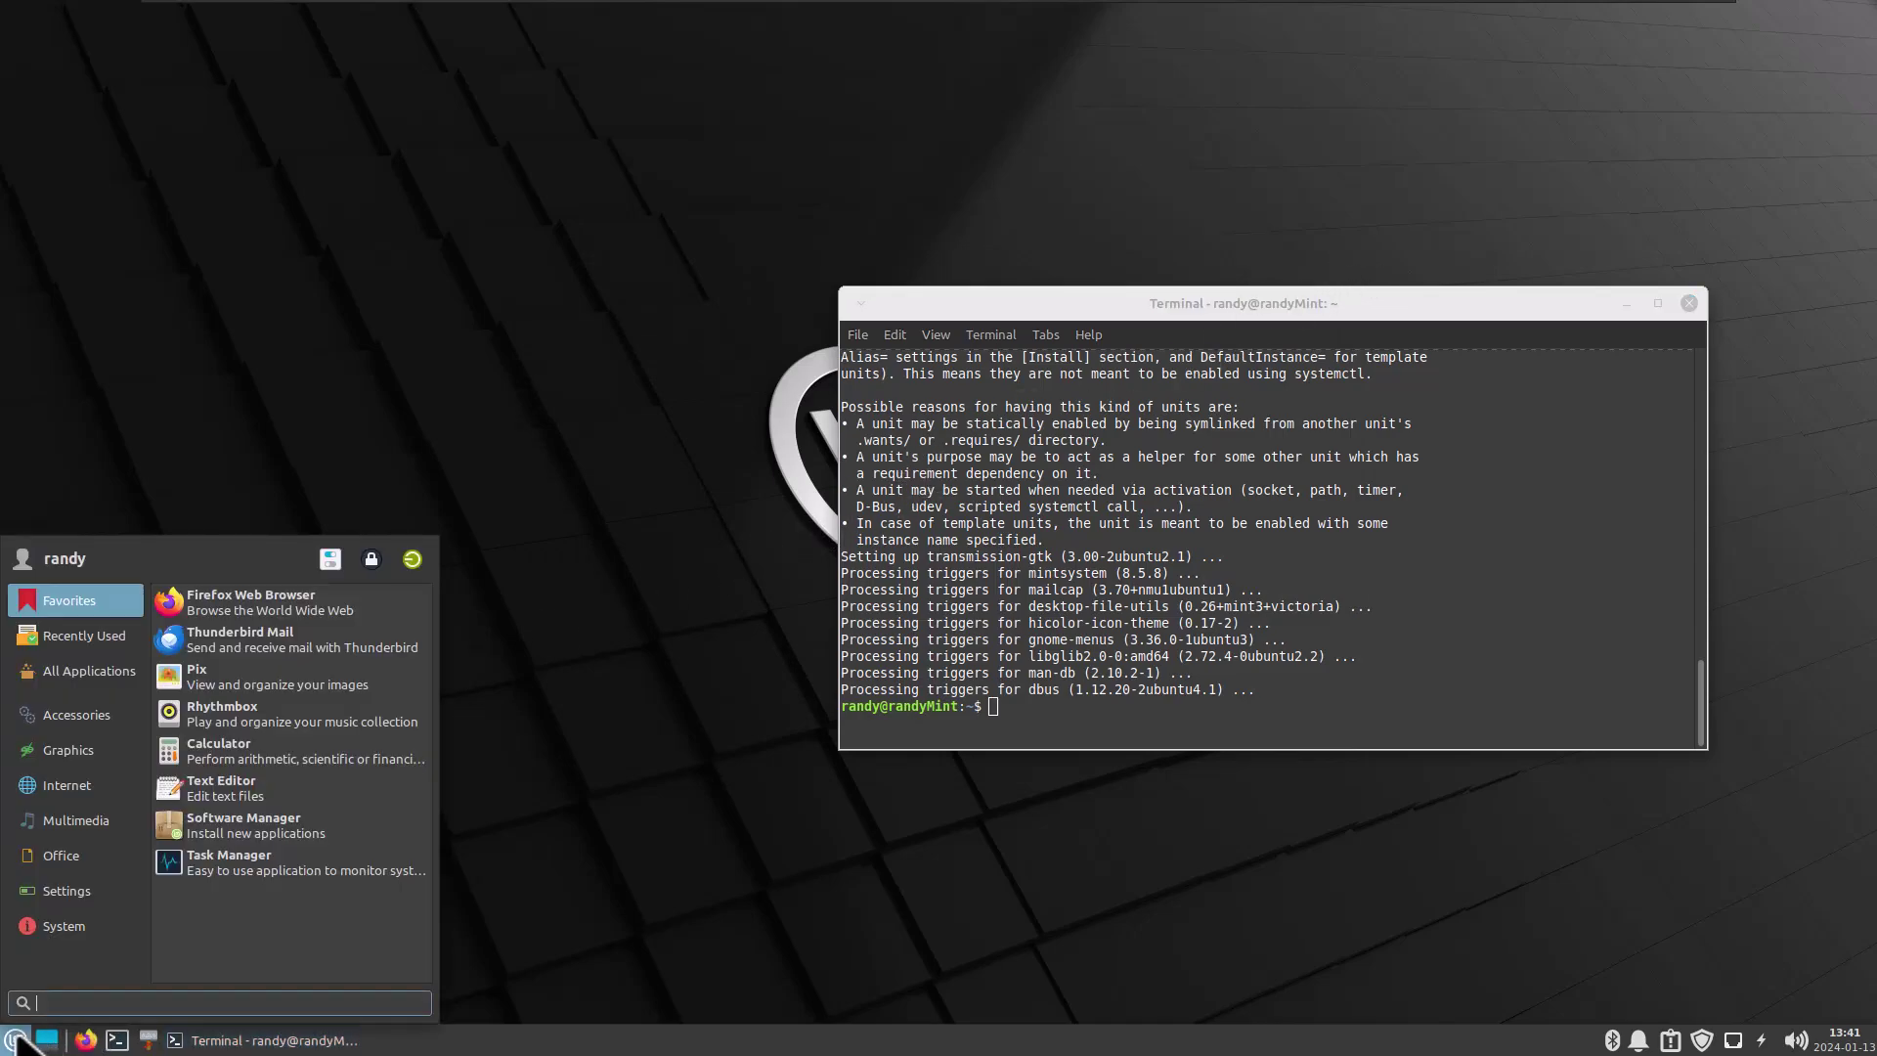
mouse_move(78, 819)
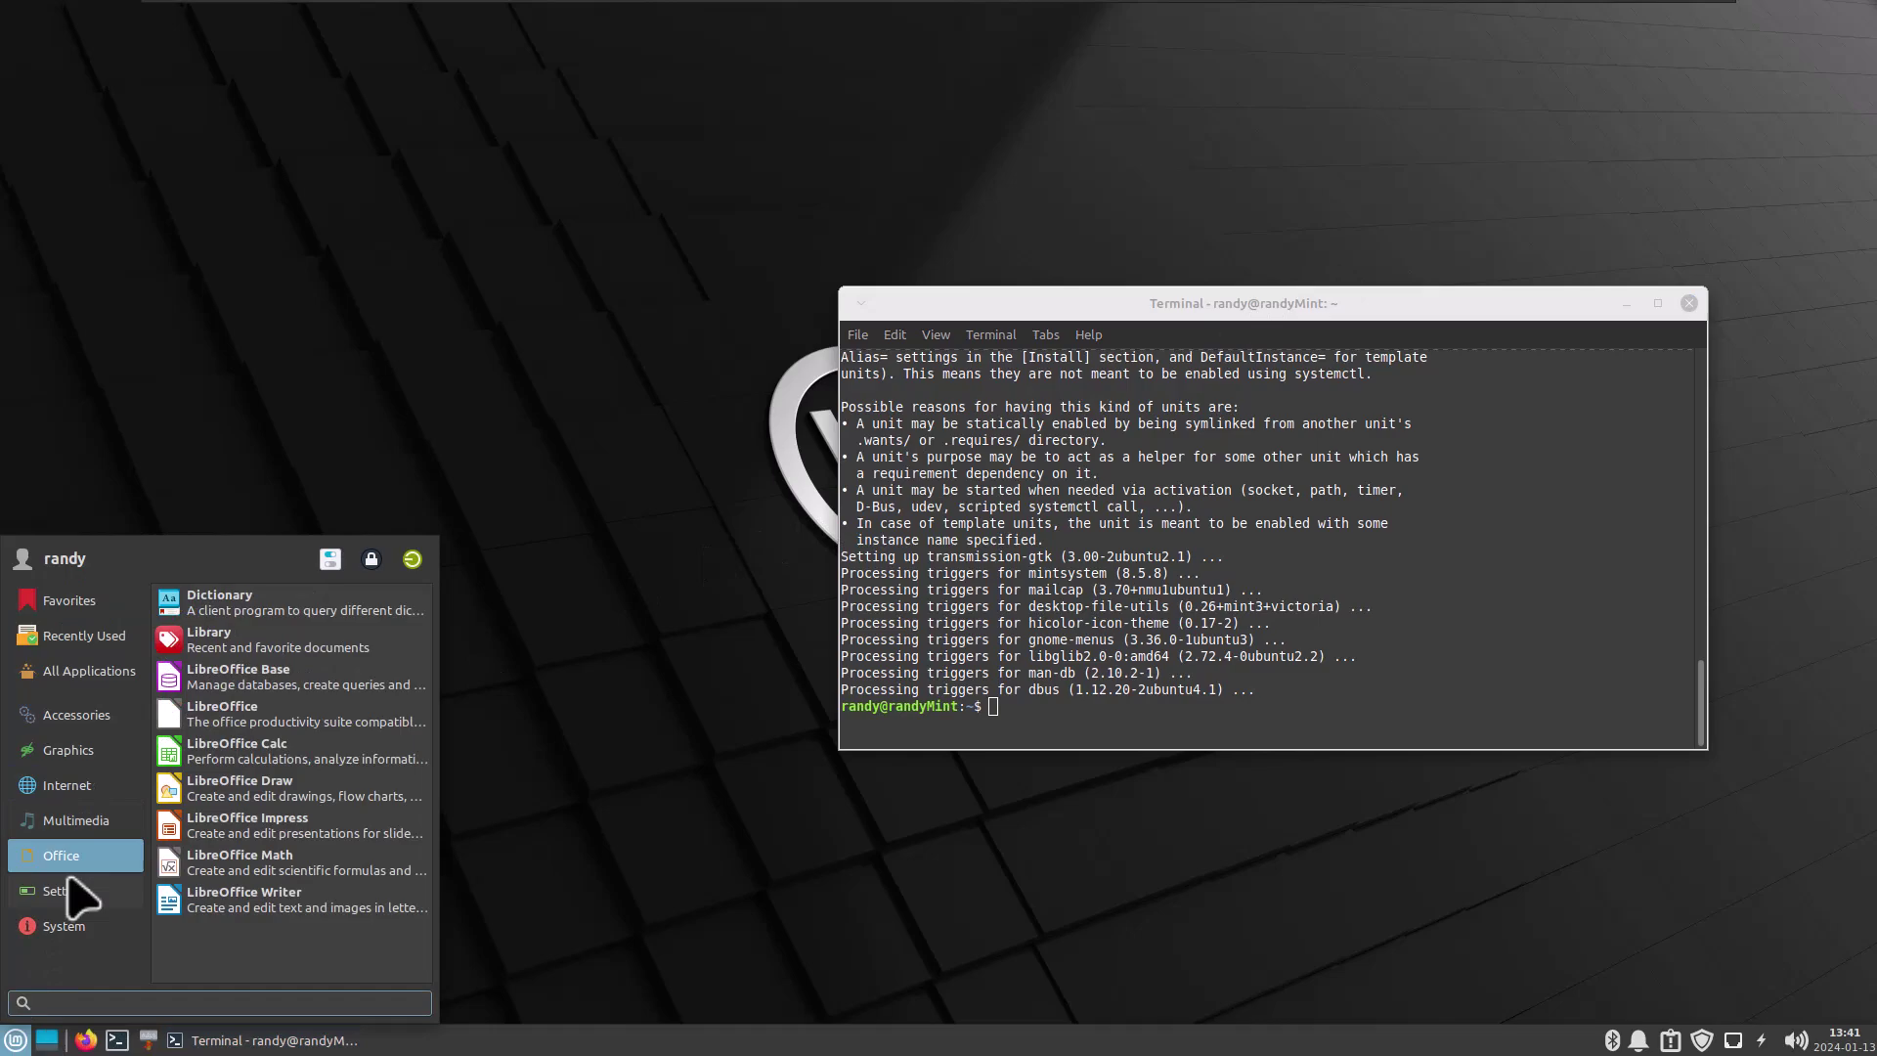
mouse_move(66, 788)
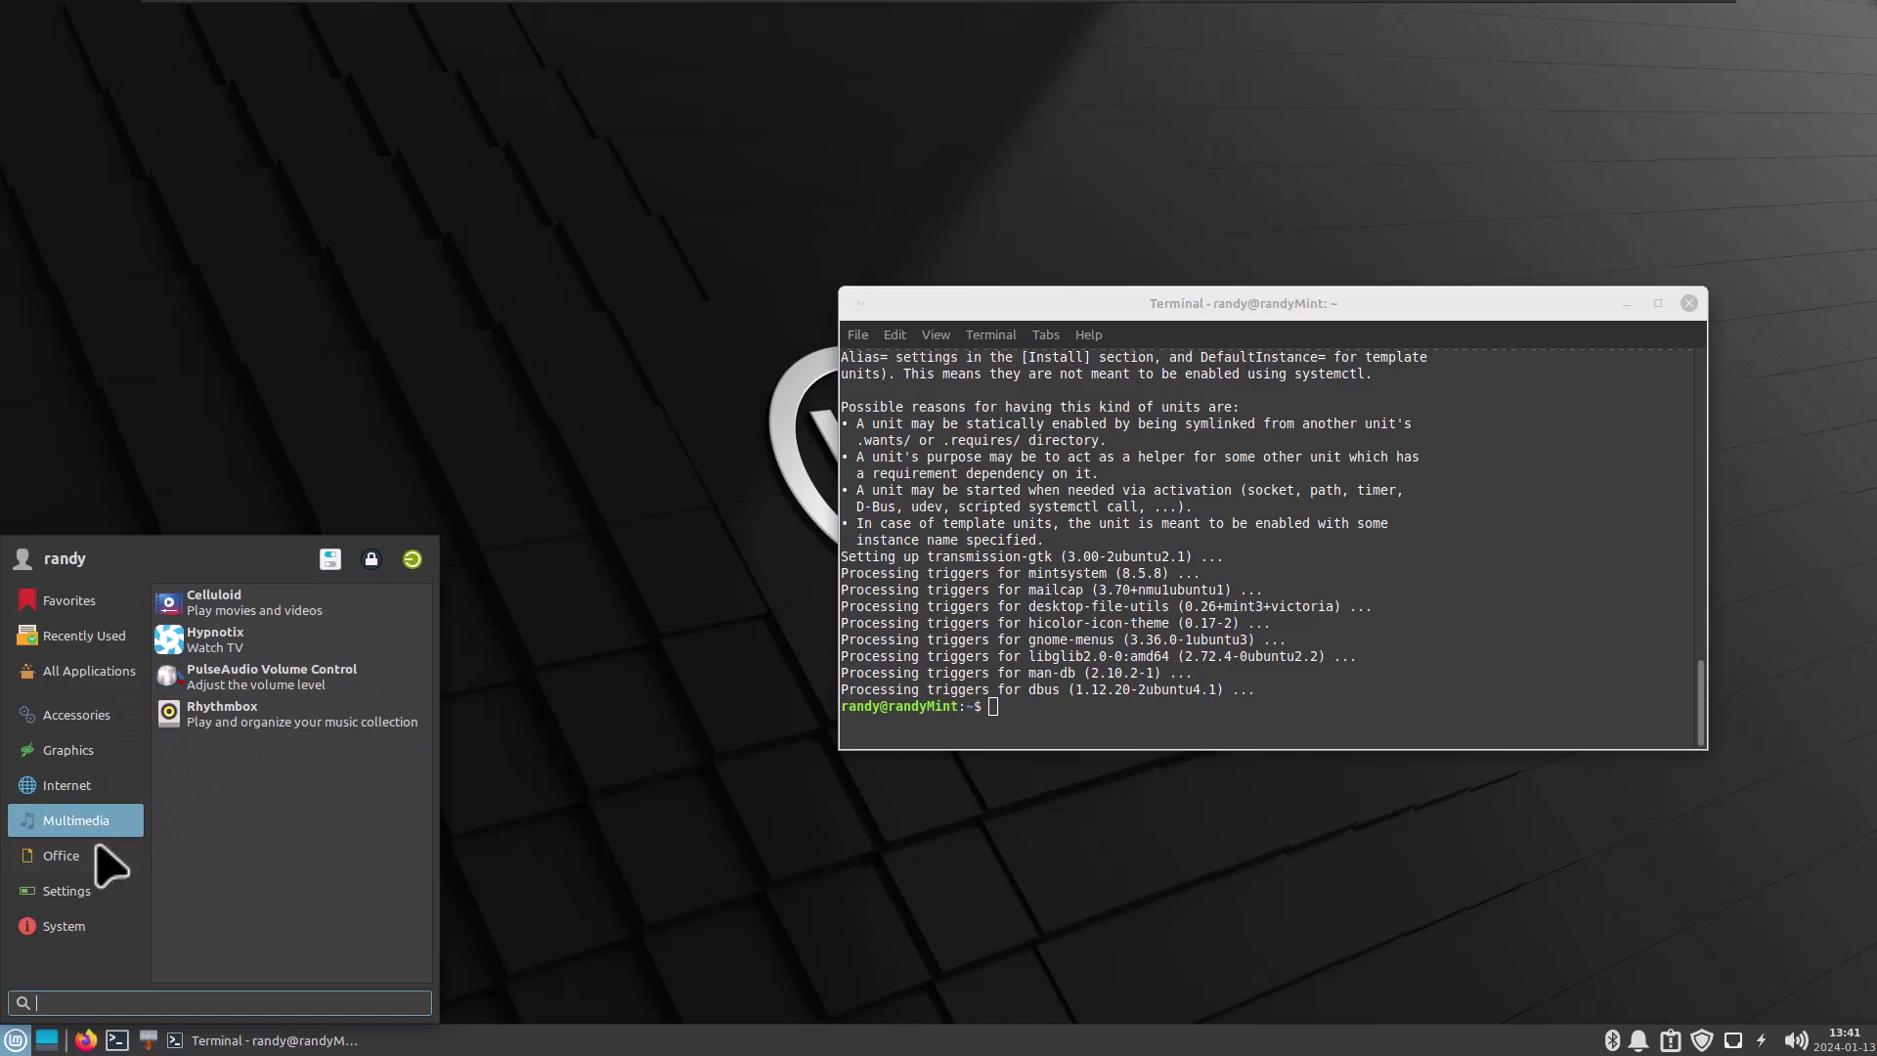
mouse_move(104, 866)
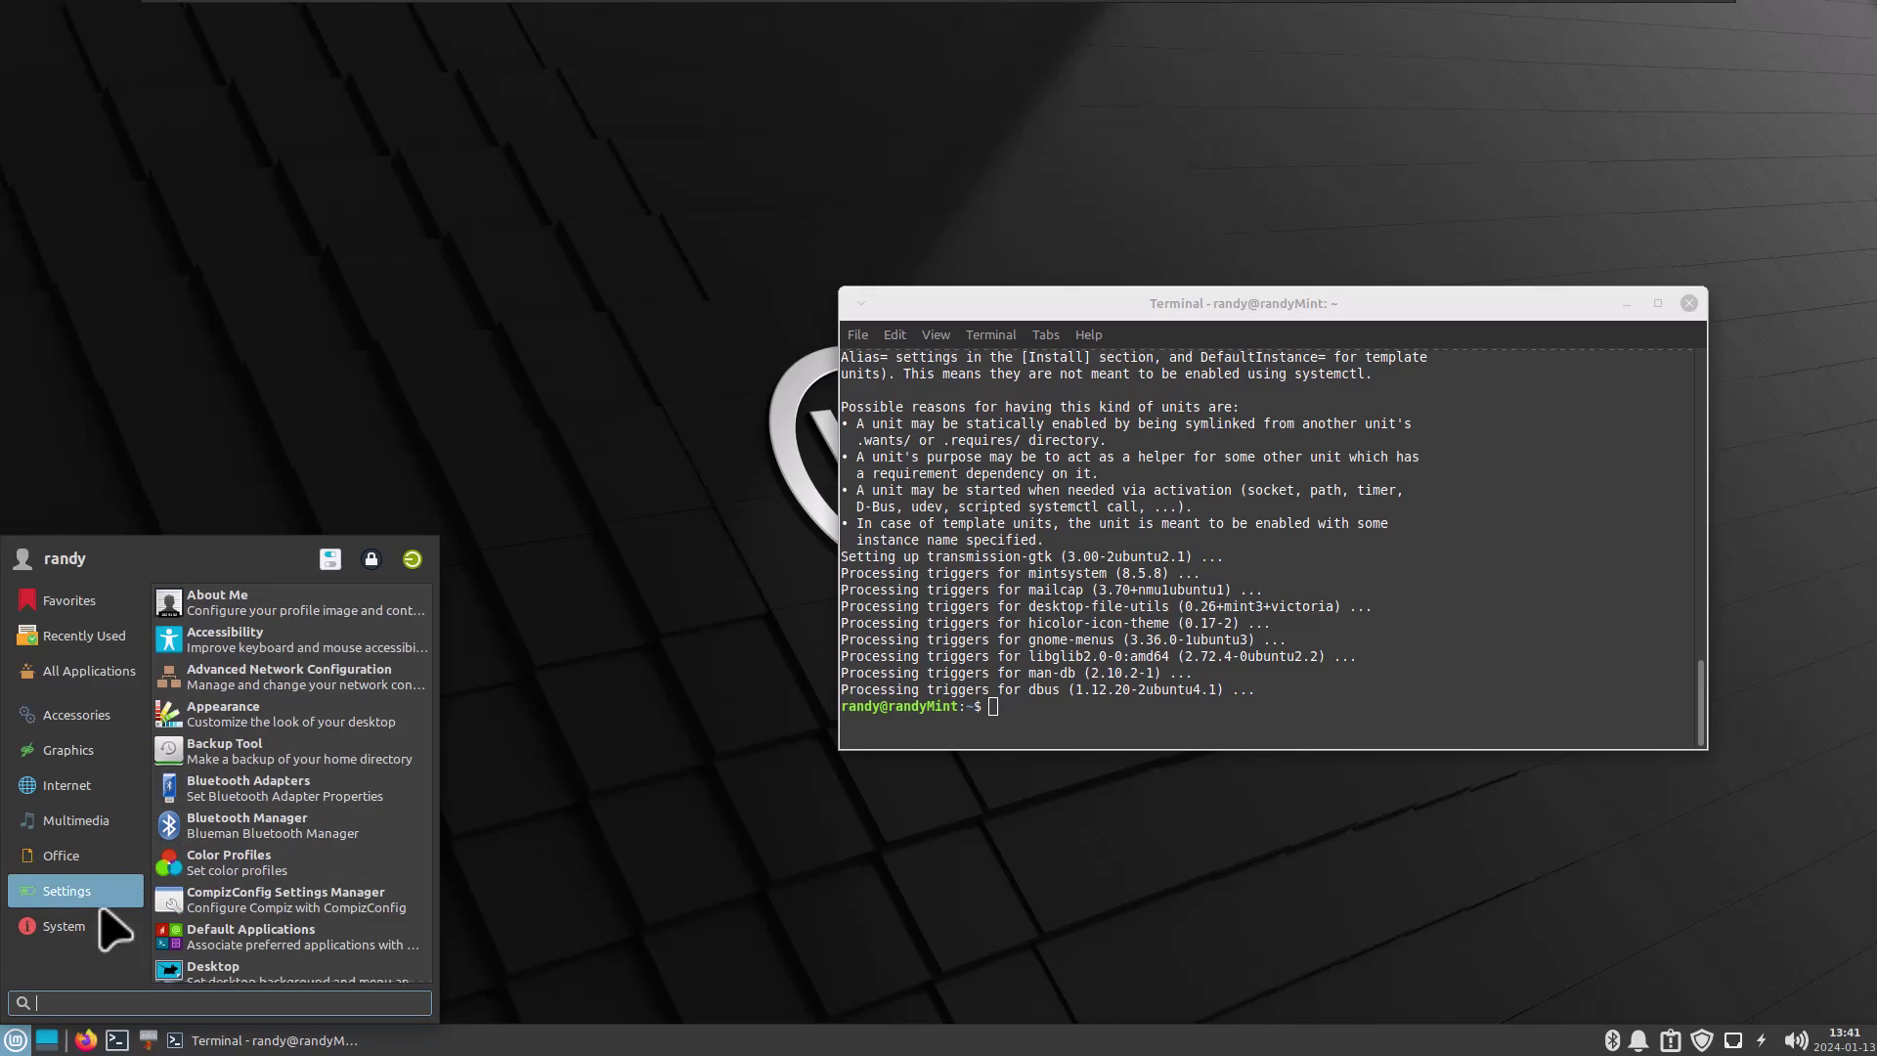
mouse_move(94, 934)
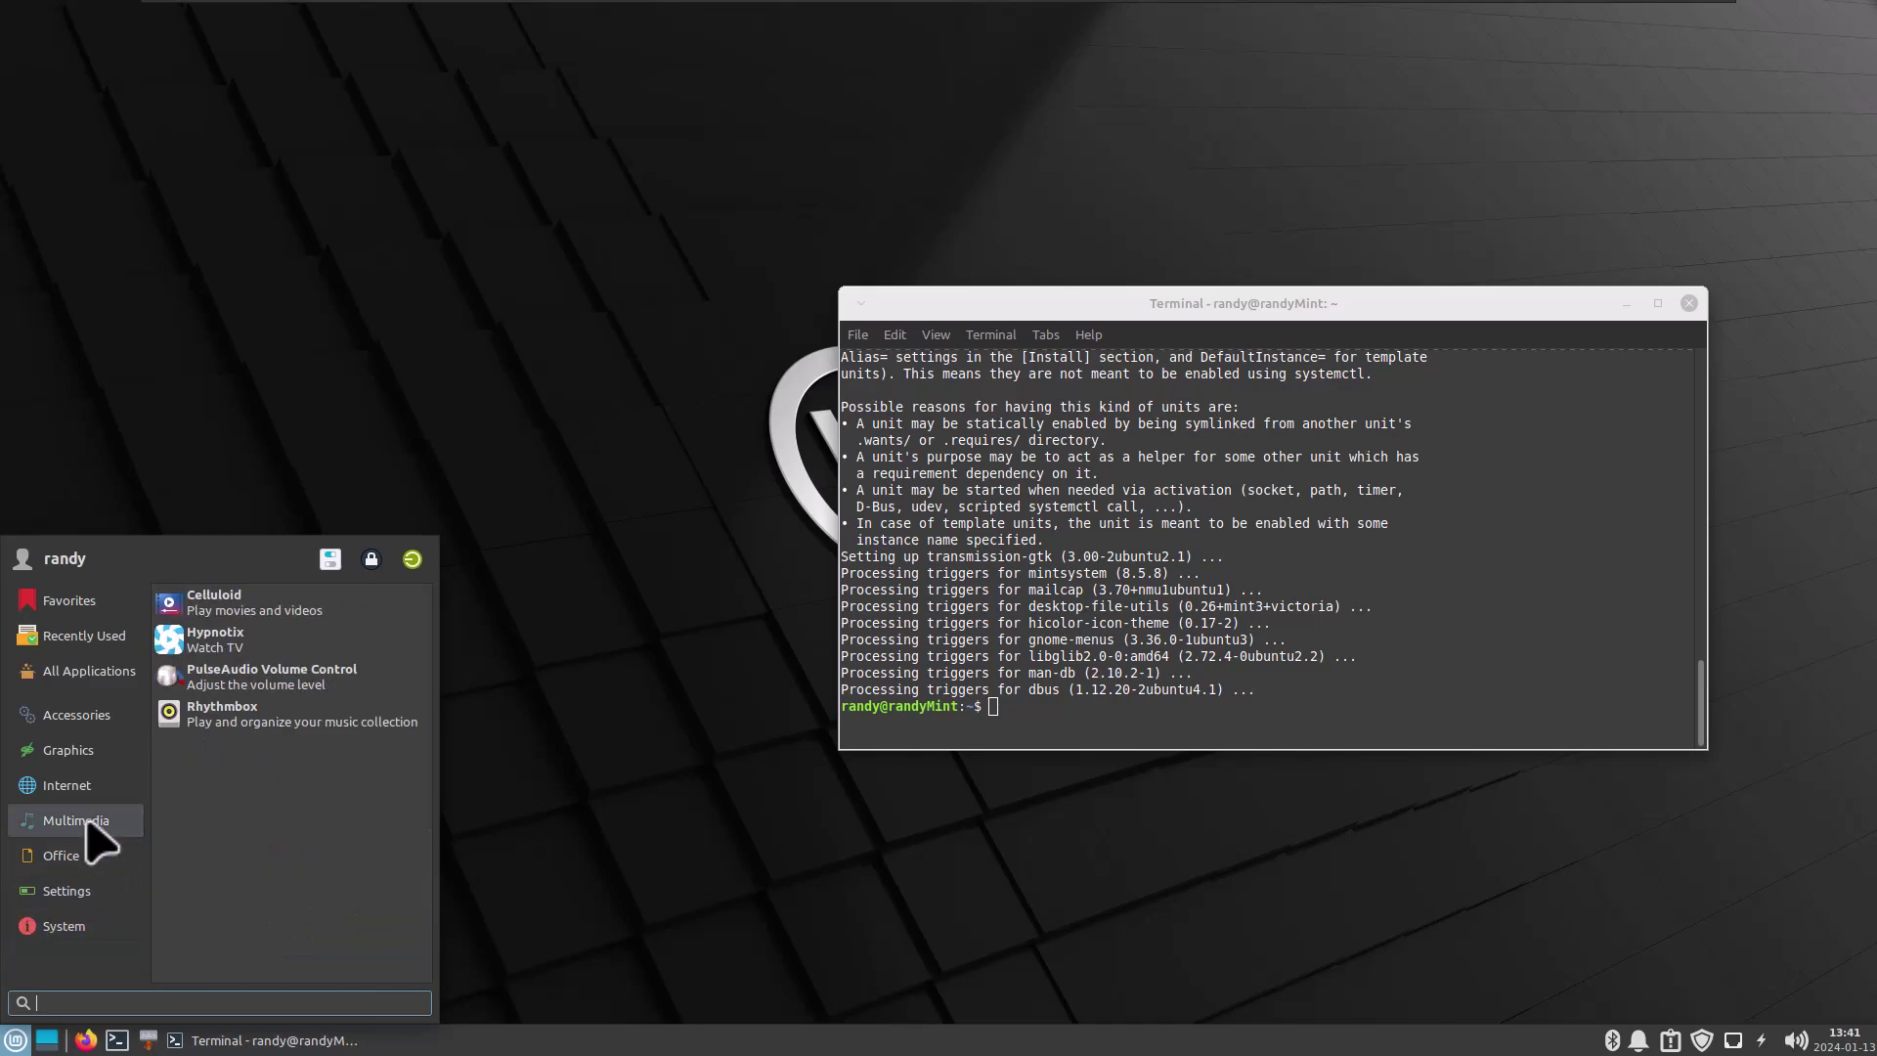
mouse_move(85, 721)
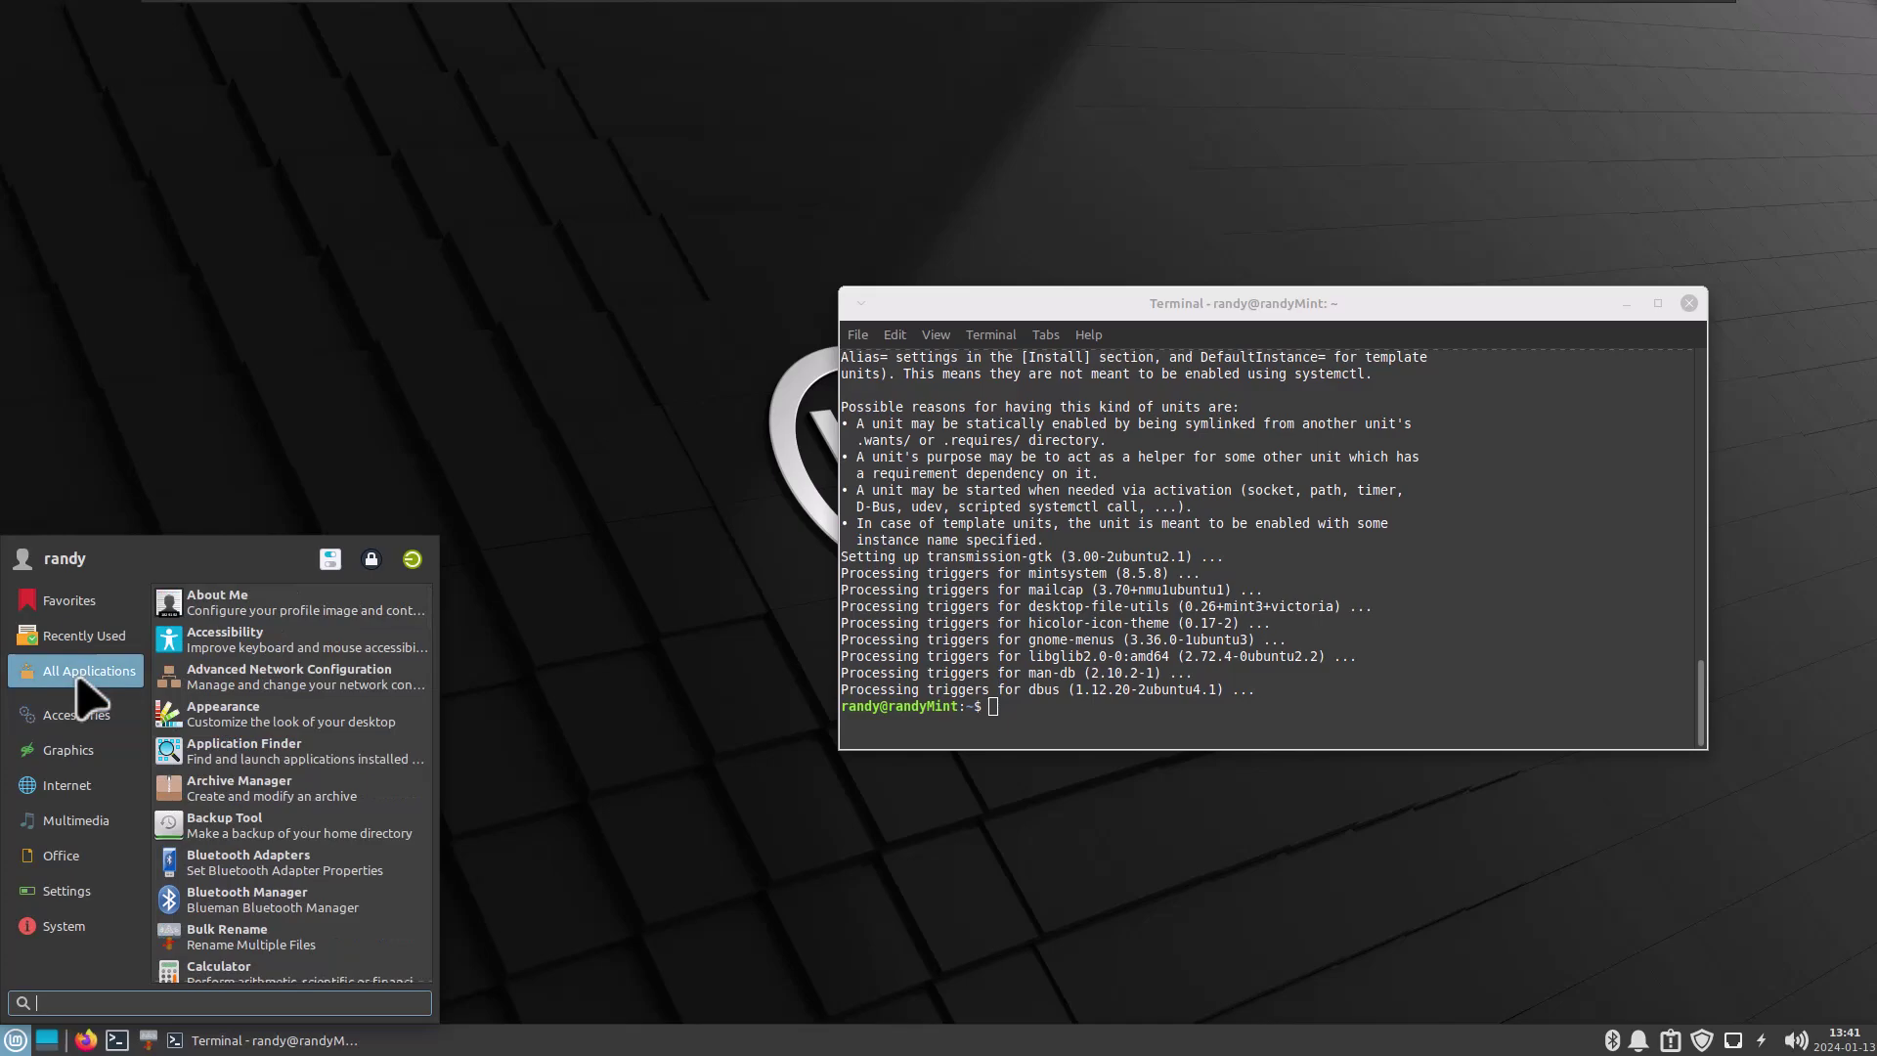
left_click(93, 635)
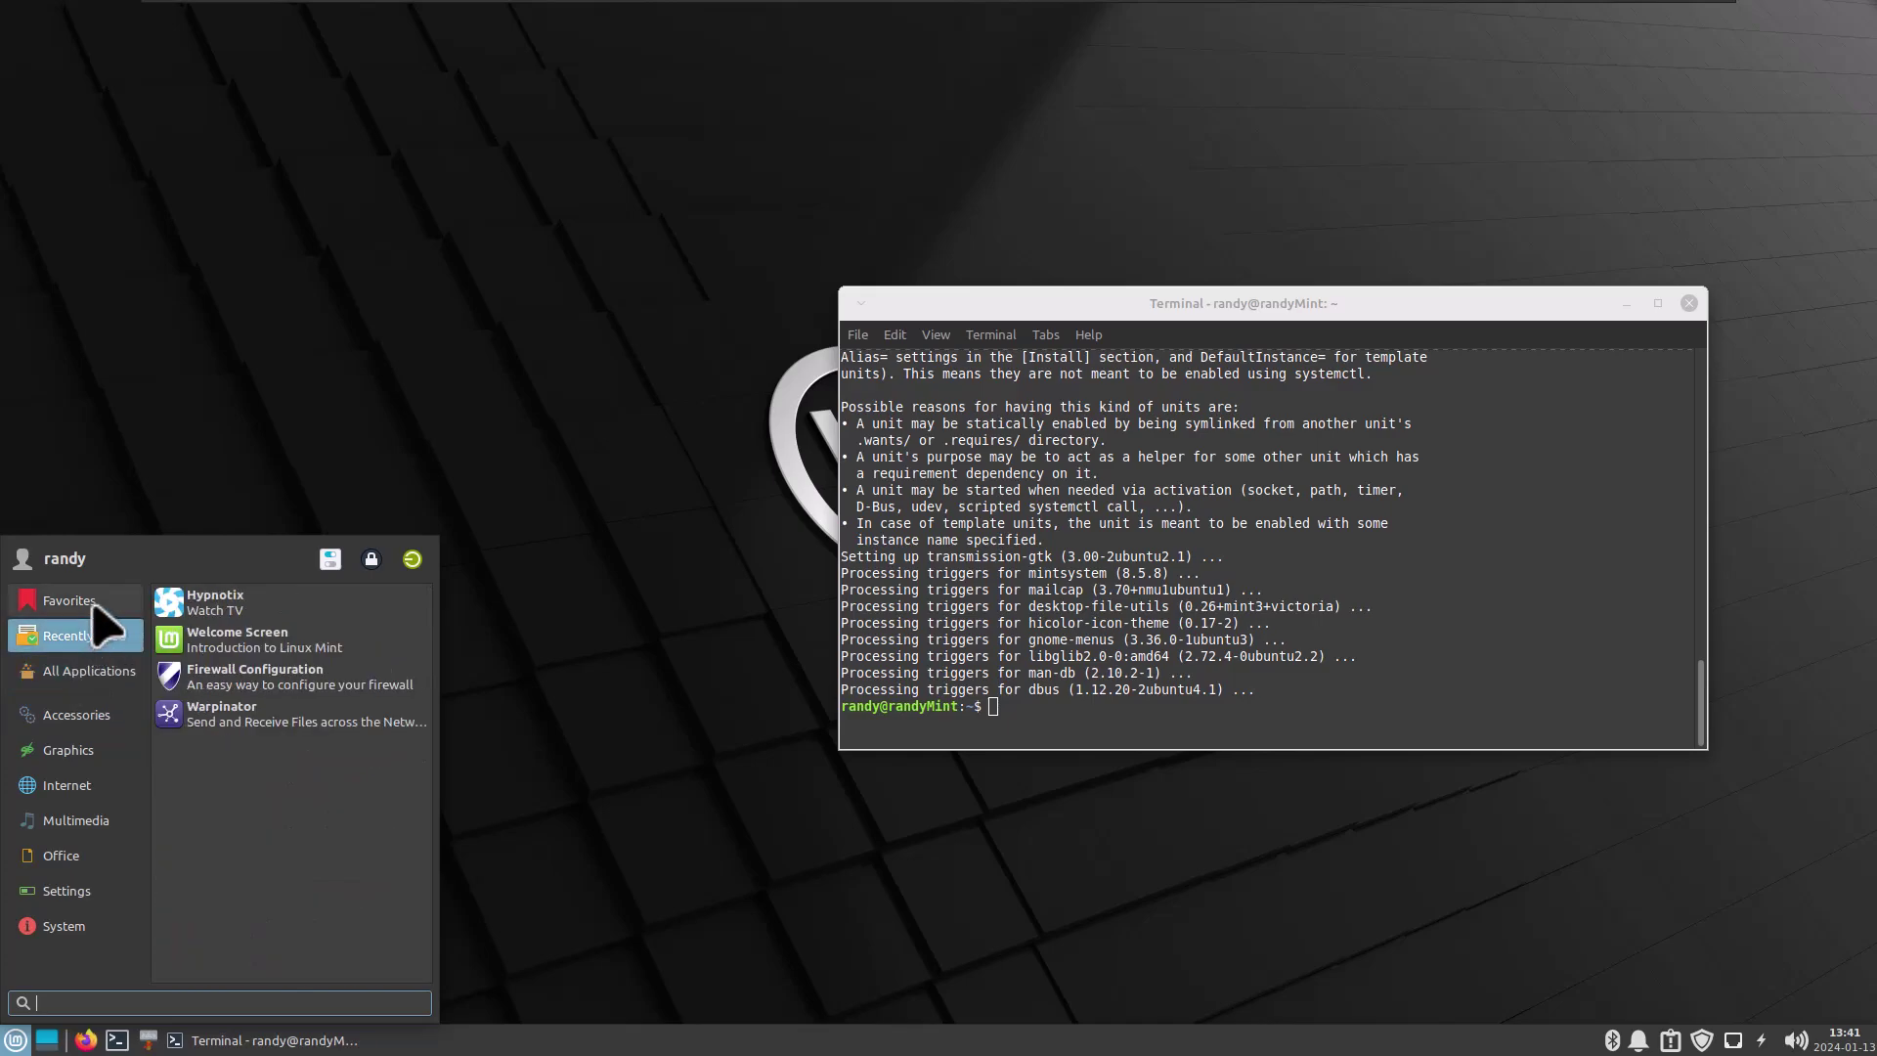
left_click(94, 599)
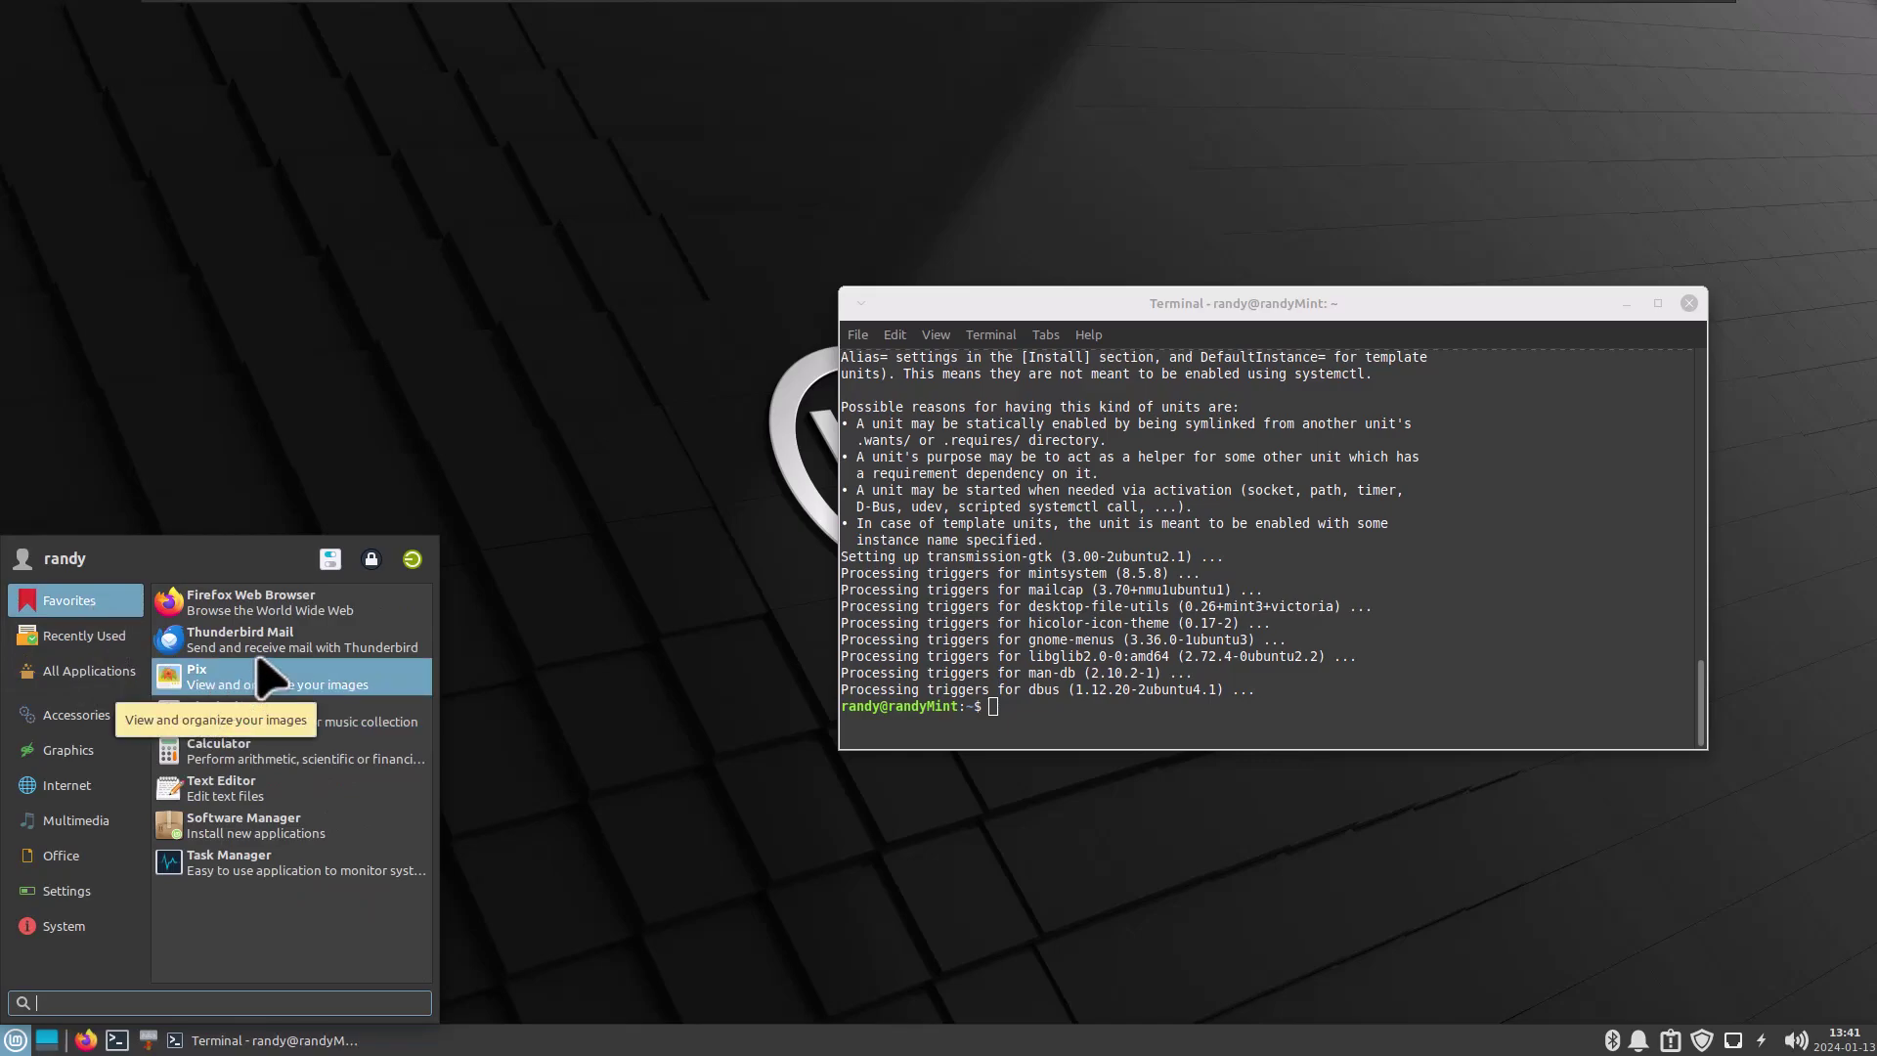
Set Xfce Screenshot to 'Select a region', confirm with OK, and reopen the applications menu
left_click(449, 372)
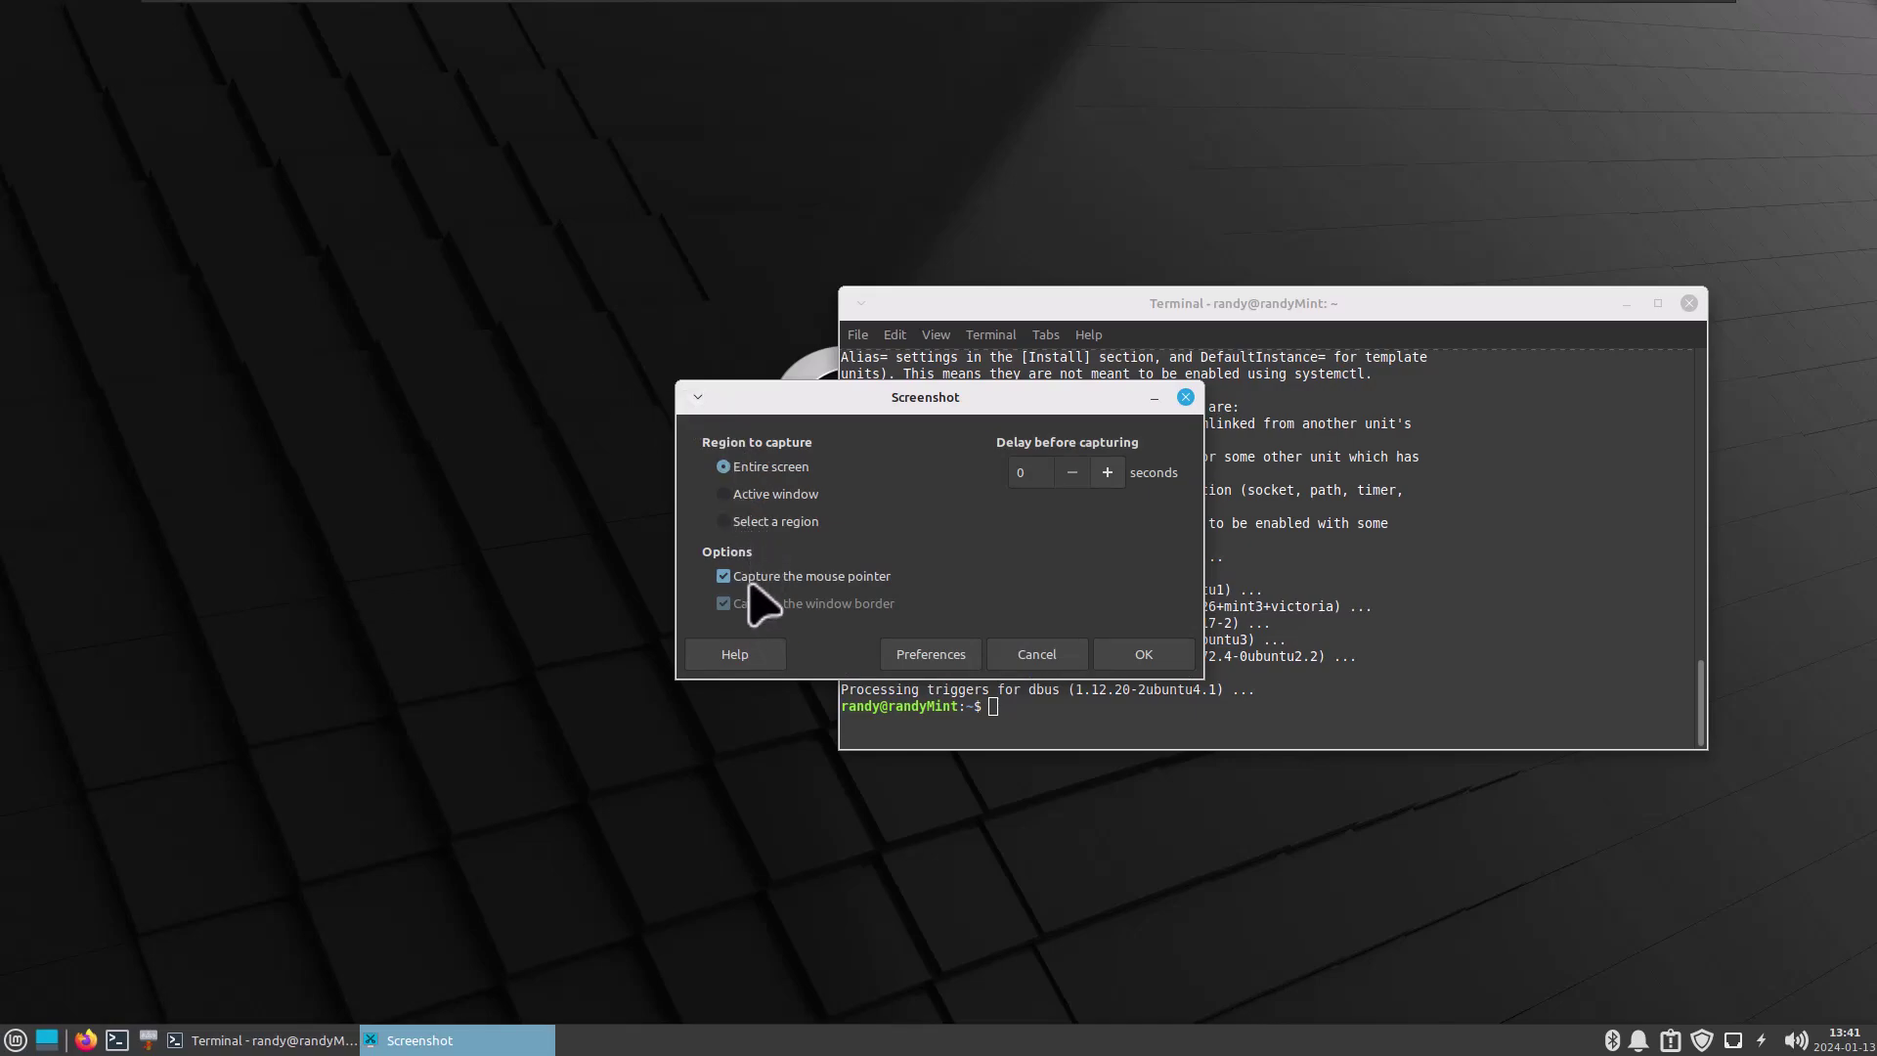
left_click(723, 522)
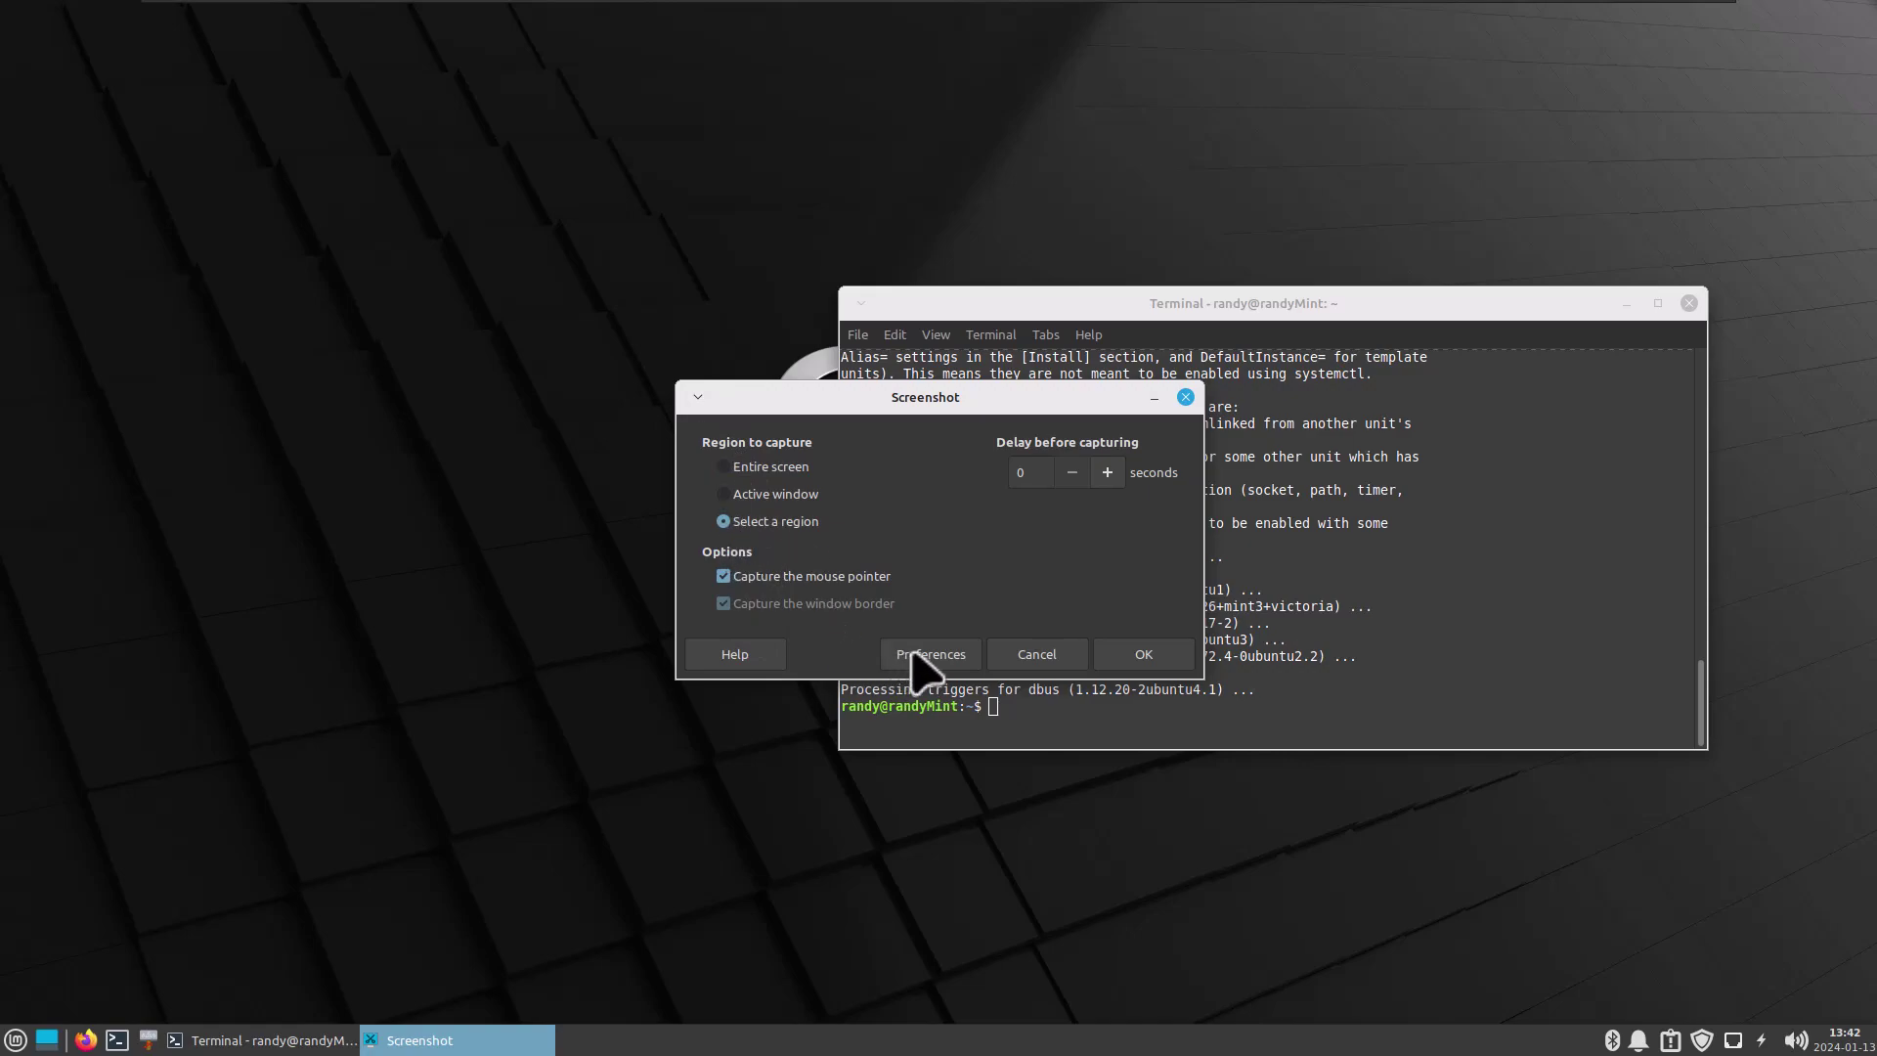
left_click(1134, 665)
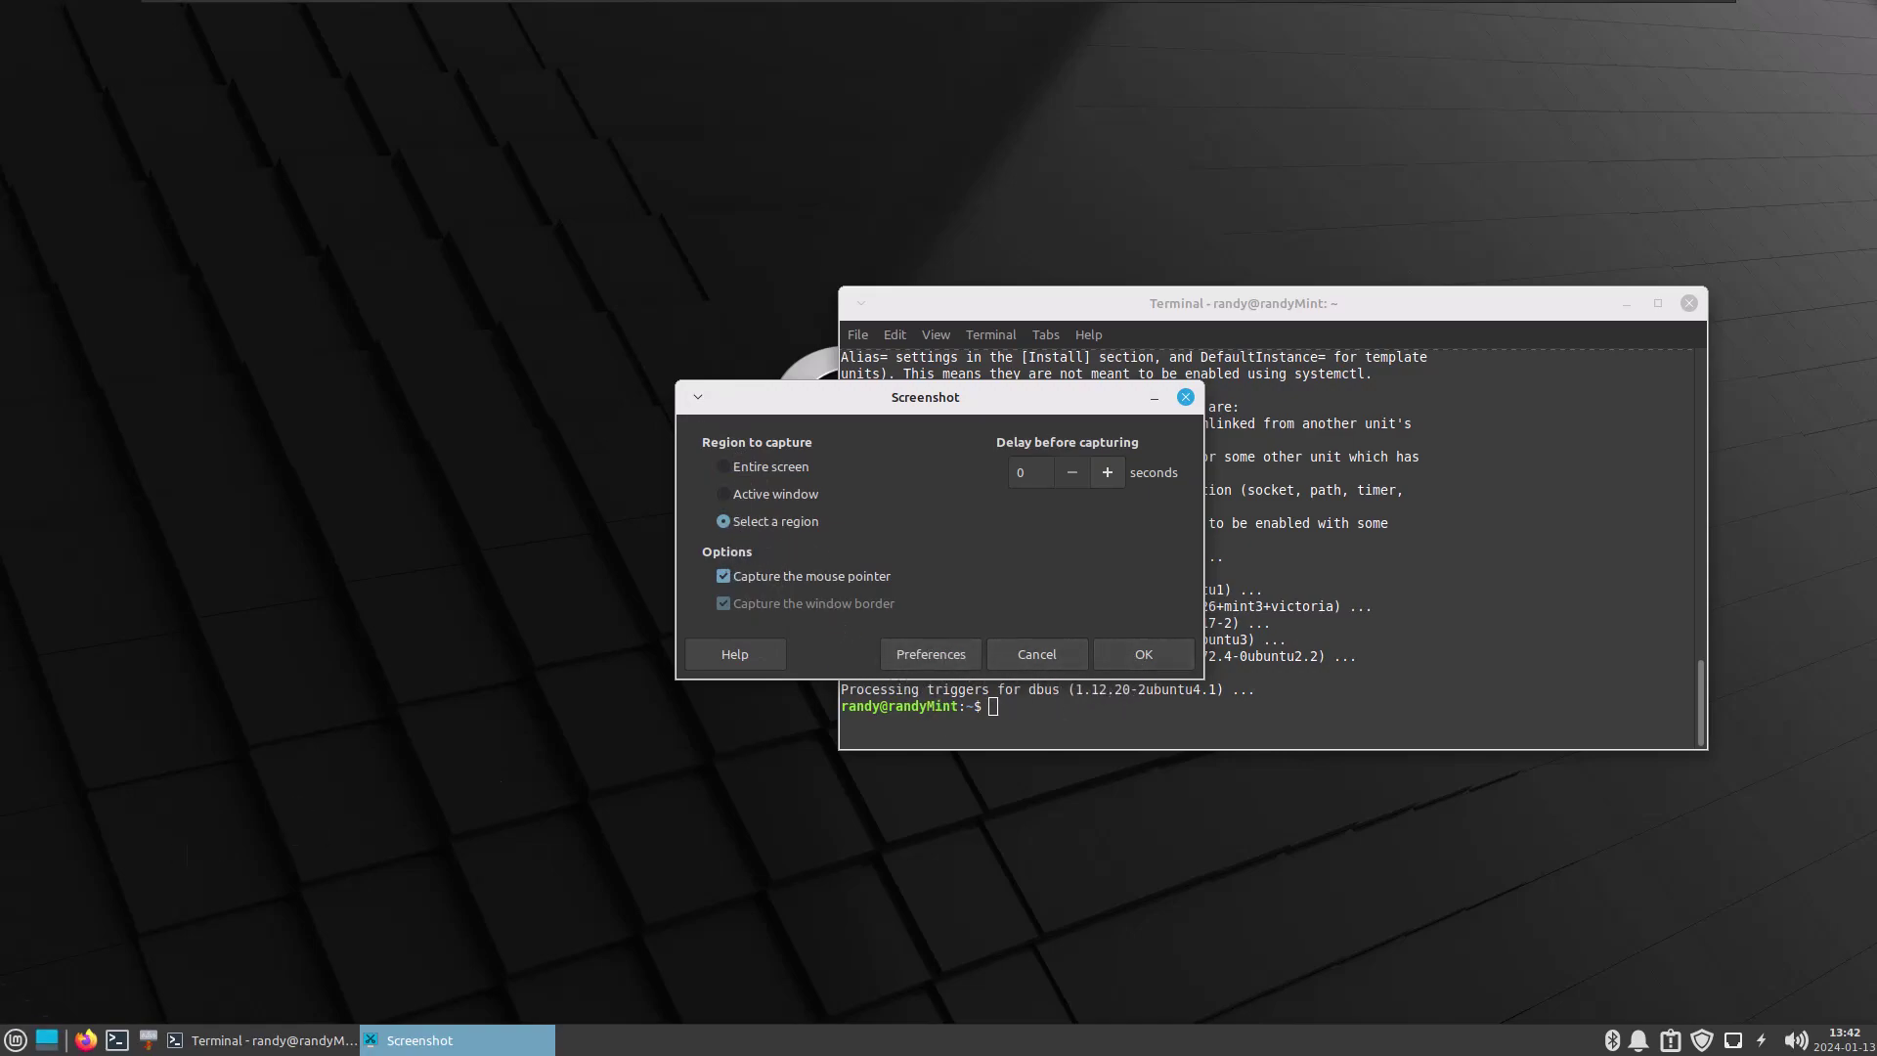
left_click(15, 1040)
Search 'keyboa', open Keyboard settings and show the Application Shortcuts list
type("keyboard")
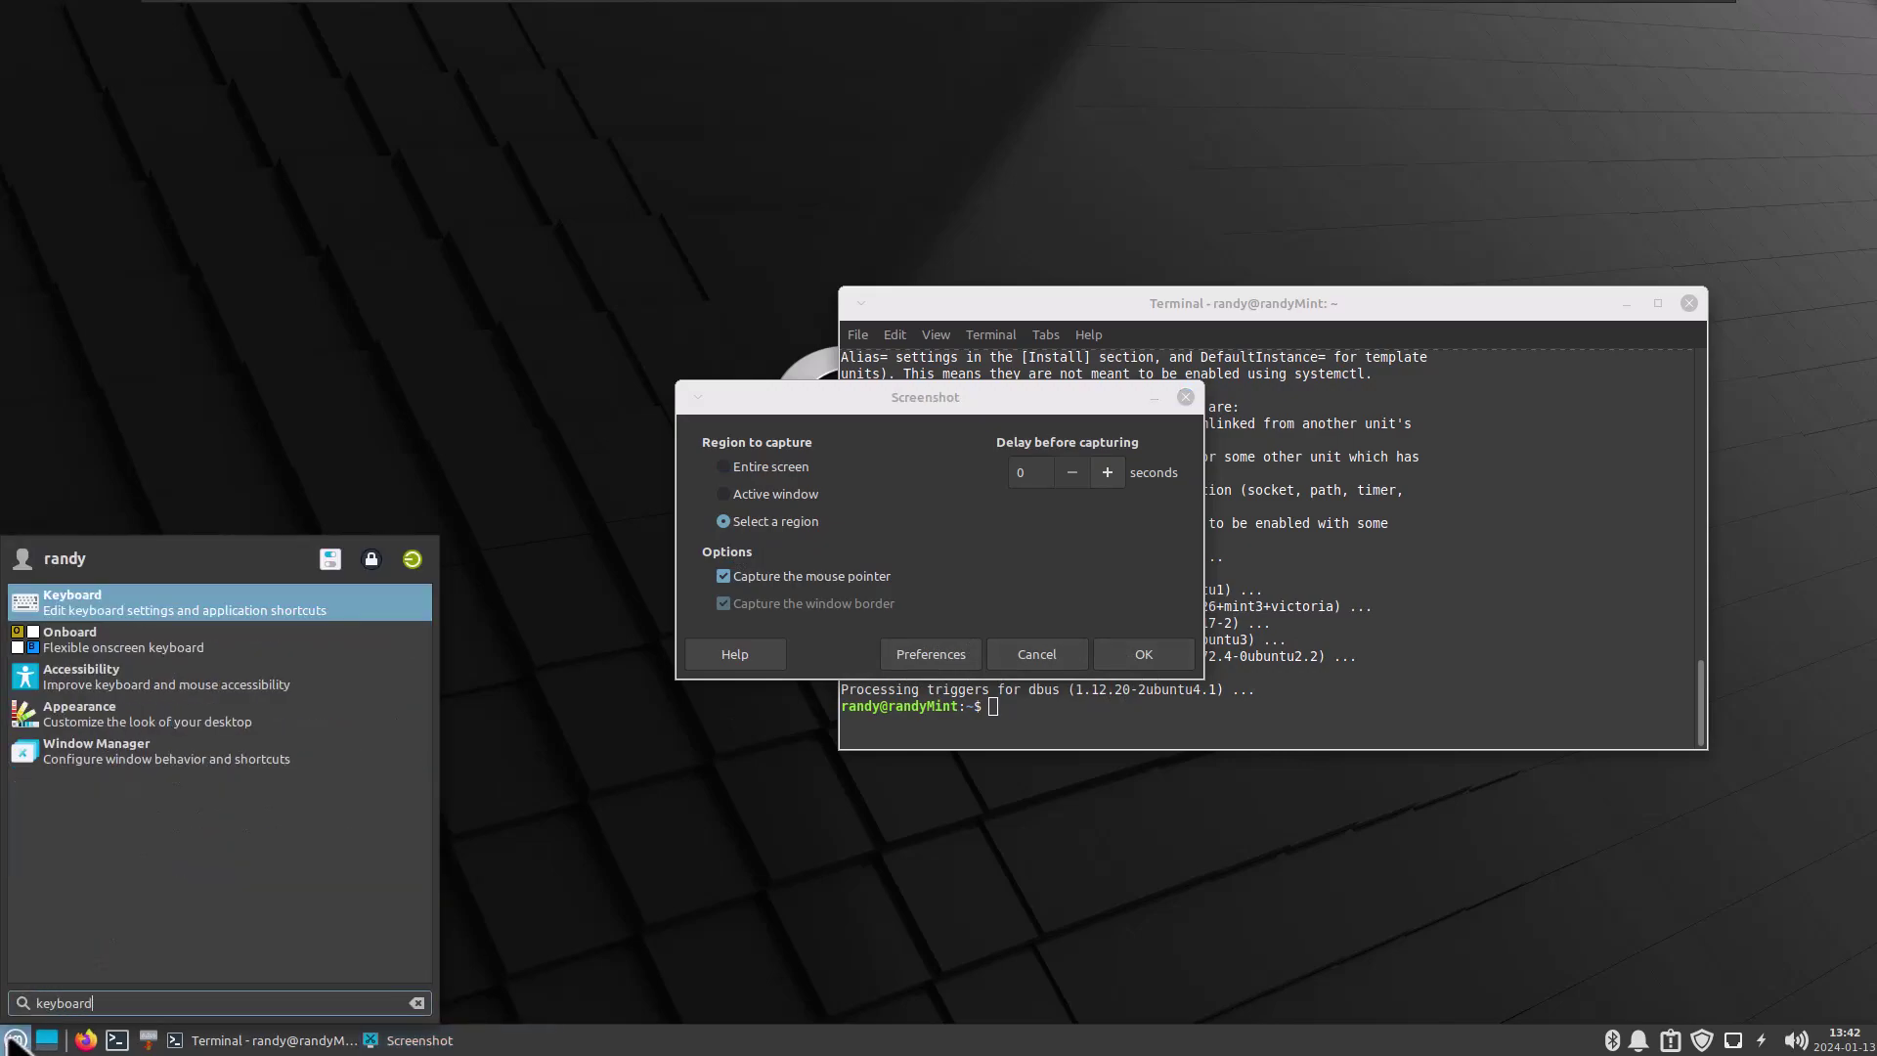
key("Return")
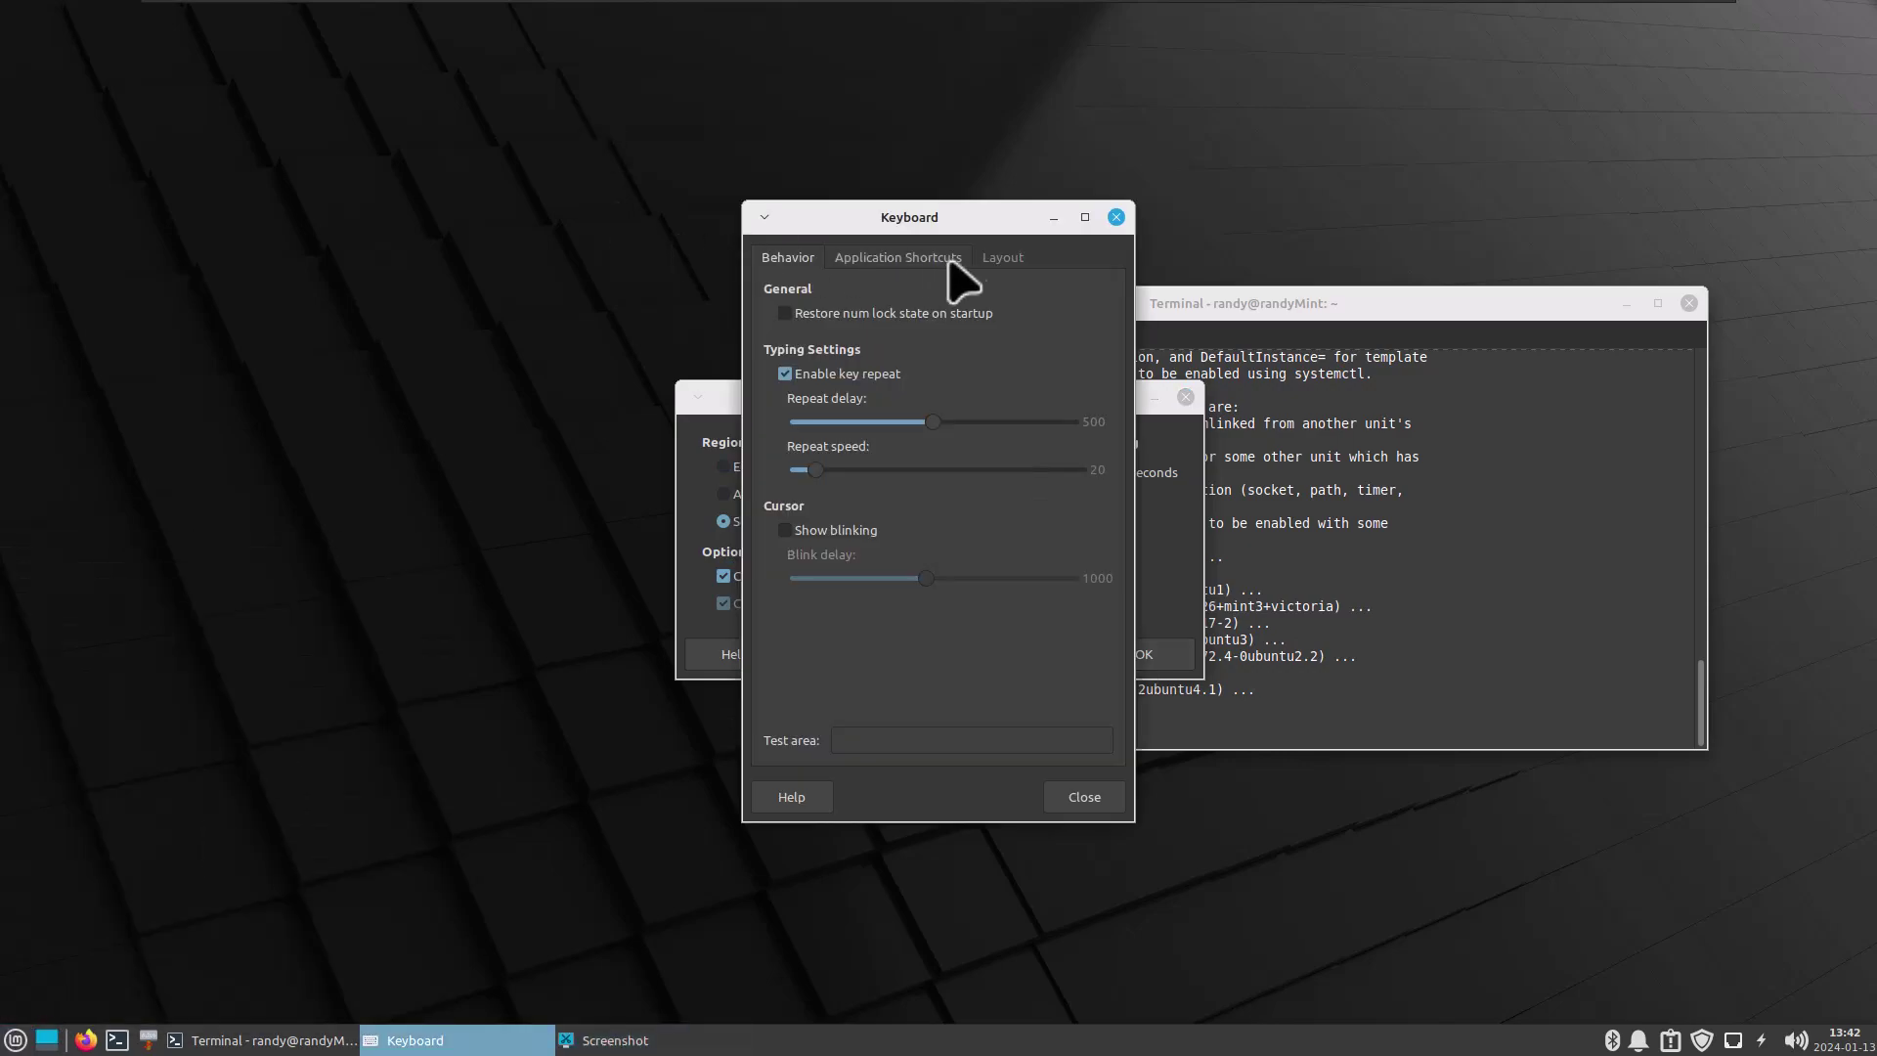
left_click(916, 256)
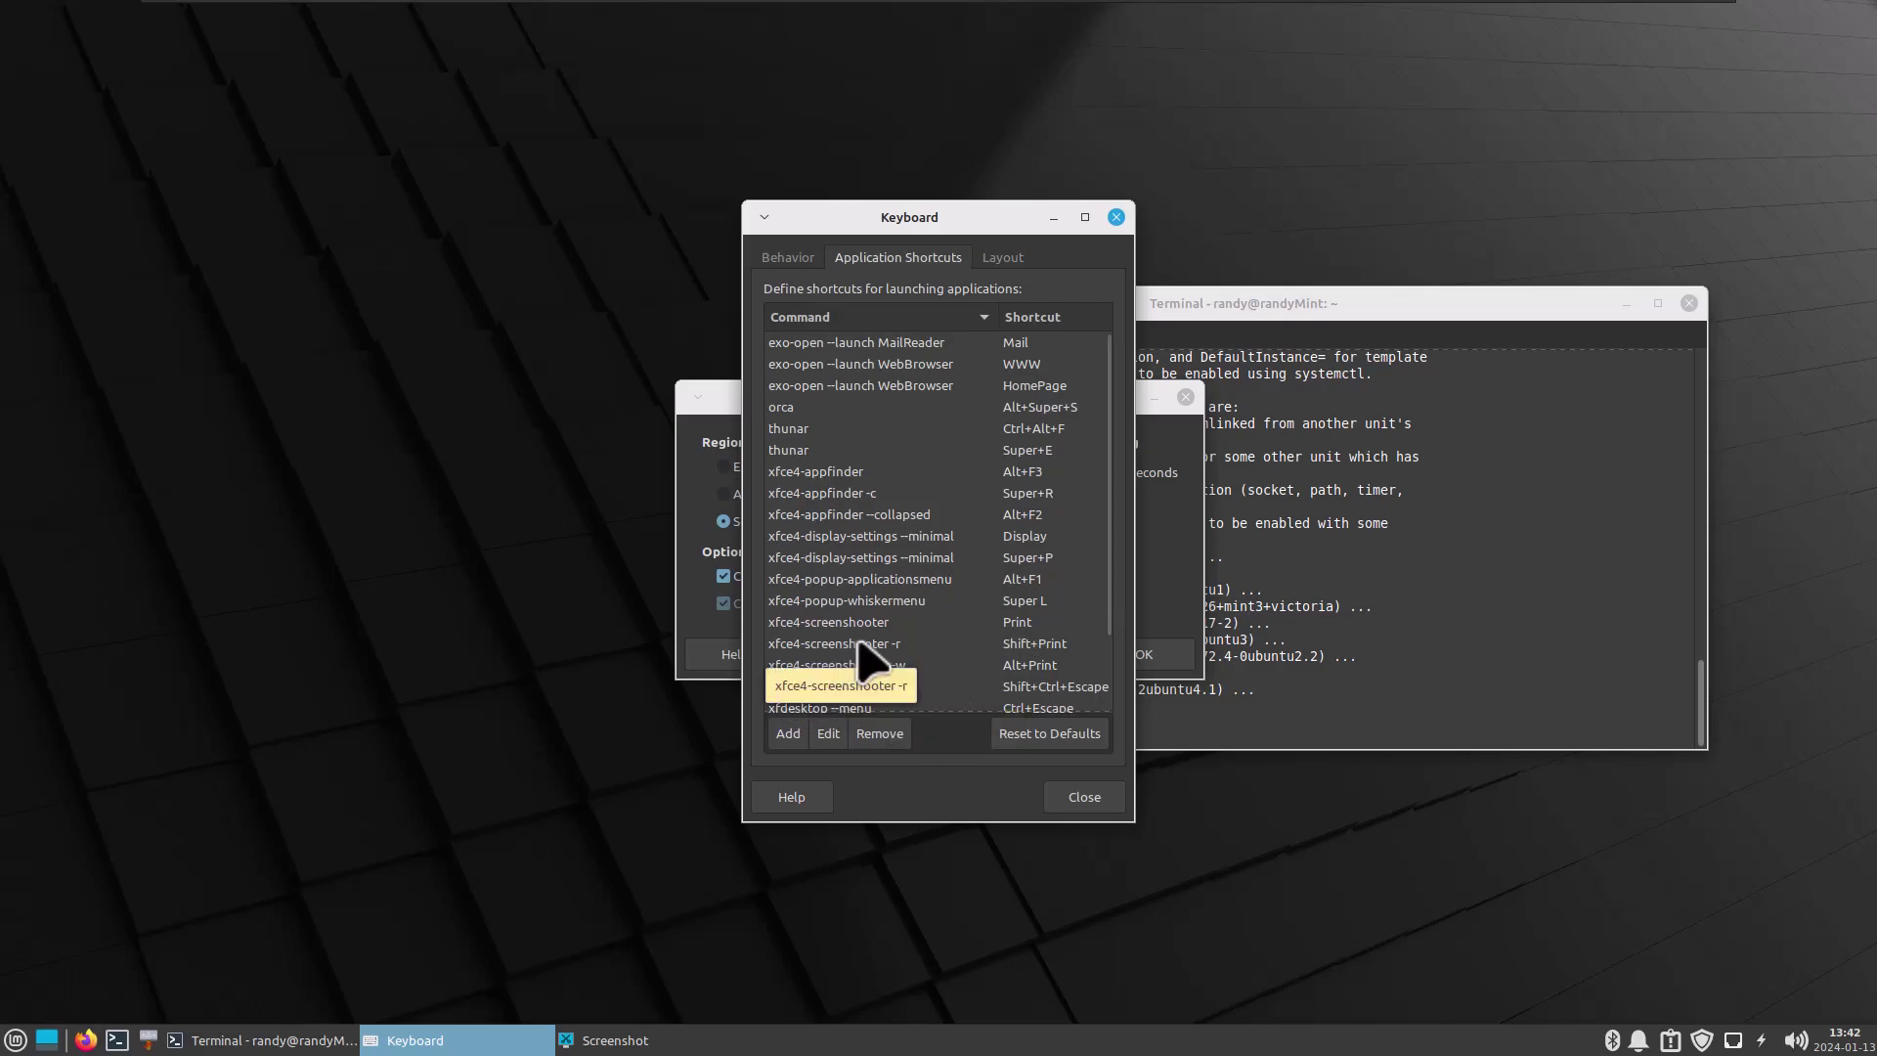
Remove the xfce4-screenshooter -r shortcut and try rebinding xfce4-screenshooter to Print, then cancel
left_click(924, 645)
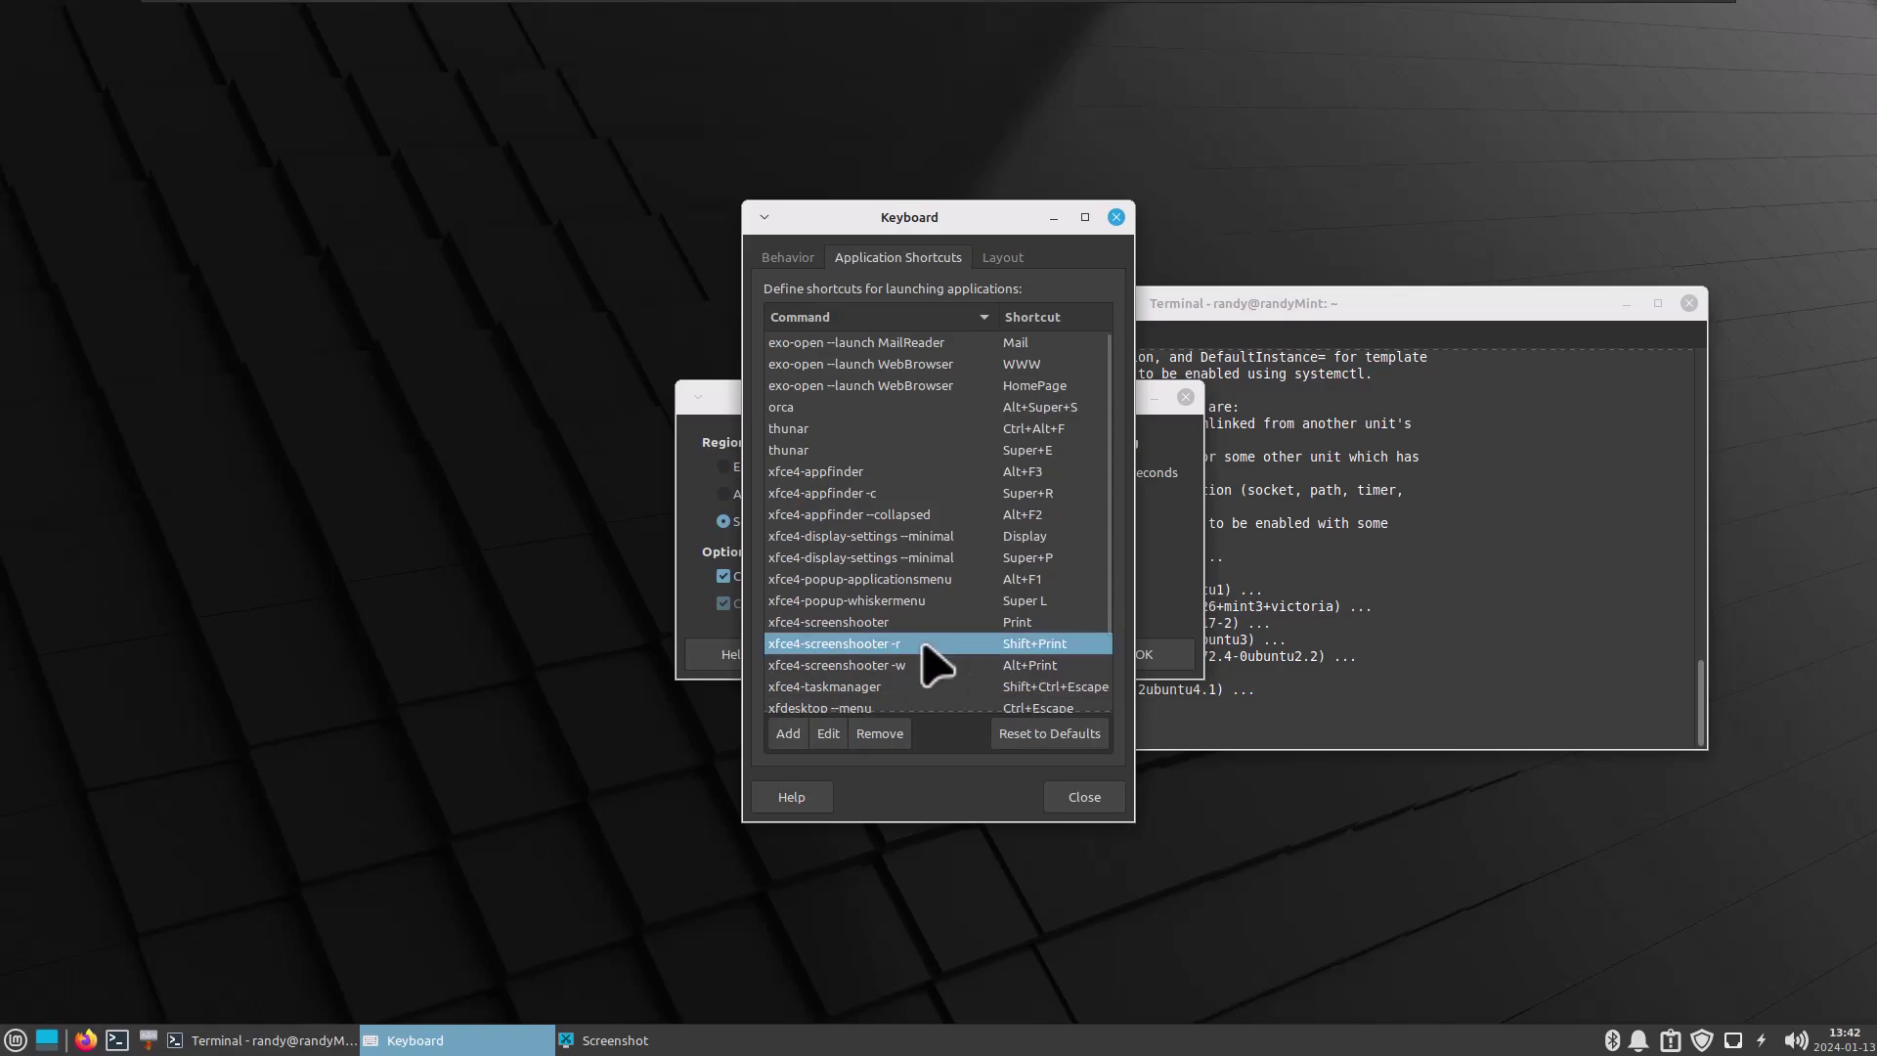
left_click(877, 734)
double_click(1007, 623)
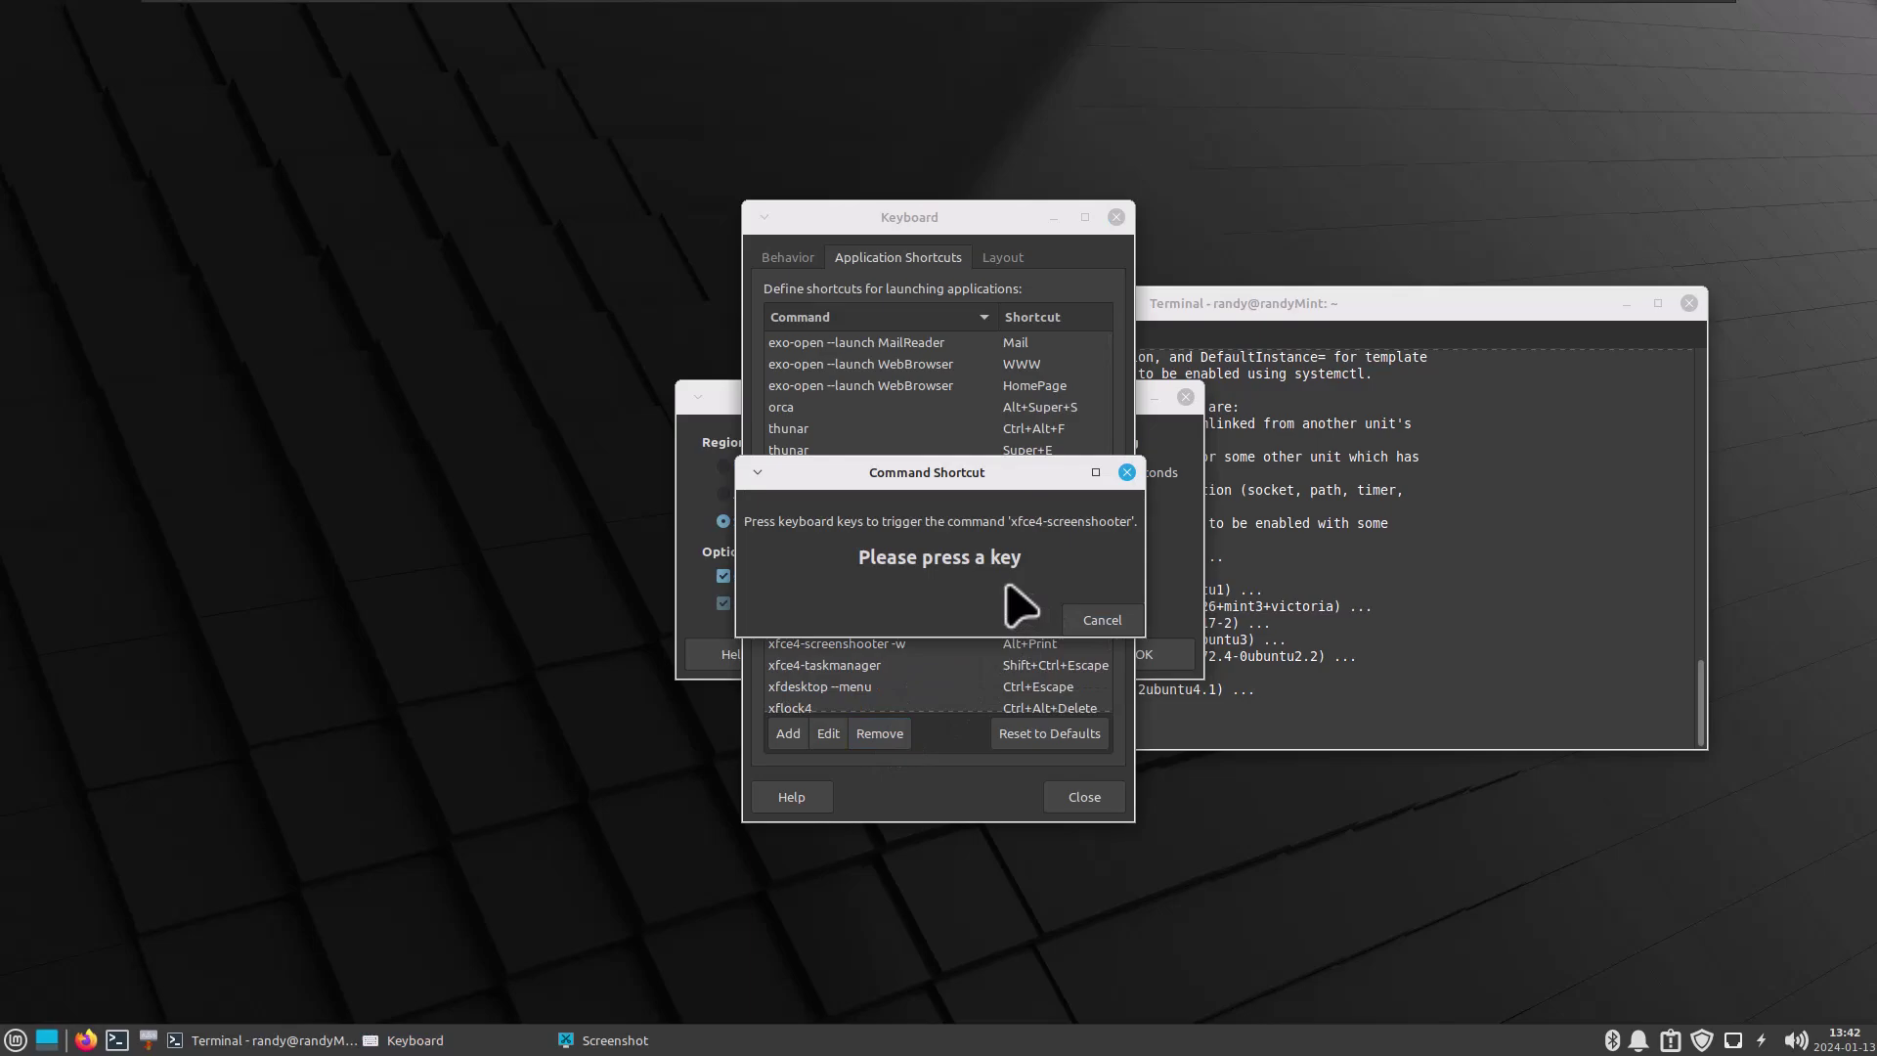
key("Print")
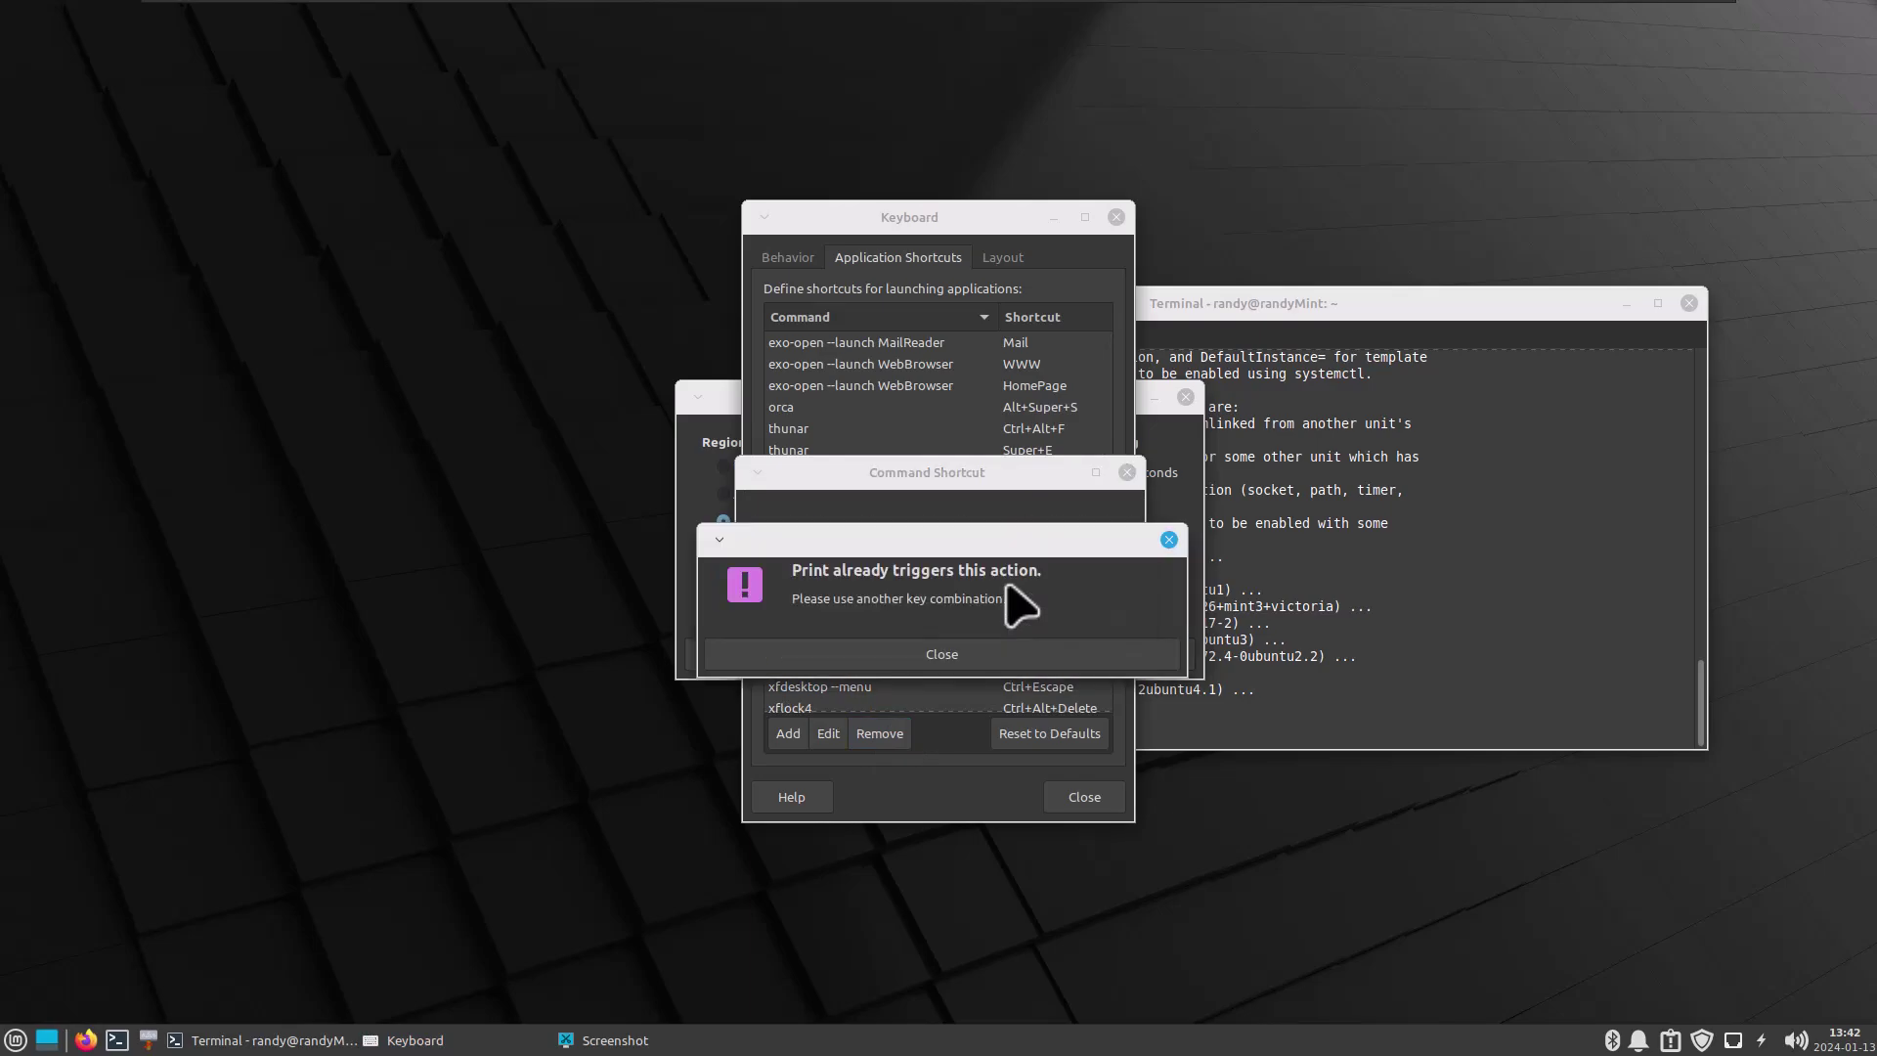
left_click(1168, 539)
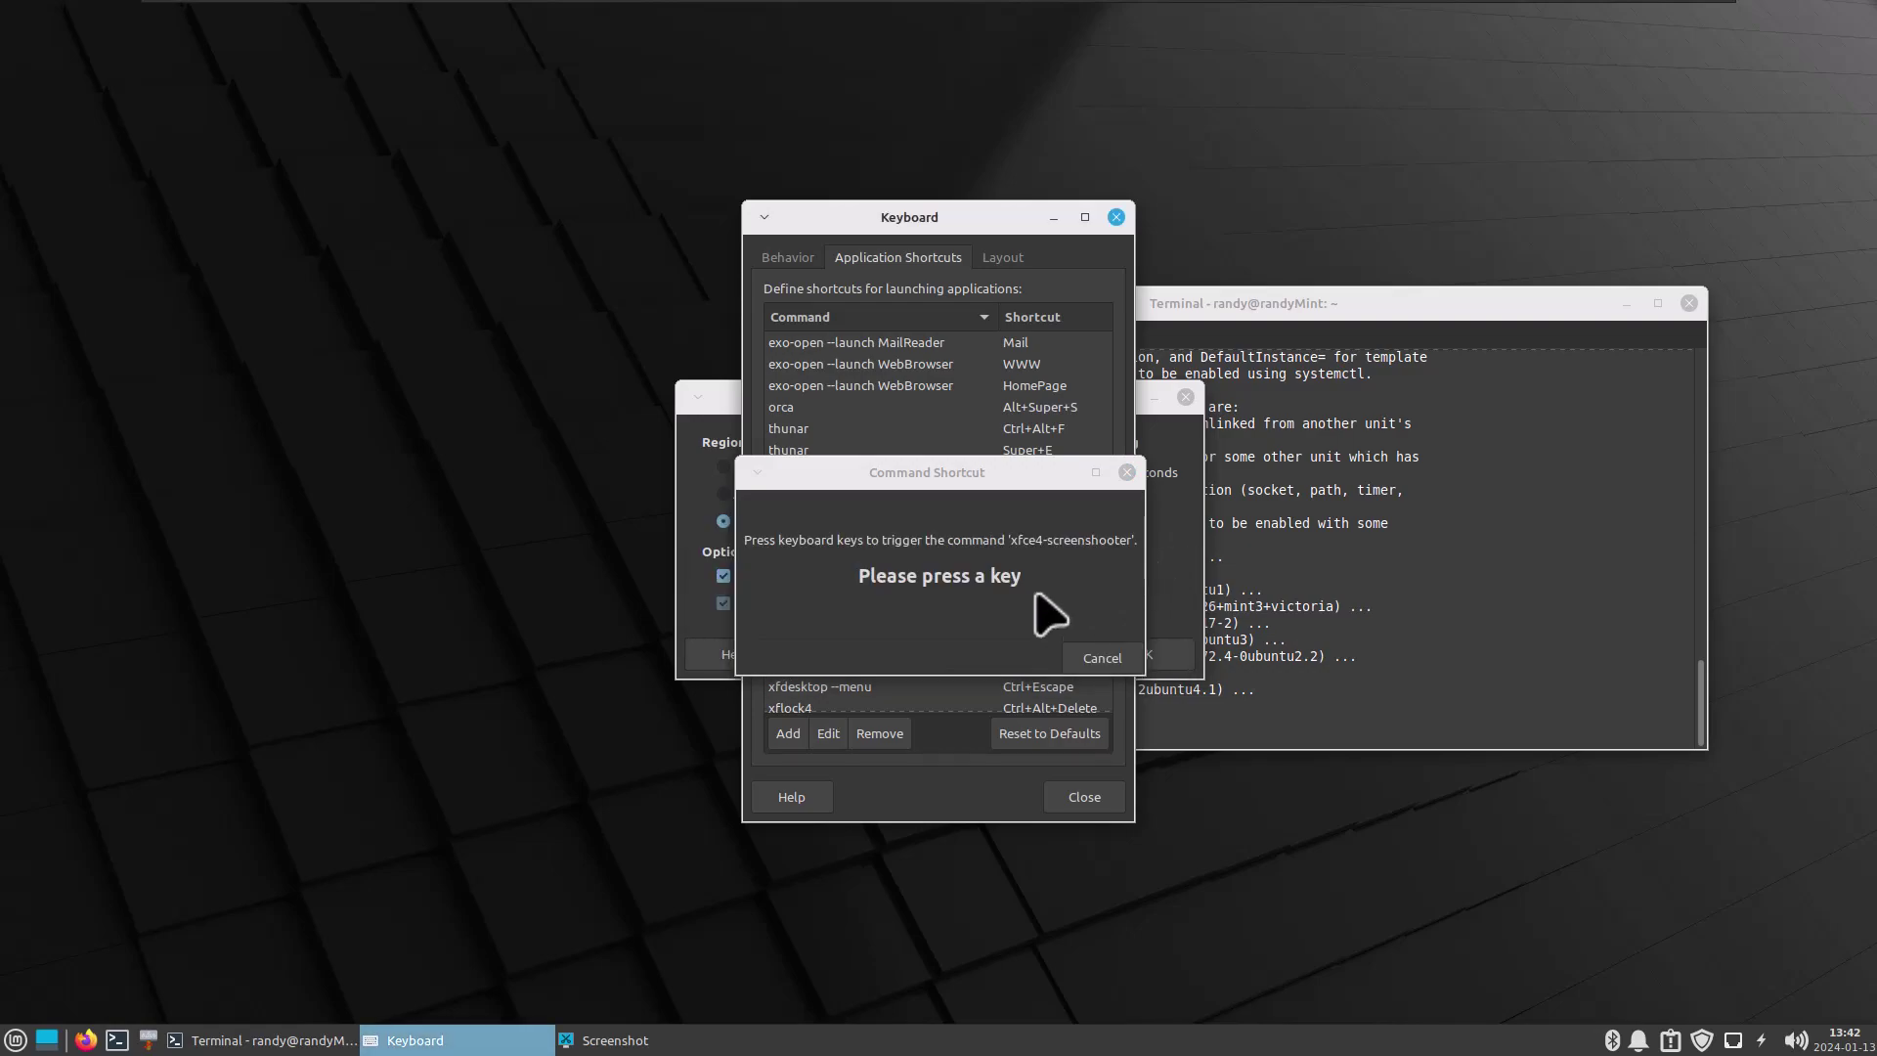
left_click(1093, 660)
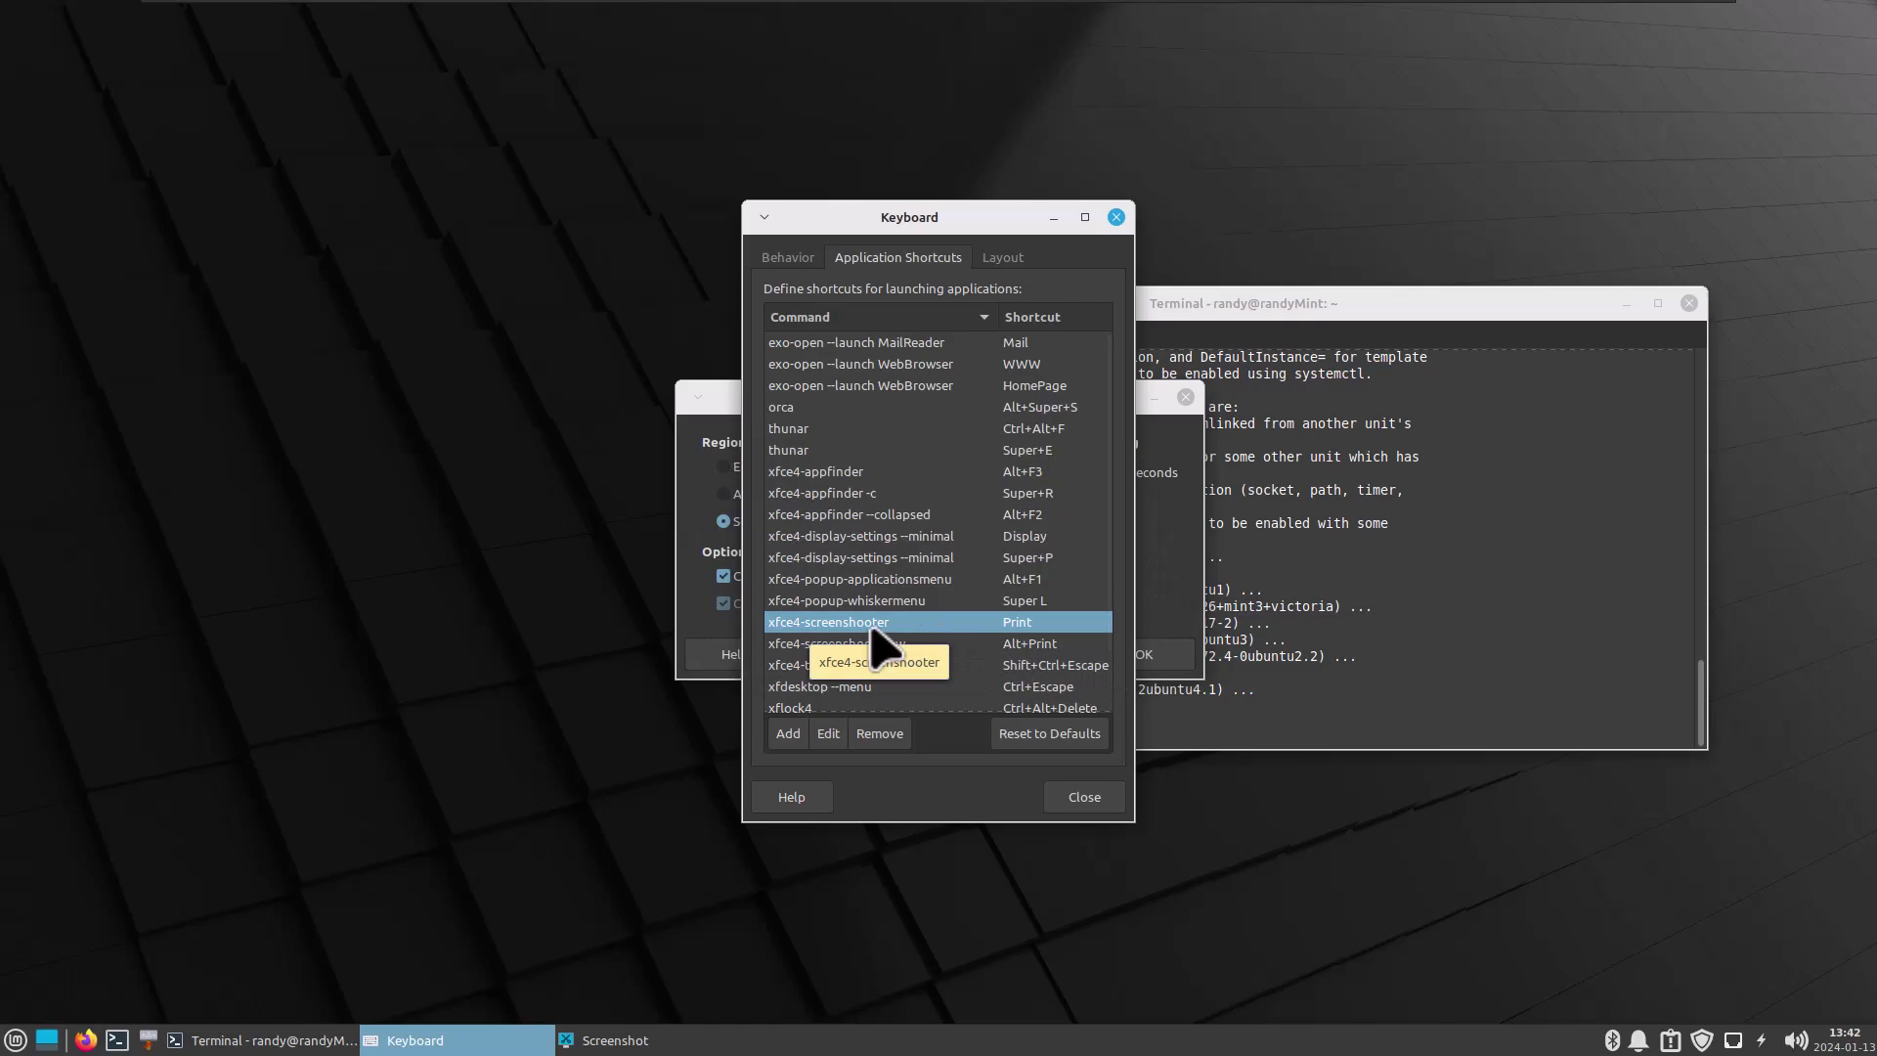
Append '-t' to the xfce4-screenshooter command, then cancel the new key assignment
left_click(830, 735)
left_click(1011, 545)
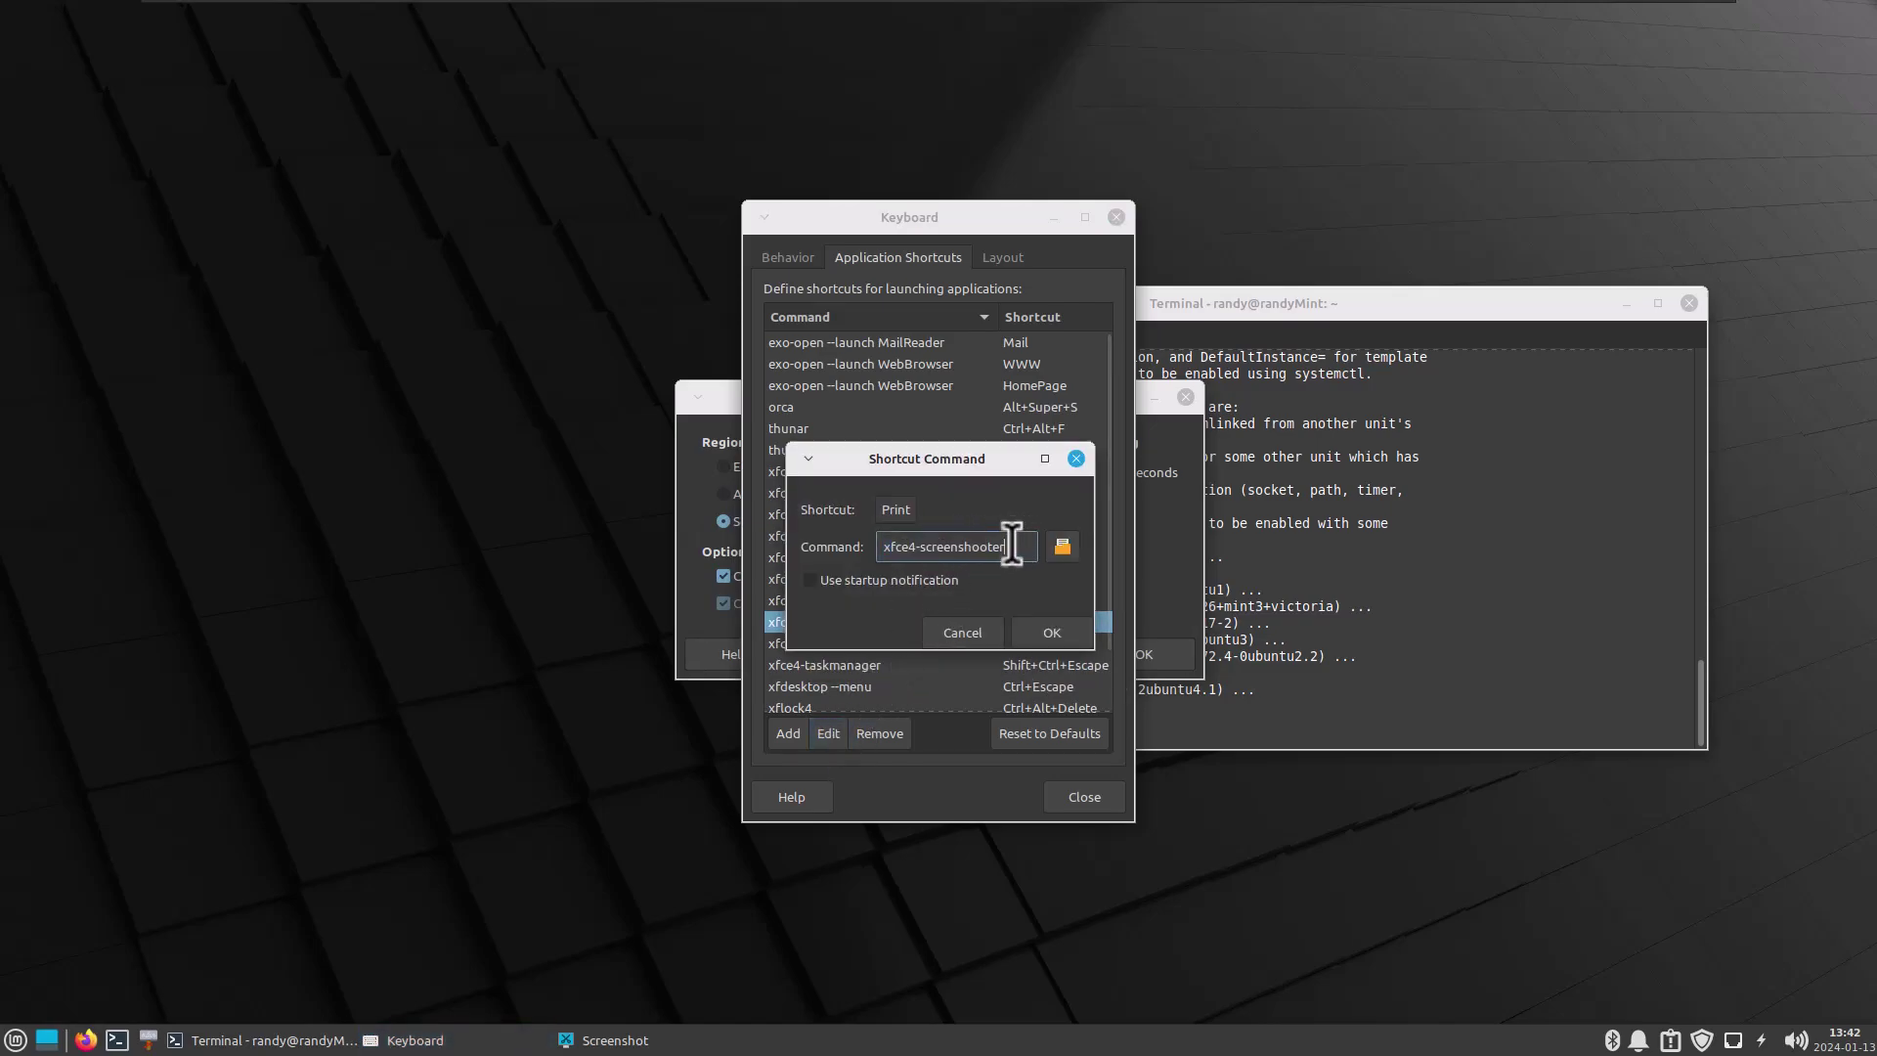
type("-t")
key("Return")
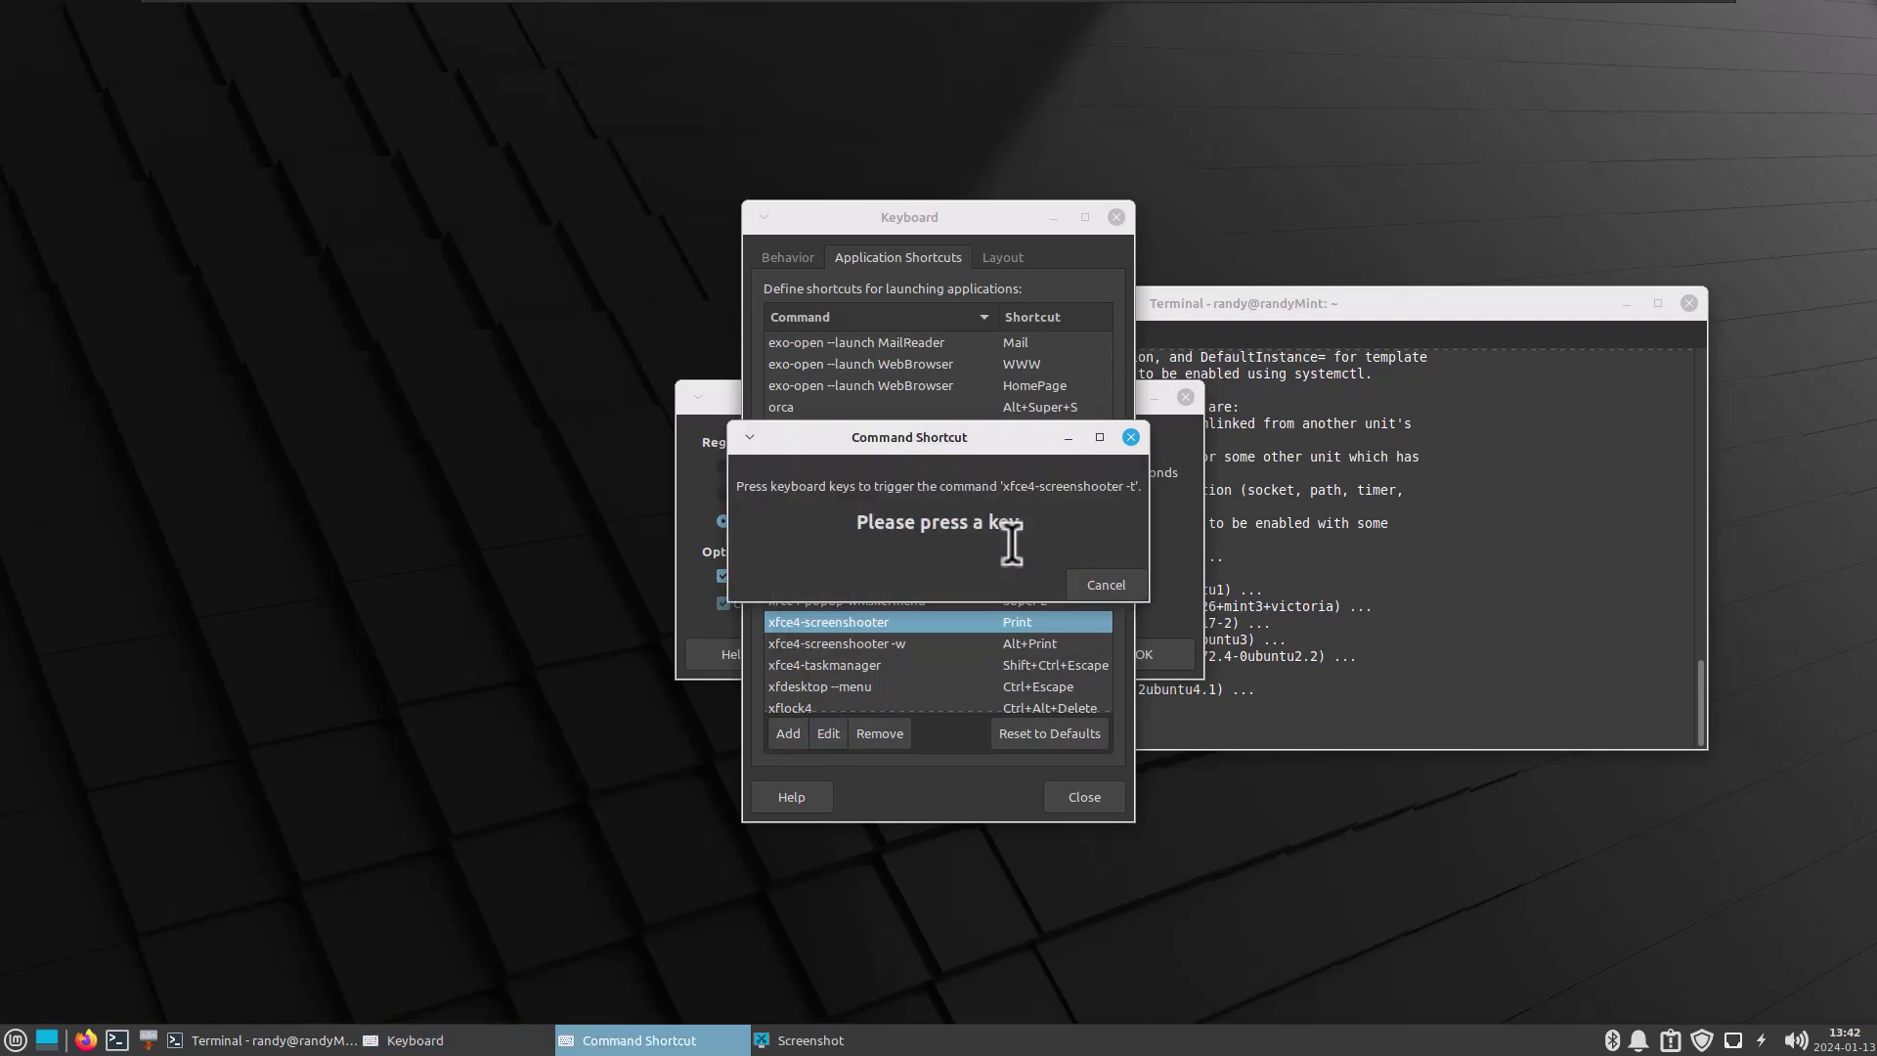
left_click(1131, 436)
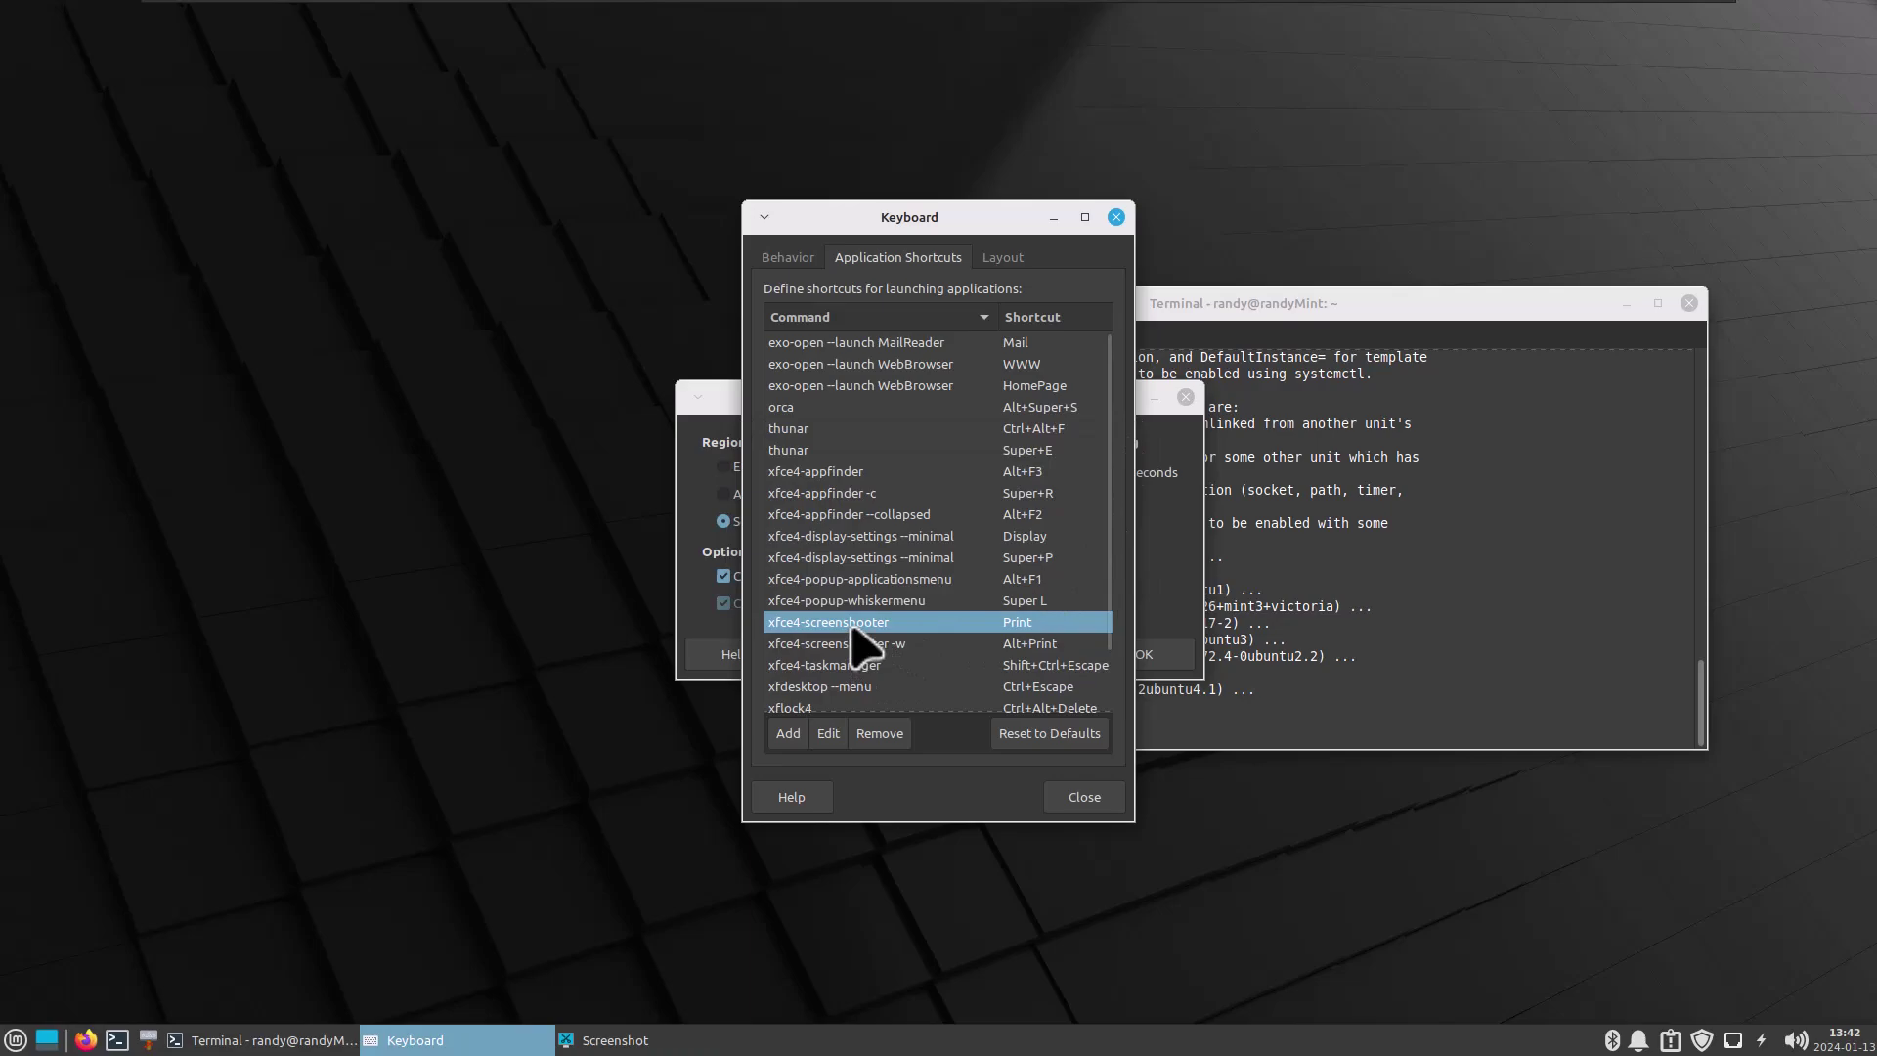
Change the command to 'xfce4-screenshooter -r' and bind it to Print, resolving the conflict in its favour
left_click(828, 733)
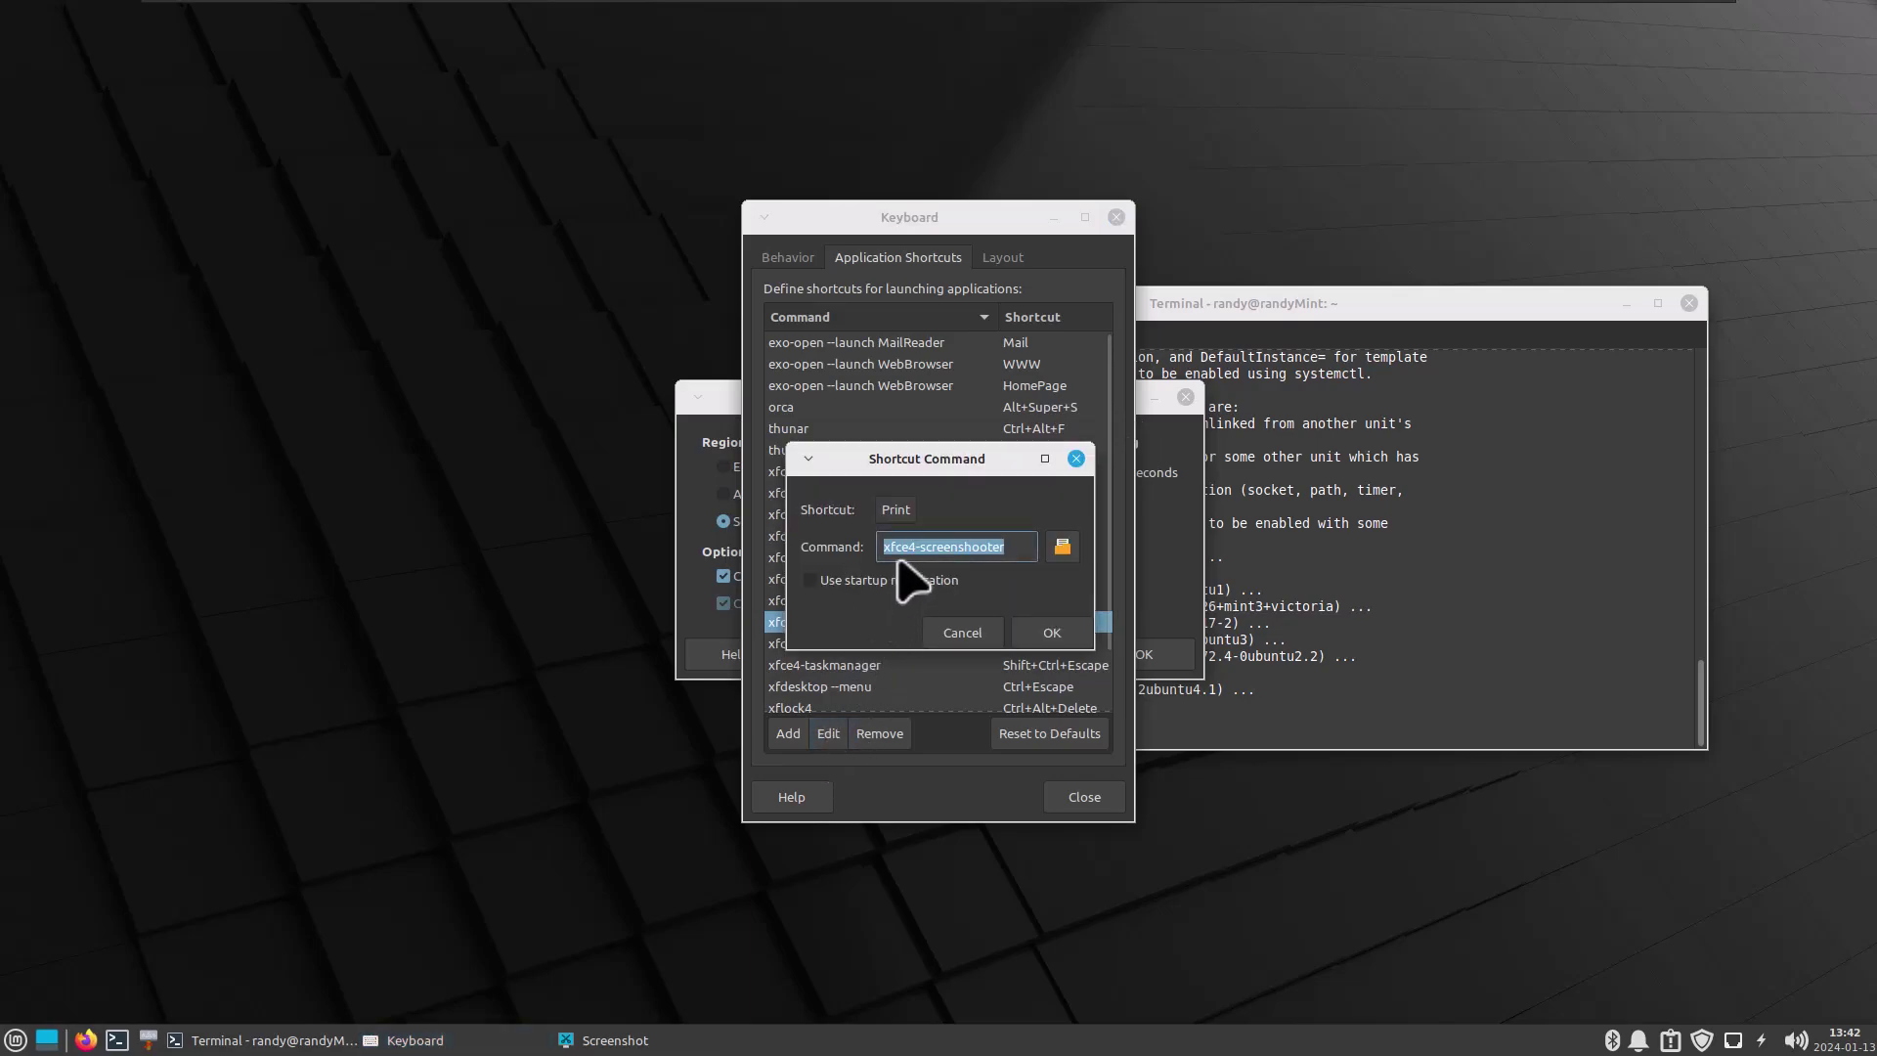
left_click(1005, 549)
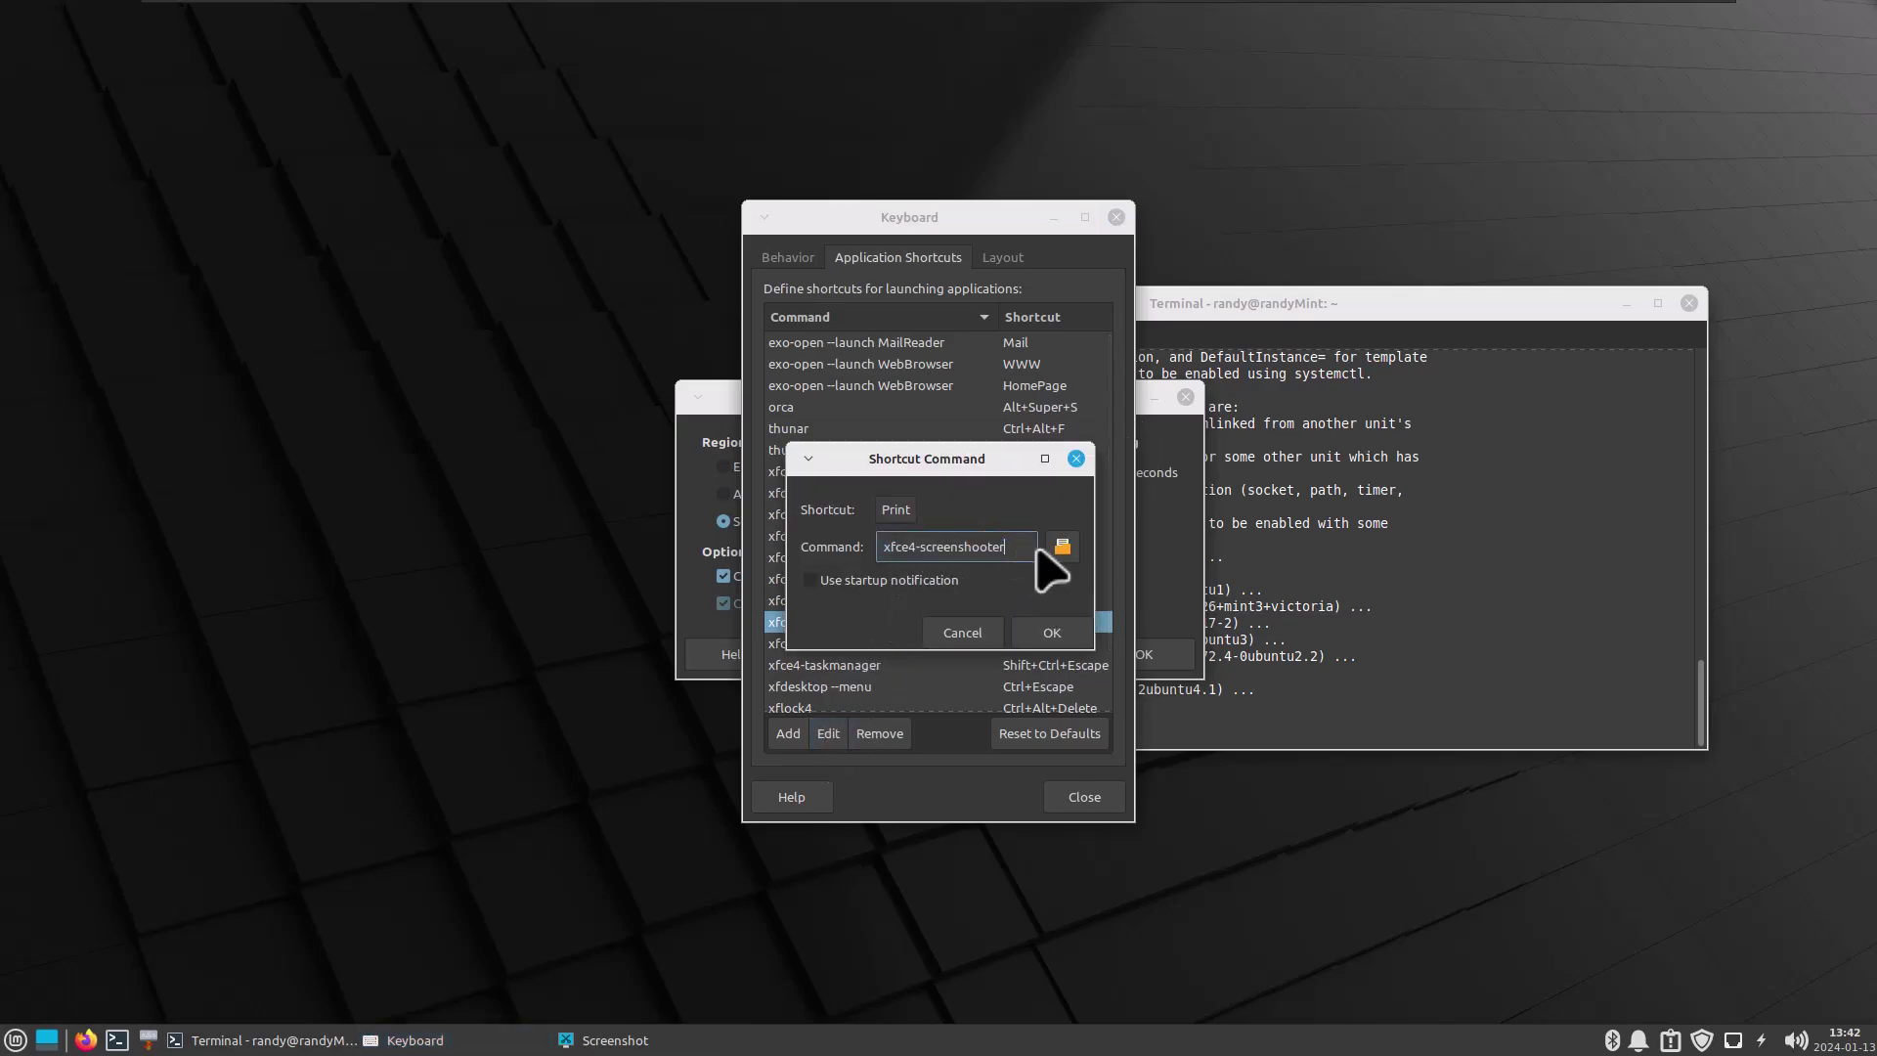
type("-r")
left_click(1046, 633)
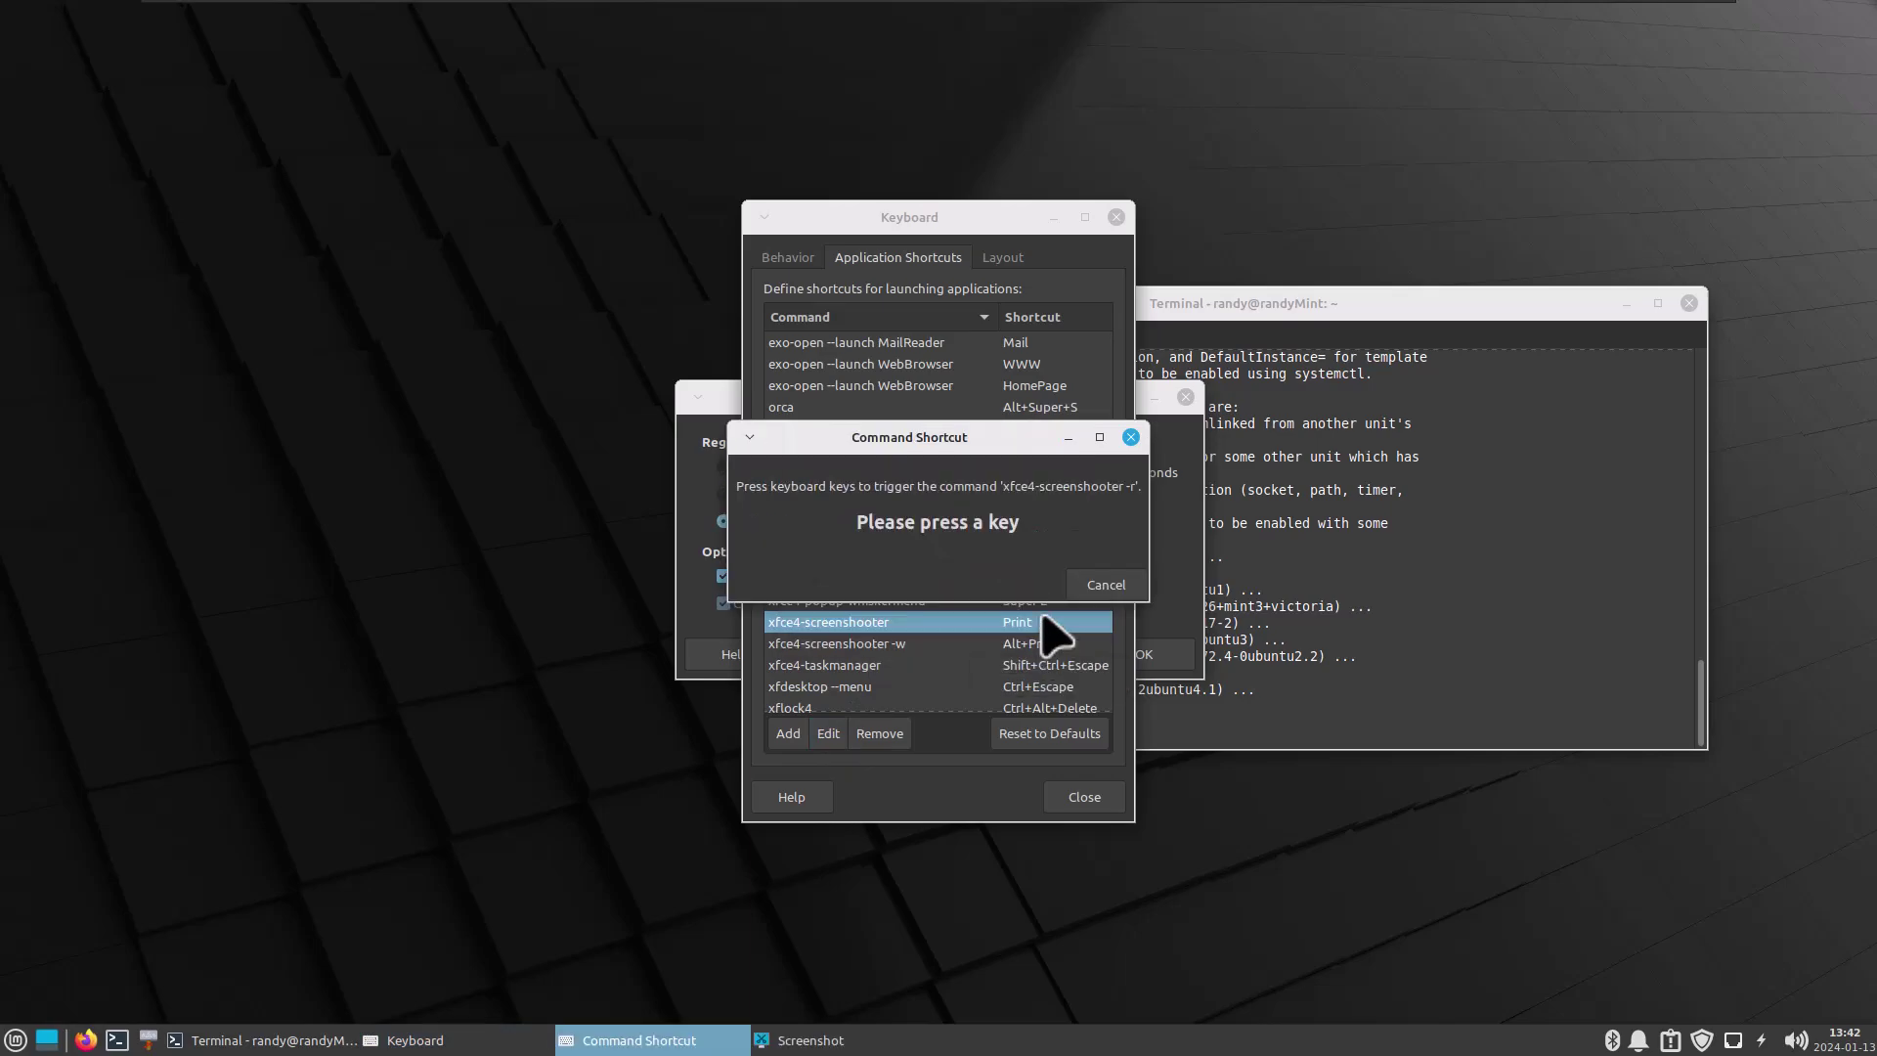
key("Print")
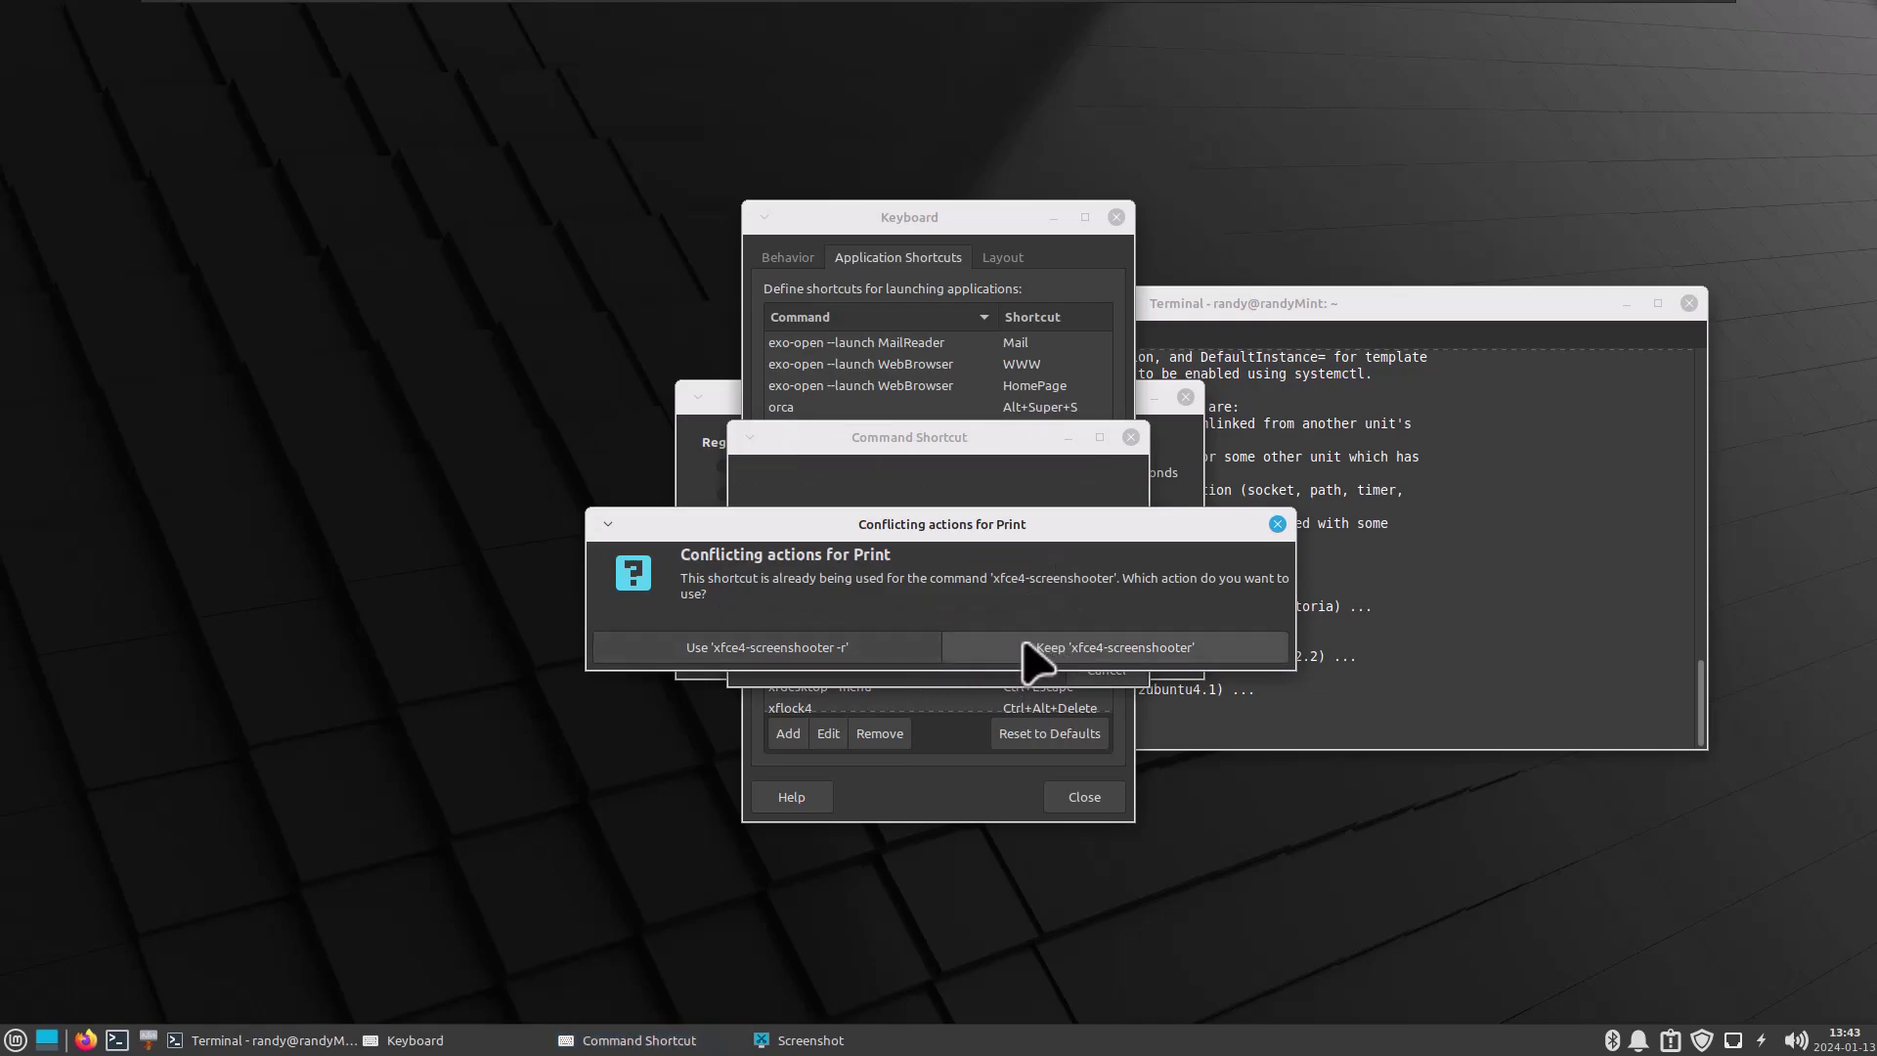
left_click(919, 646)
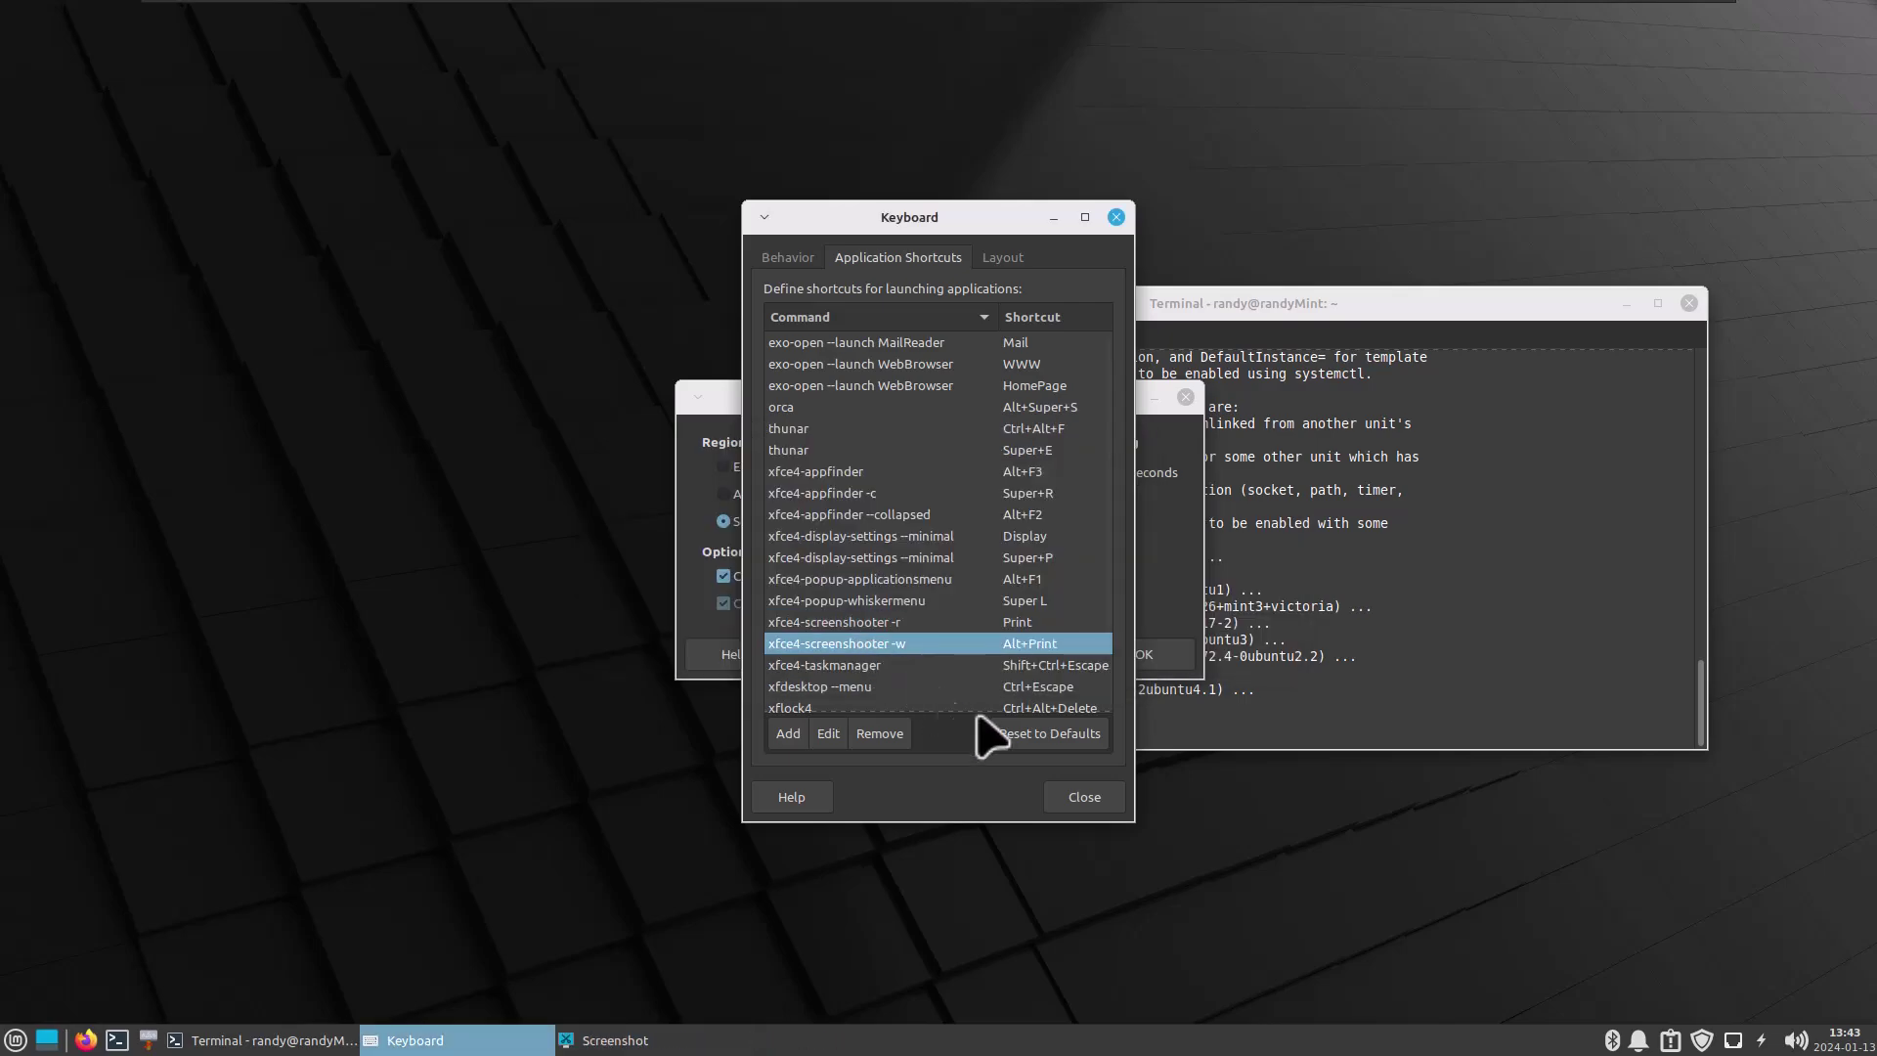
Test Print by capturing a dragged region, cancel the capture, and close Keyboard Settings
key("Print")
left_click_drag(260, 260, 1332, 892)
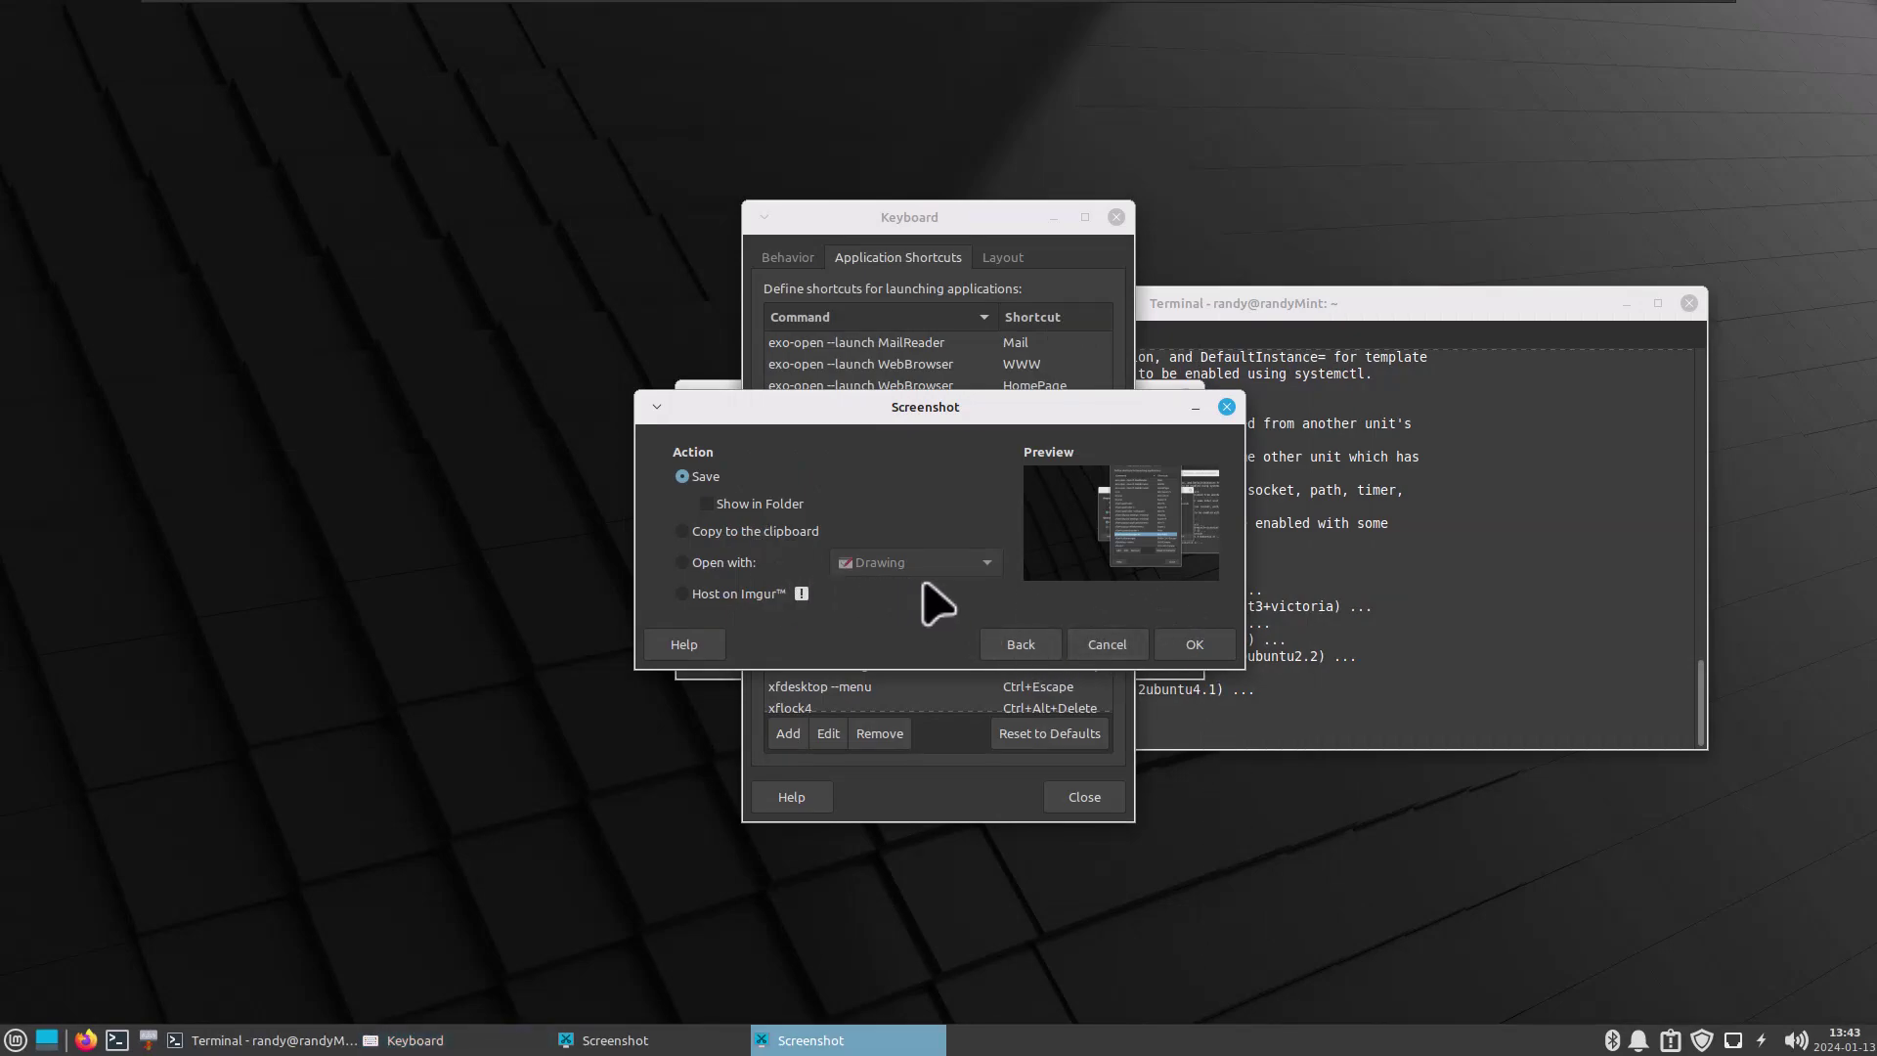
left_click(726, 565)
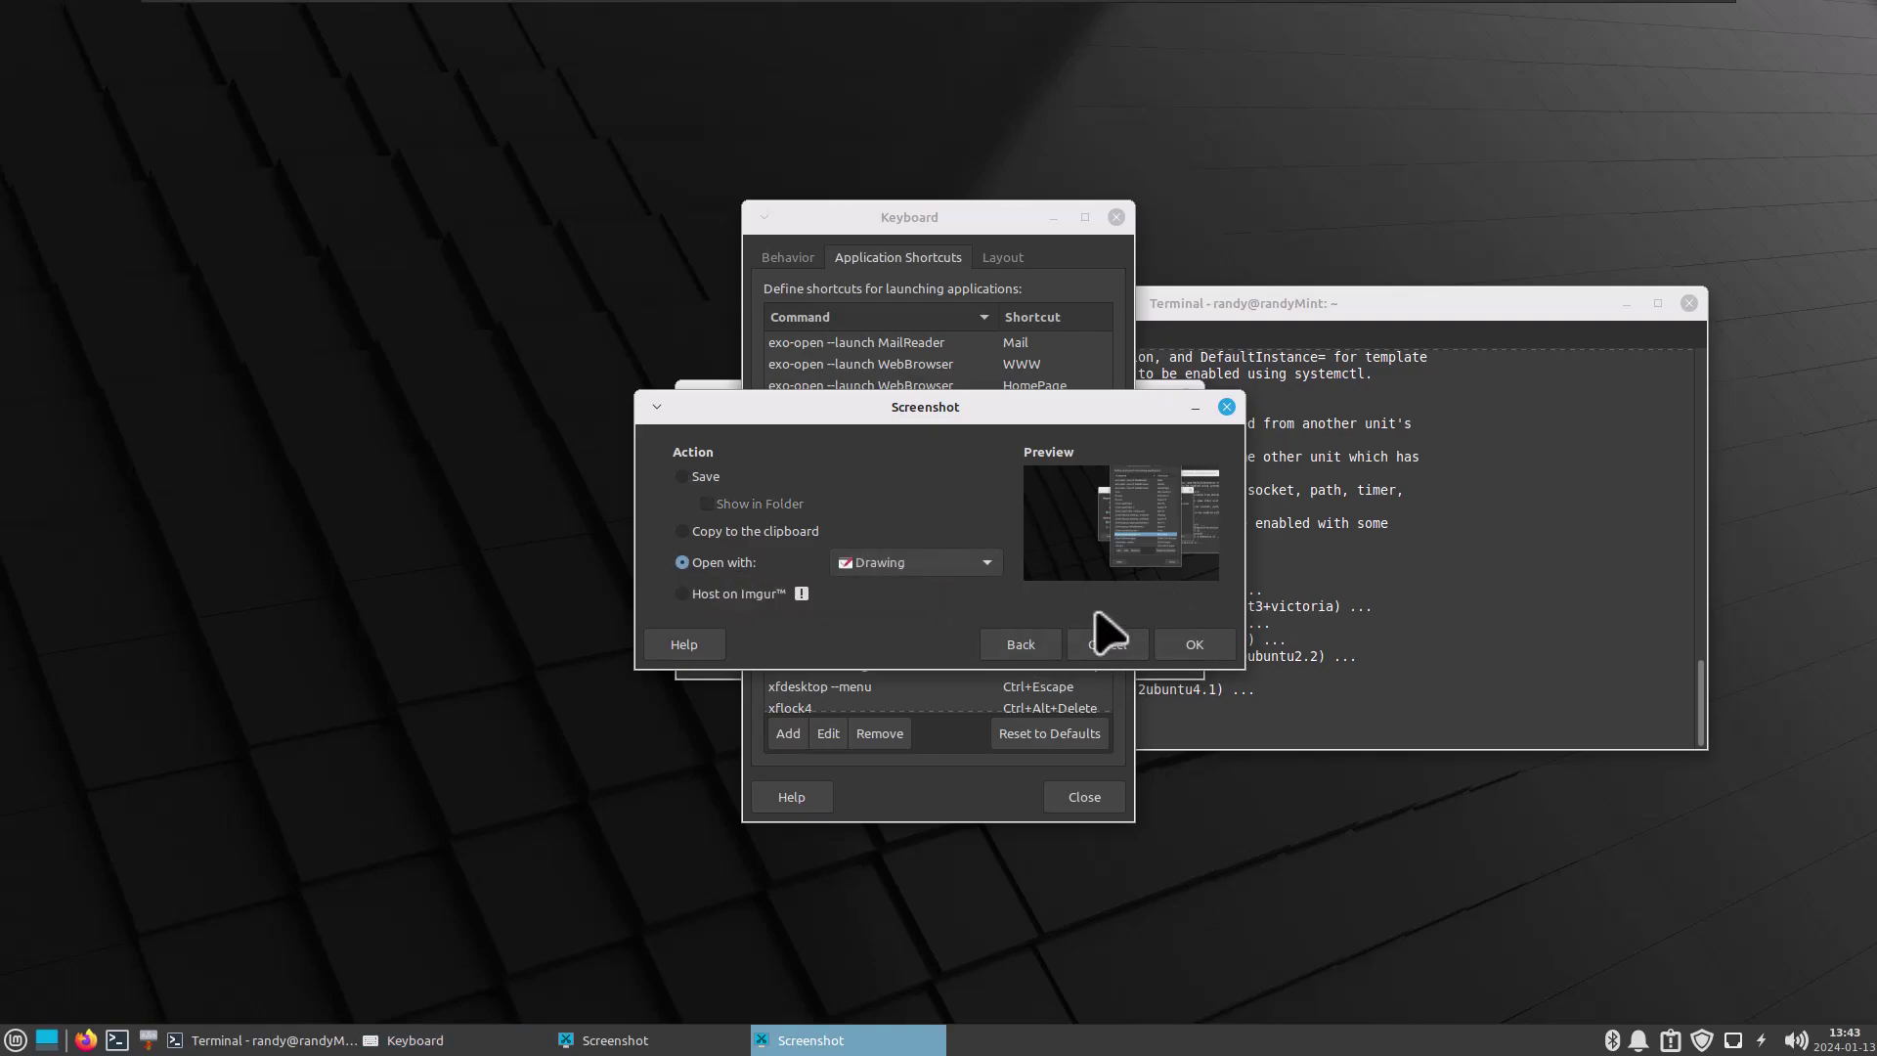
left_click(1107, 645)
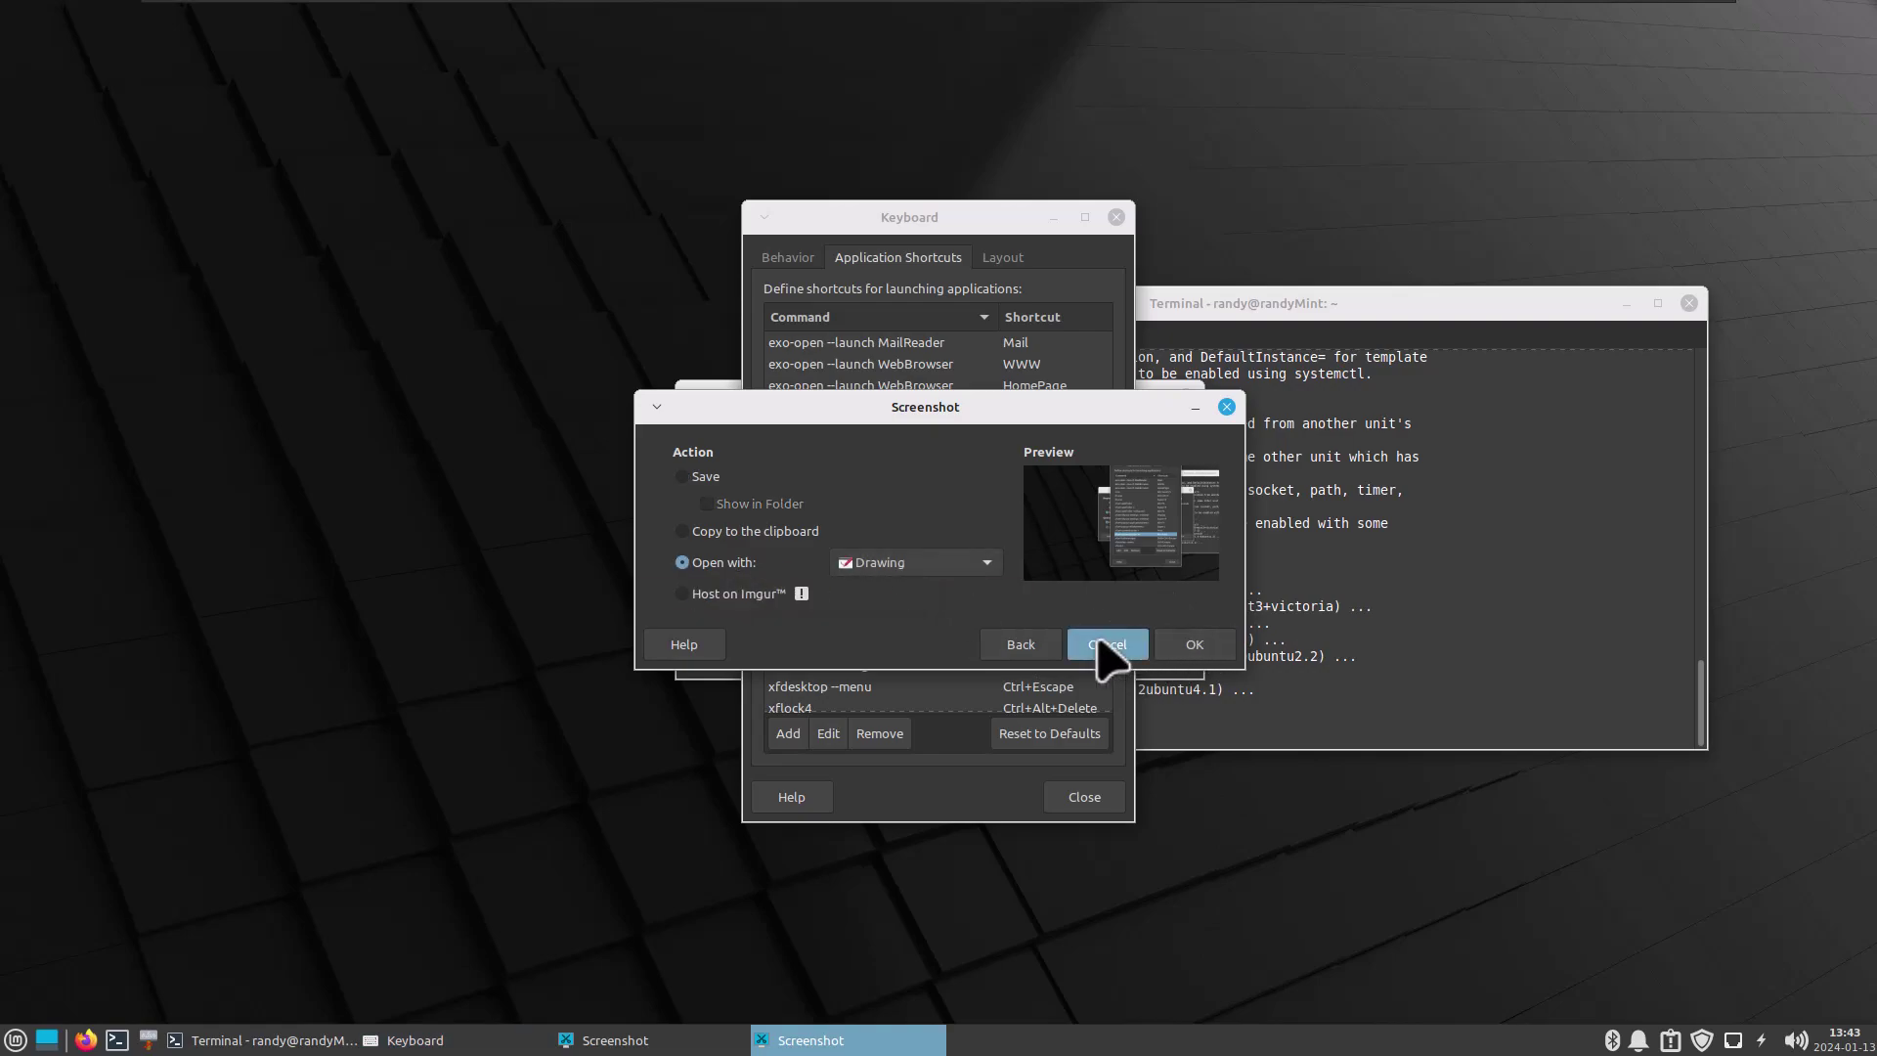
left_click(1116, 217)
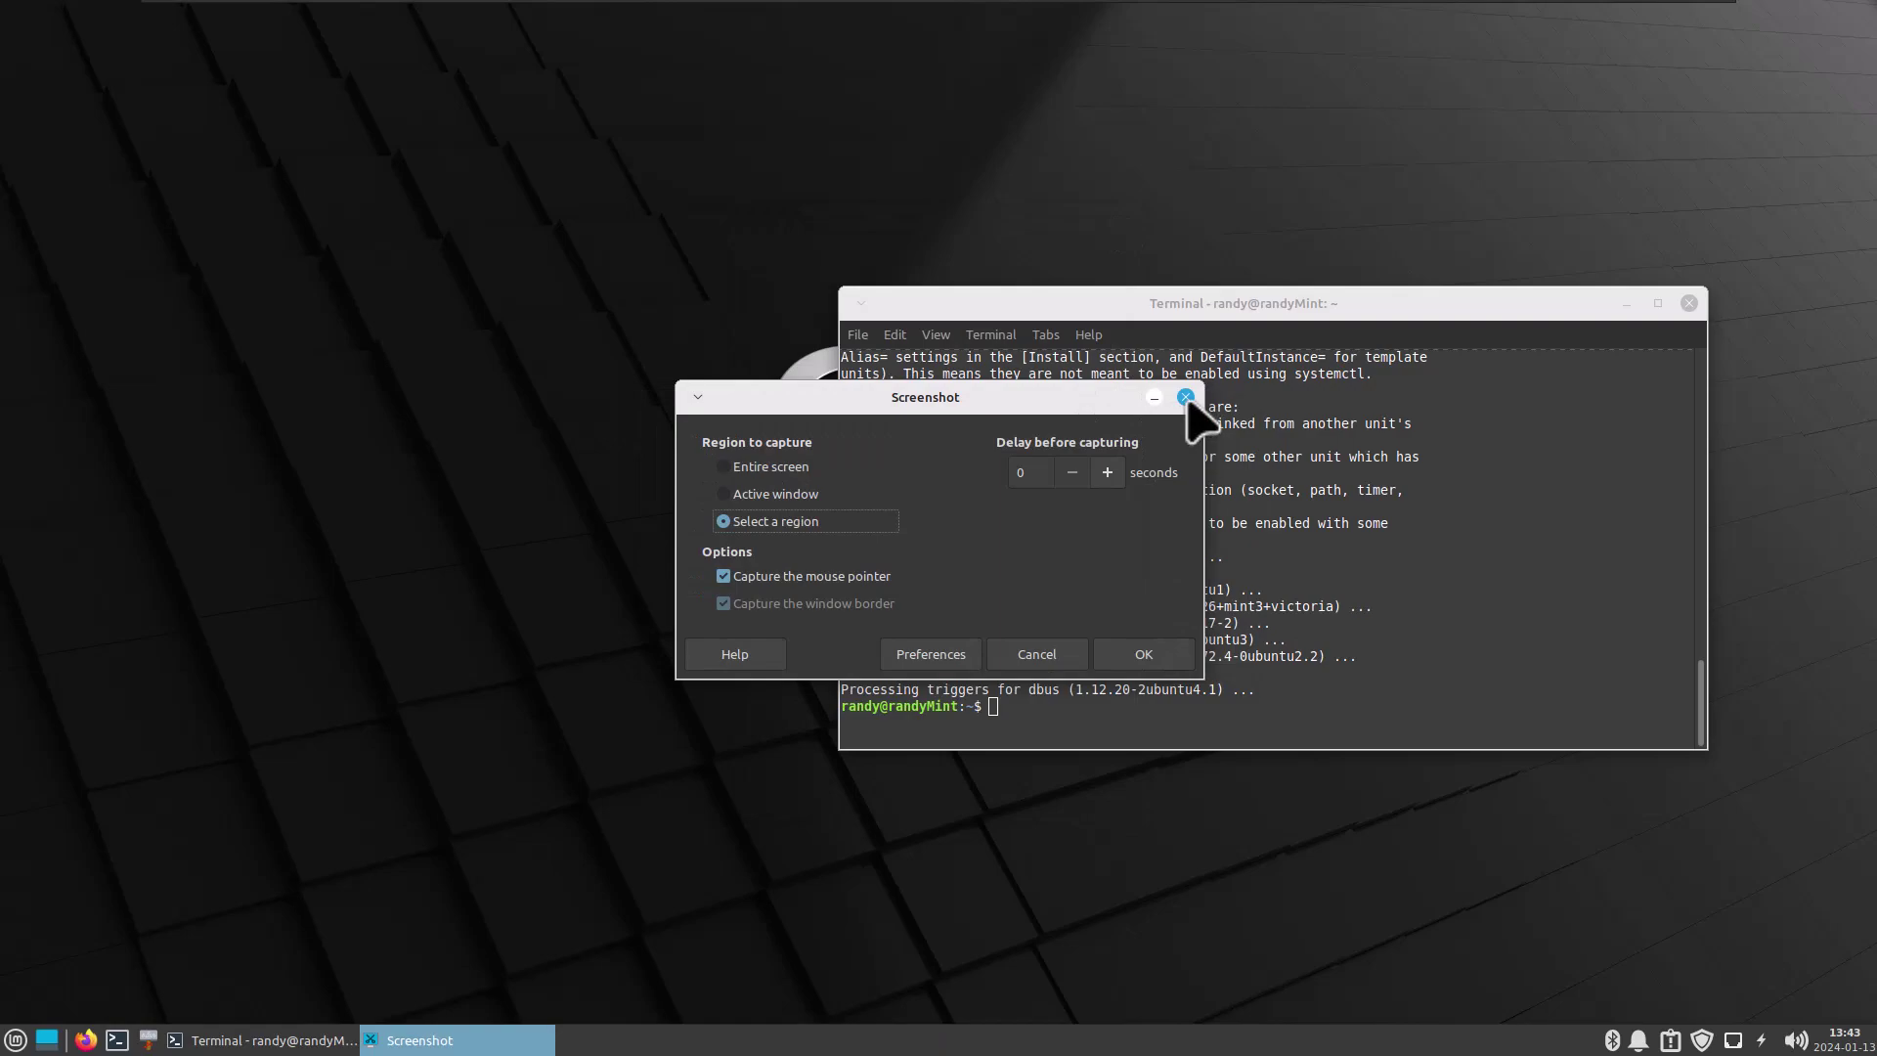
Close the leftover Screenshot dialog and the Welcome window
left_click(1034, 657)
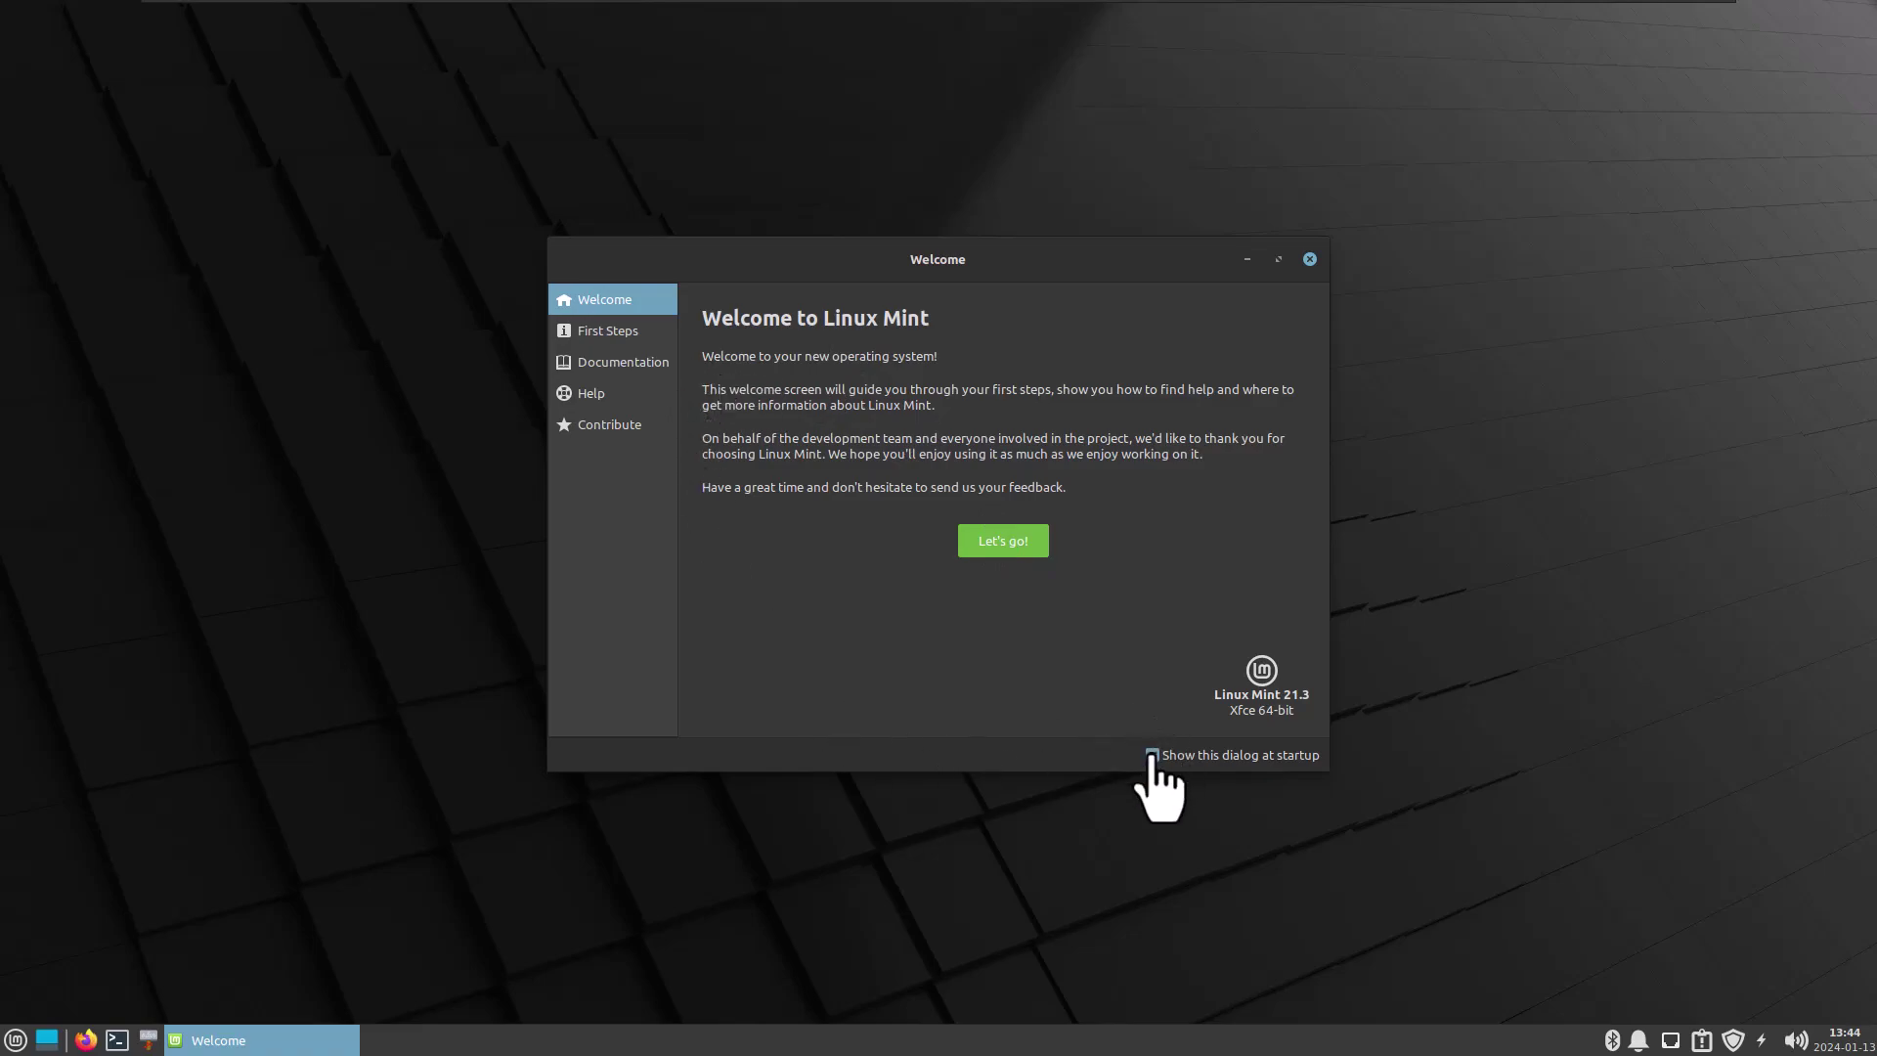
left_click(1308, 260)
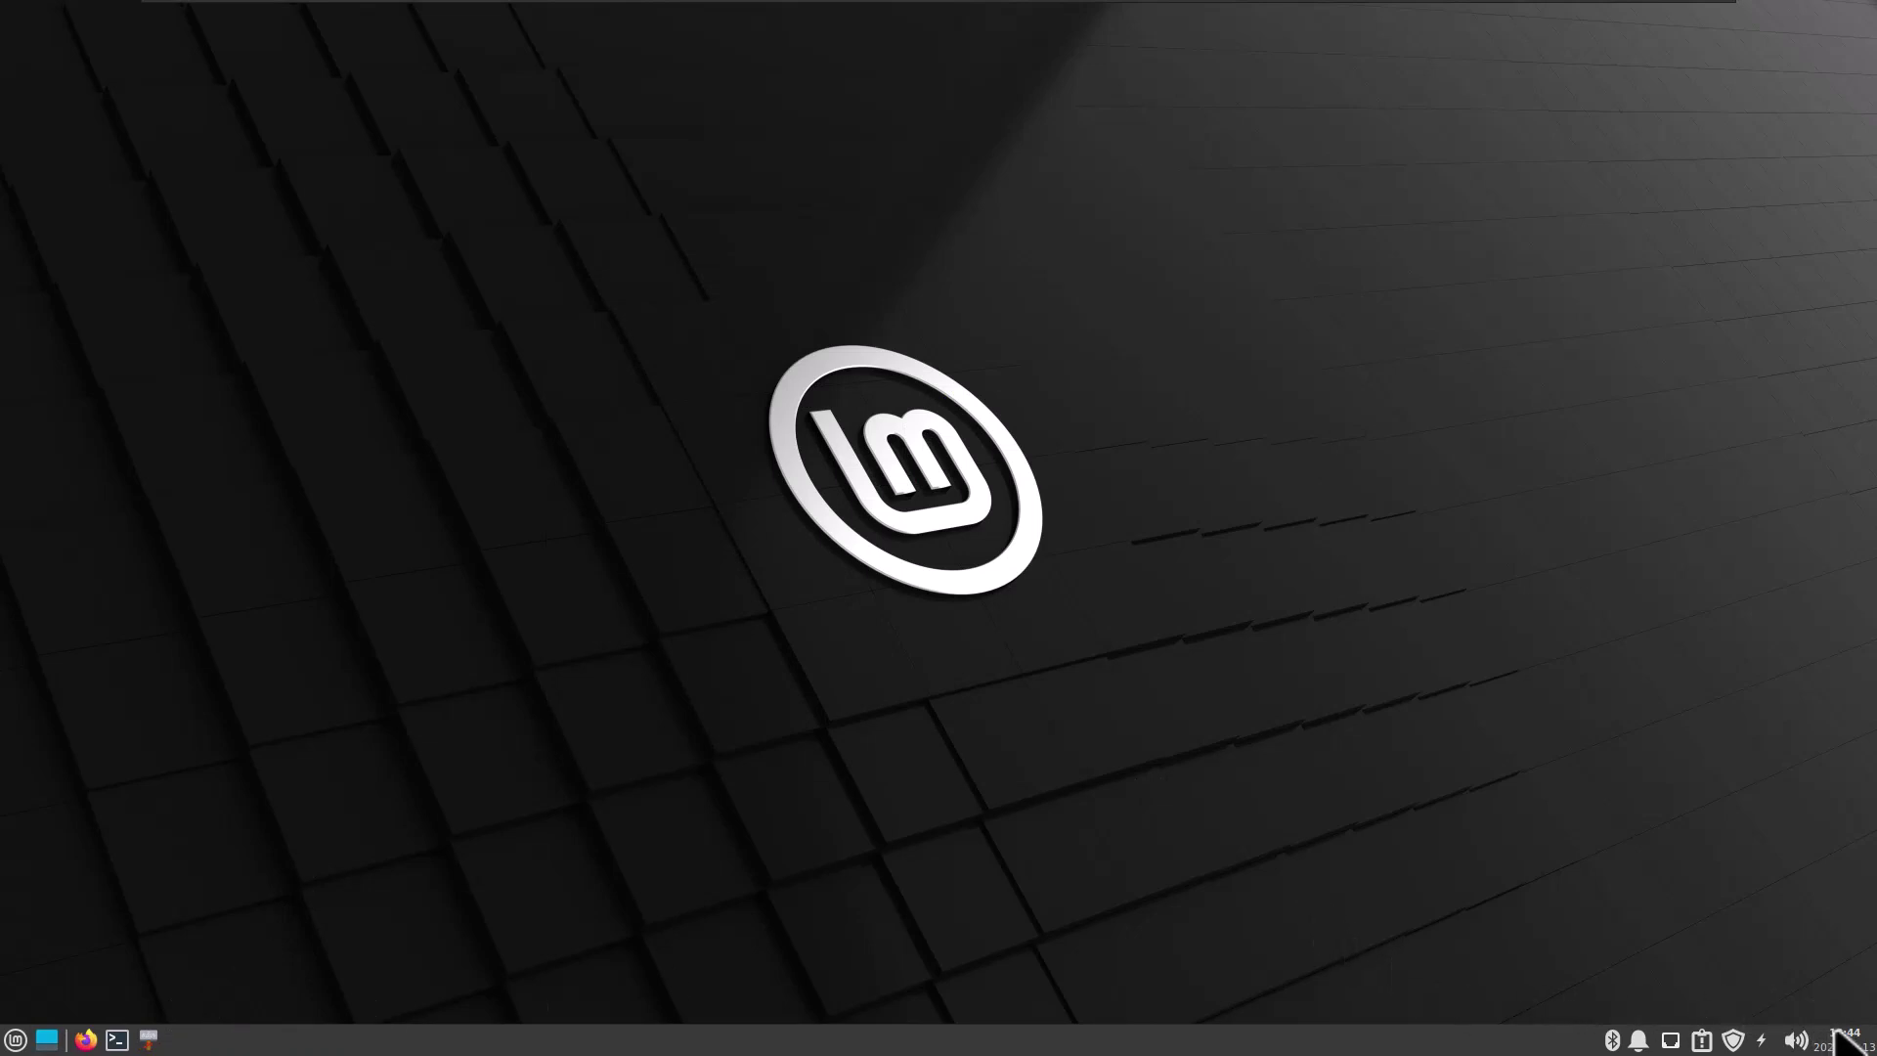
mouse_move(1833, 1036)
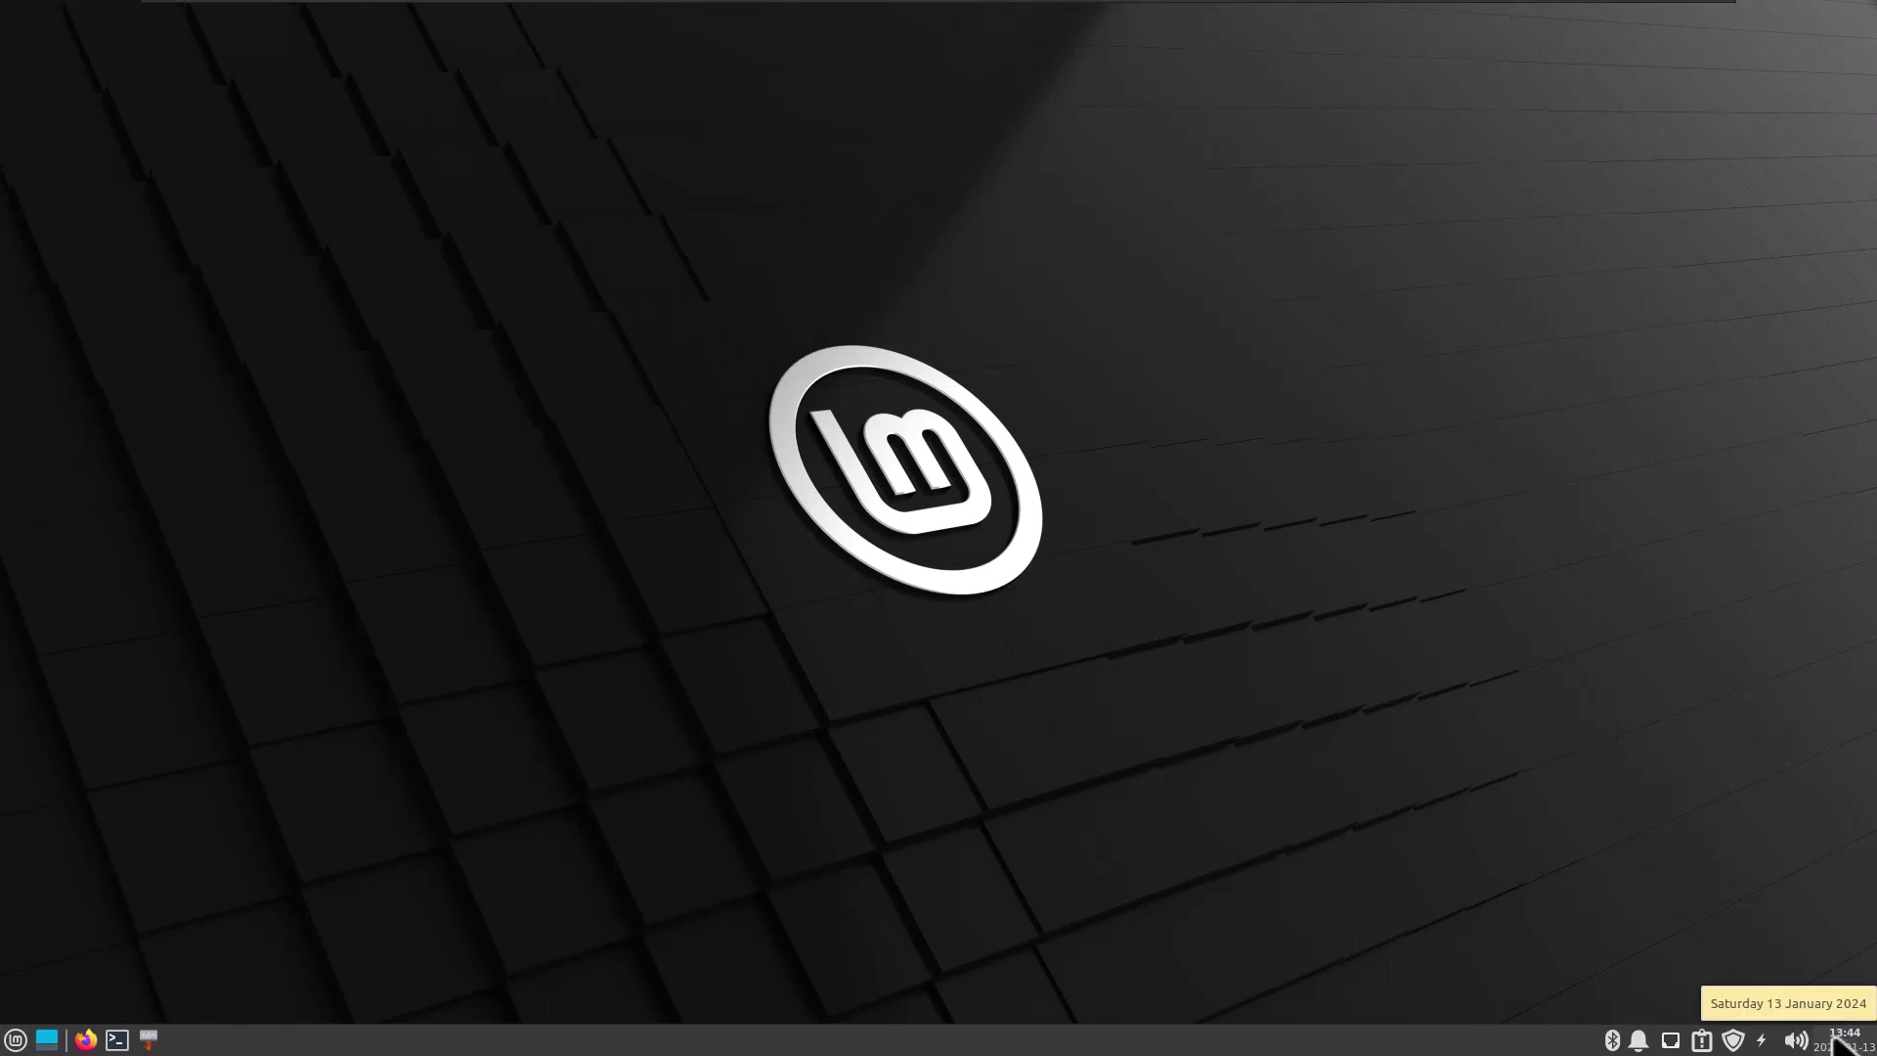
left_click(12, 1042)
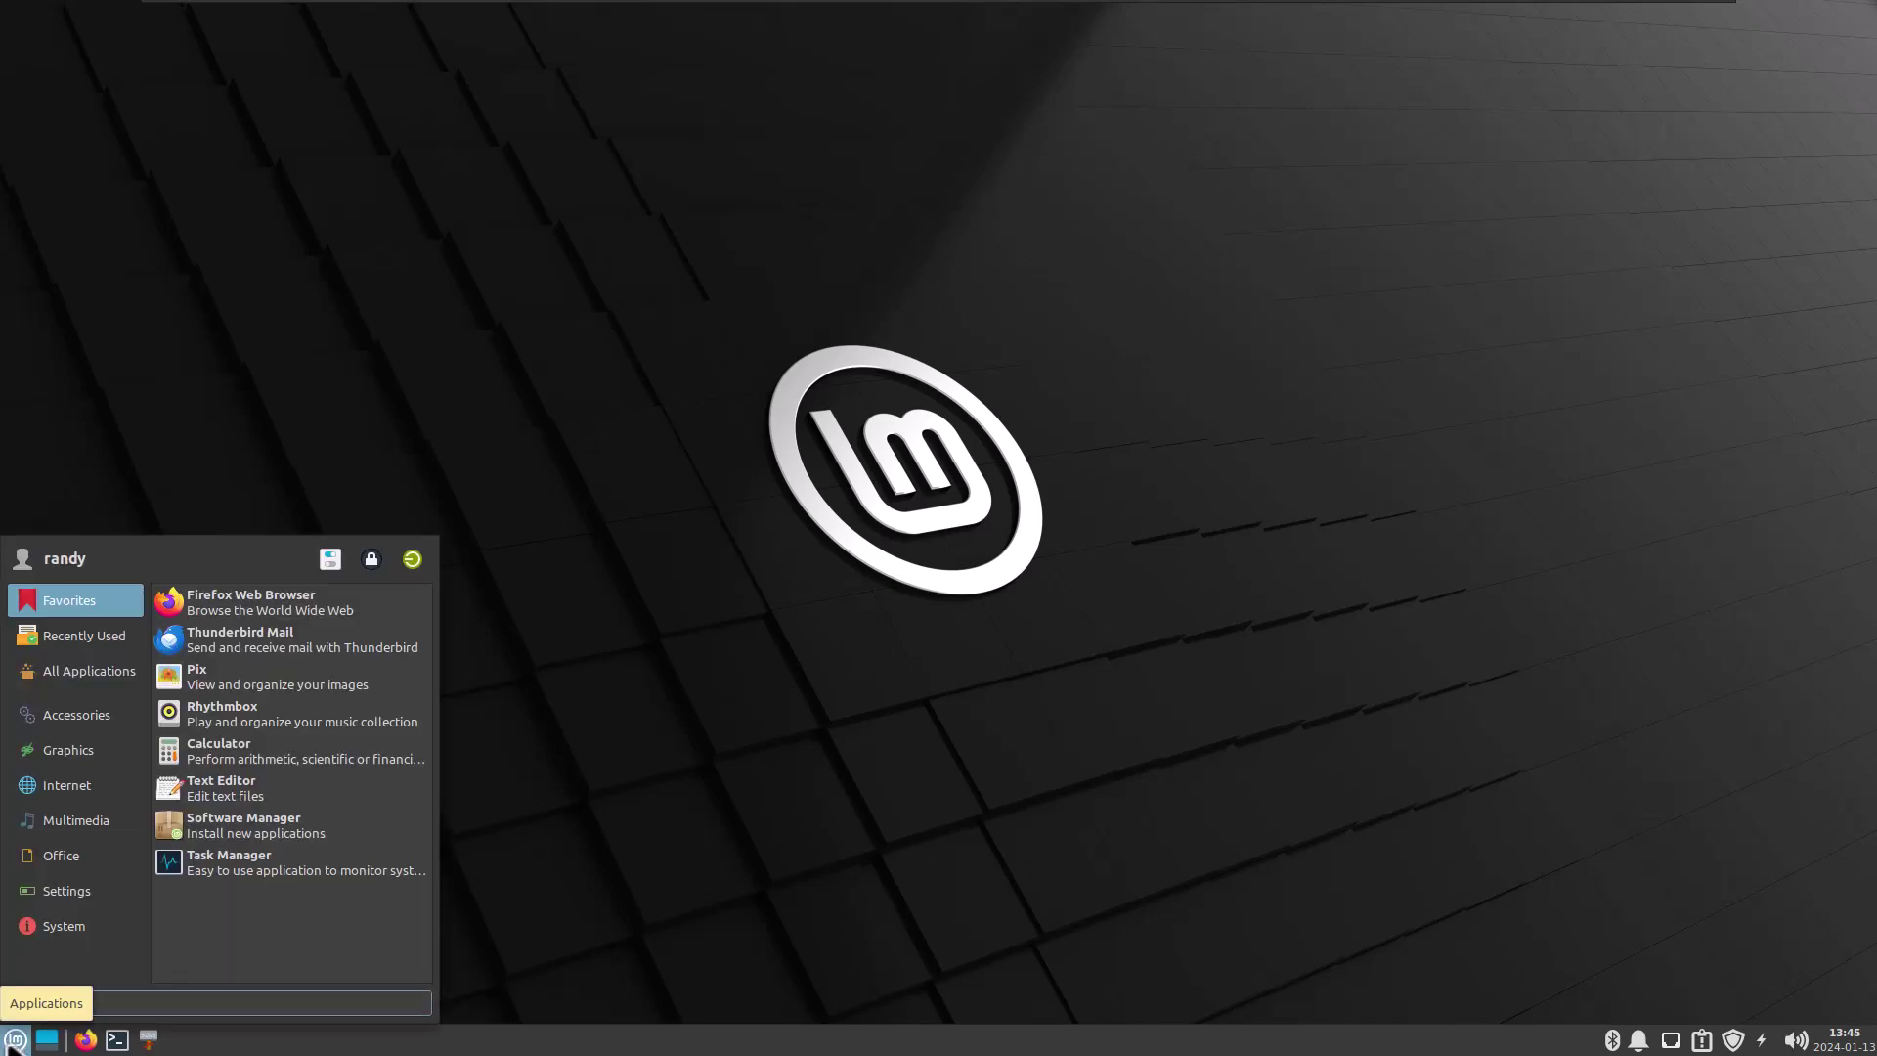
type("date")
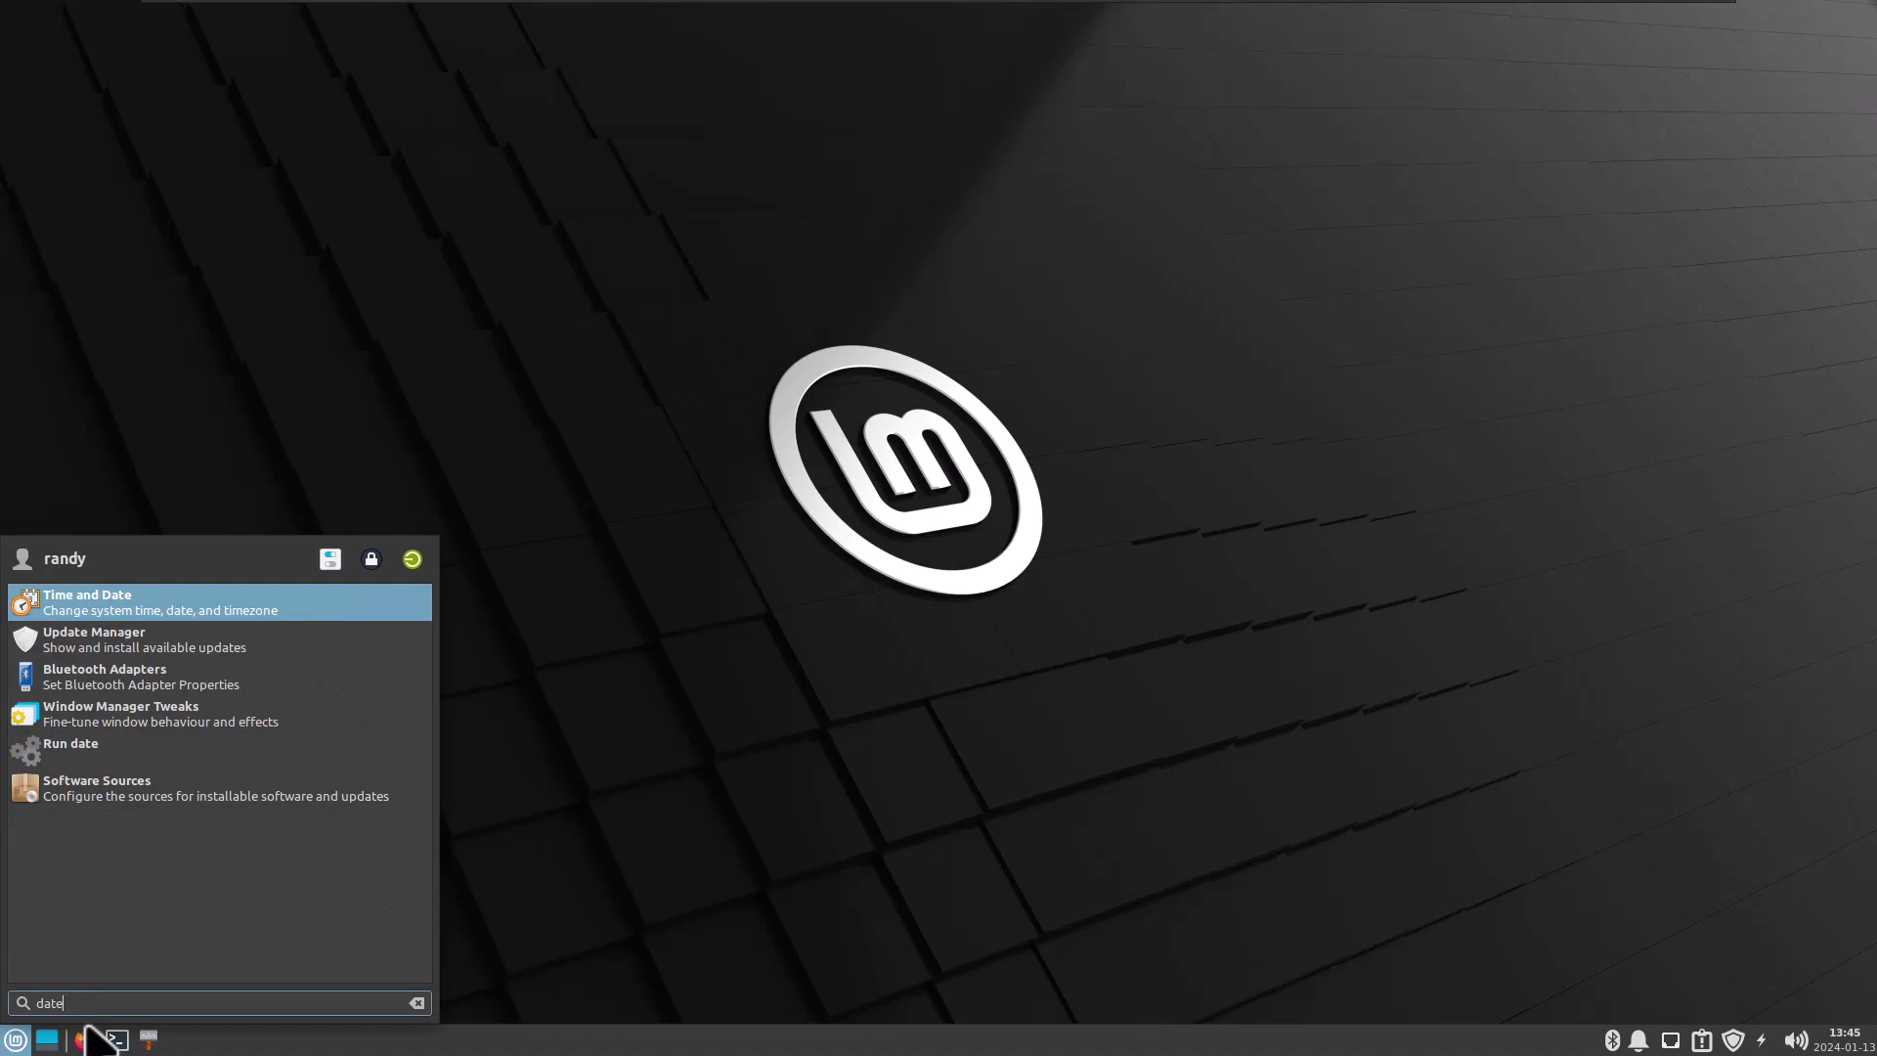
left_click(93, 604)
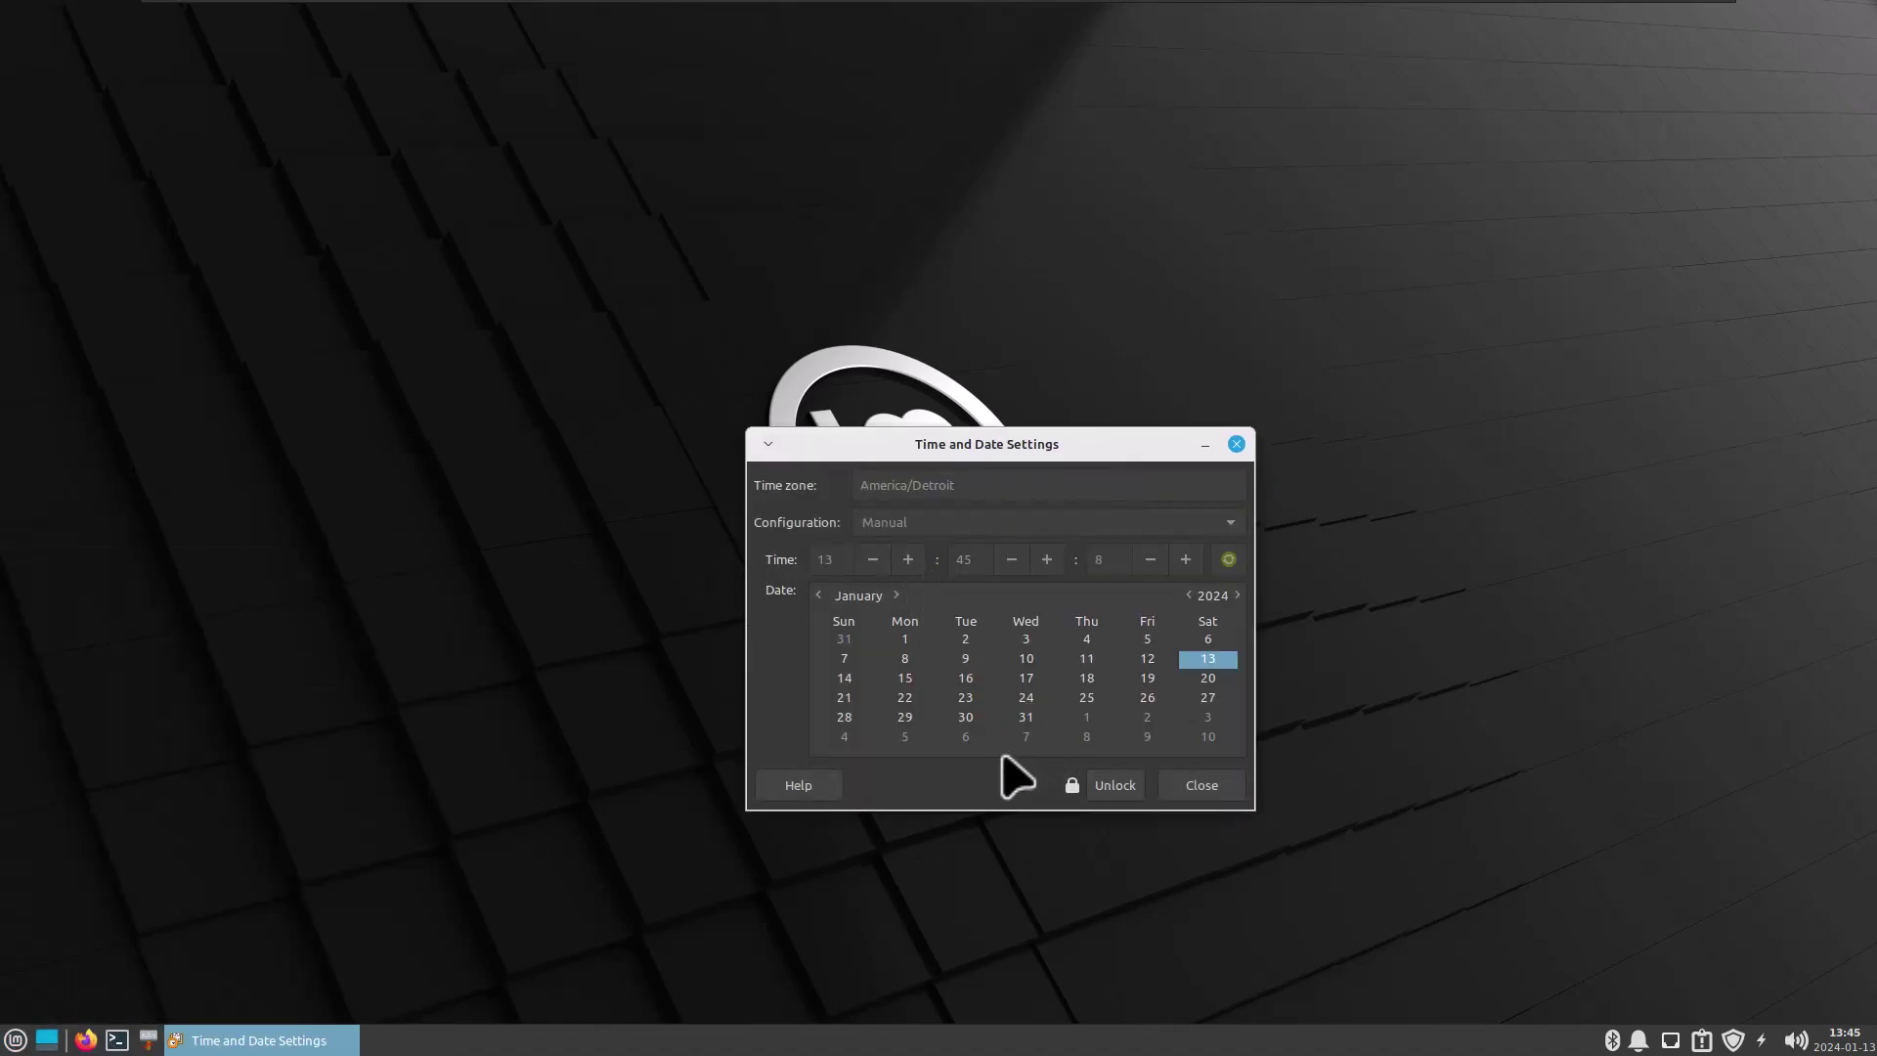
left_click(1113, 787)
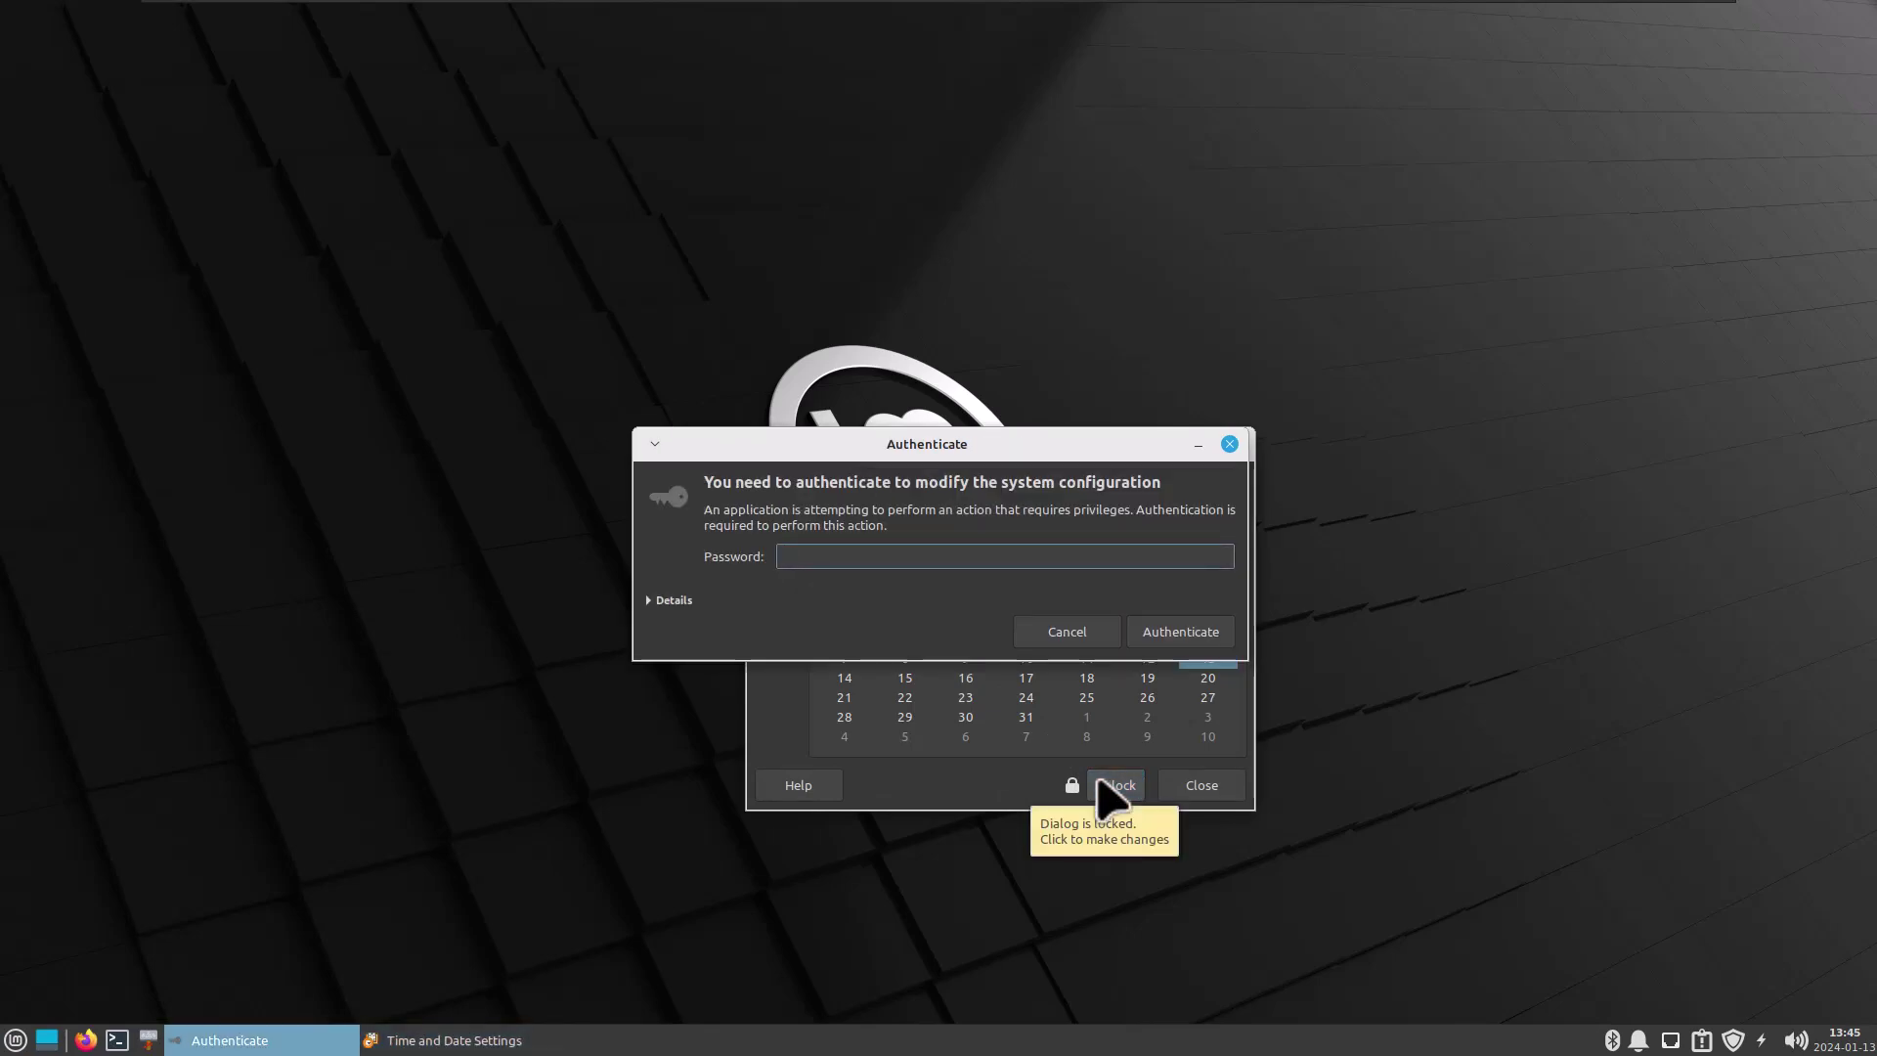
key("Return")
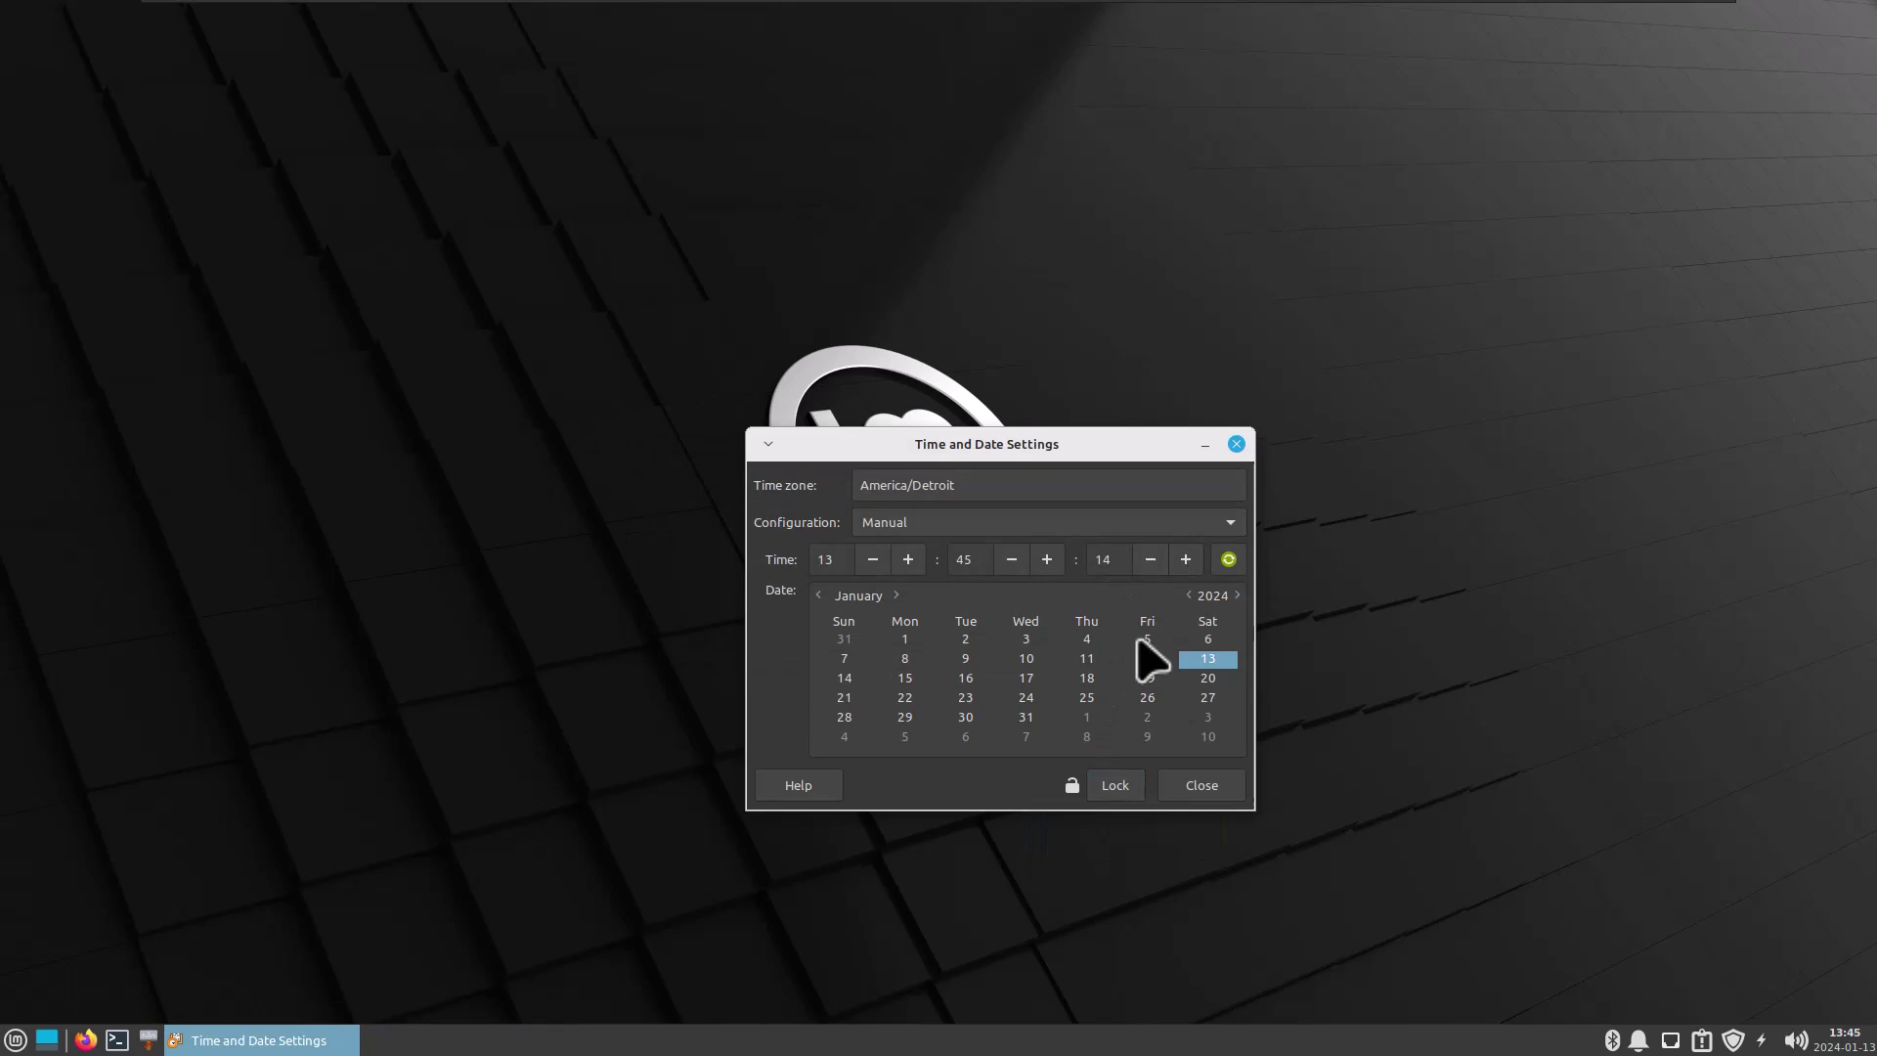
left_click(1210, 524)
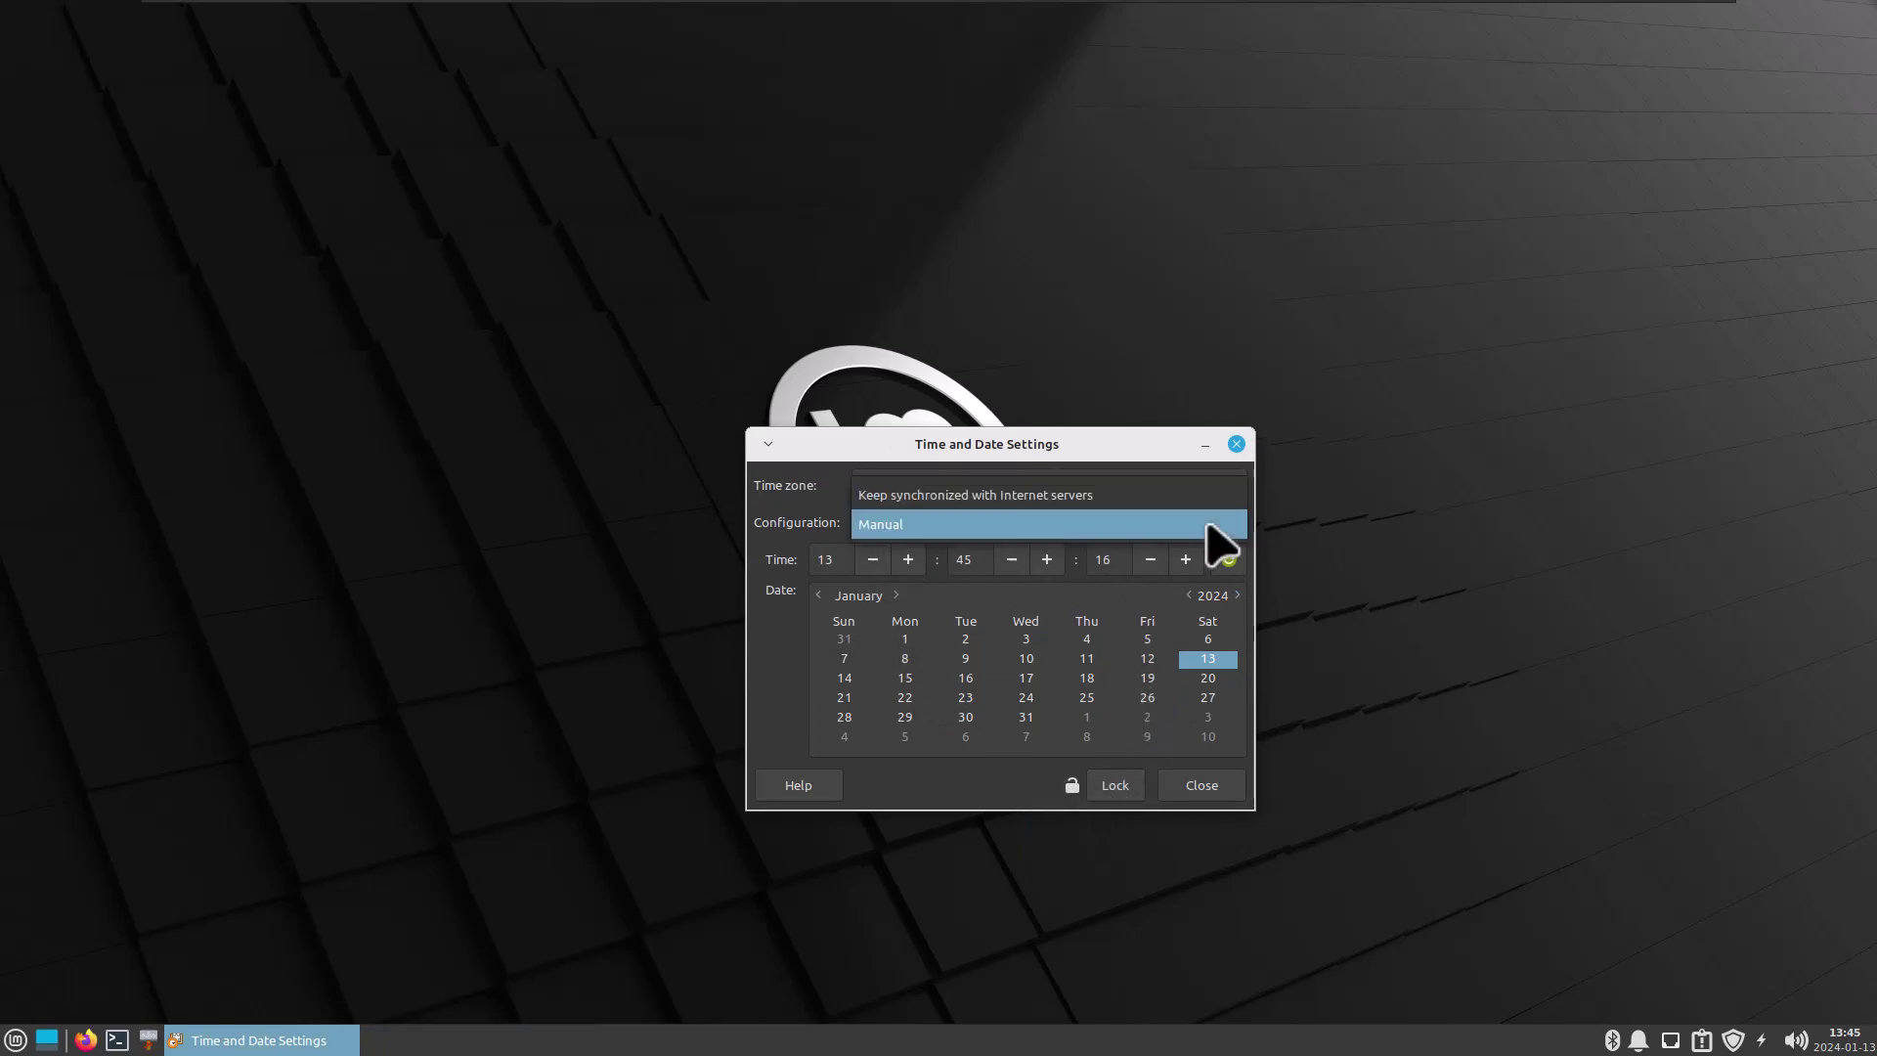
left_click(1210, 523)
left_click(1219, 542)
left_click(1208, 524)
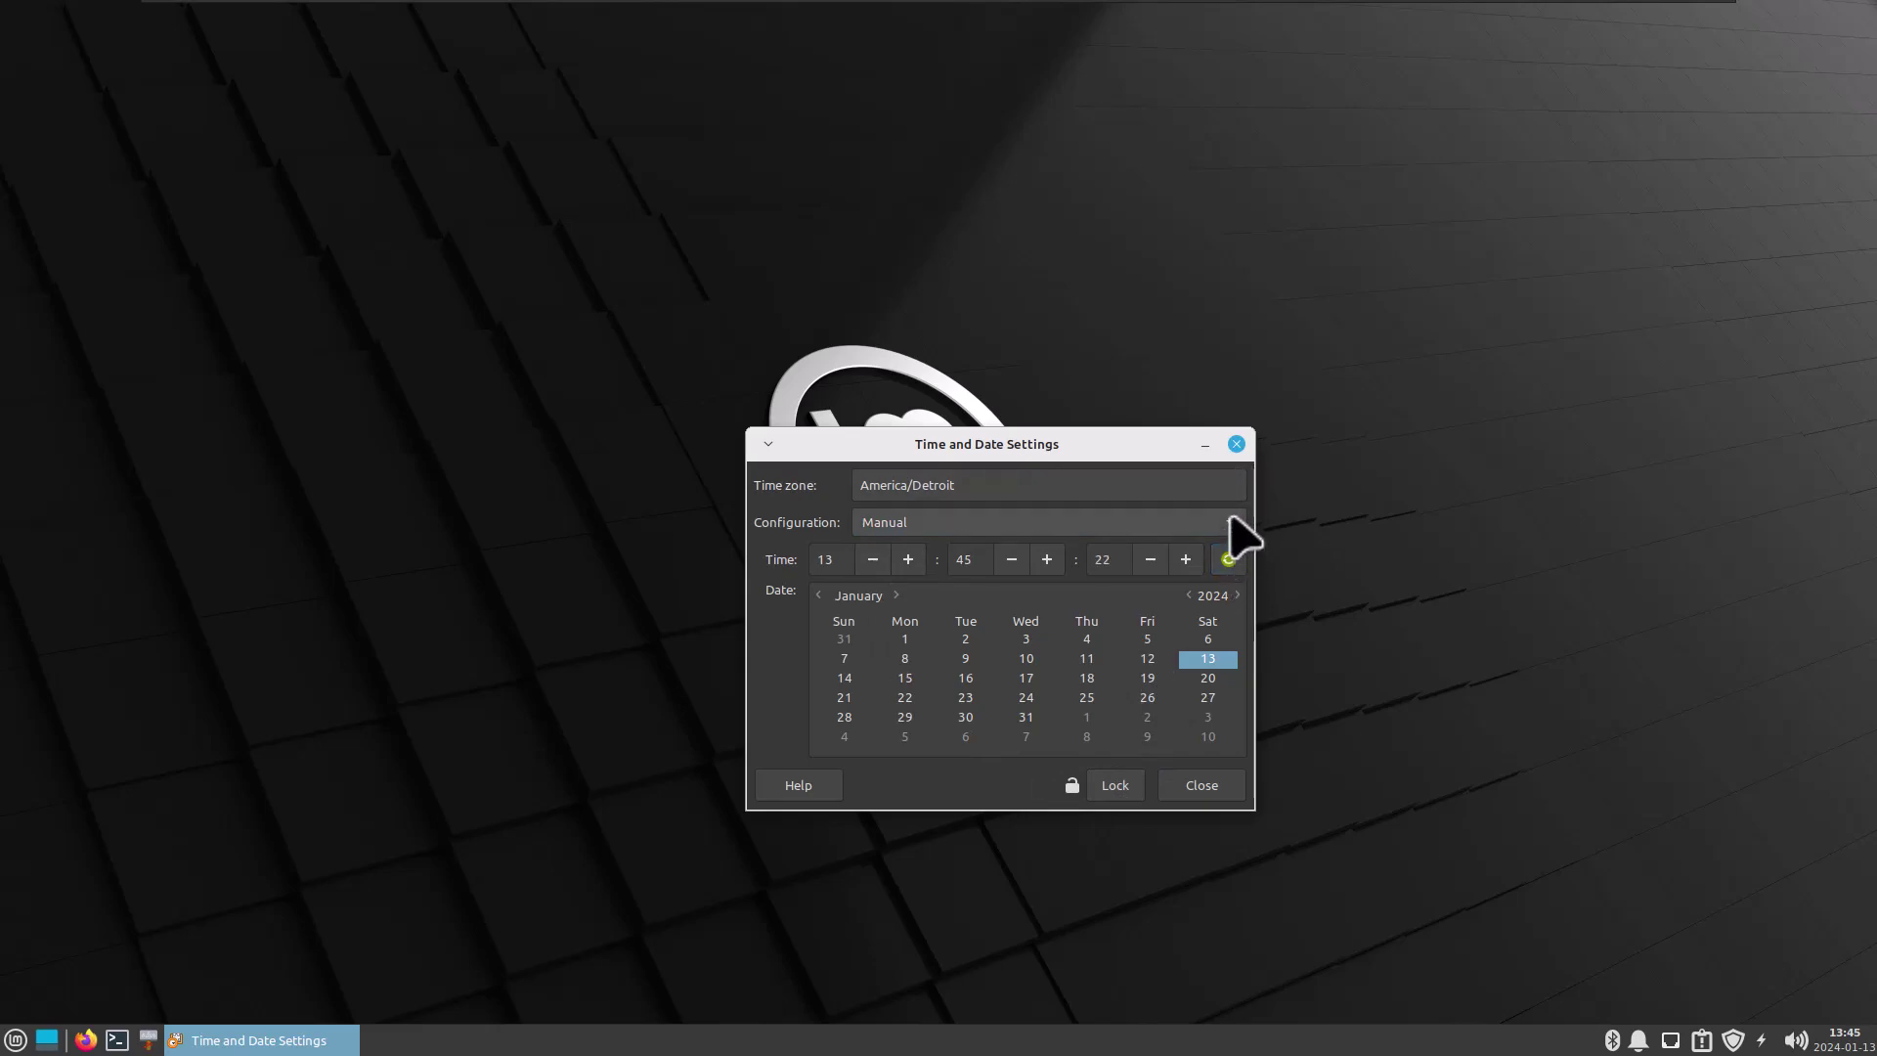
Set the panel clock to the 12-hour '01:45 PM' format in its properties
left_click(1236, 443)
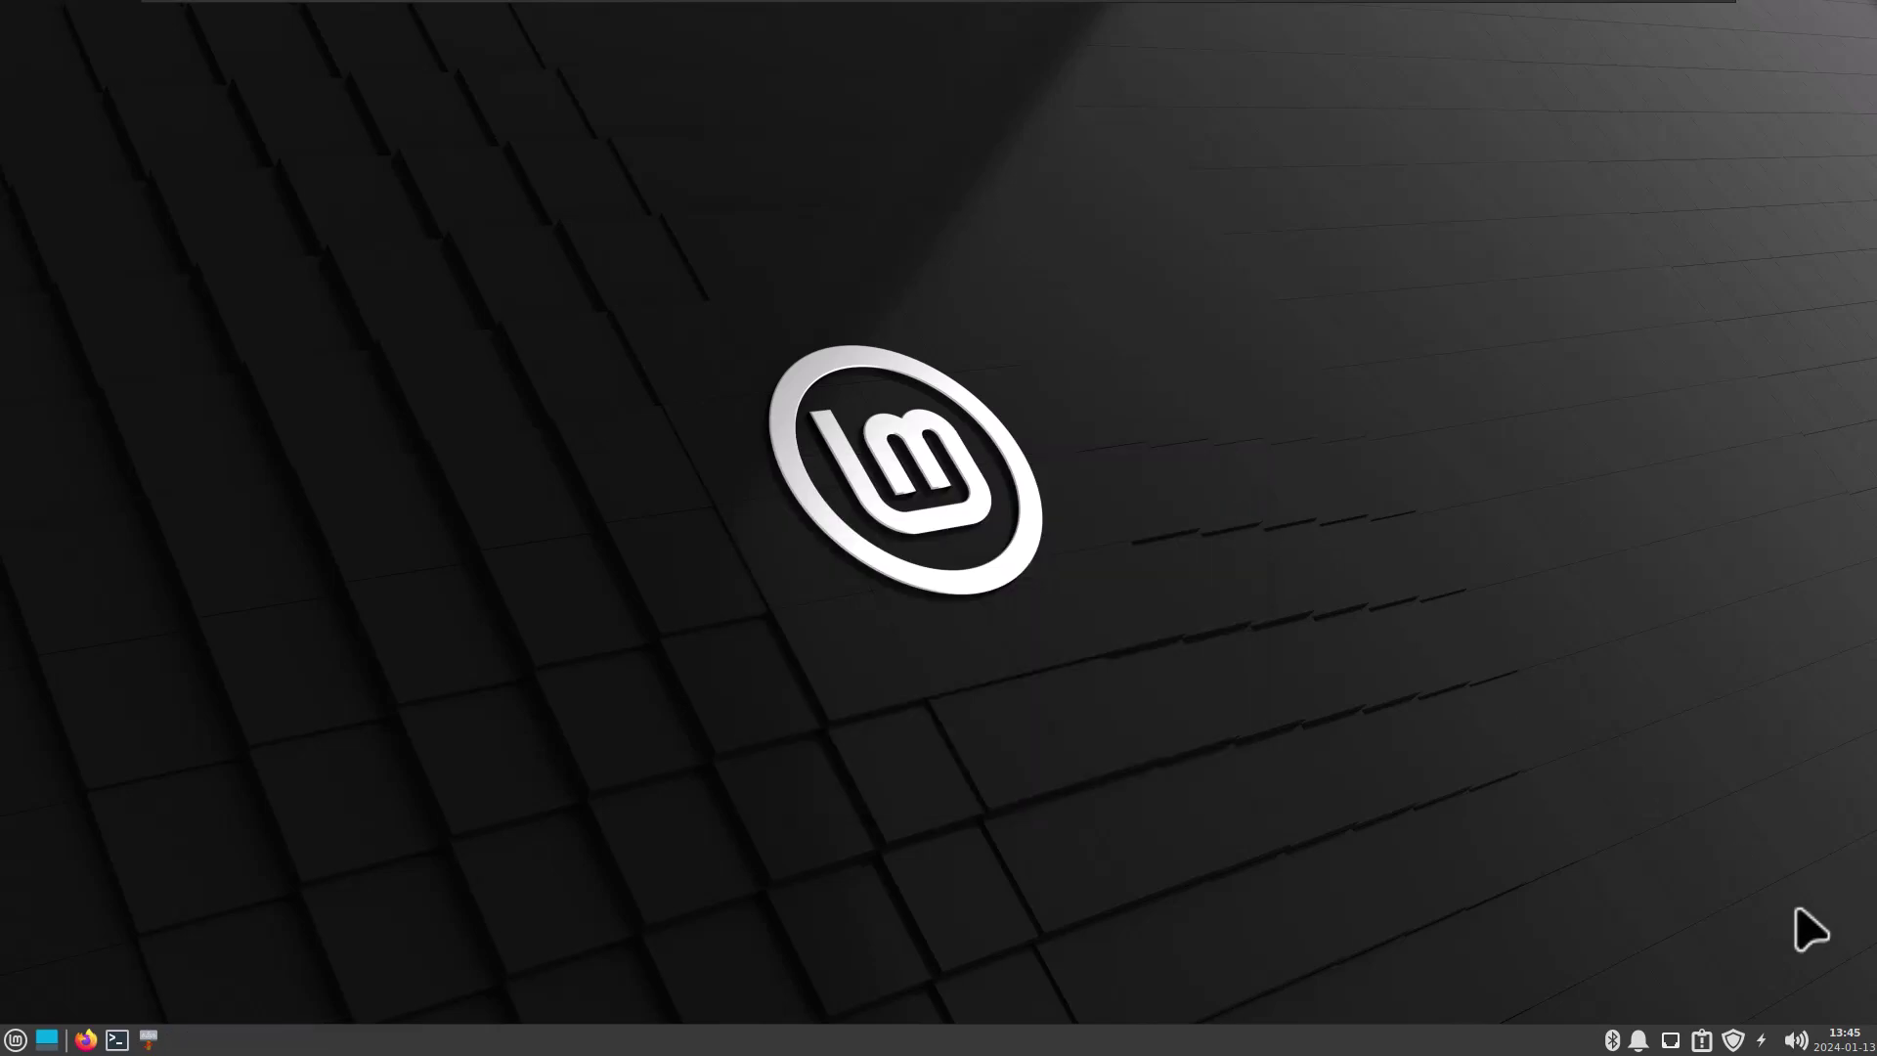
right_click(1833, 1042)
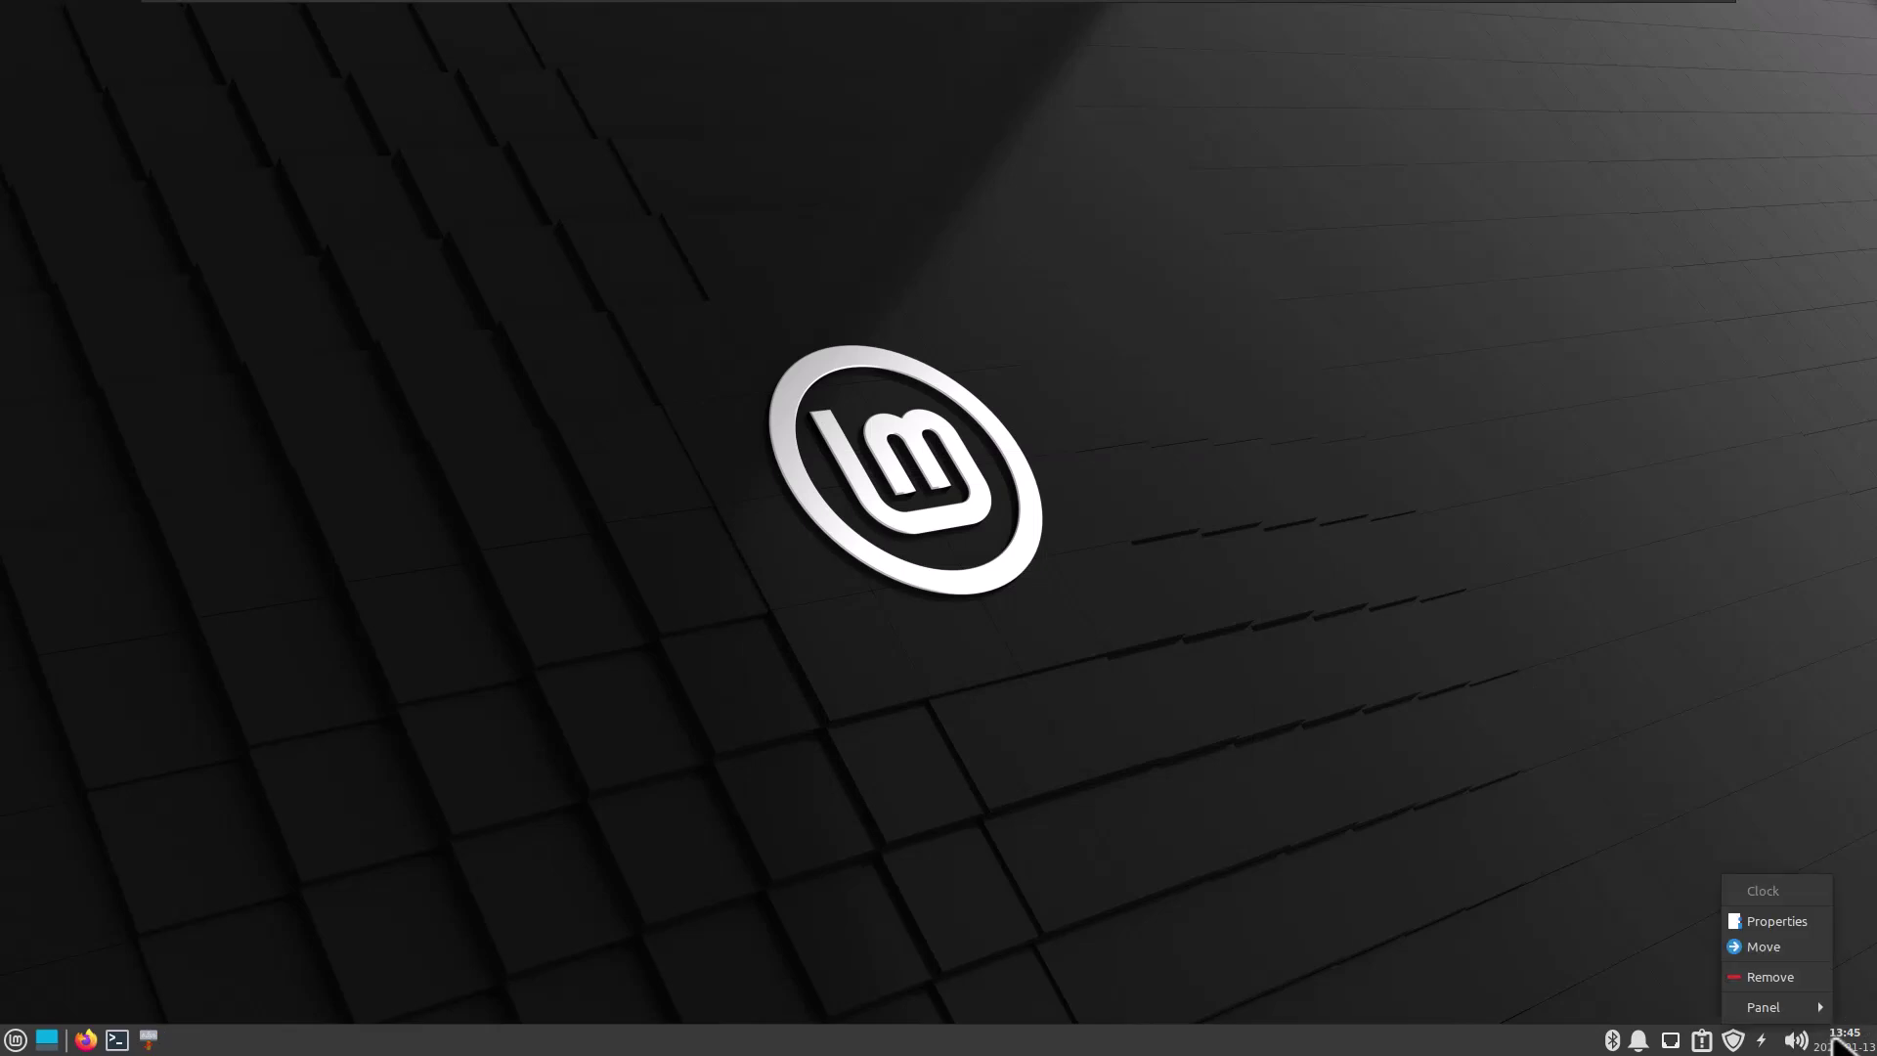
left_click(1774, 921)
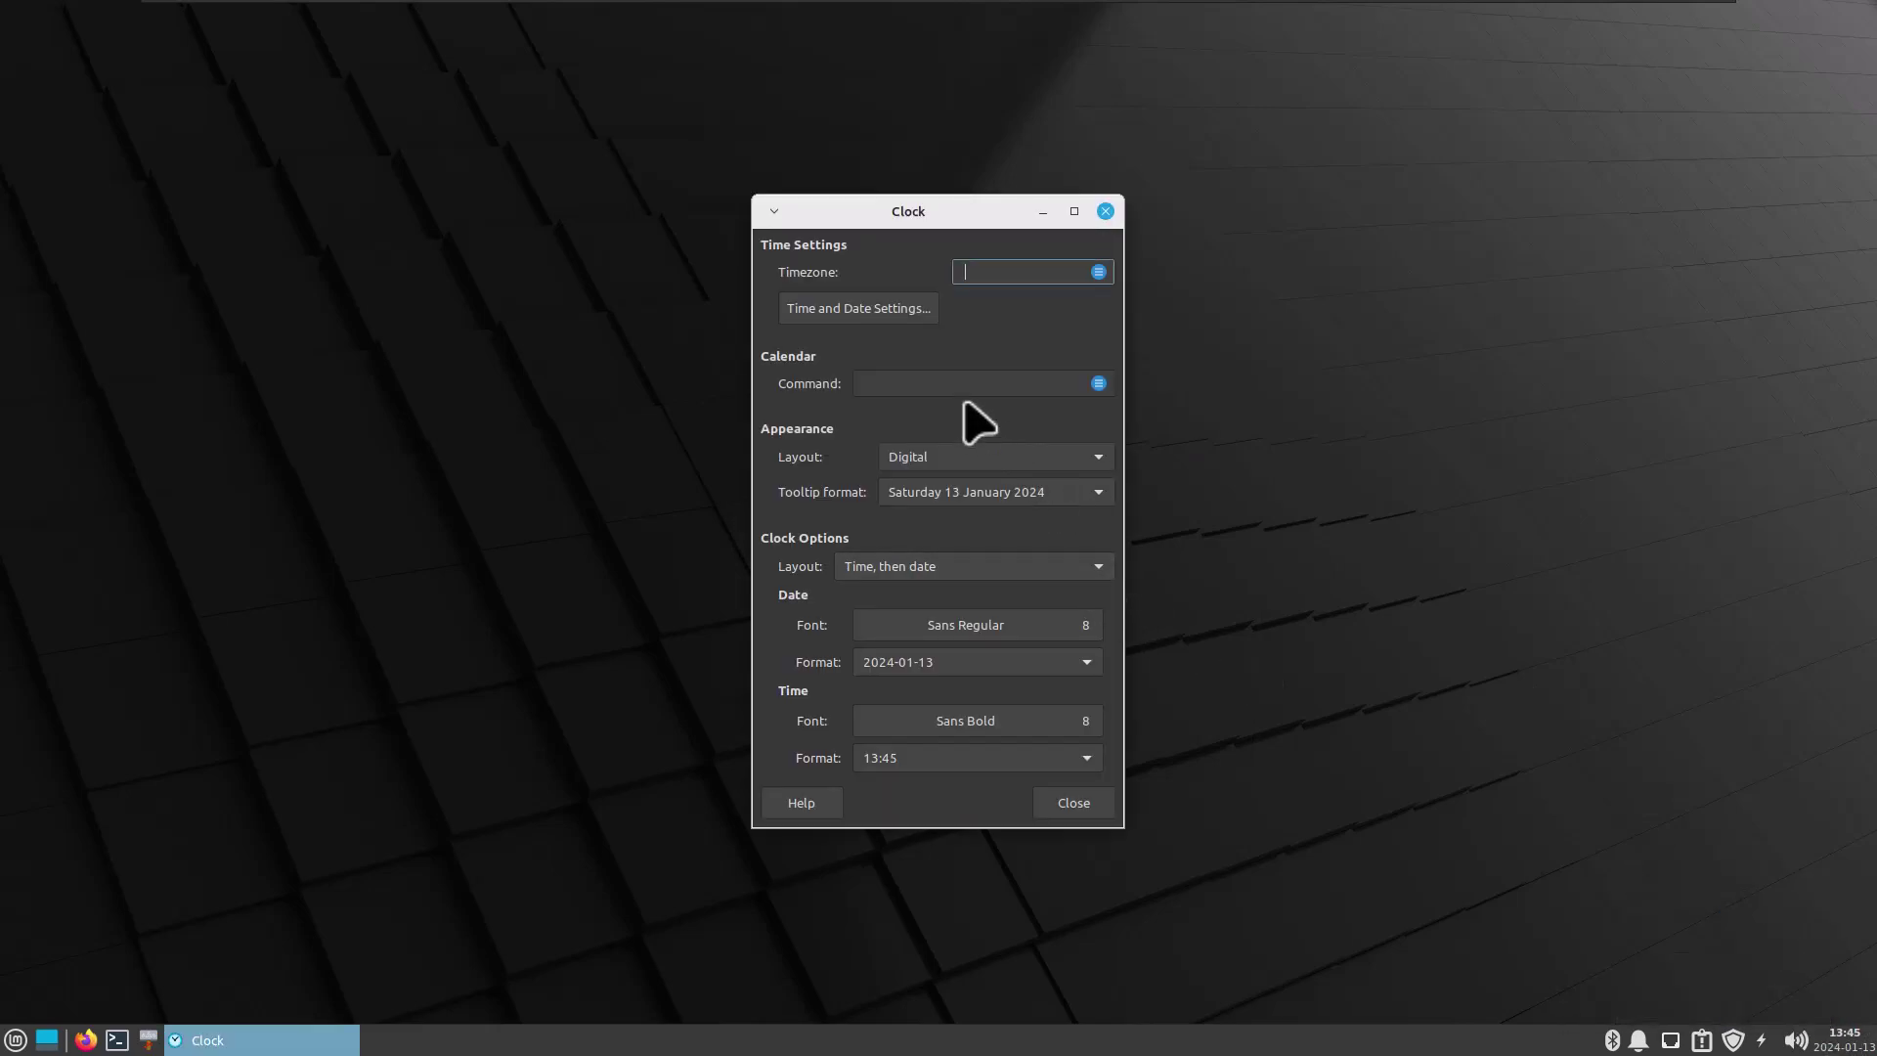
left_click(952, 757)
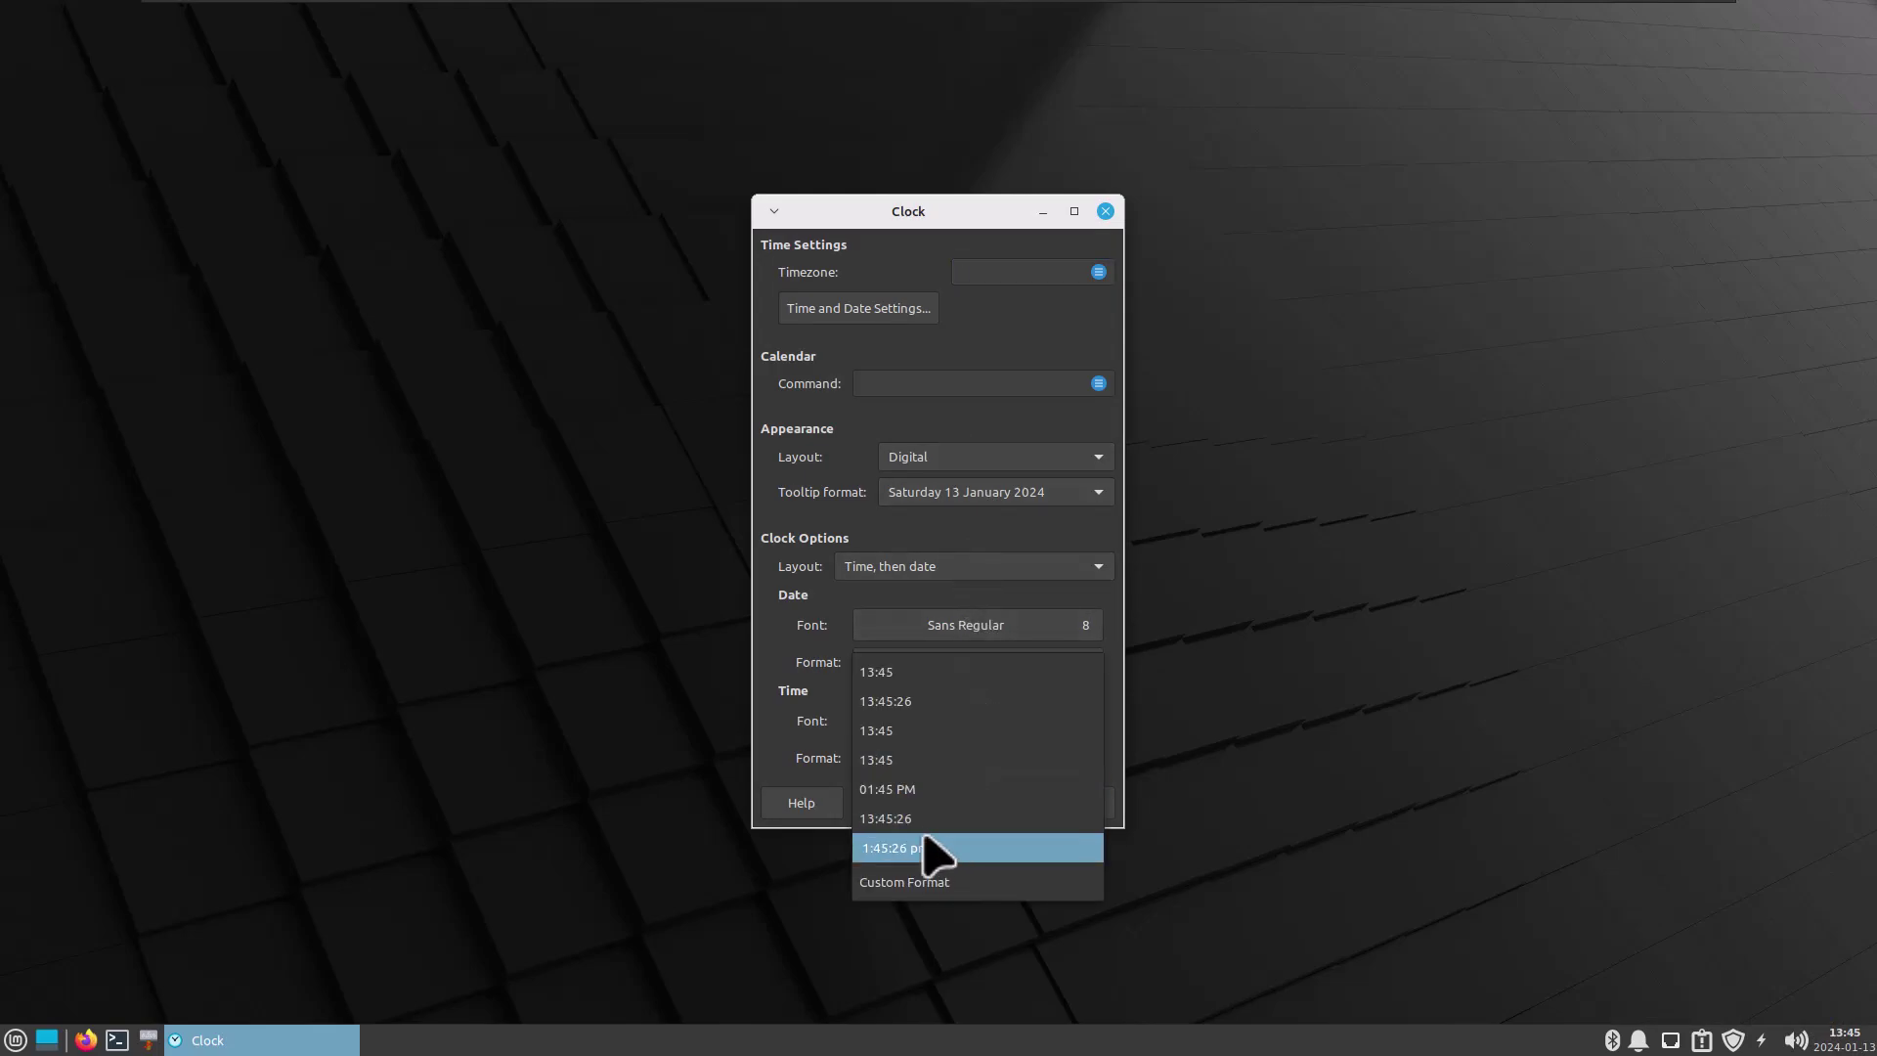
left_click(909, 794)
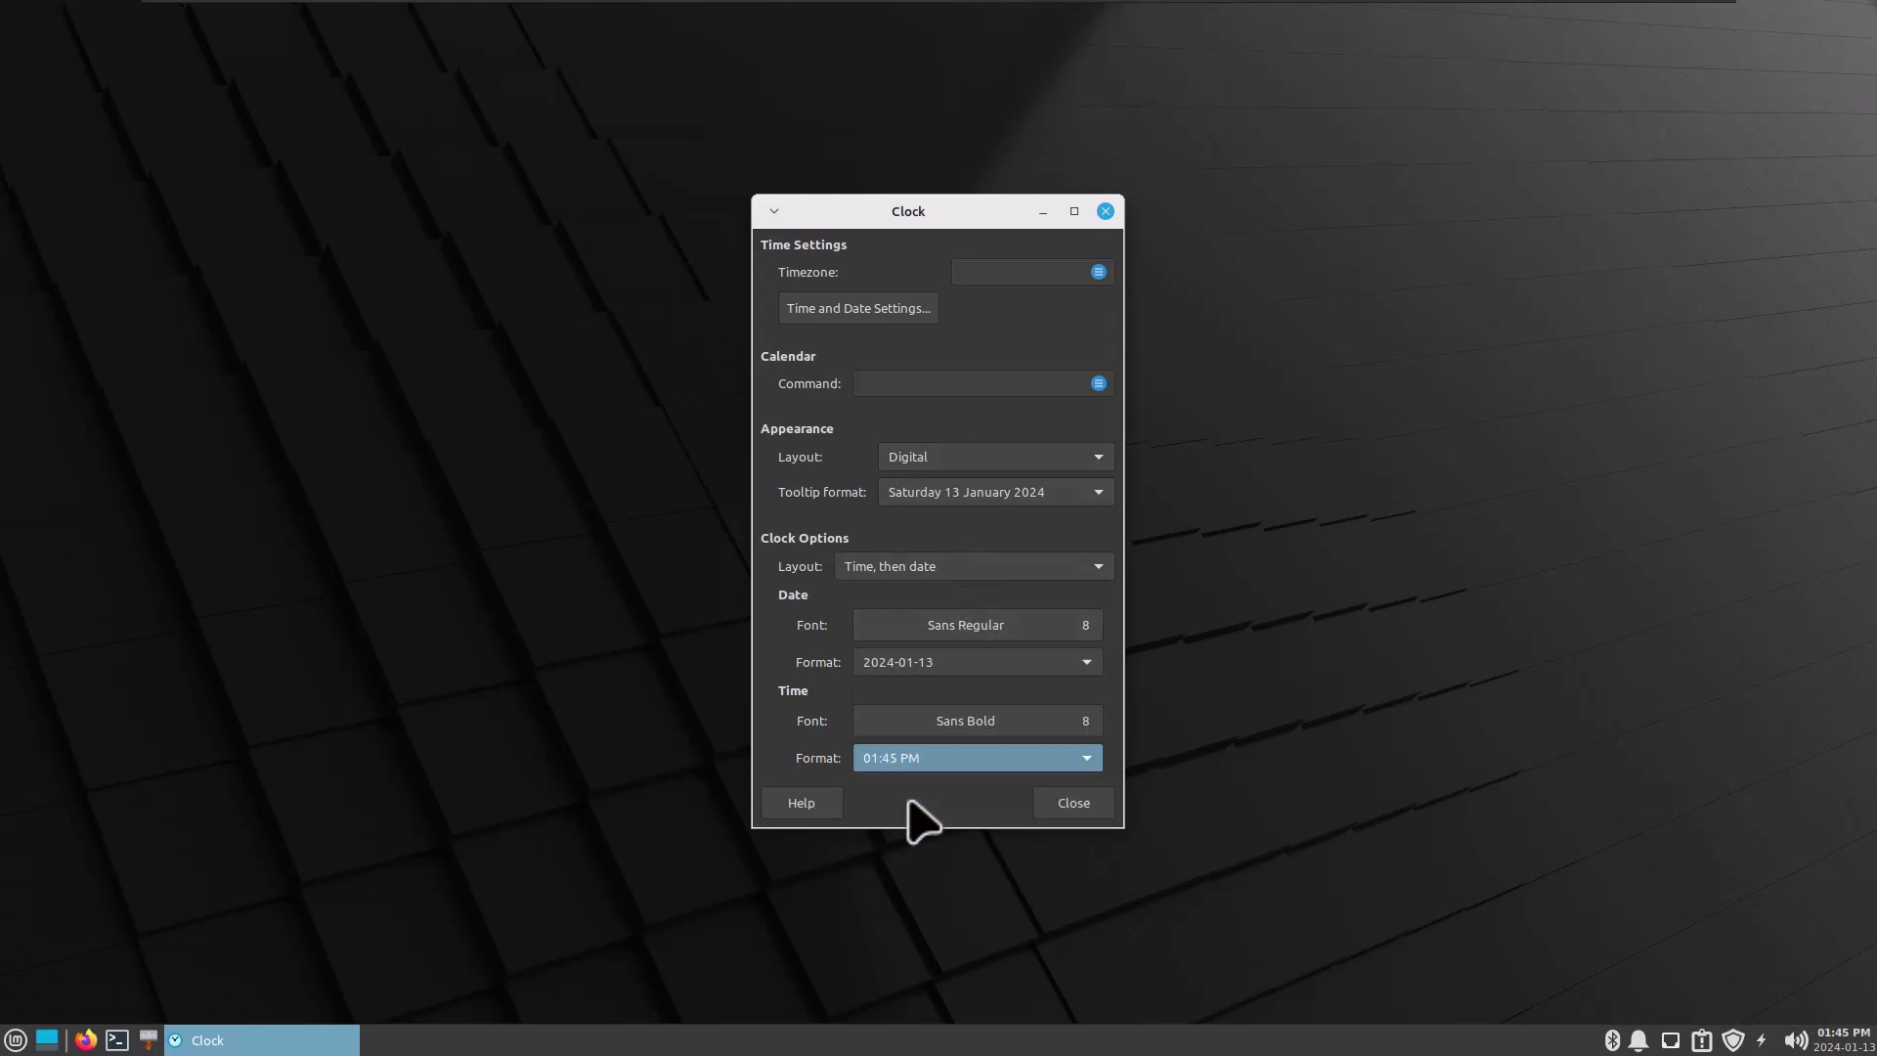
left_click(1064, 806)
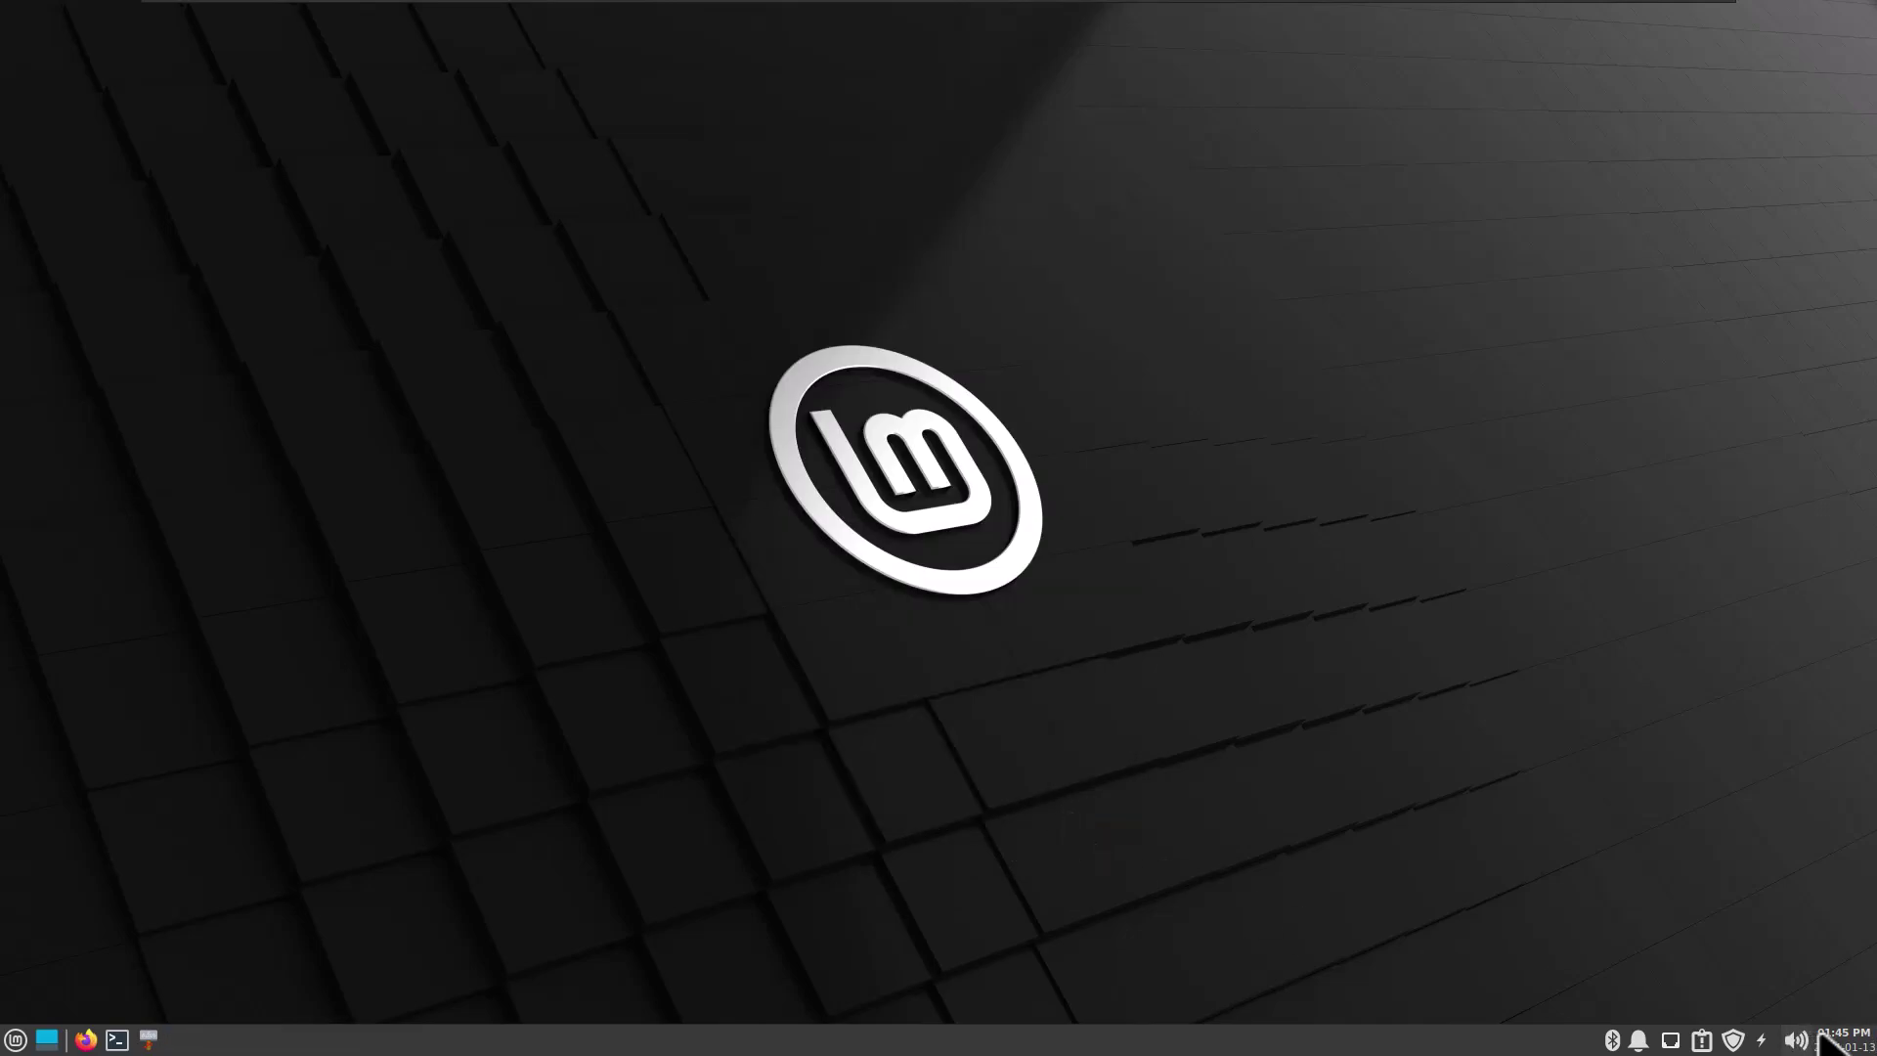
Open the system Time and Date settings from the clock menu, then close them and the Clock window
mouse_move(1824, 1044)
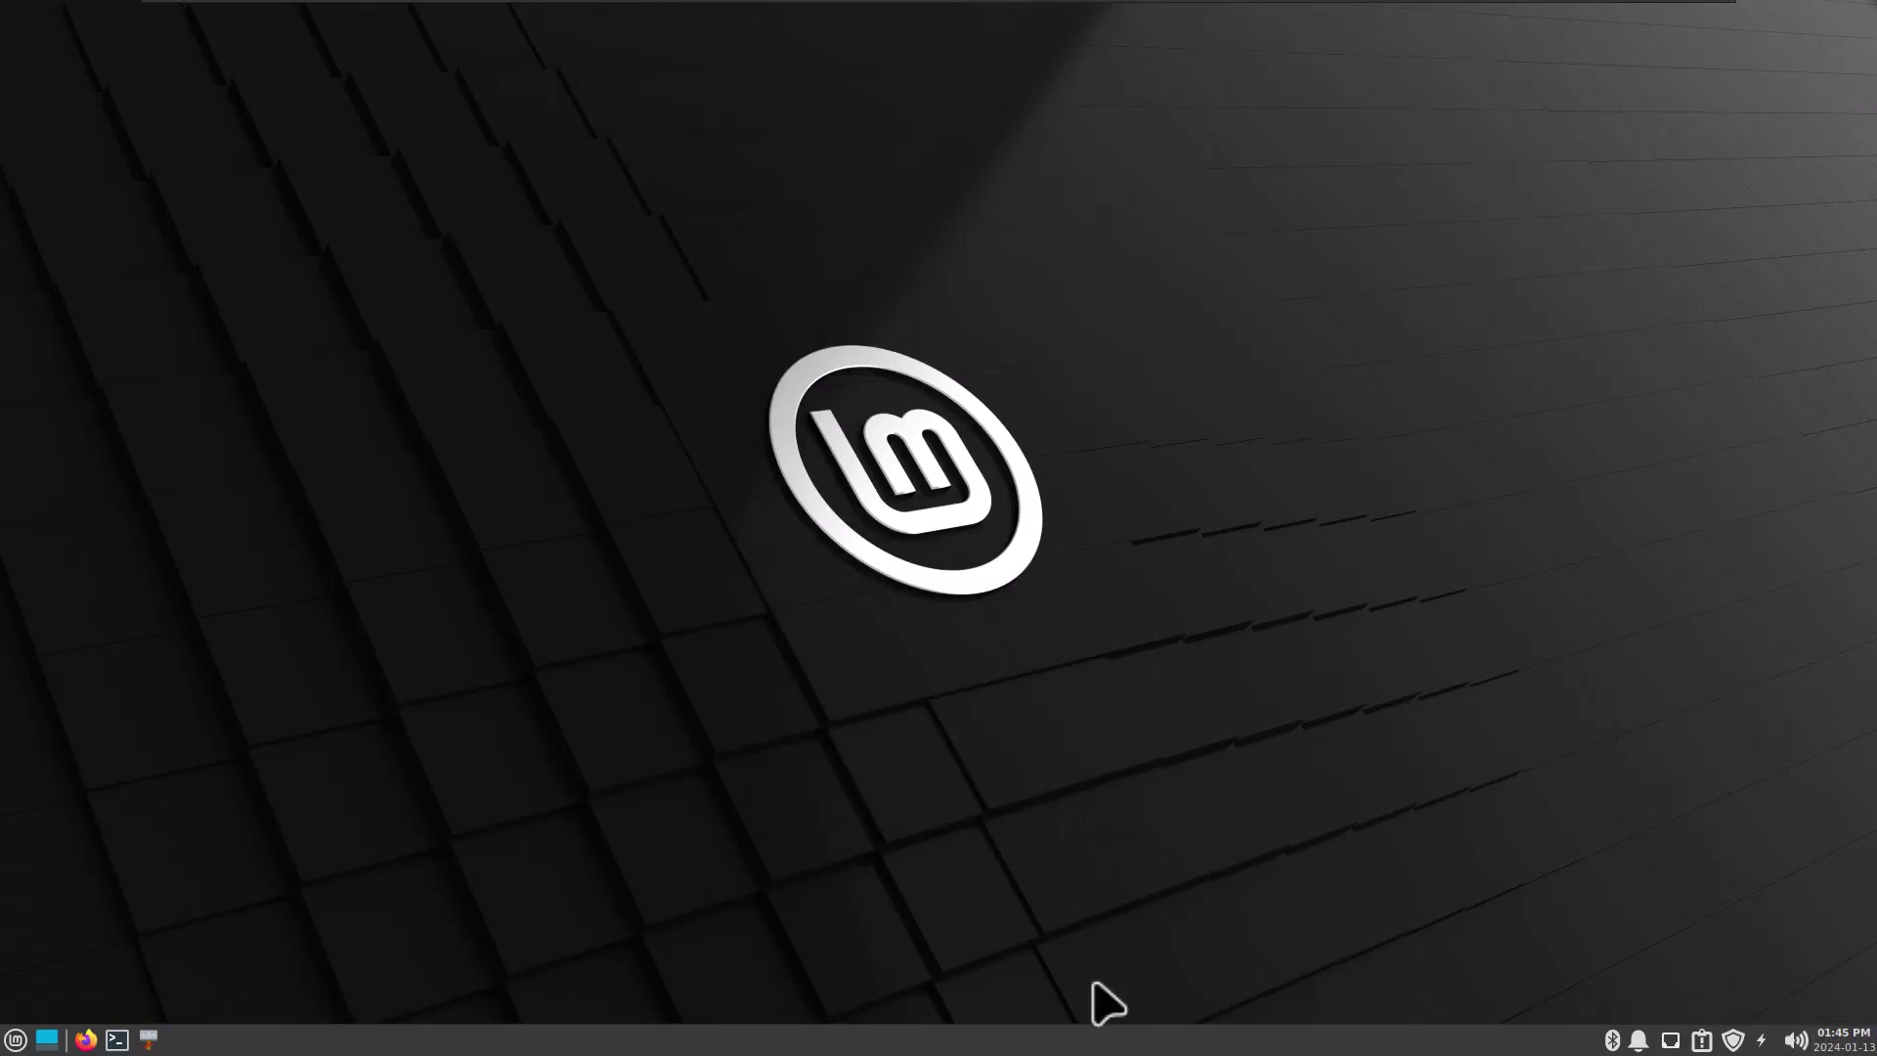
right_click(1850, 1047)
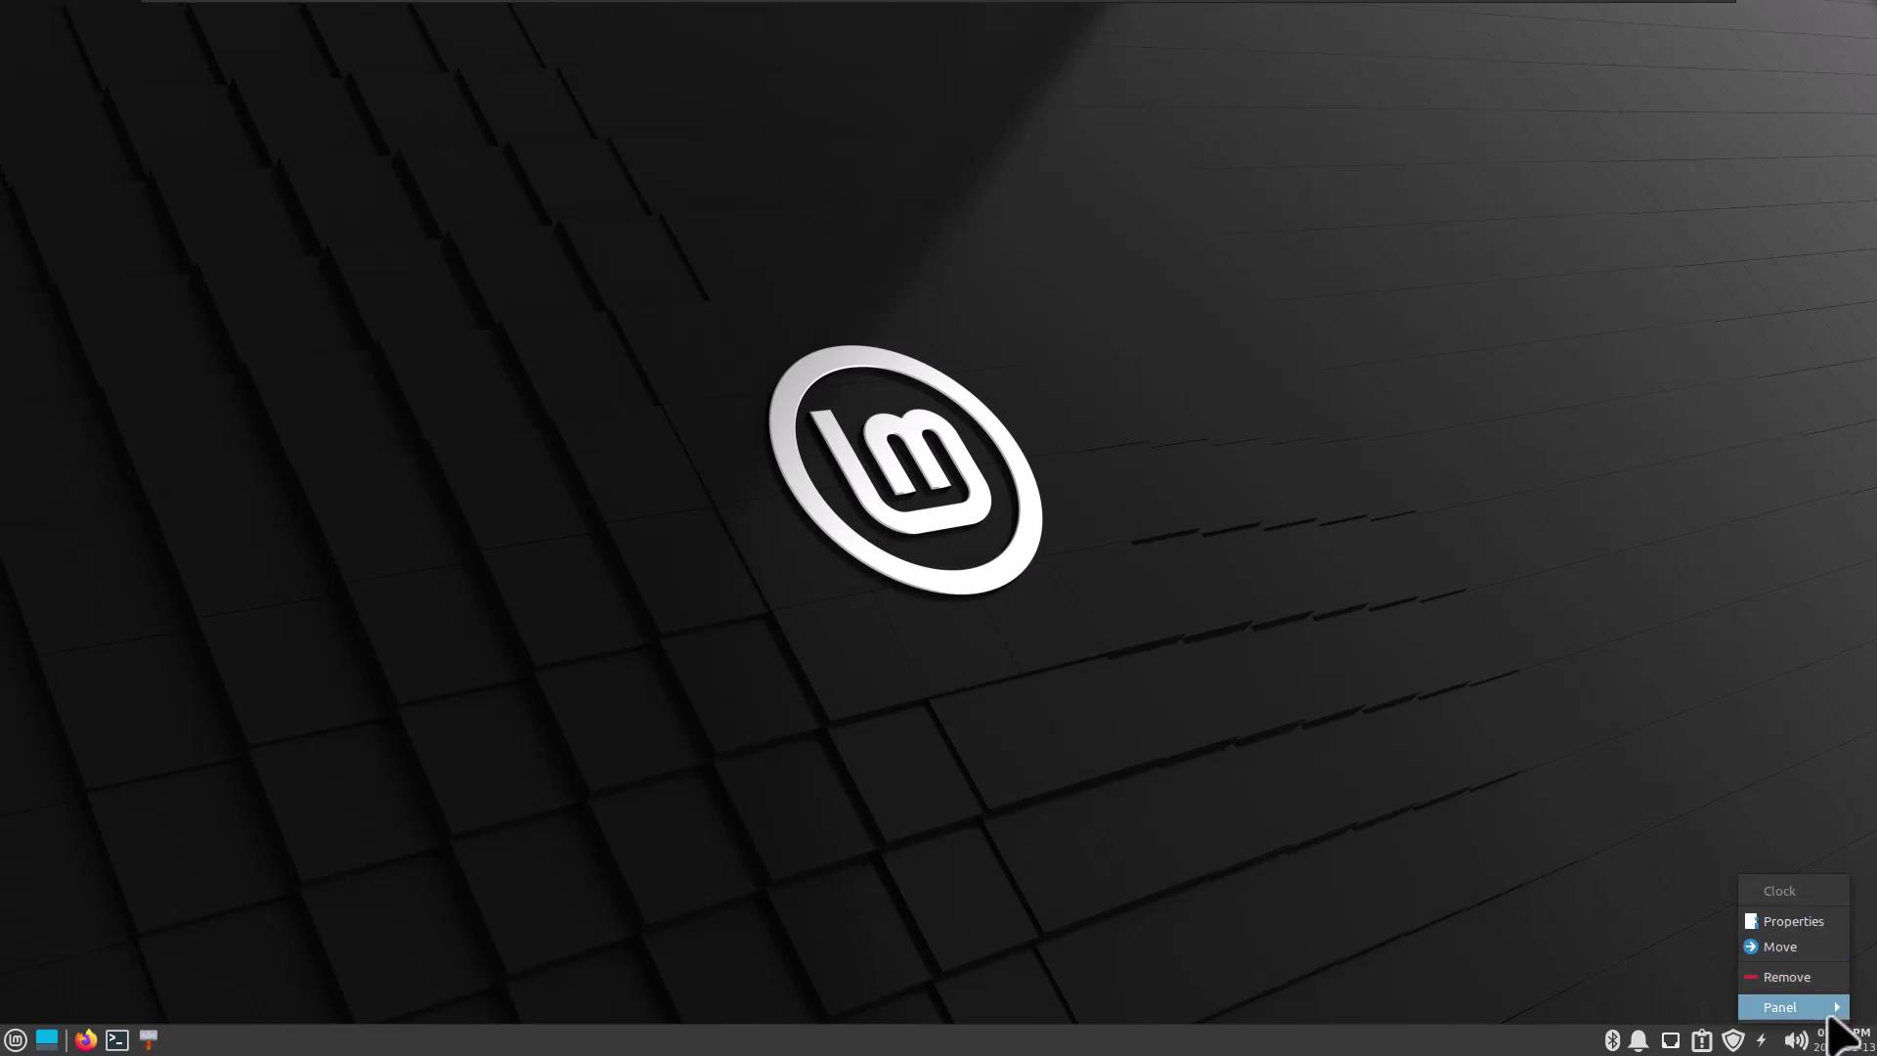
mouse_move(1799, 1007)
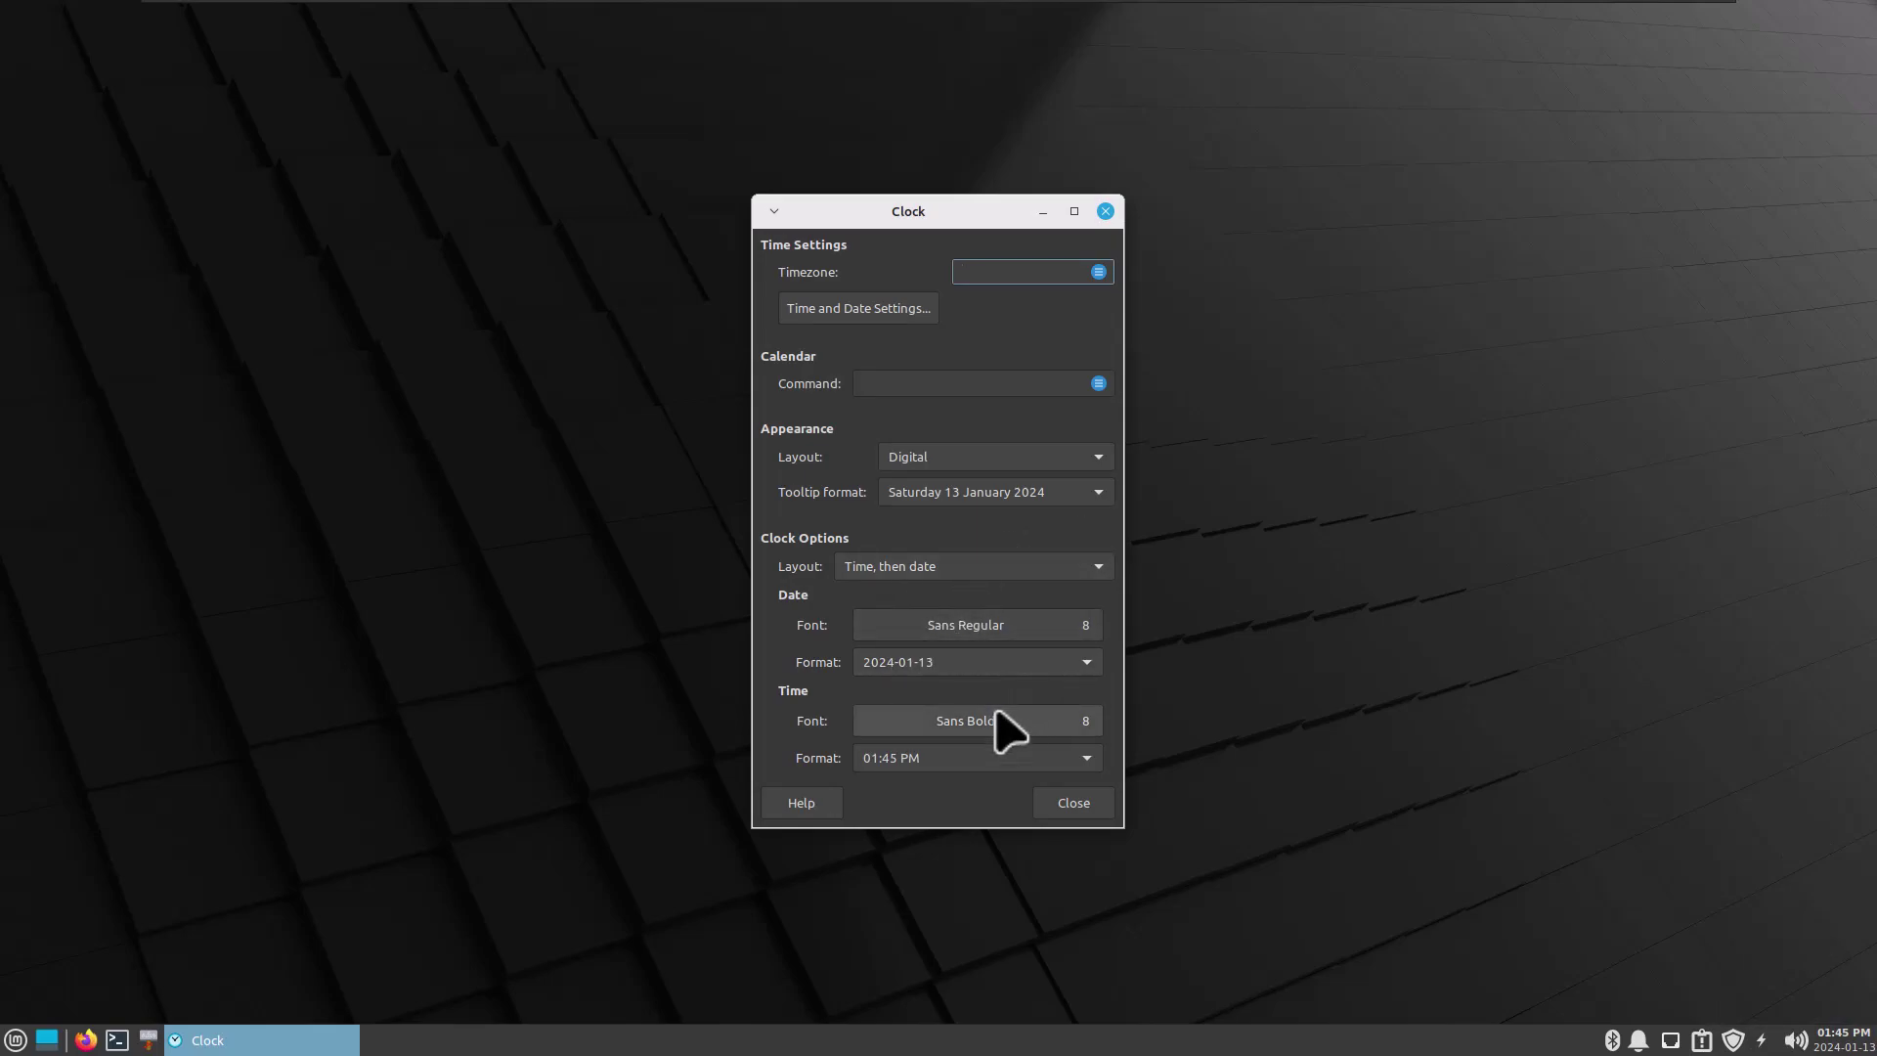
left_click(864, 322)
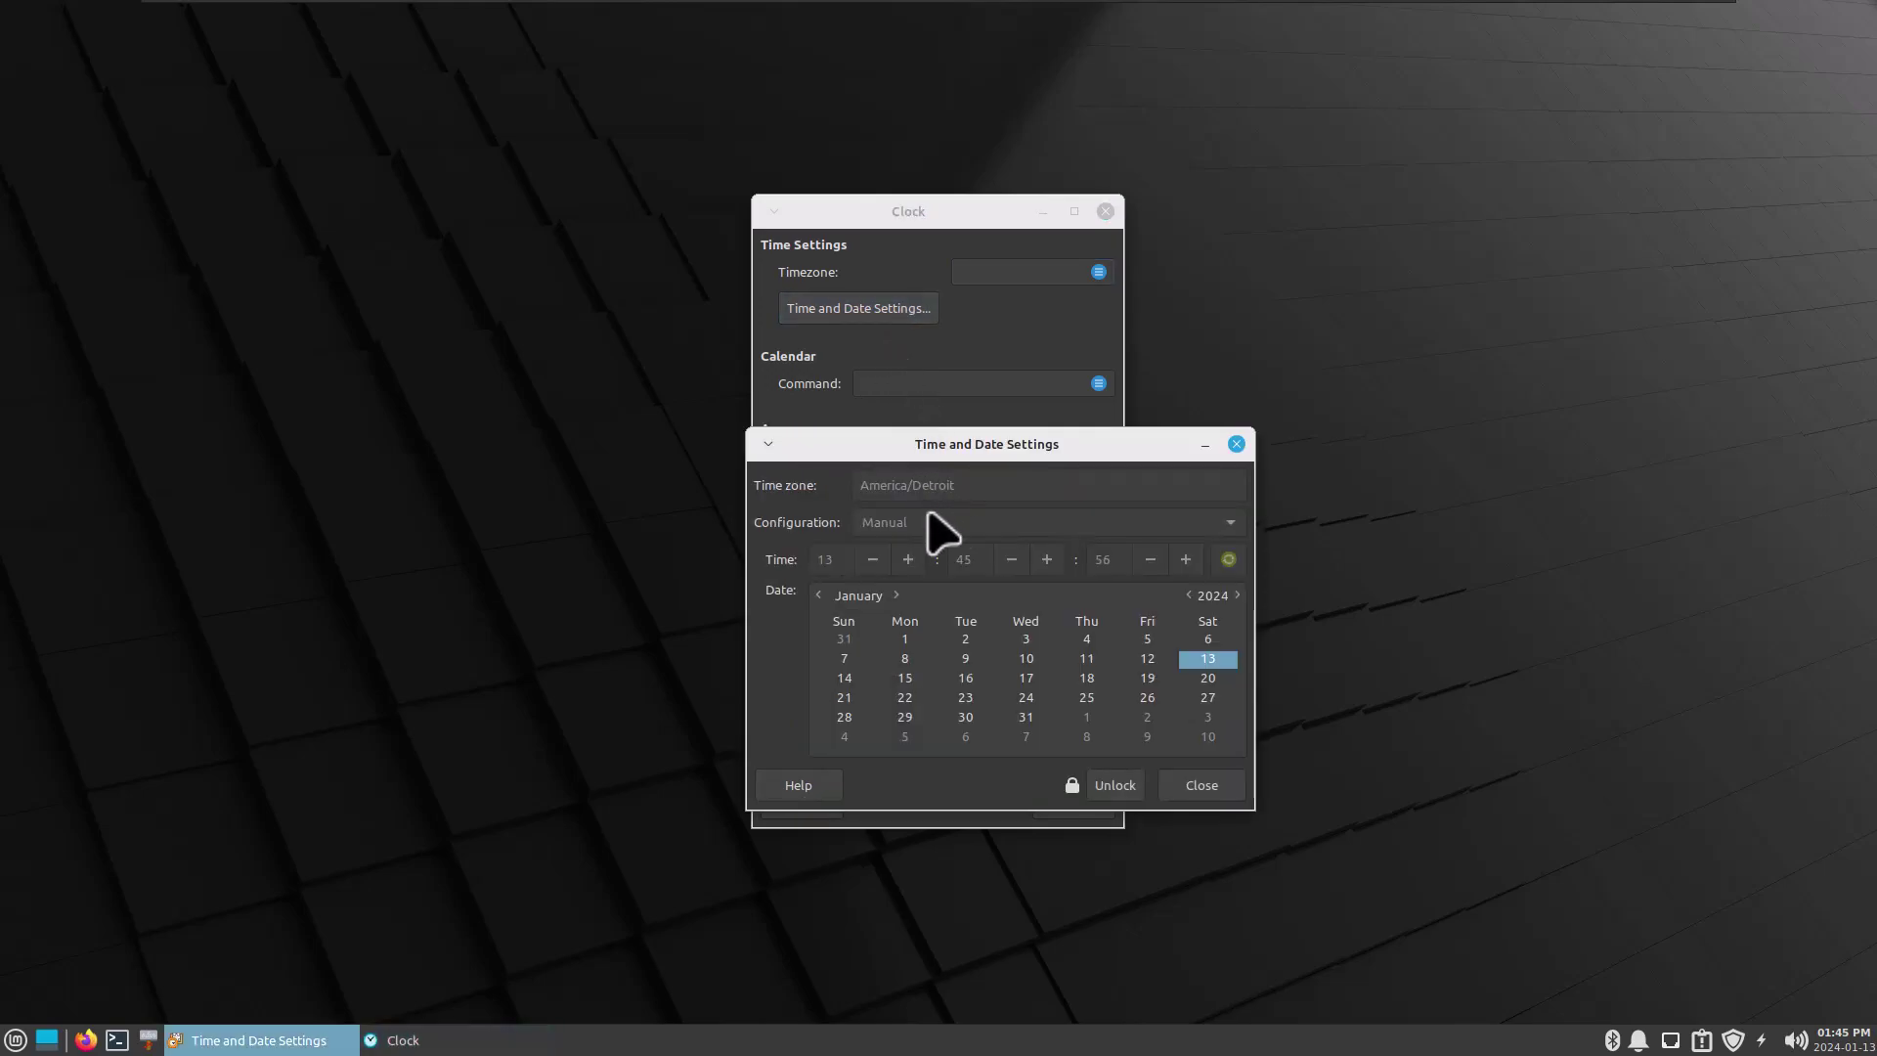
left_click(1235, 444)
left_click(1105, 212)
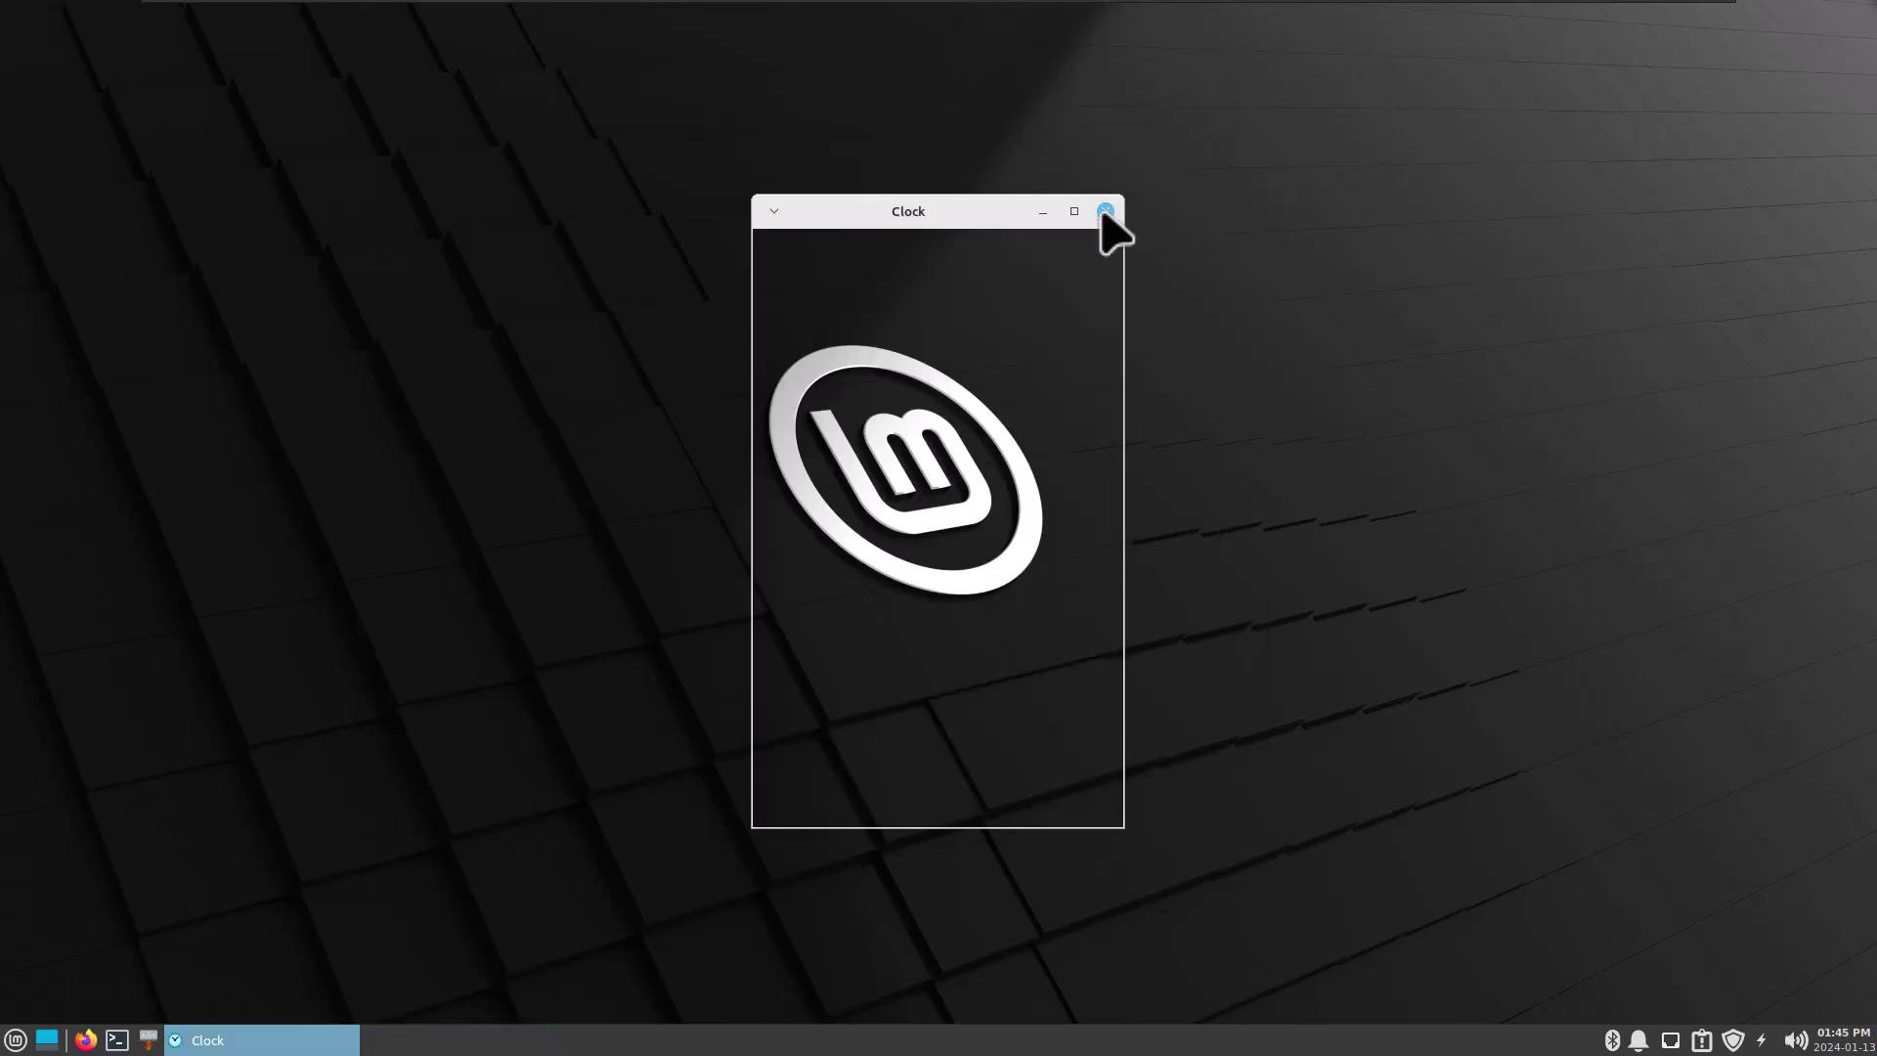
left_click(11, 1039)
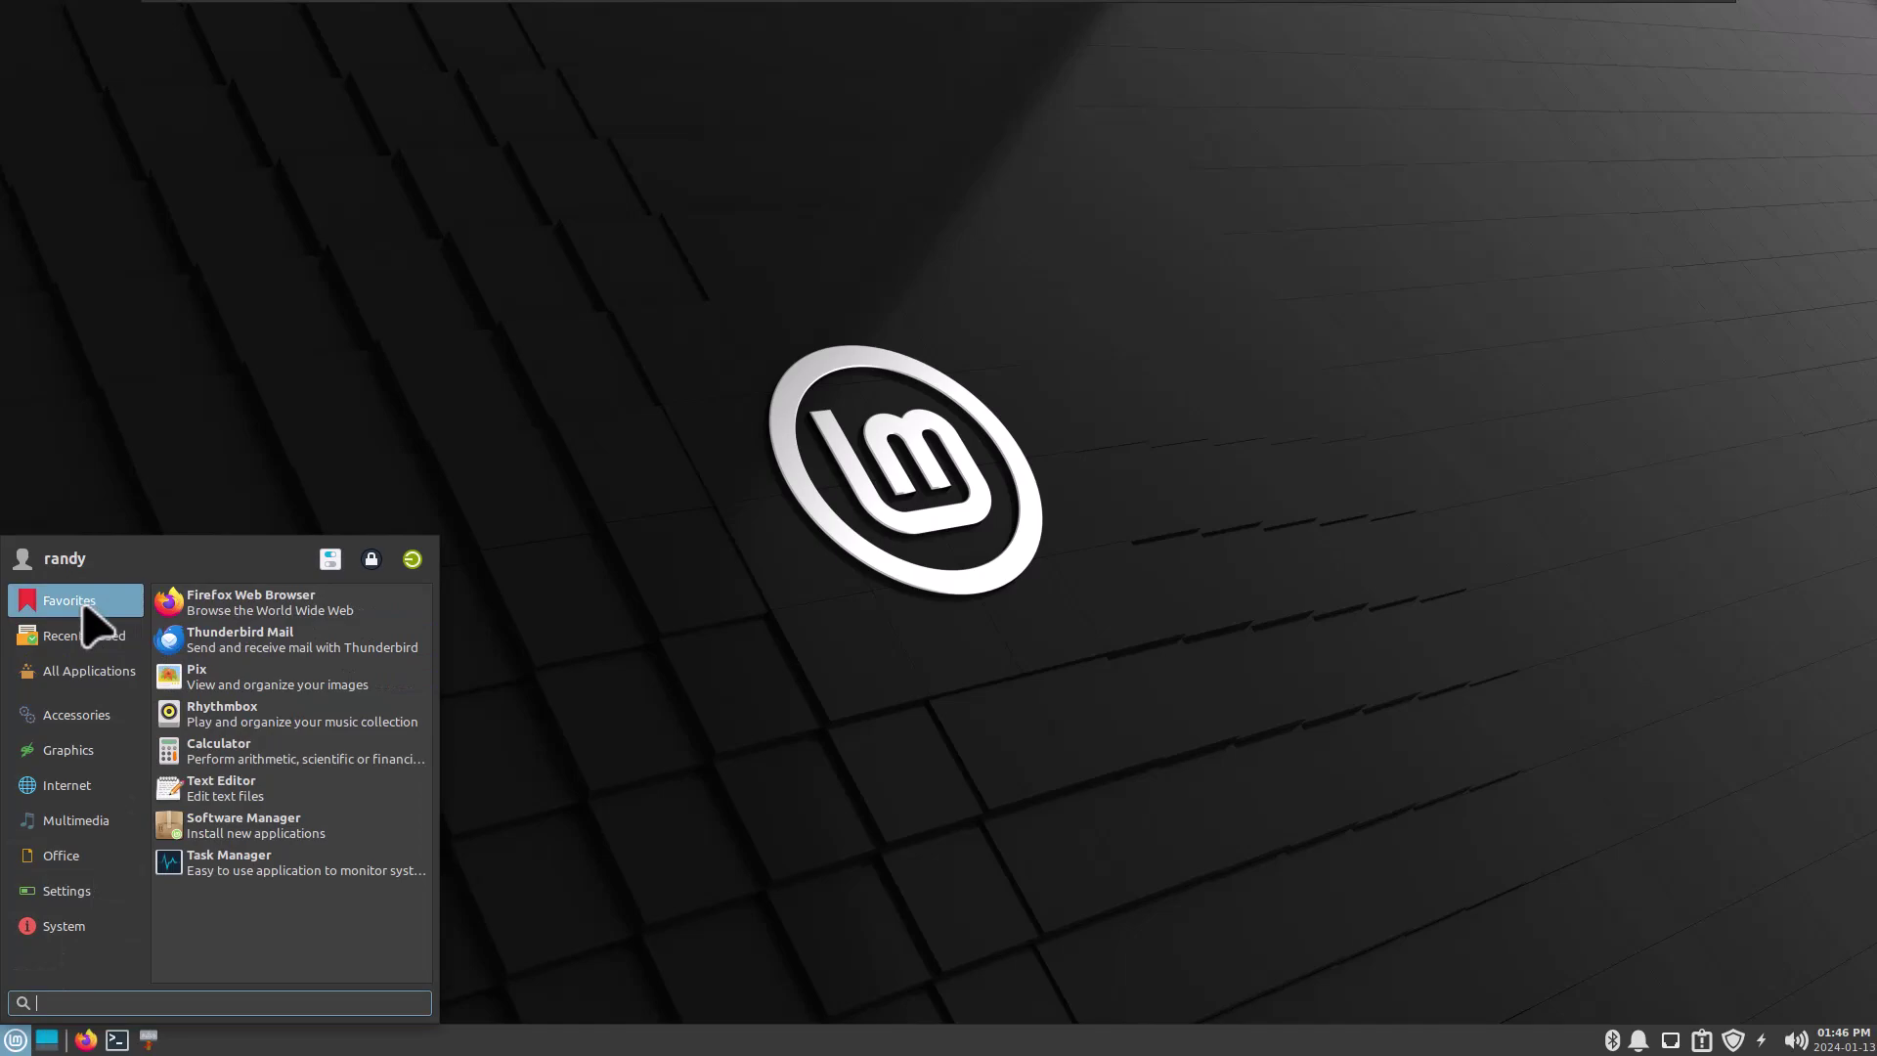
Open Appearance from All Applications, pick the Mint-L-Darker-Orange style, and close it
mouse_move(82, 676)
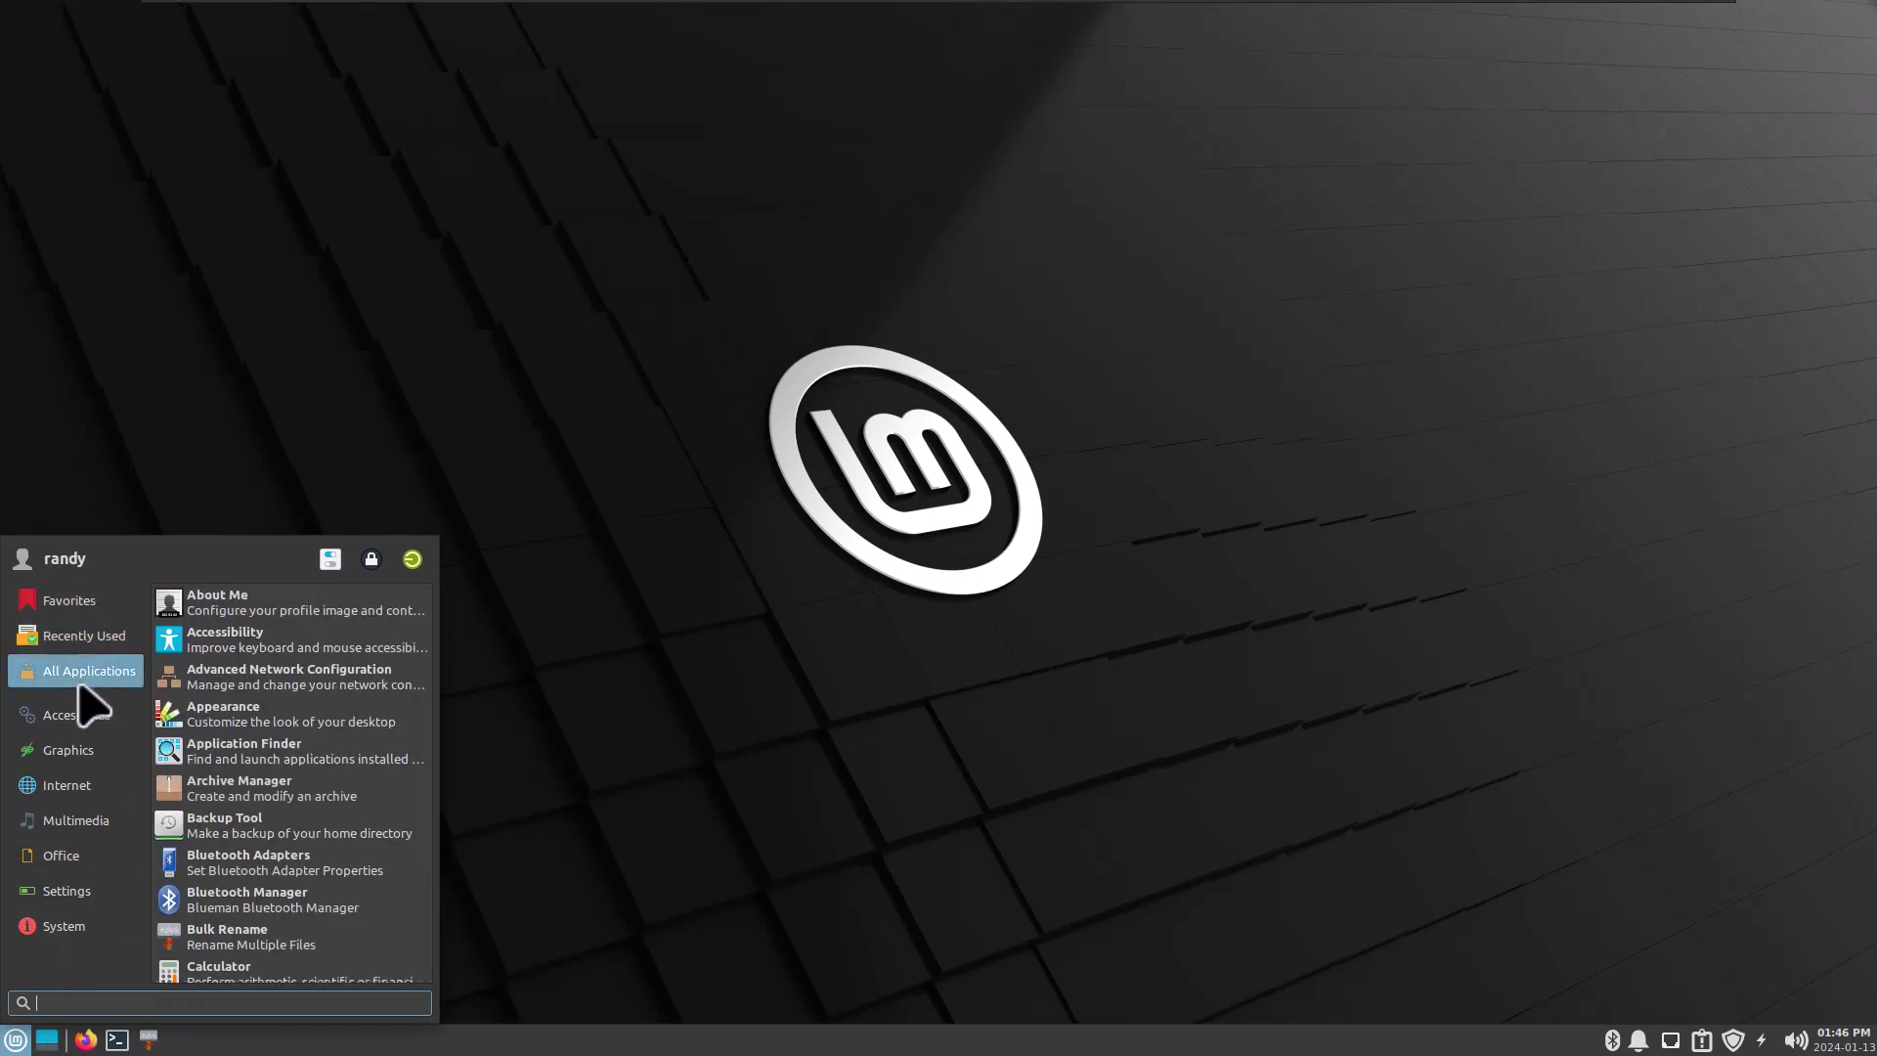
left_click(258, 721)
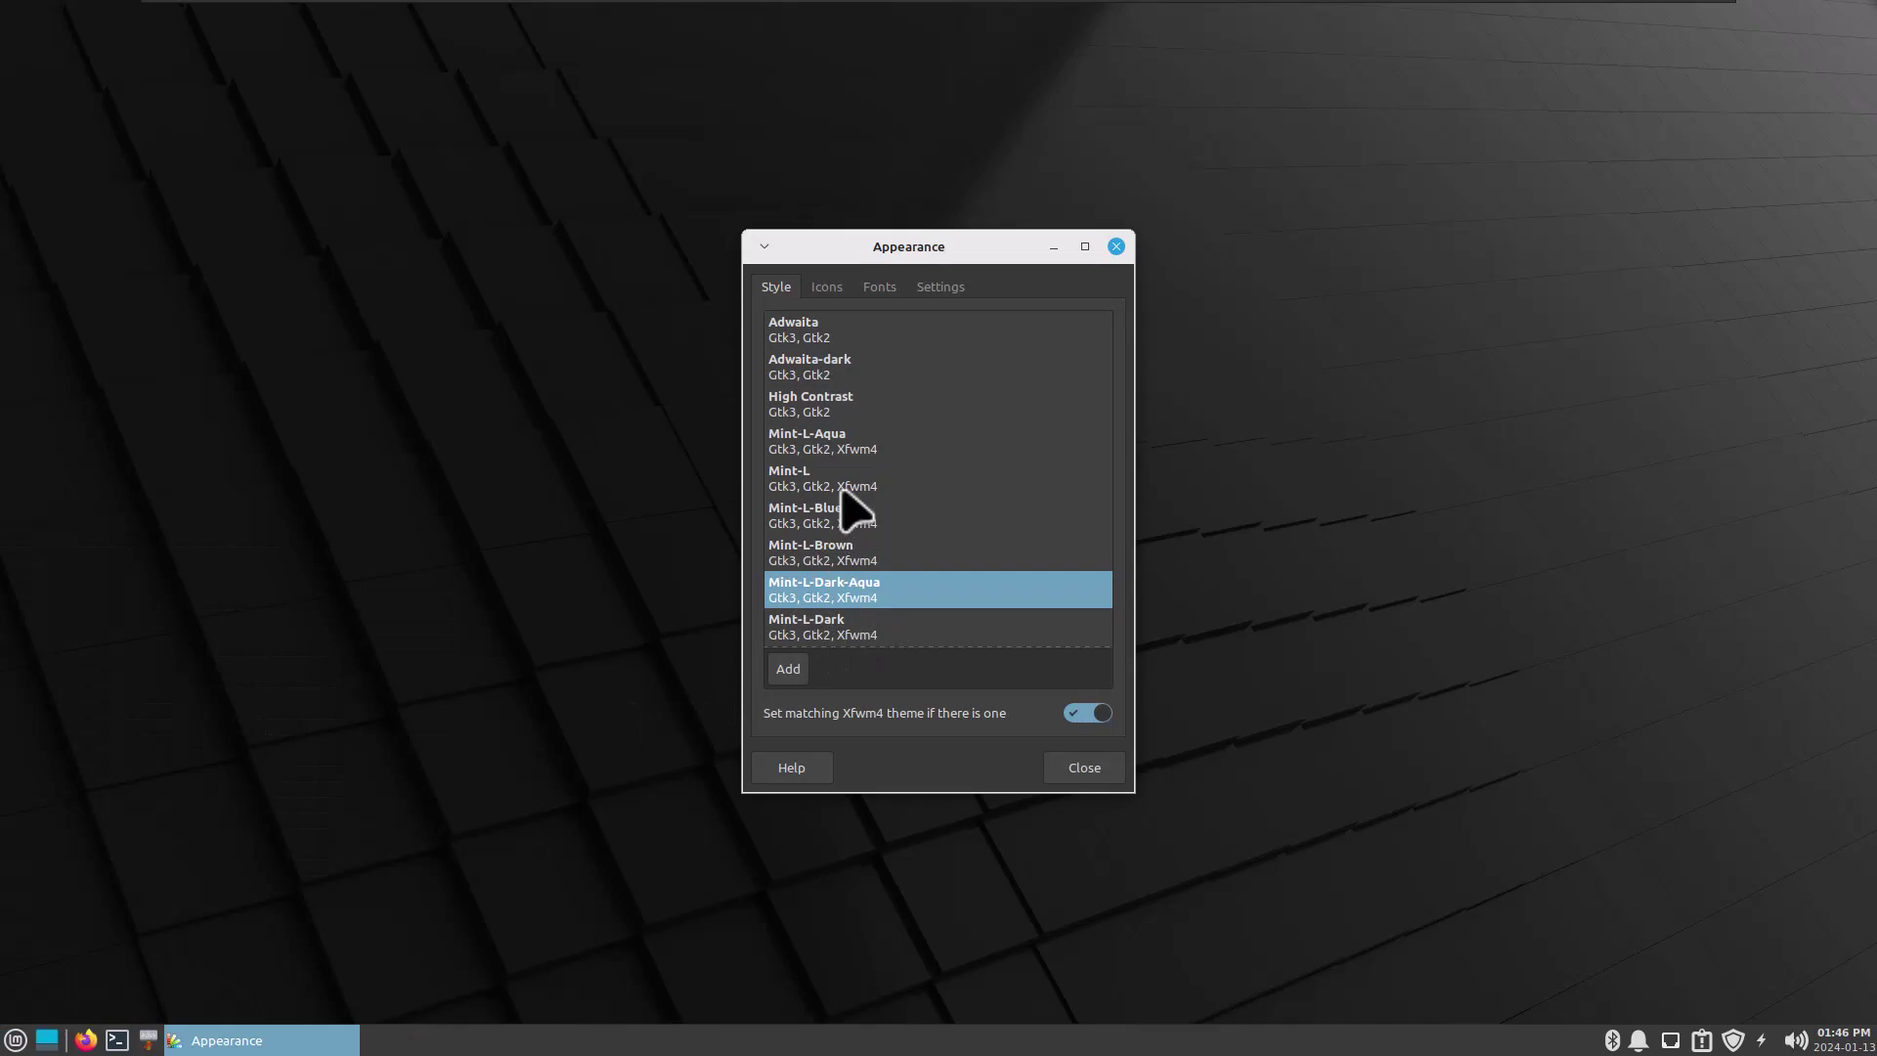
key("Down")
key("Down")
key("Down")
key("Down")
key("Down")
key("Down")
key("Down")
key("Down")
key("Down")
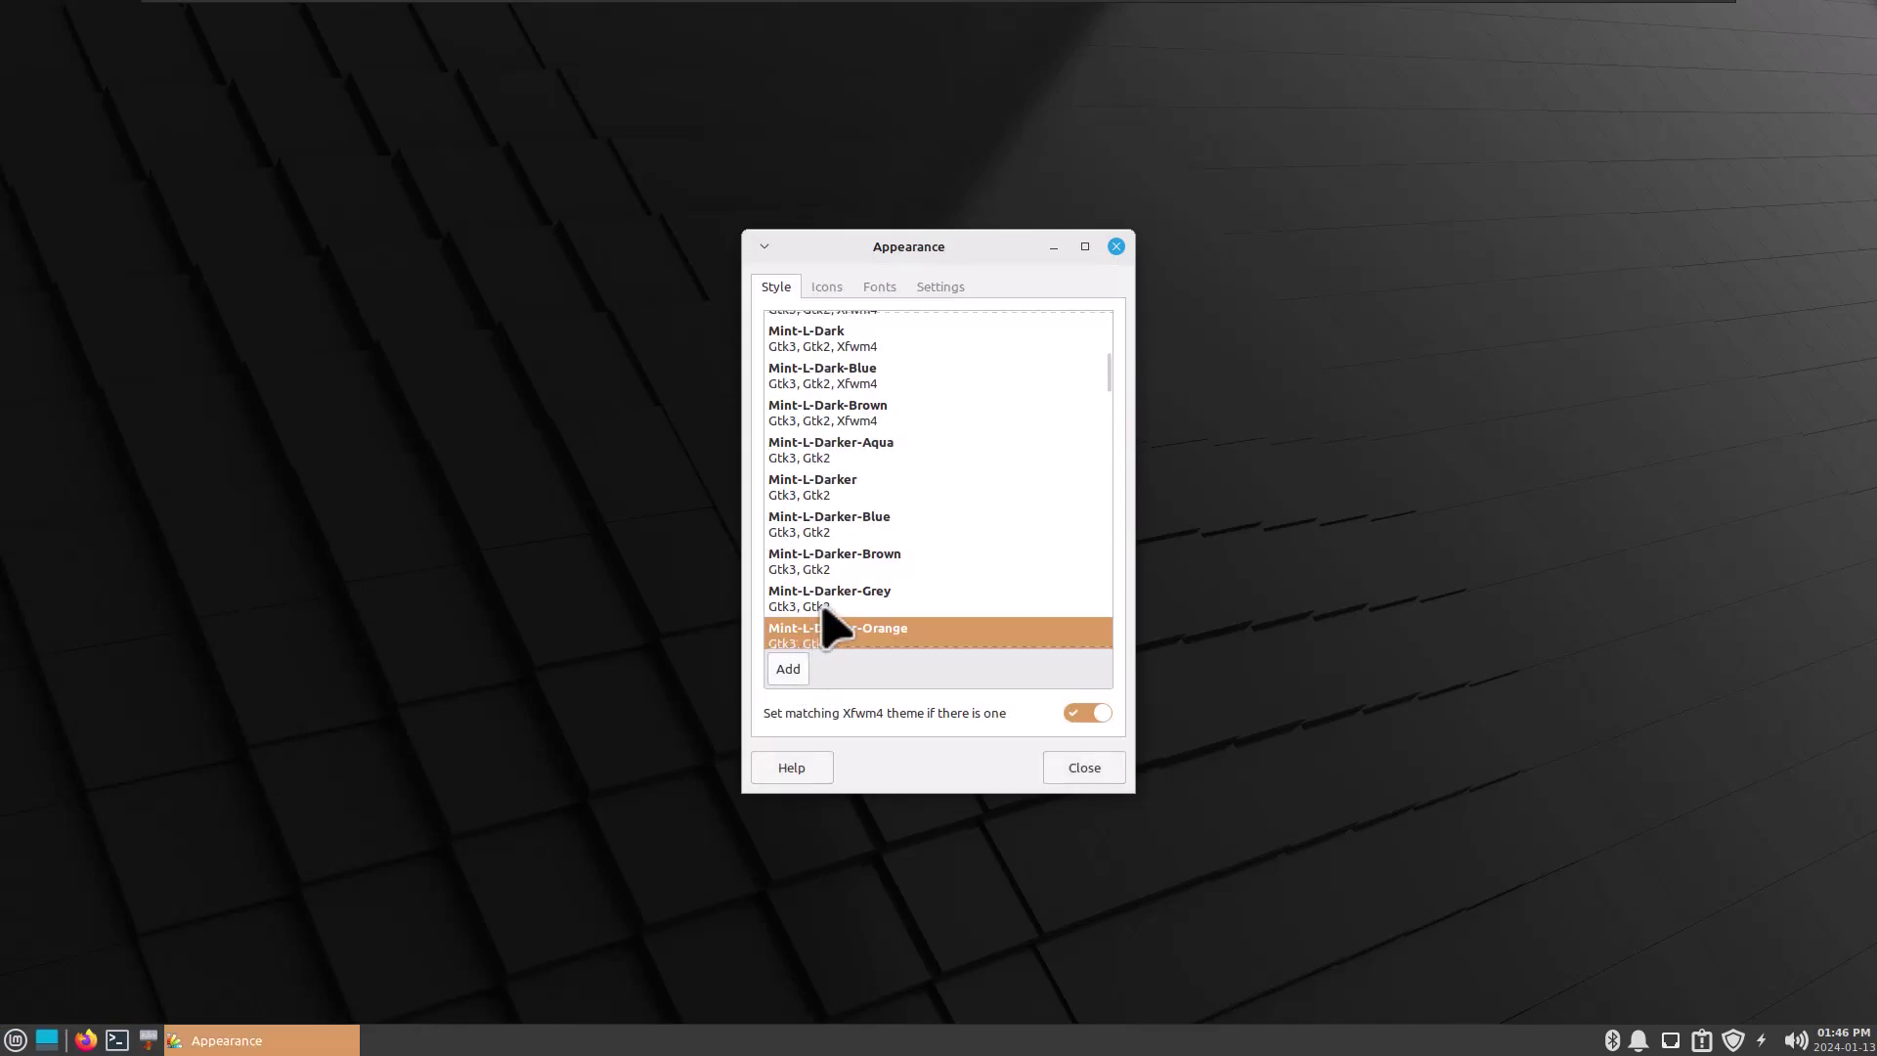
left_click(1082, 770)
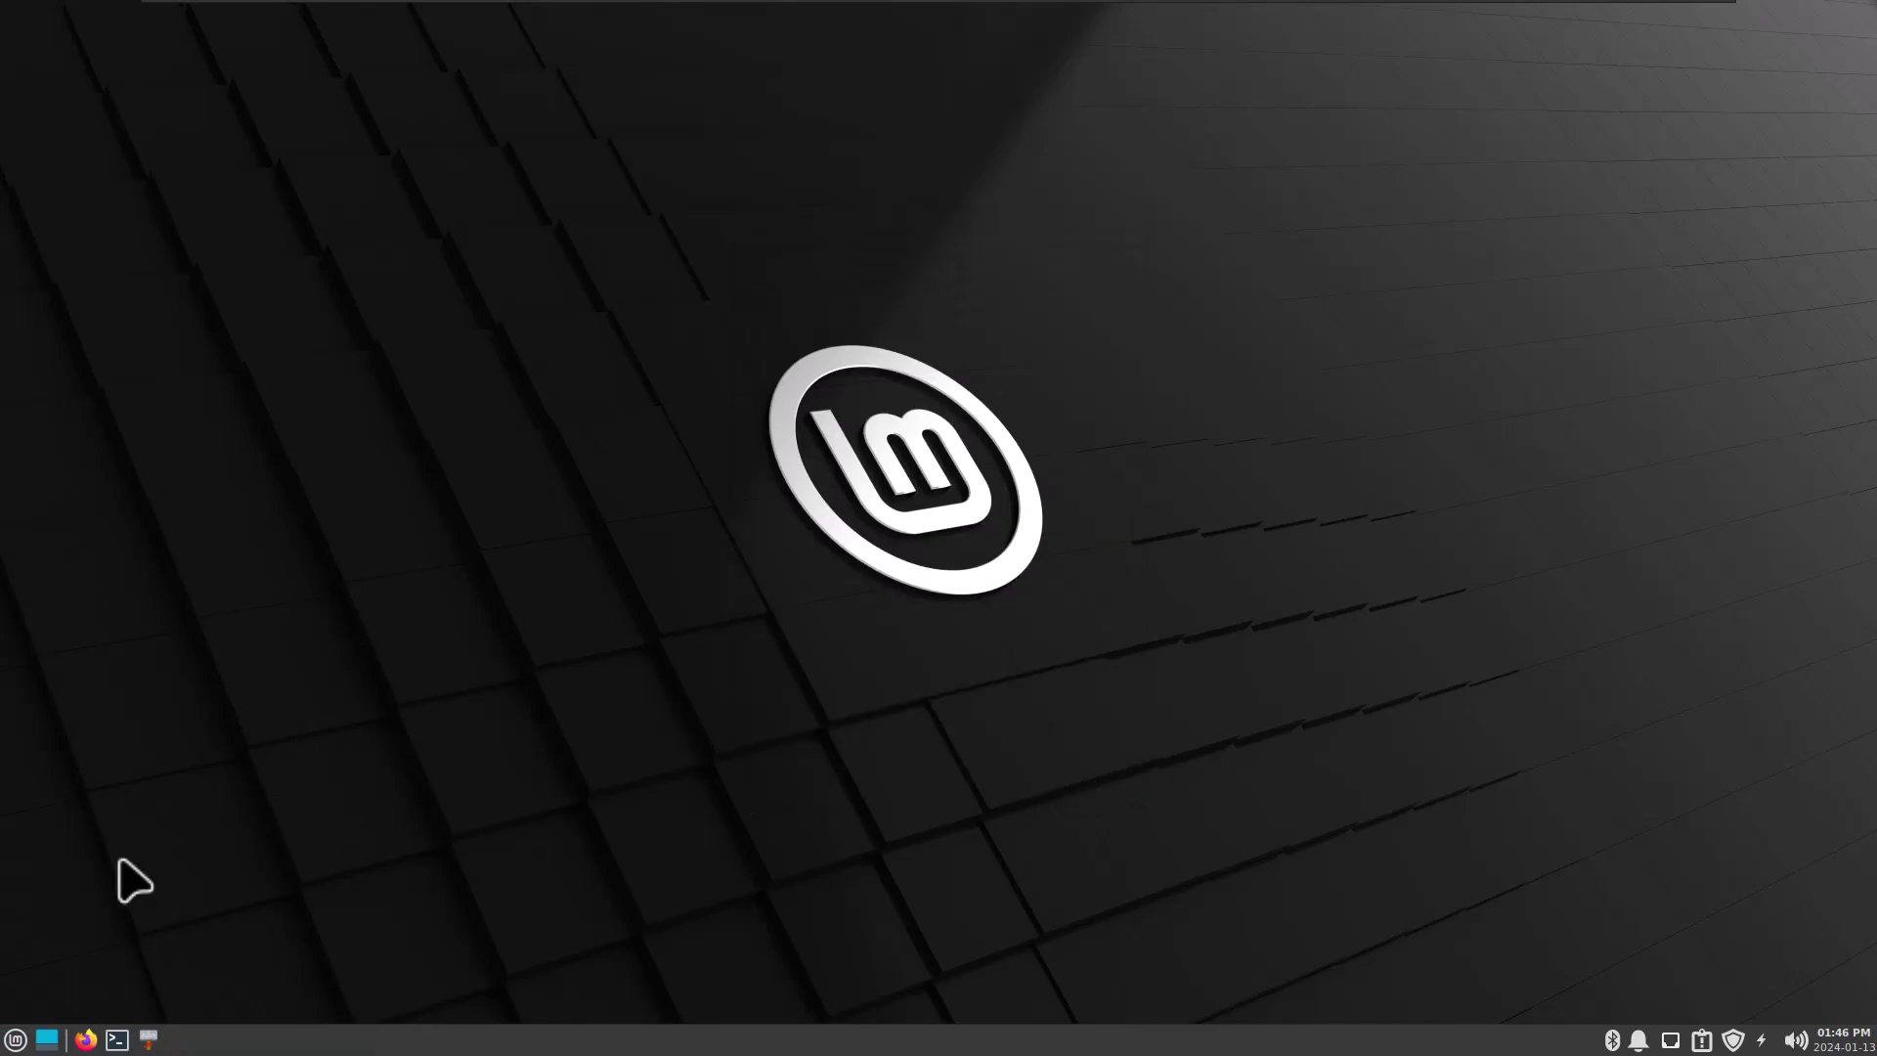
Launch LibreOffice Writer from Office, dismiss the tip, and close Writer and the Start Center
left_click(14, 1039)
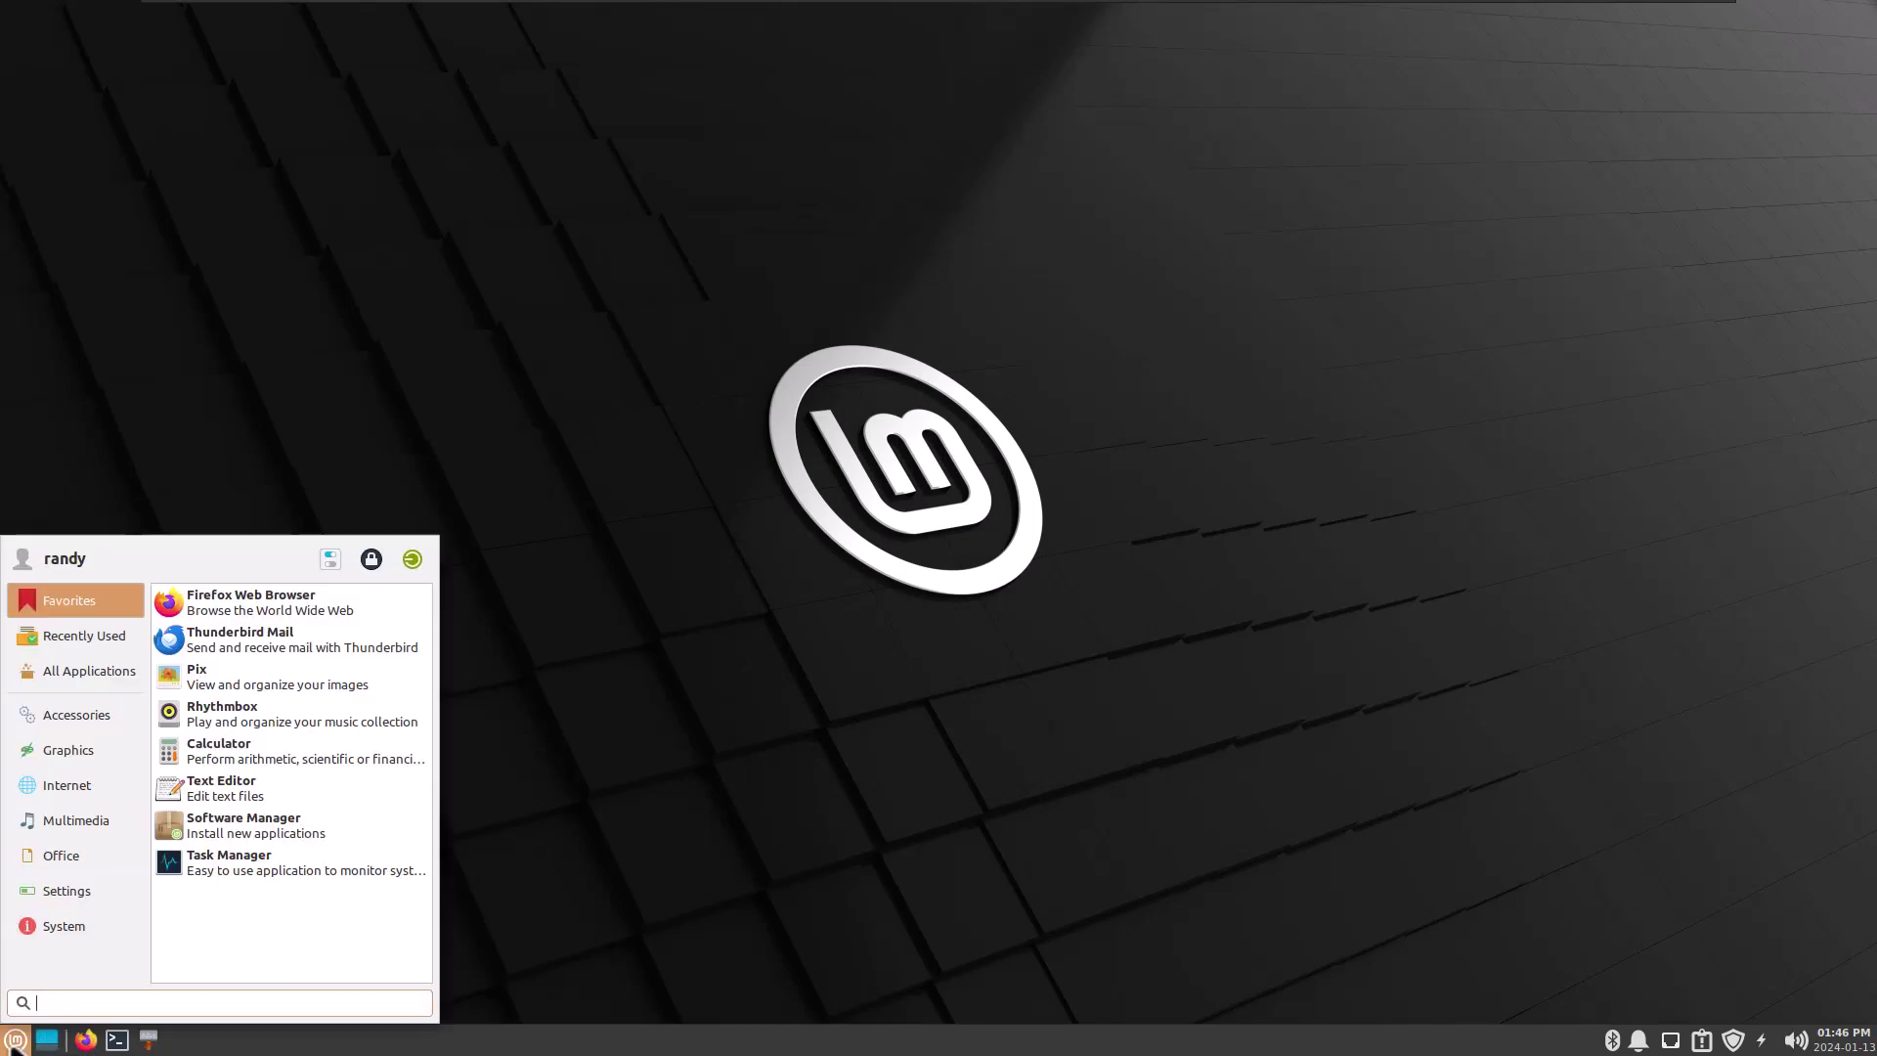
left_click(14, 1039)
left_click(14, 1039)
left_click(98, 715)
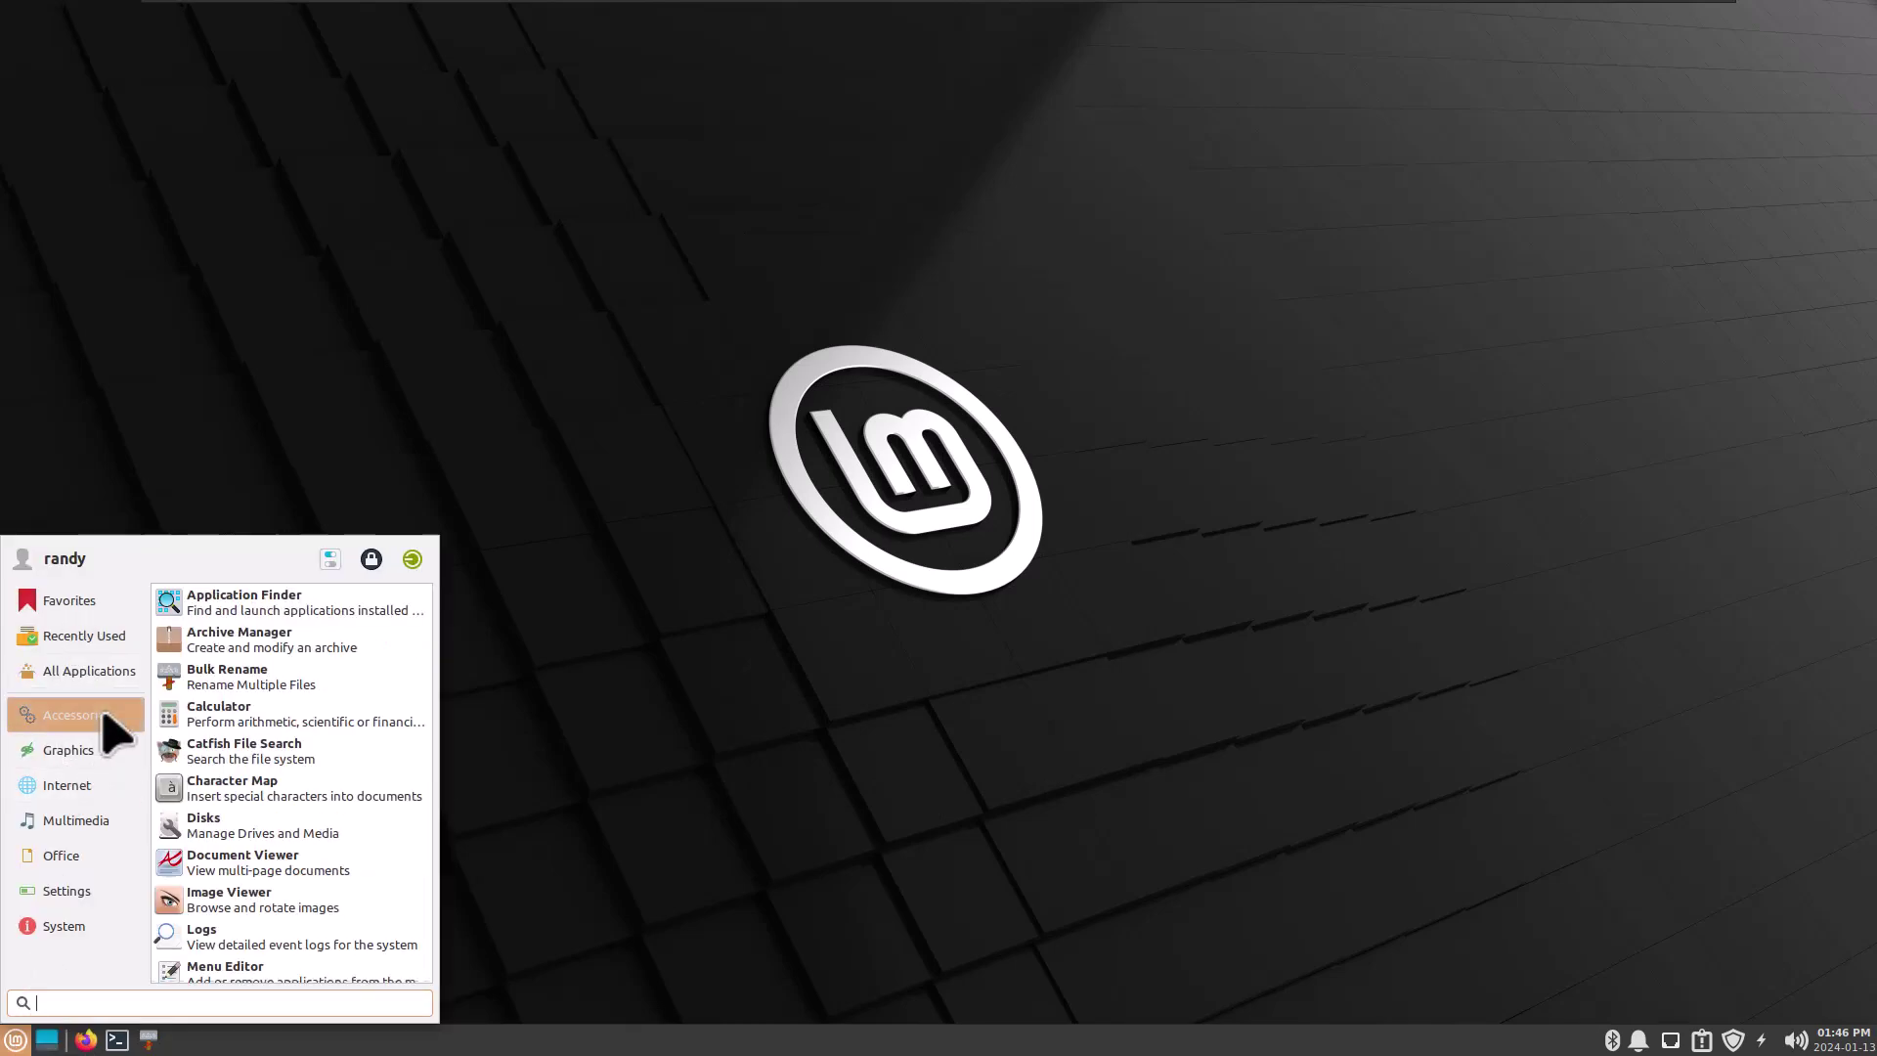
left_click(88, 640)
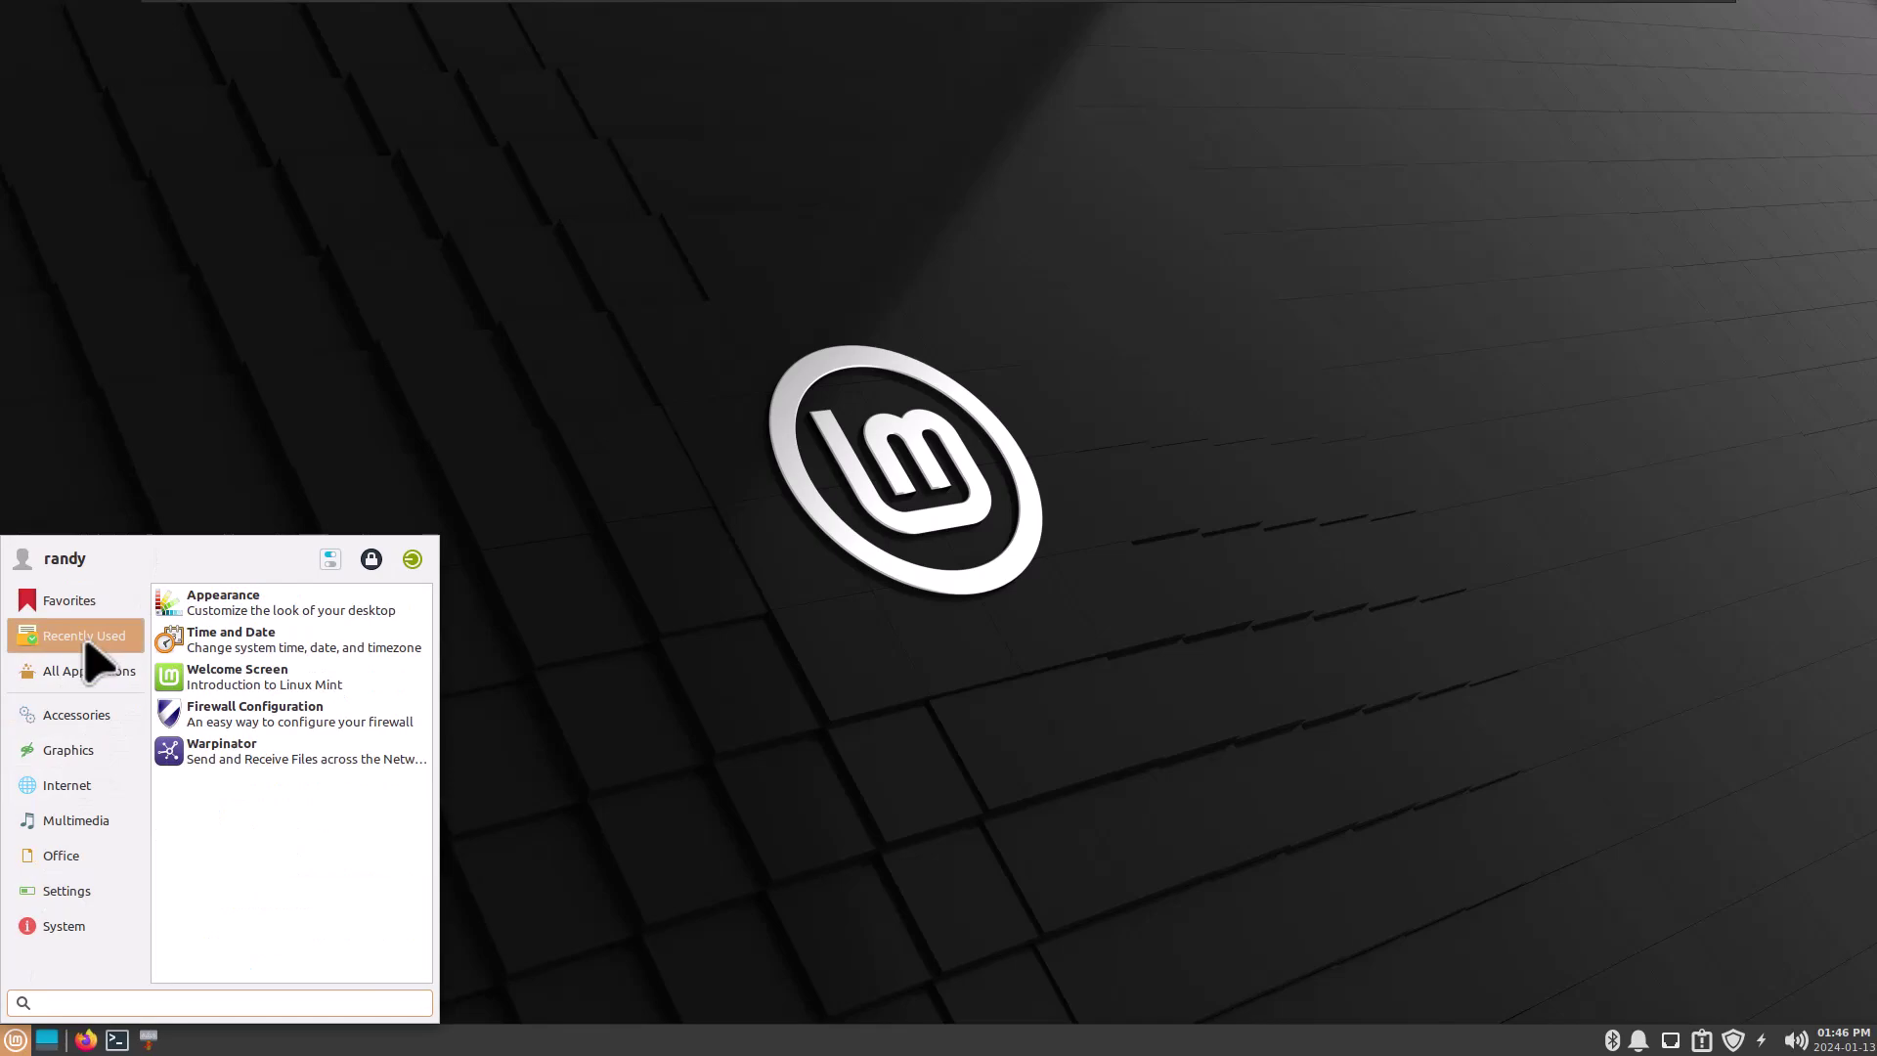
left_click(59, 860)
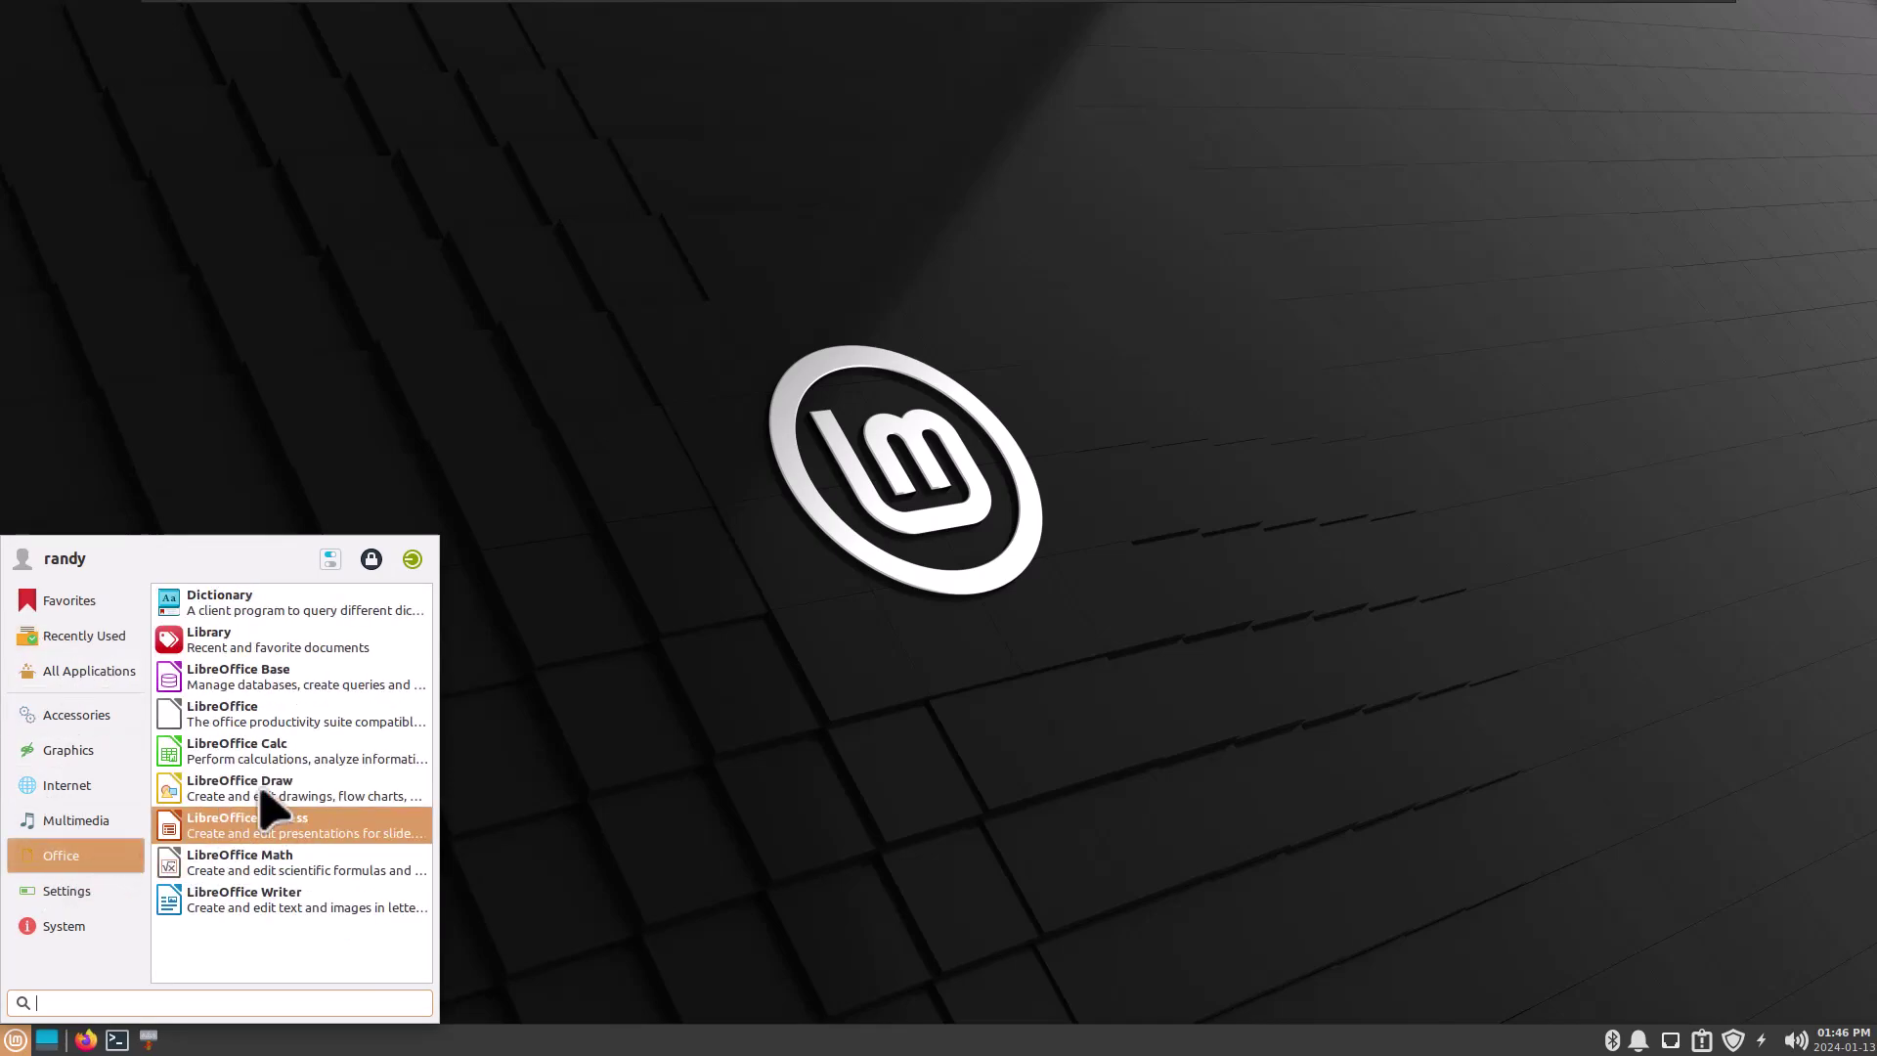
left_click(265, 904)
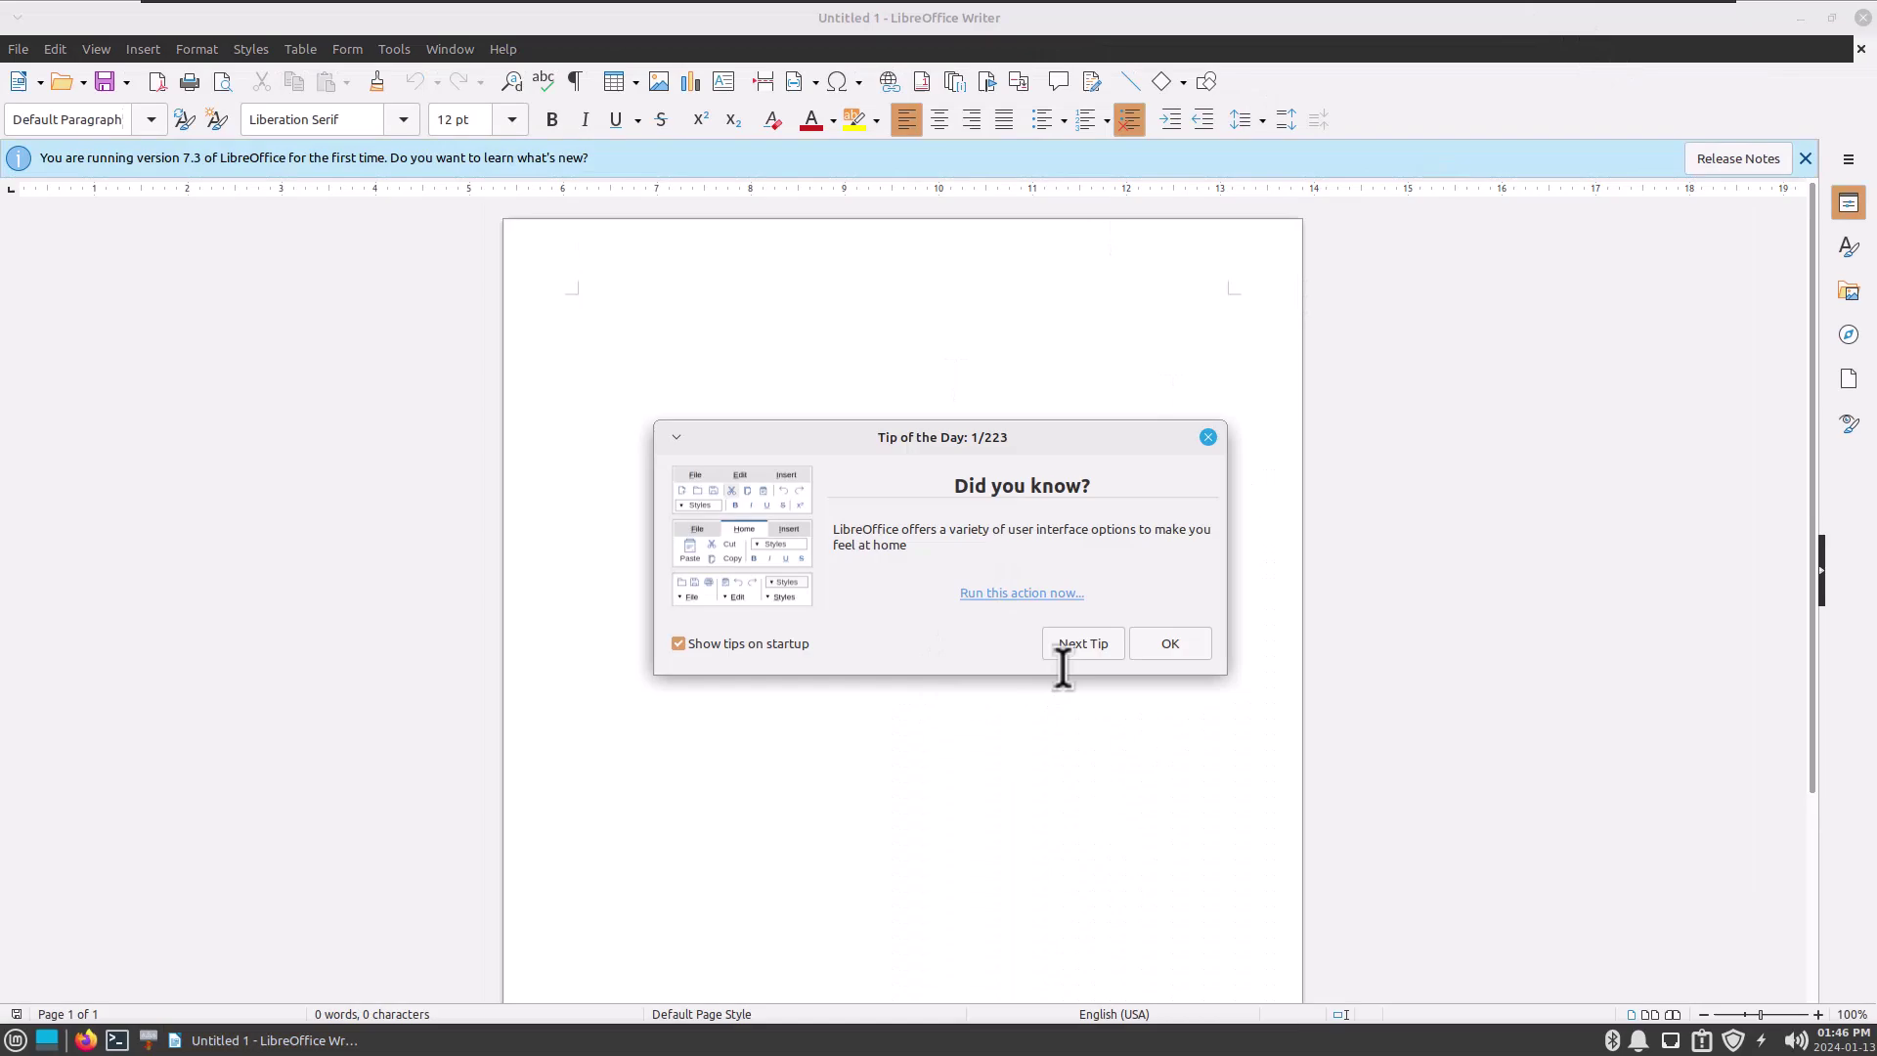
left_click(1180, 637)
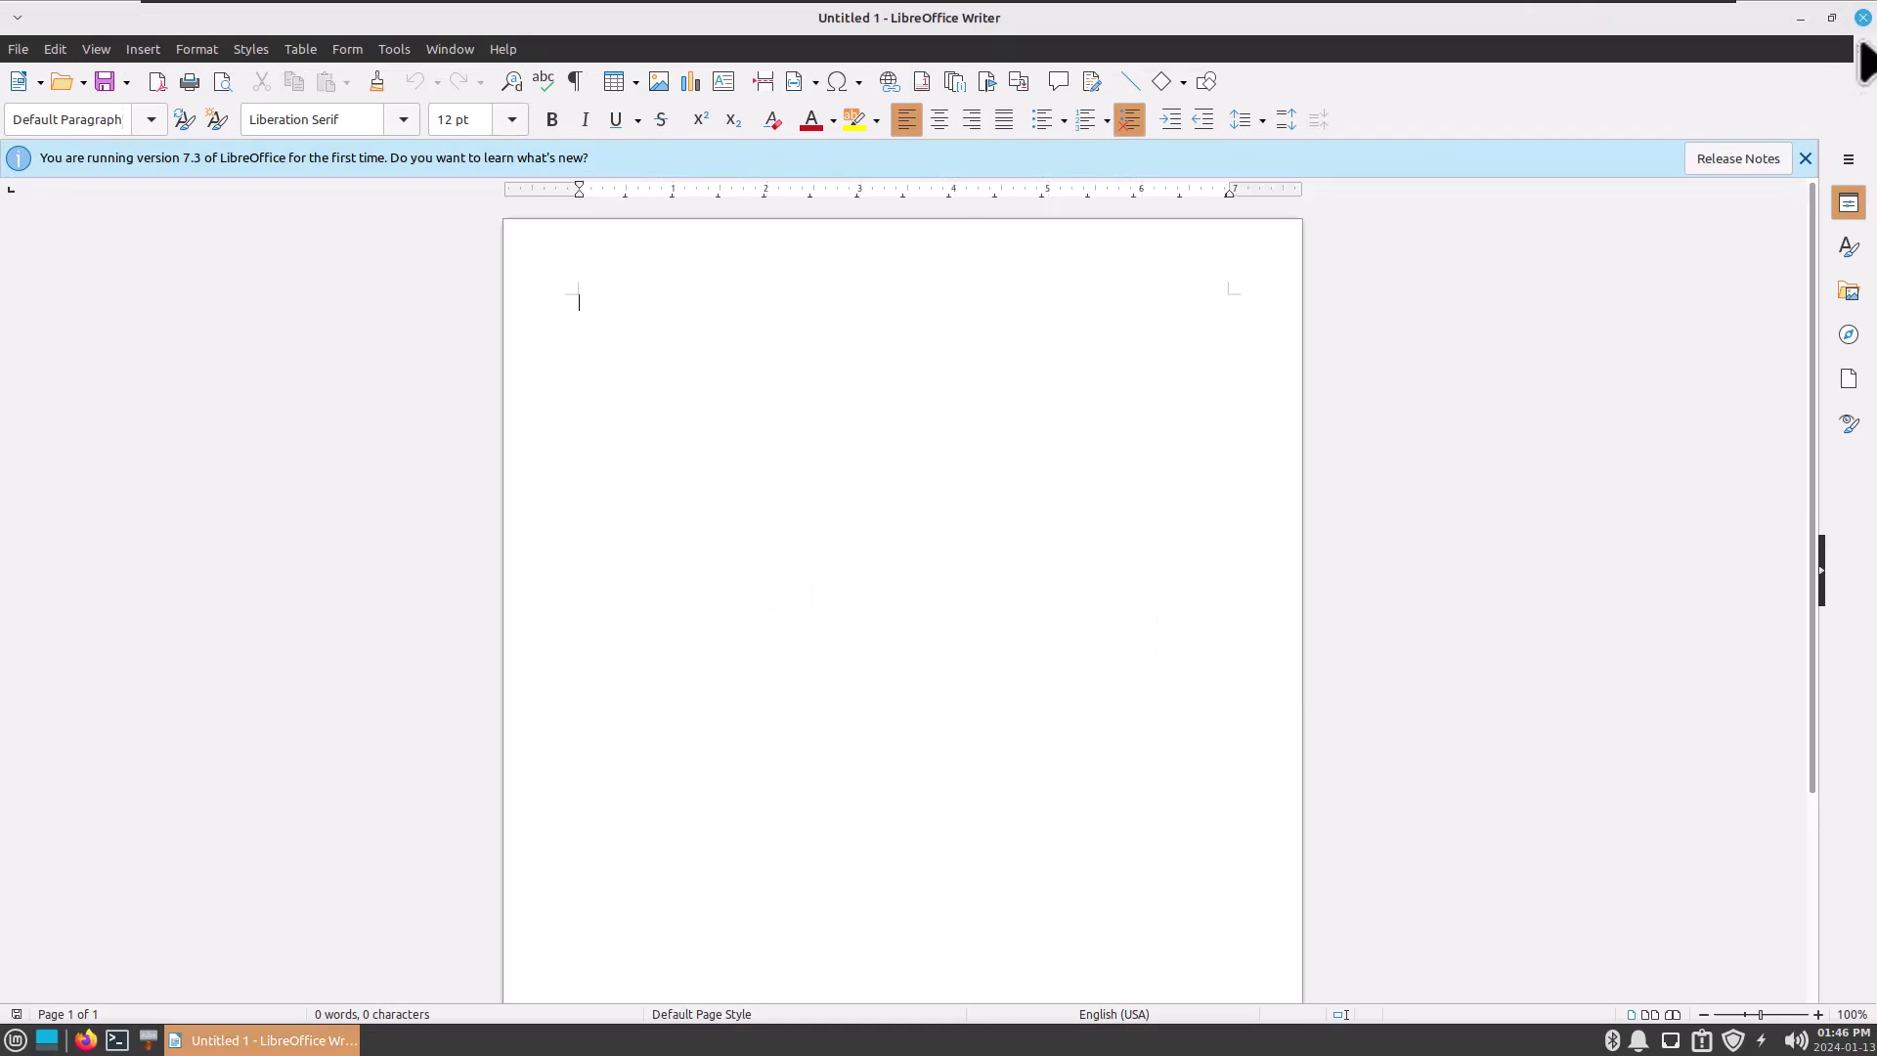
left_click(1862, 18)
left_click(1862, 18)
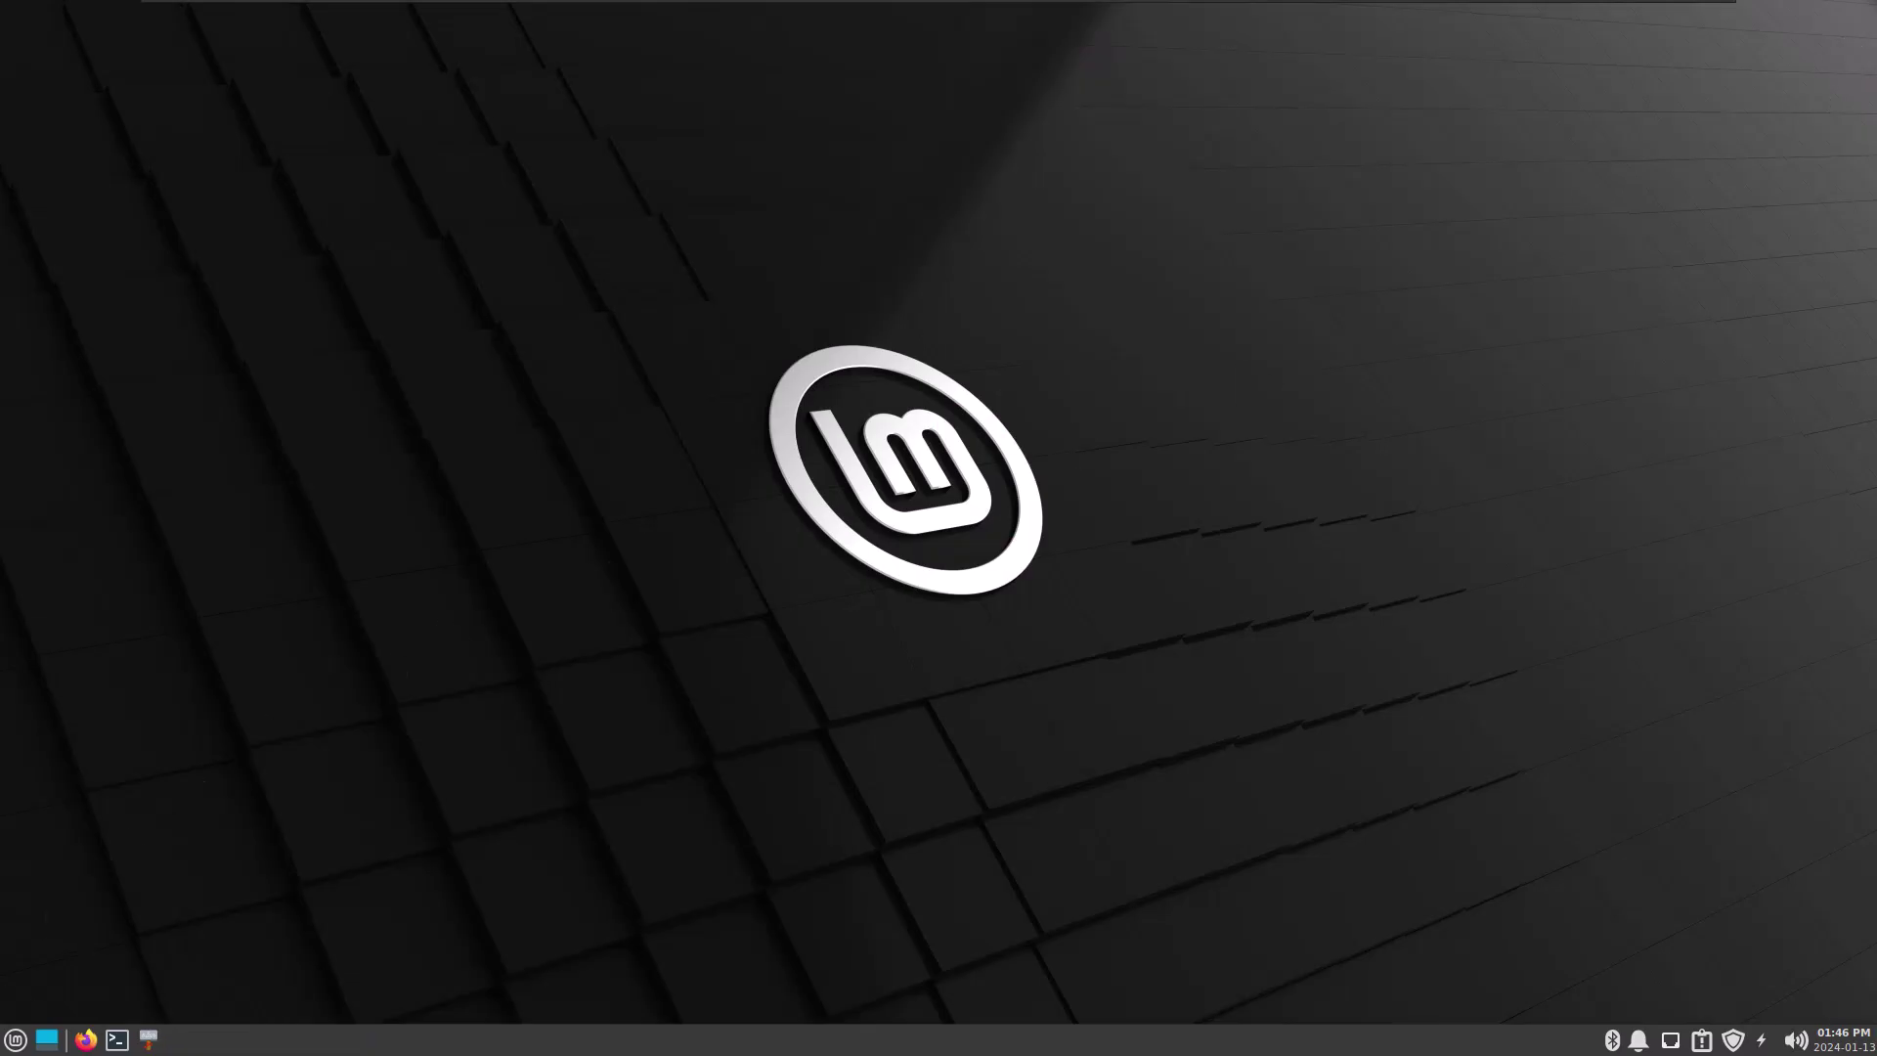
Launch Rhythmbox from the Multimedia menu, close its window, and reopen the menu
left_click(15, 1039)
mouse_move(53, 824)
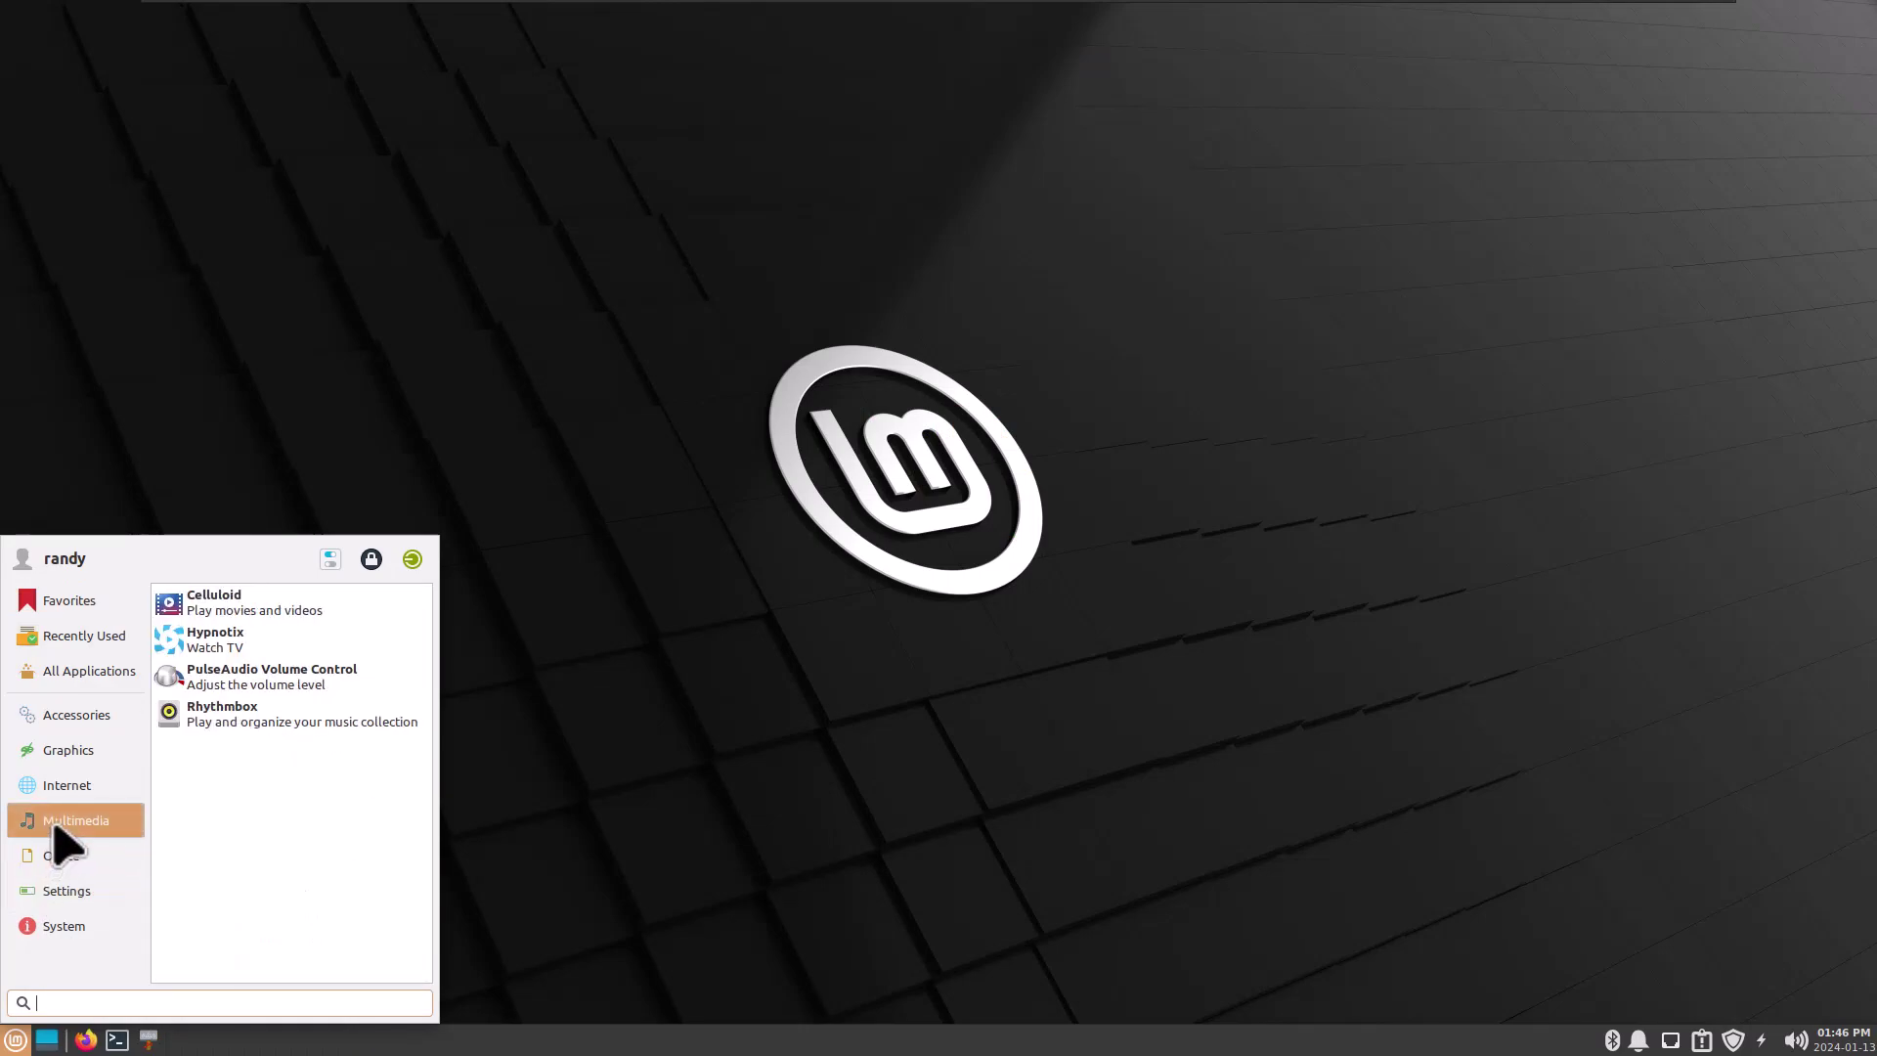
left_click(235, 714)
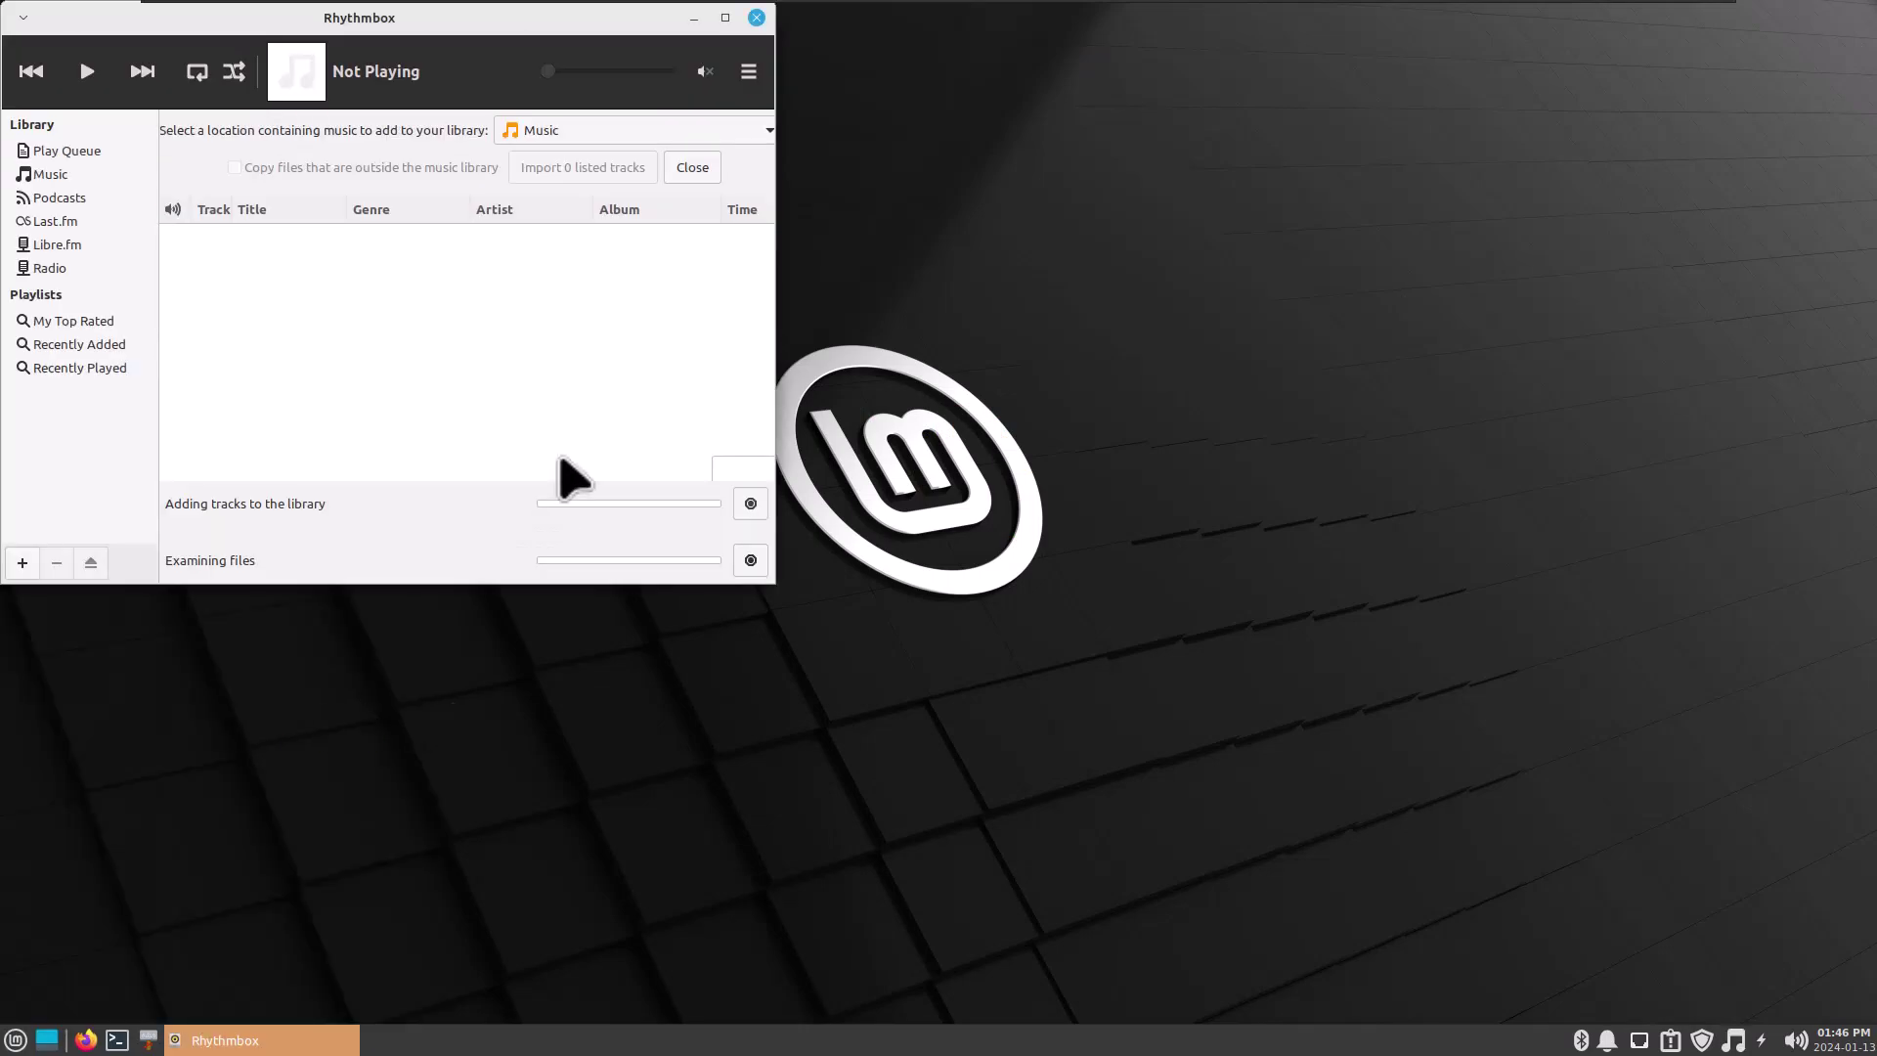
left_click(757, 17)
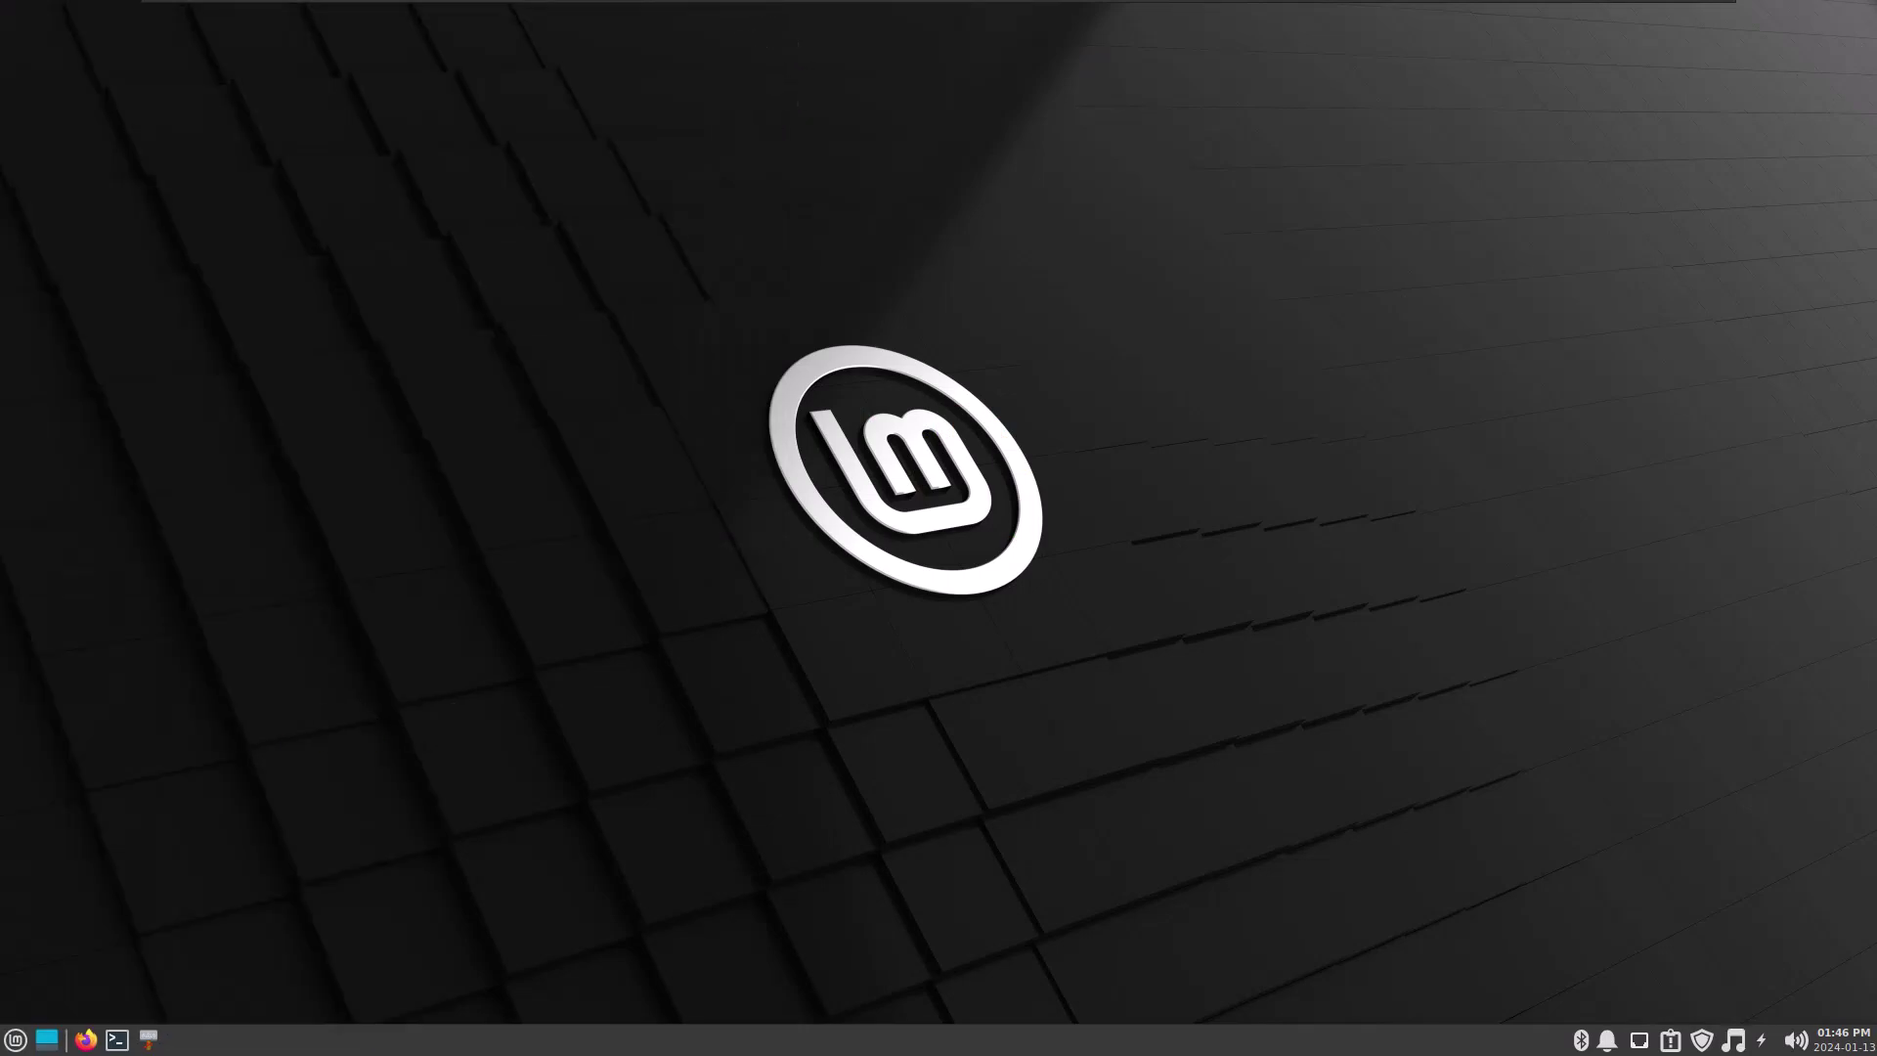
left_click(15, 1039)
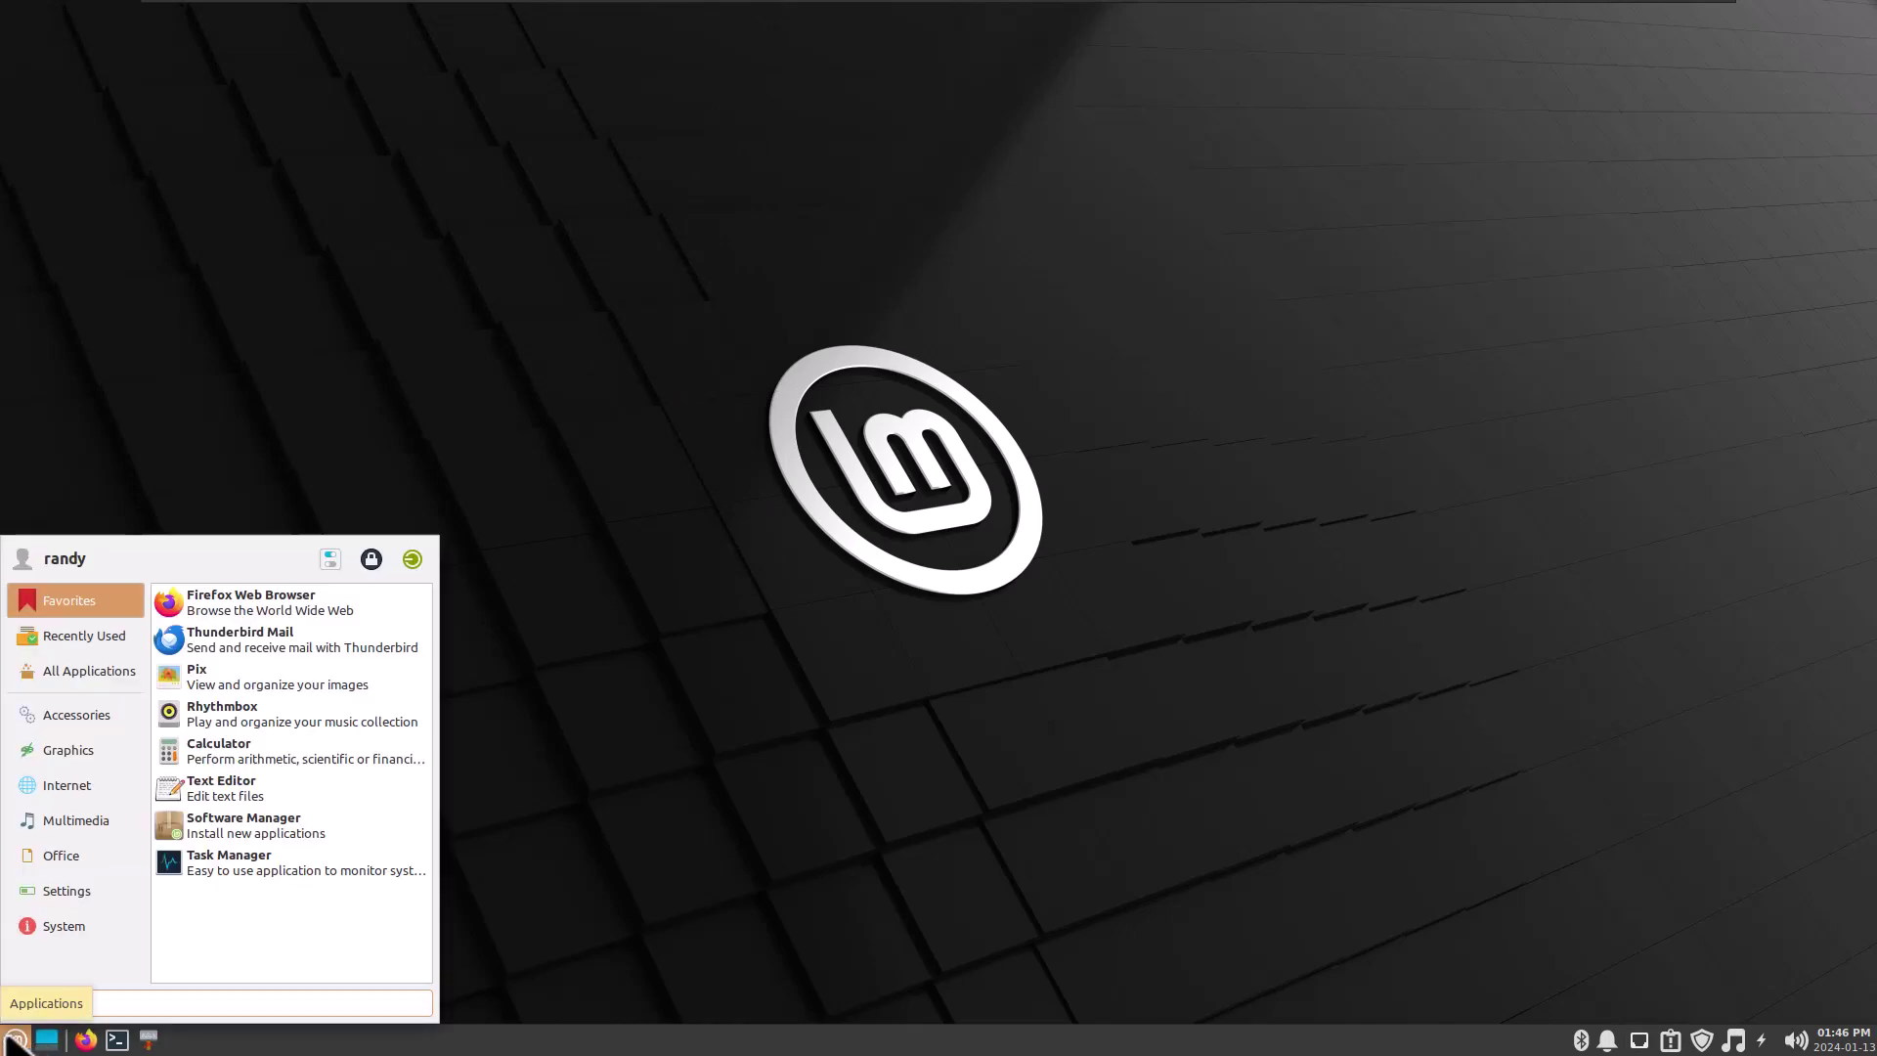
Launch Task Manager from the System category, glance at its settings, and maximise the window
mouse_move(57, 898)
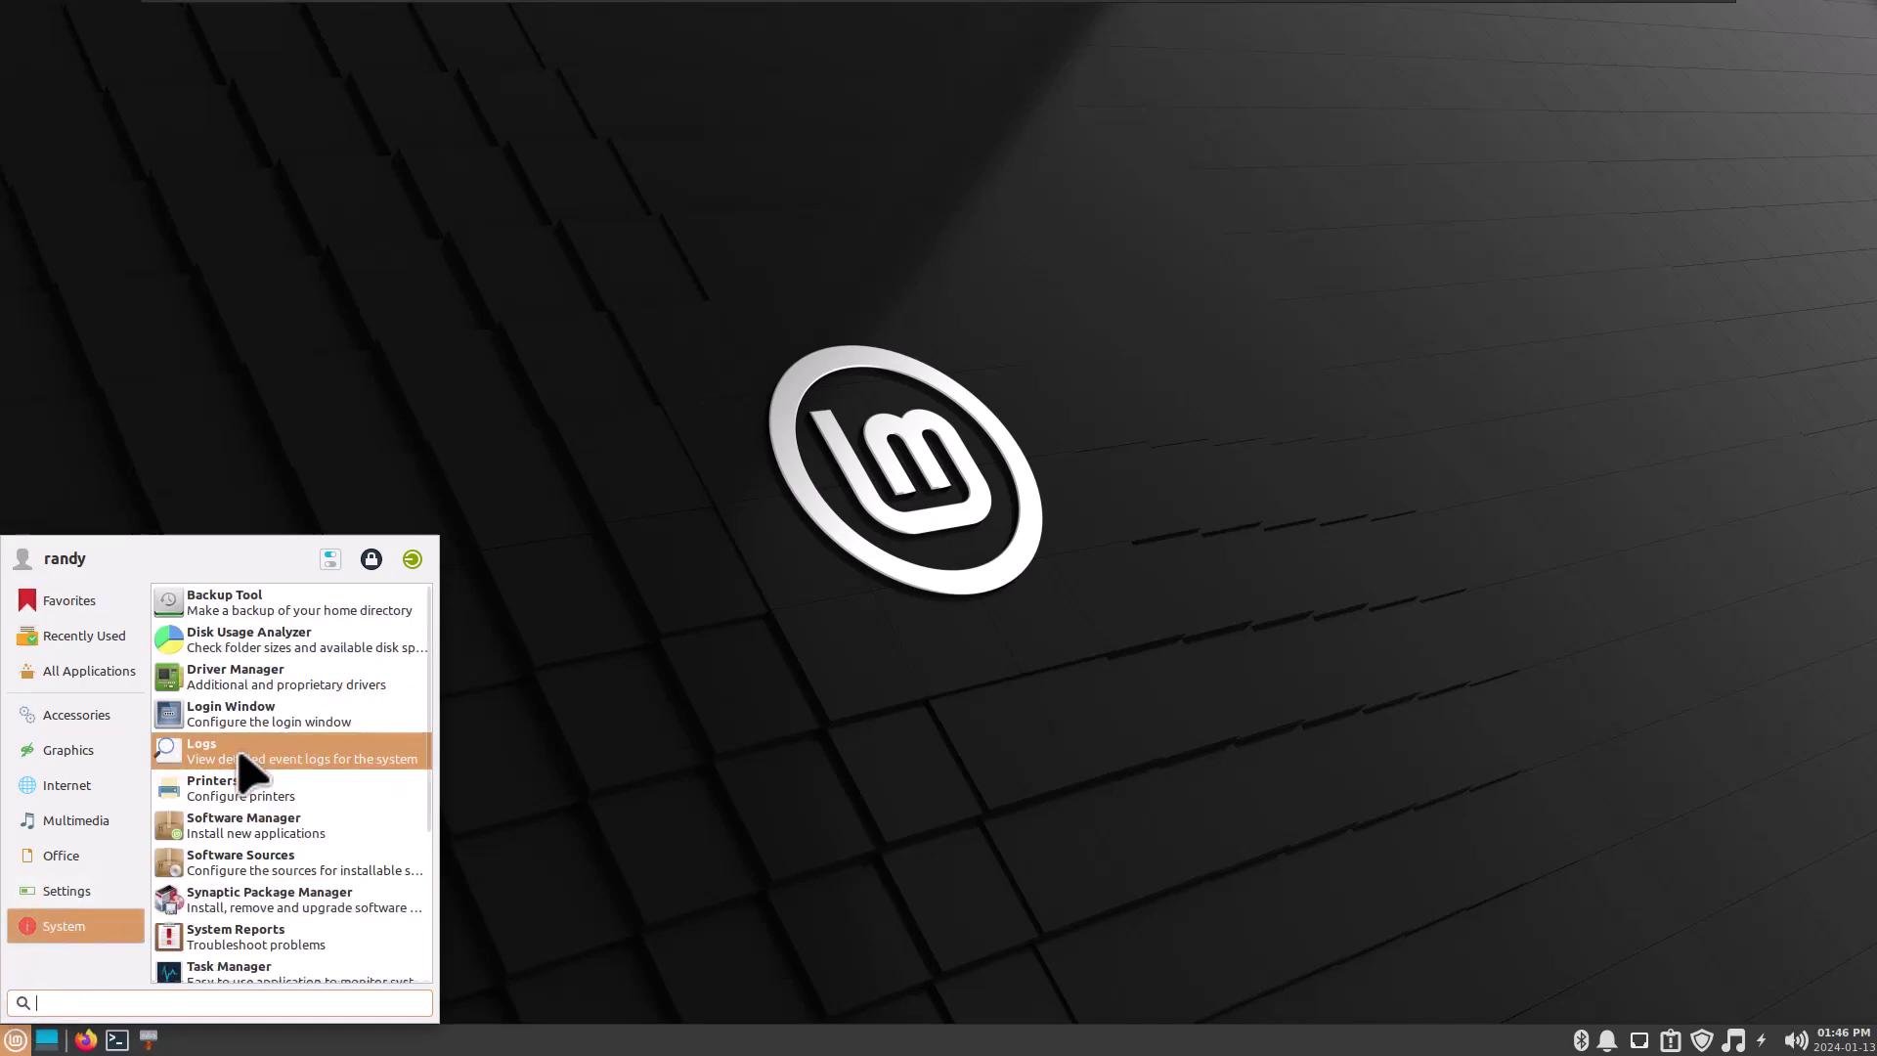
scroll(311, 892, "down", 3)
left_click(303, 865)
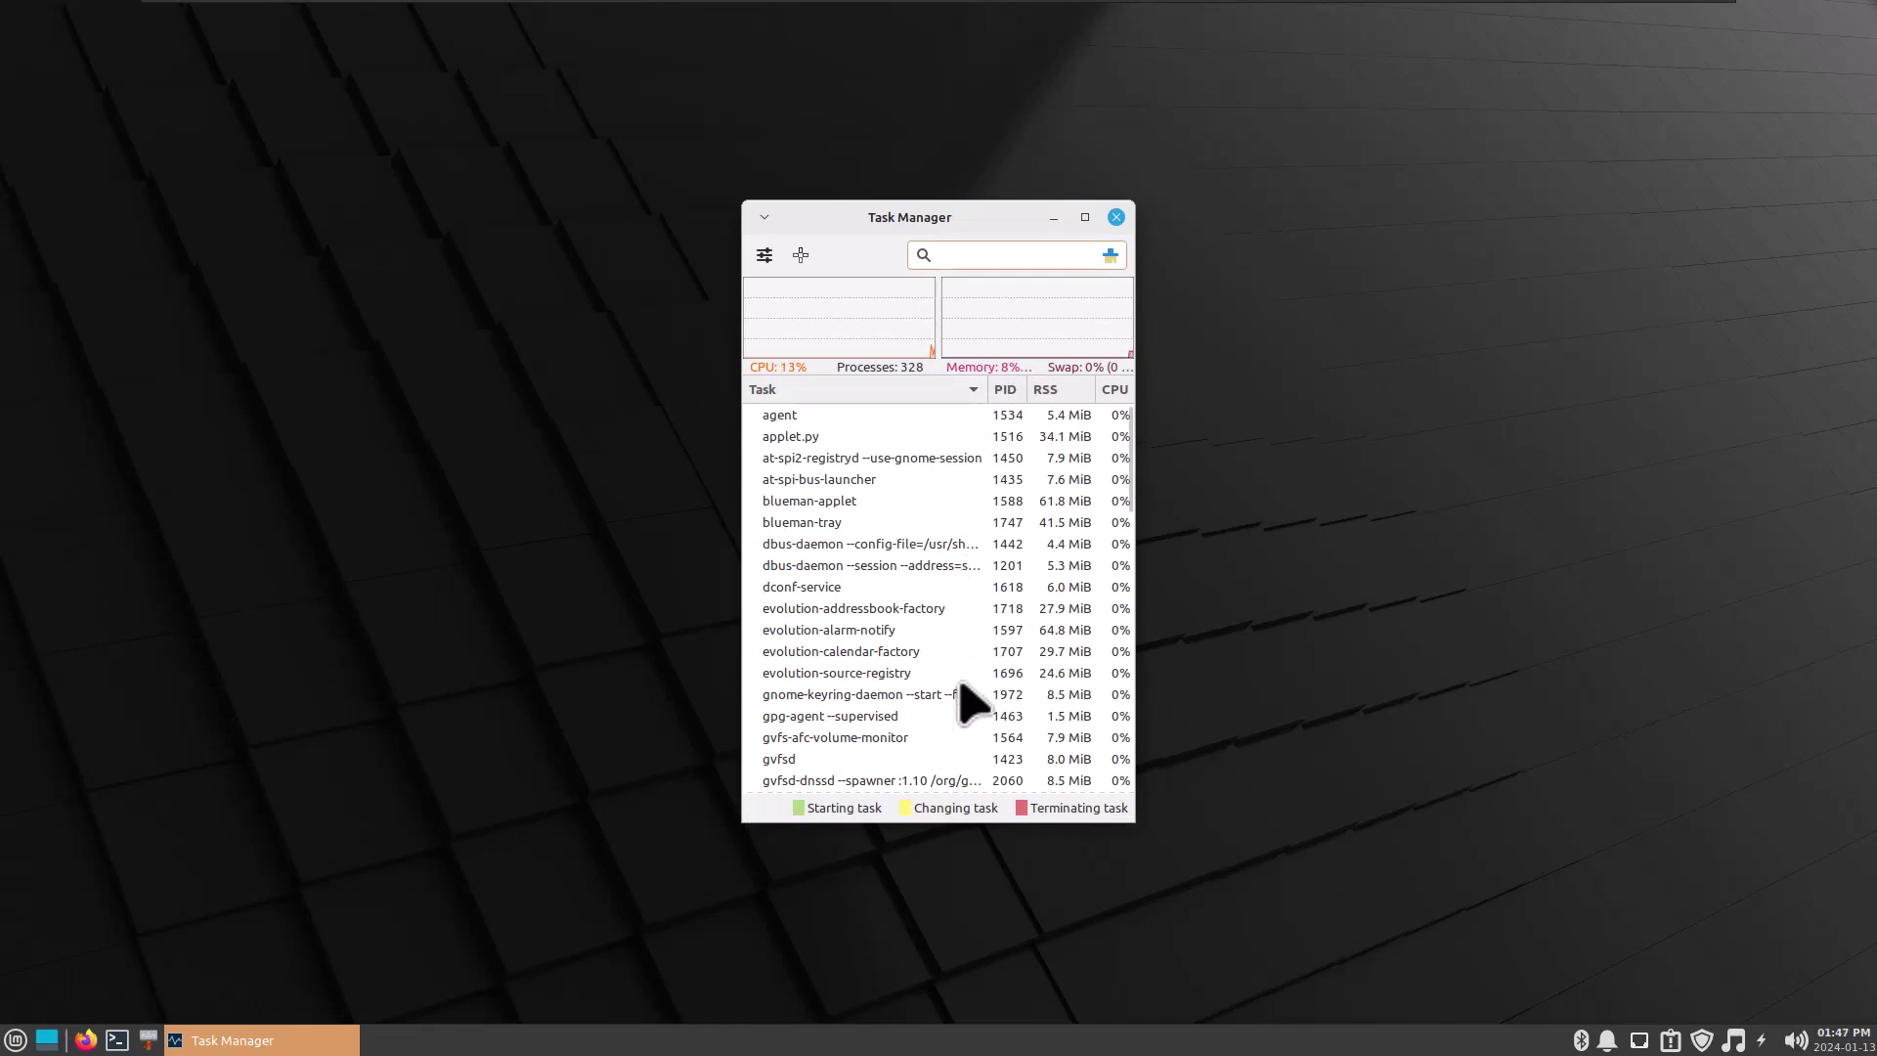
left_click(764, 255)
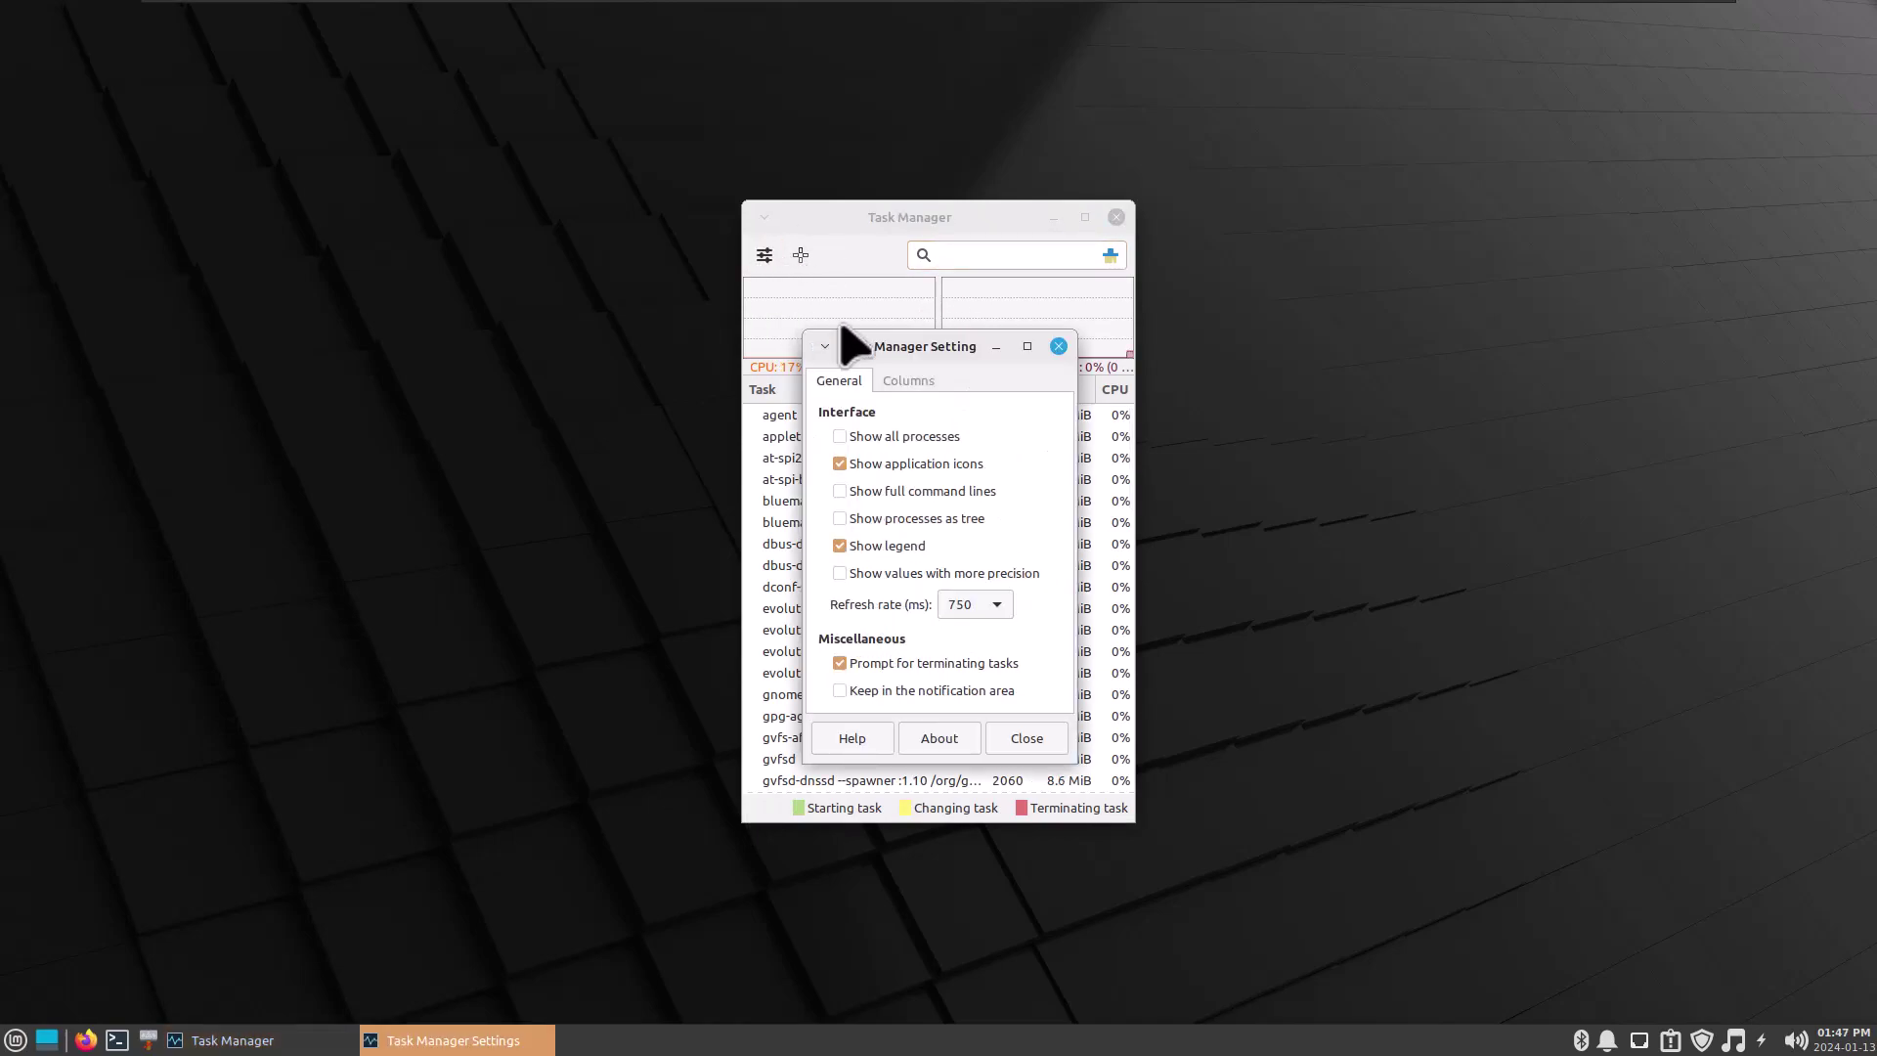
left_click(1059, 346)
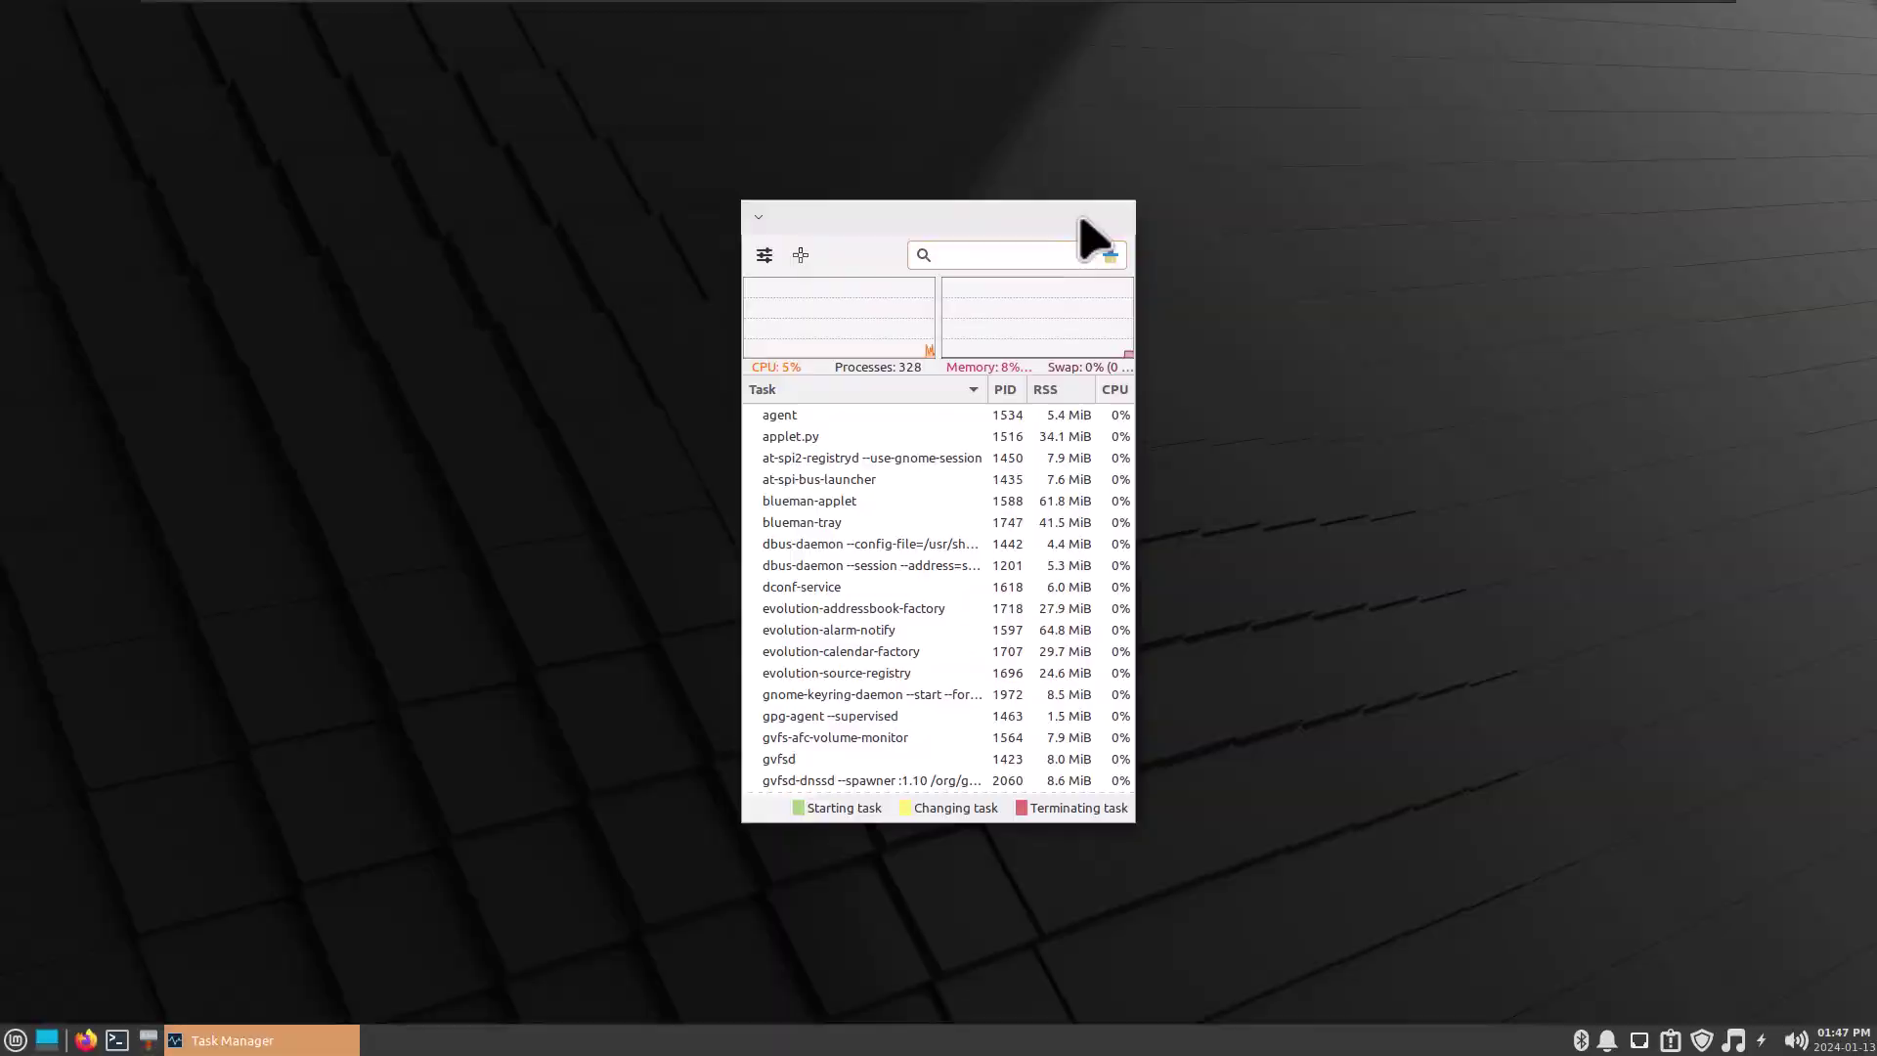
left_click(1085, 217)
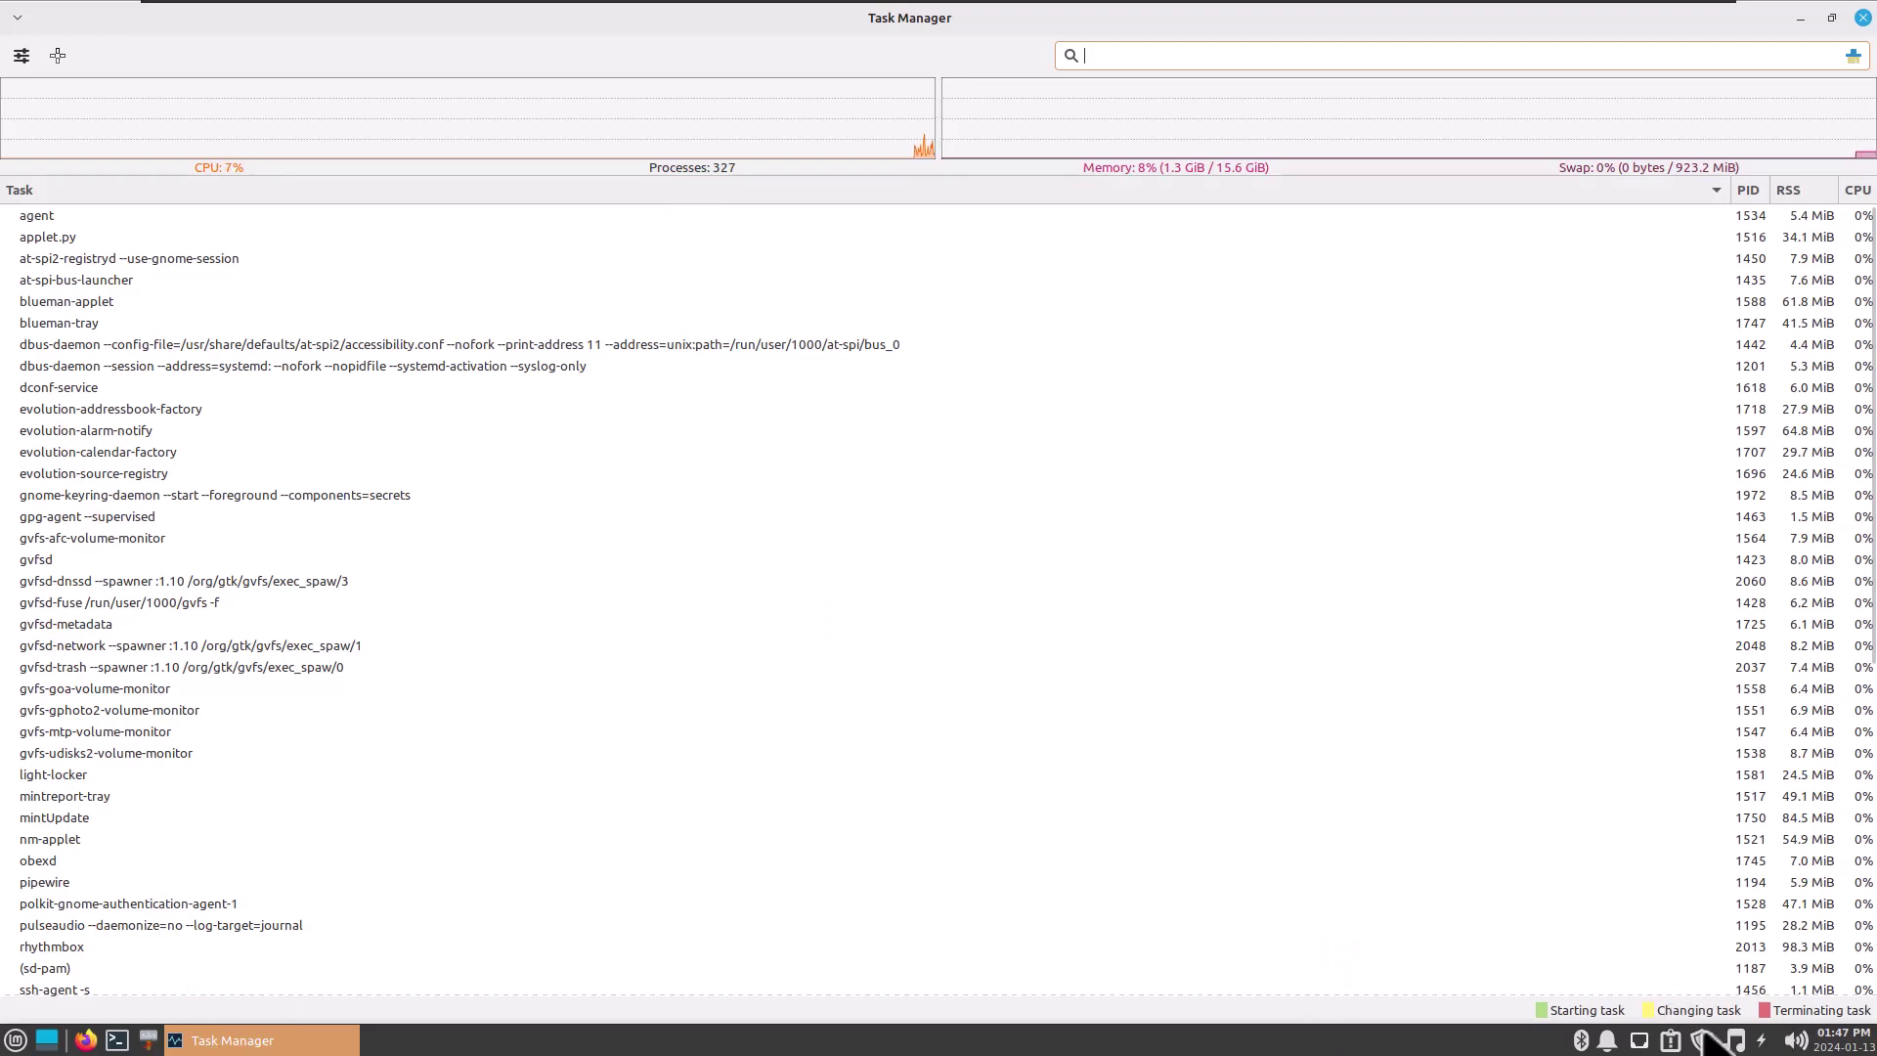
Quit Rhythmbox from its tray icon, then open the mintreport system reports tray menu
right_click(1732, 1042)
left_click(1750, 1009)
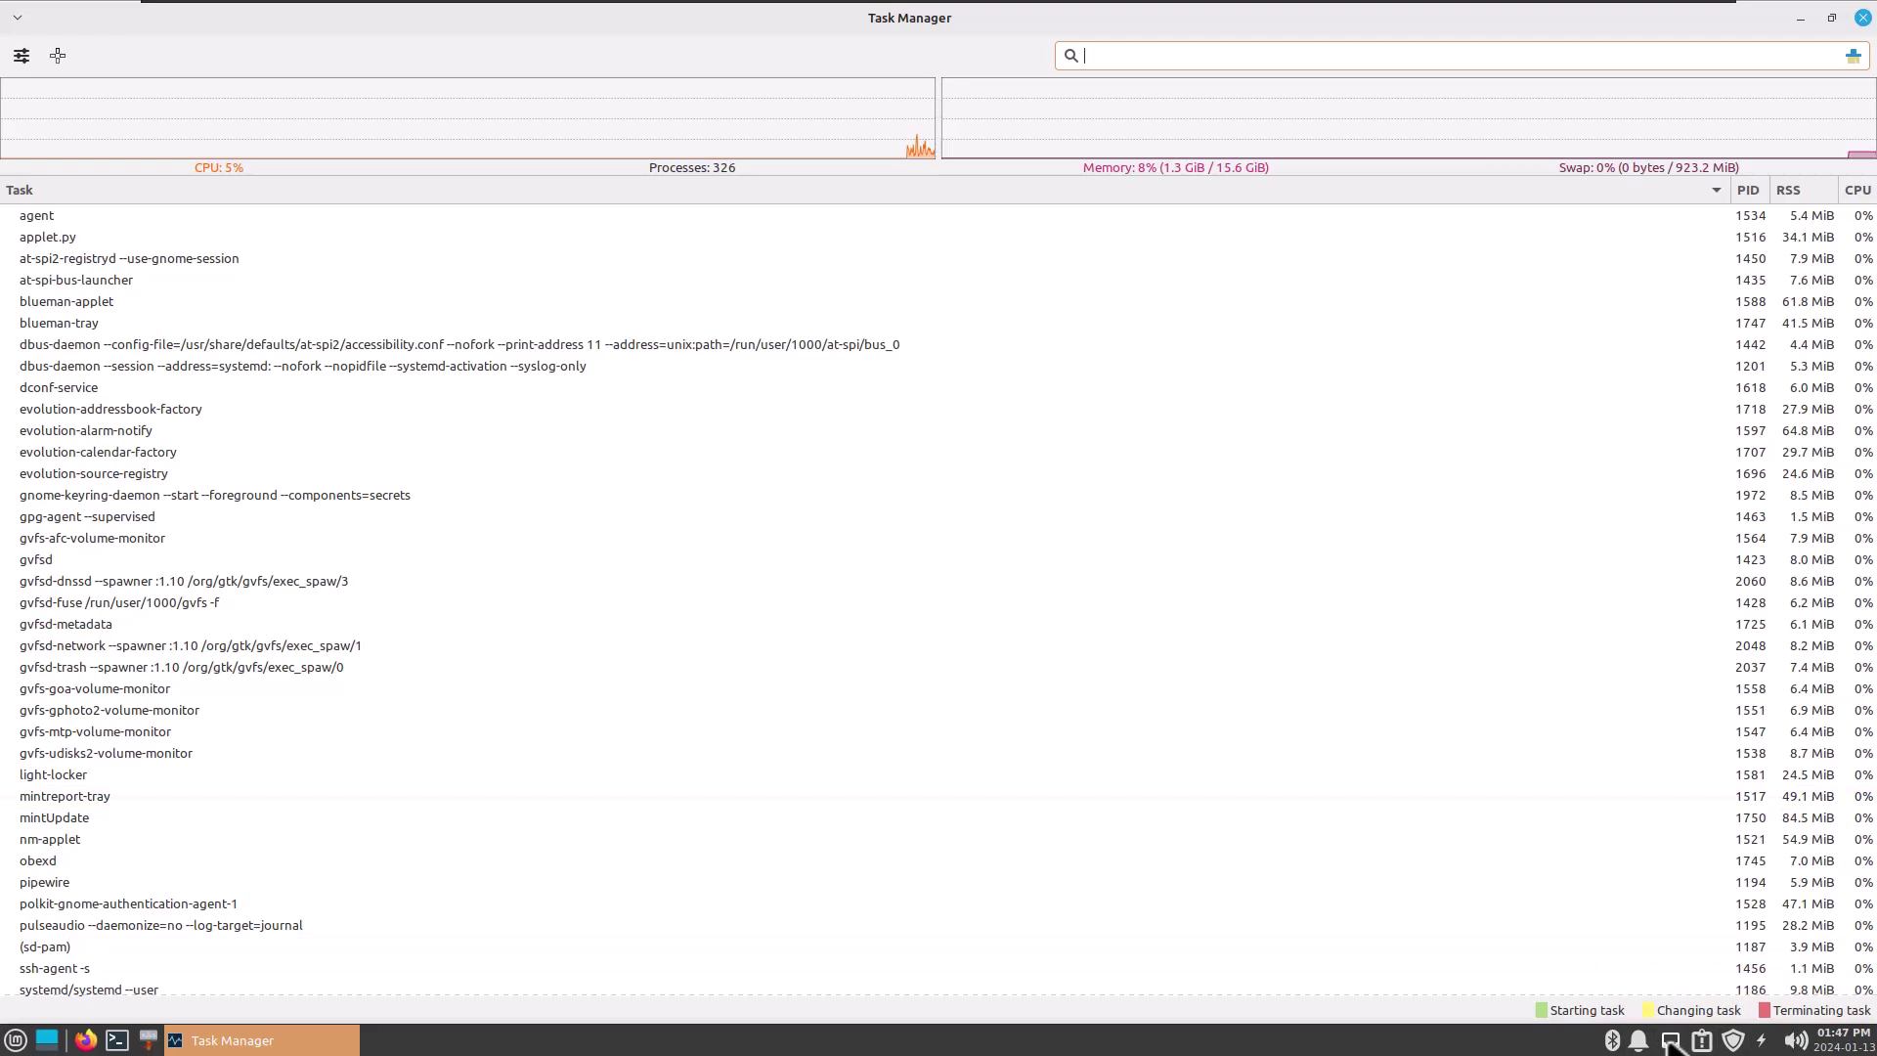
left_click(1670, 1042)
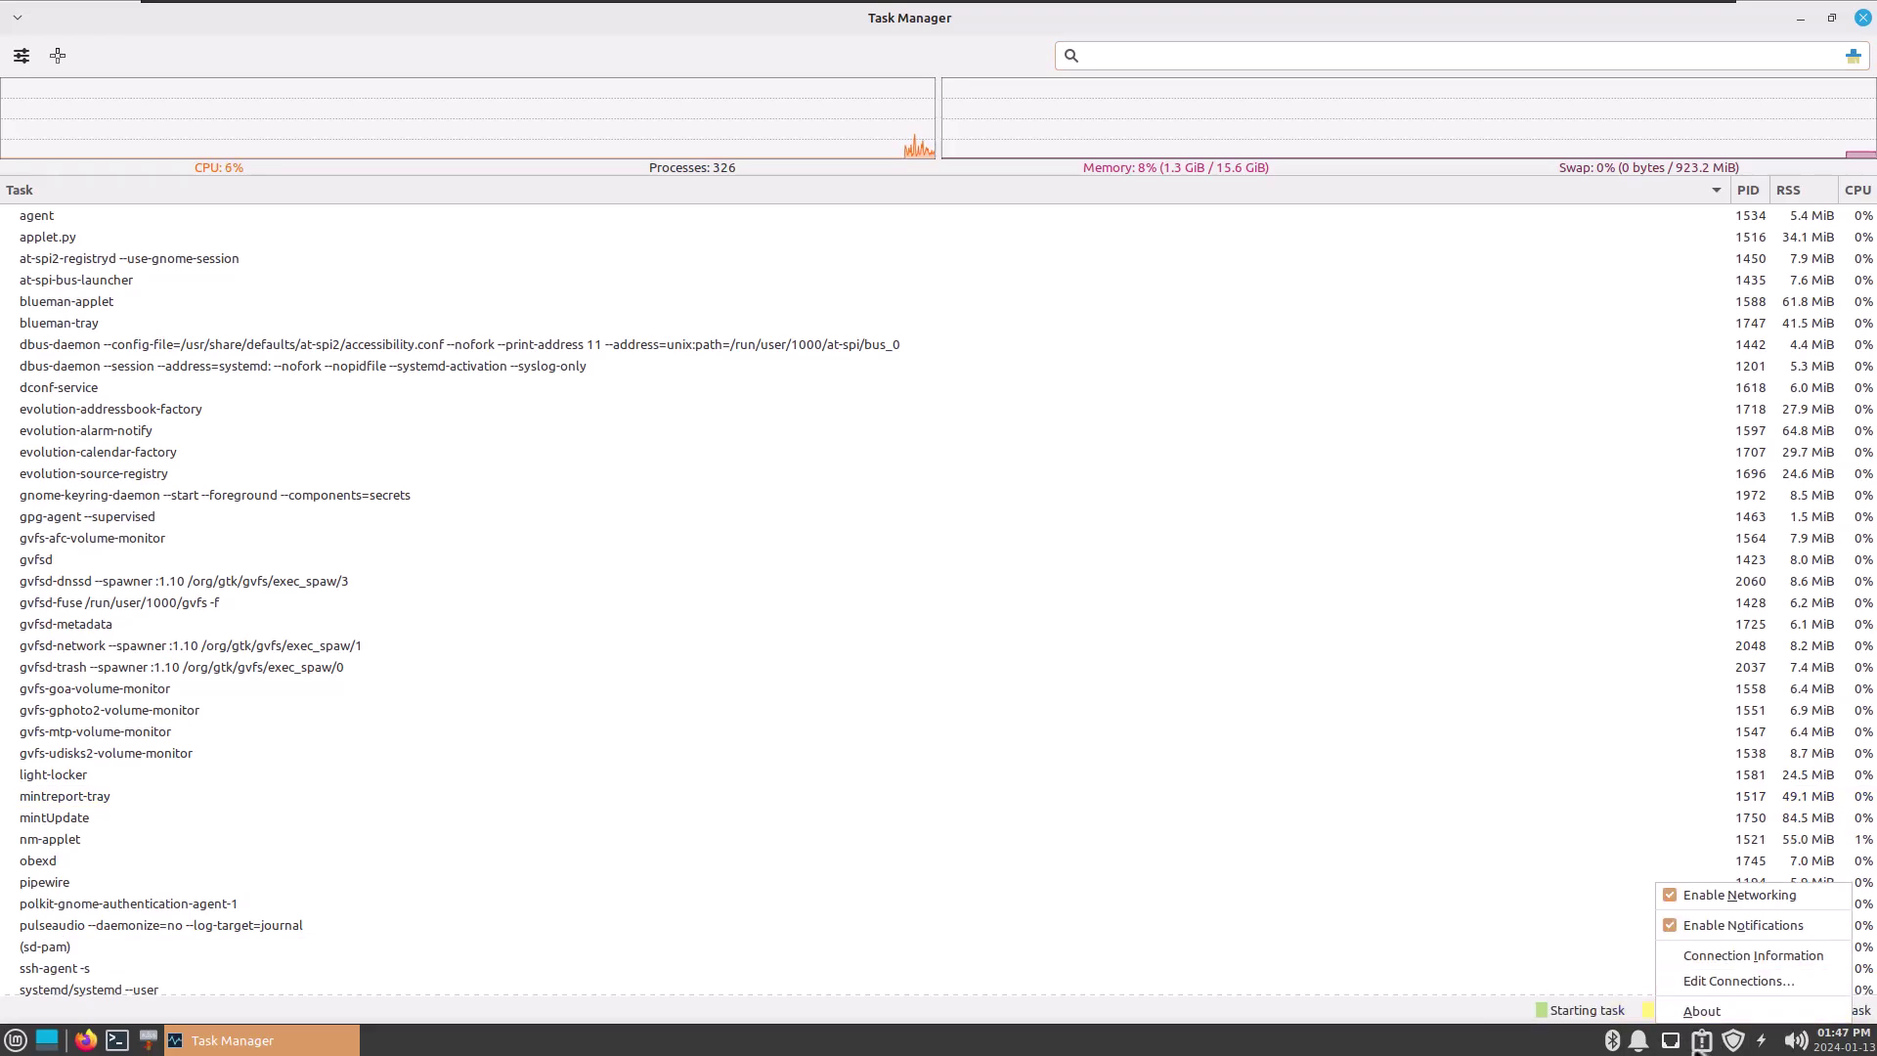
left_click(1700, 1044)
right_click(1700, 1044)
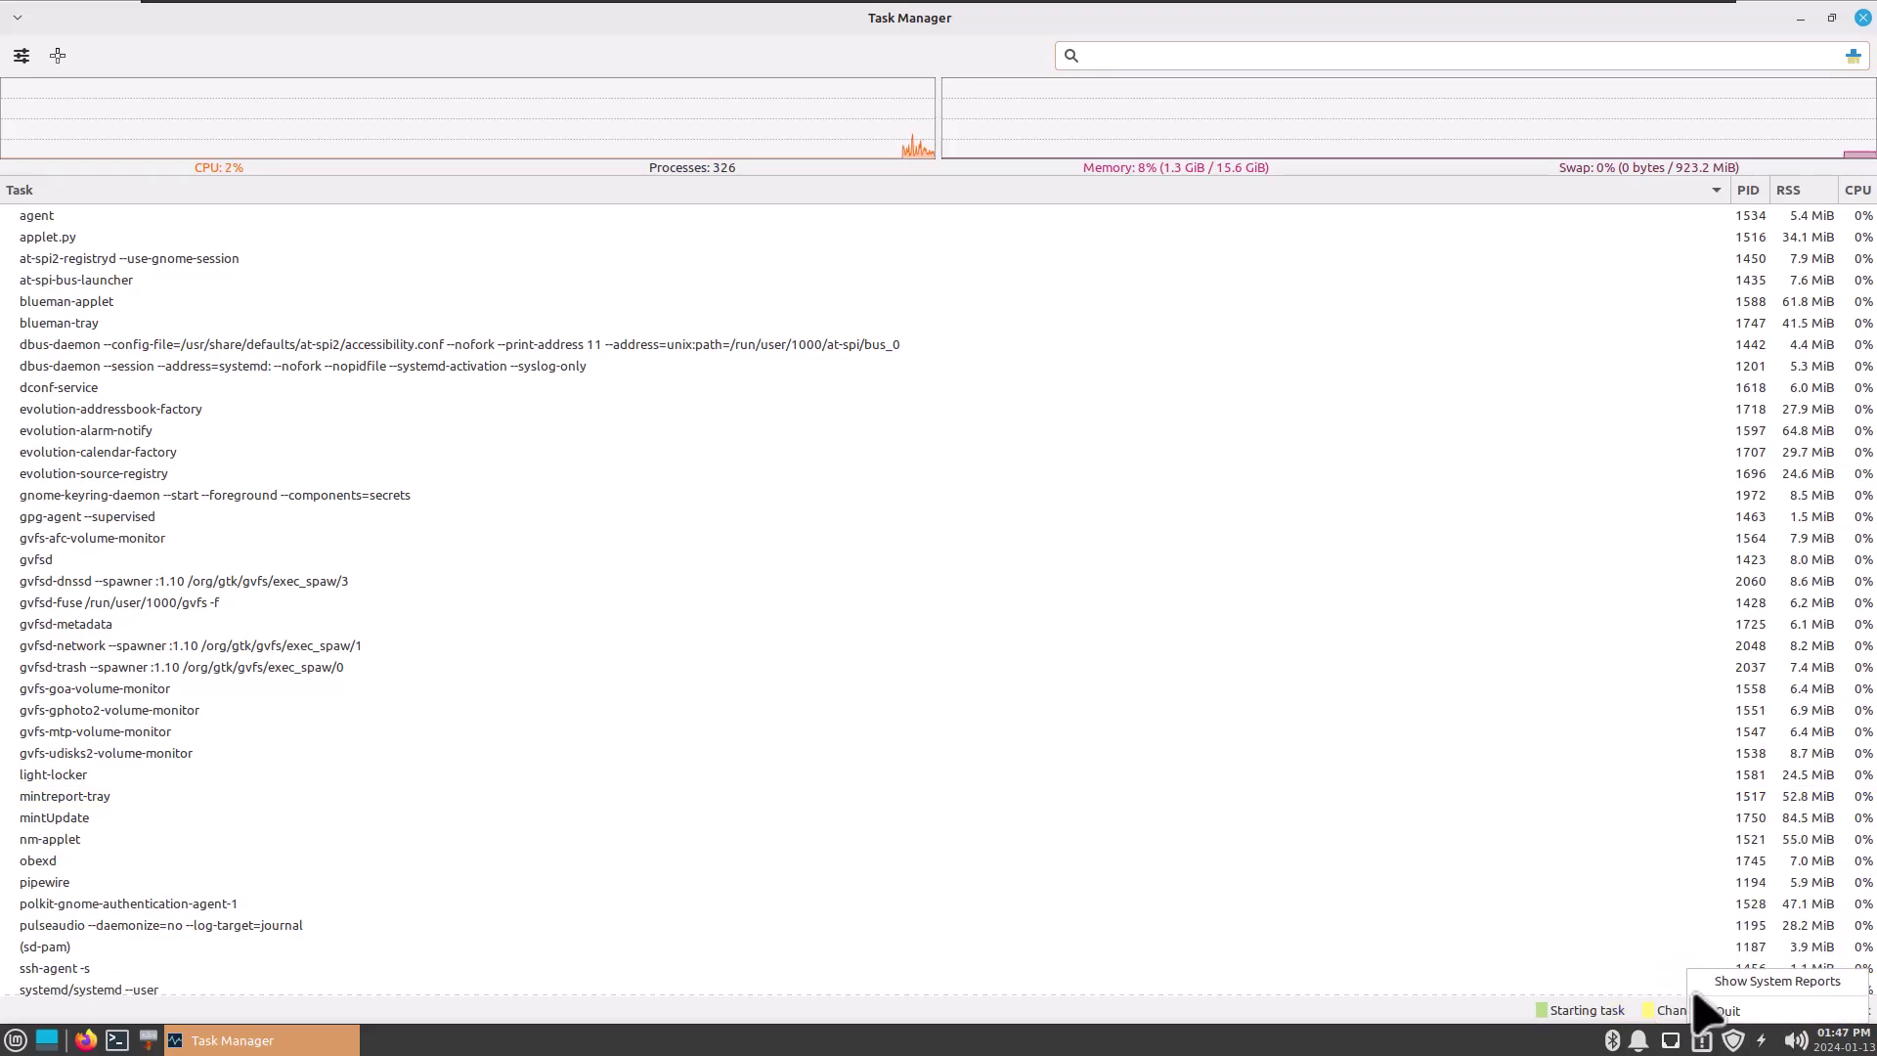